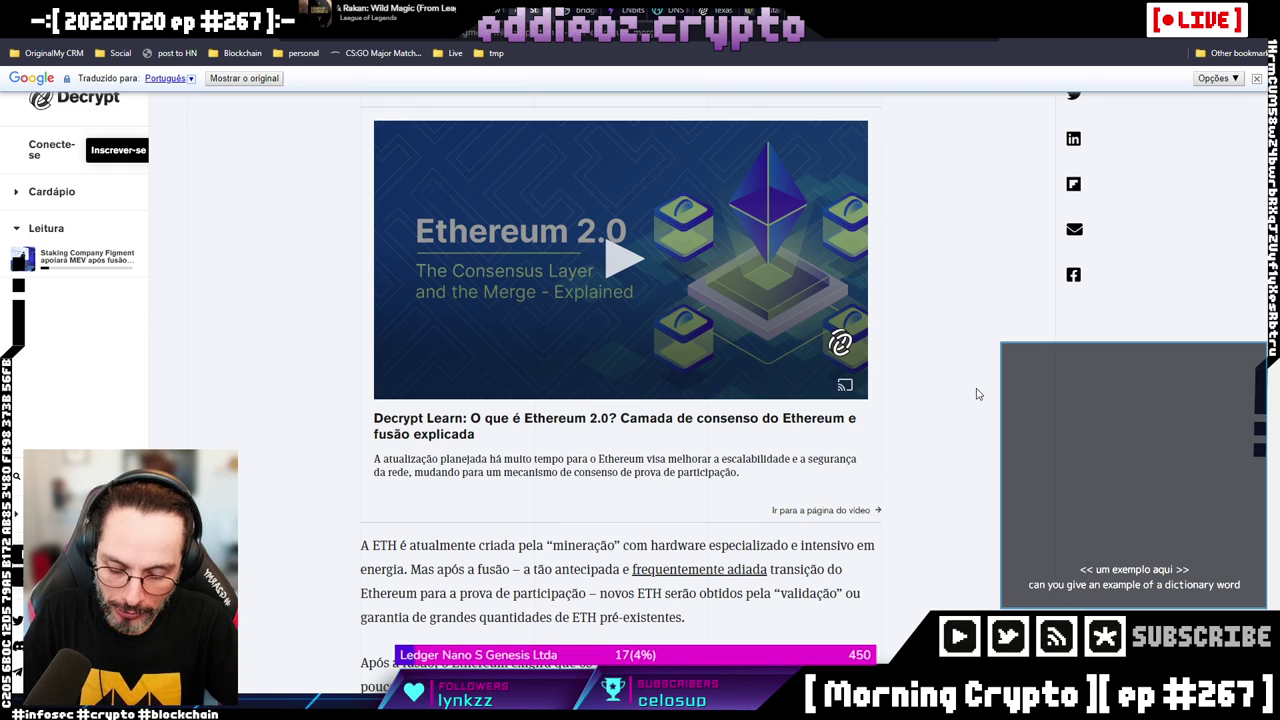
# Open the Coin Metrics Network Chart page in a new browser tab from the suggestions for "coinmetric".
pyautogui.hotkey('ctrl', 't')
pyautogui.write('coinmetric')
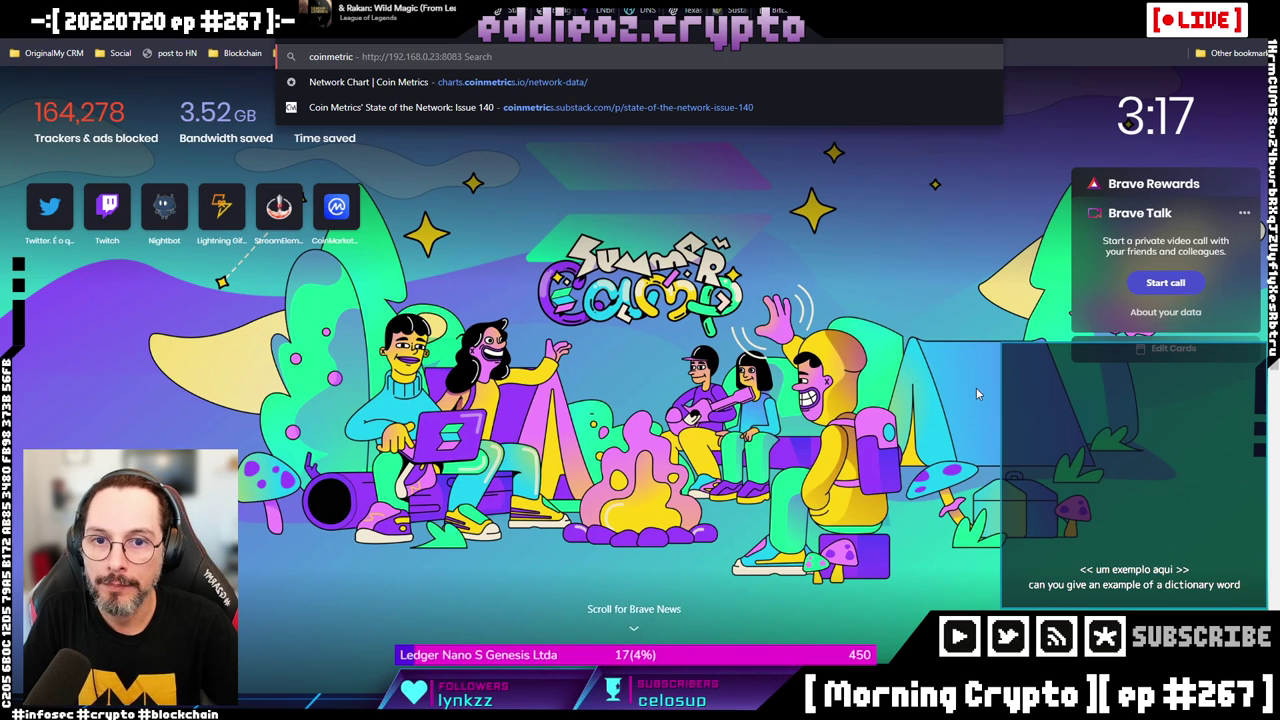
pyautogui.press('Down')
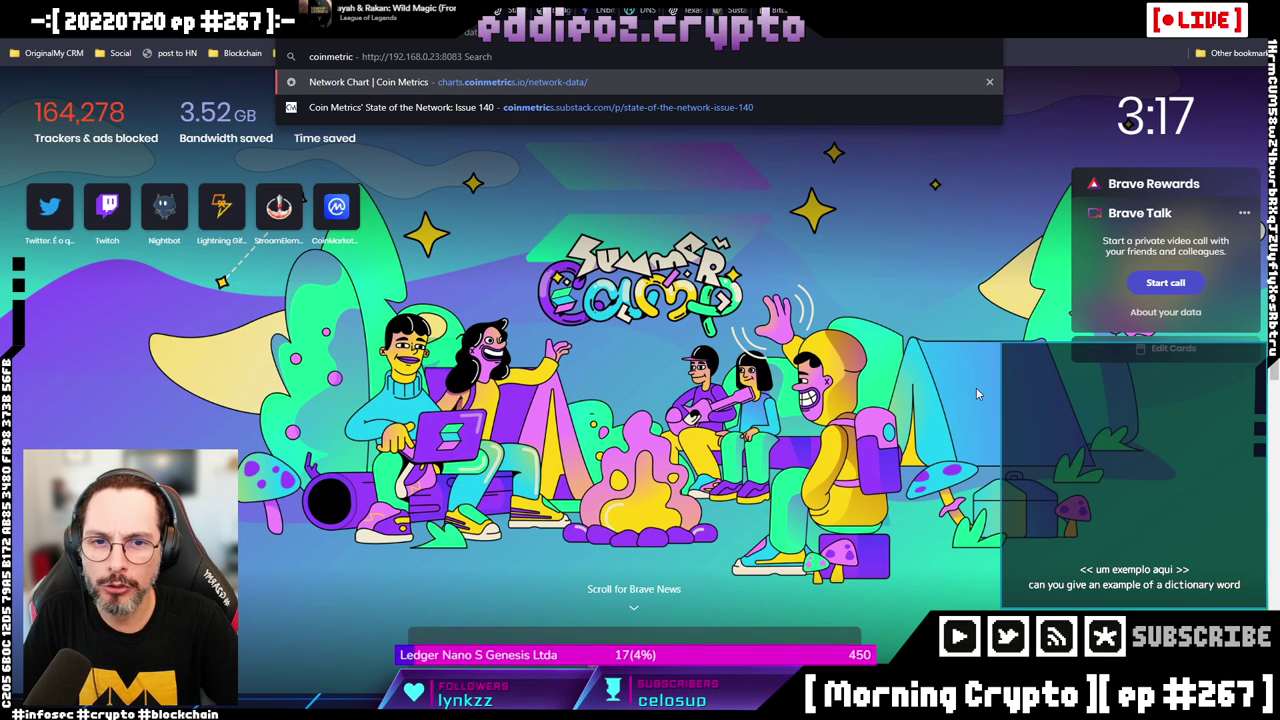
pyautogui.press('Return')
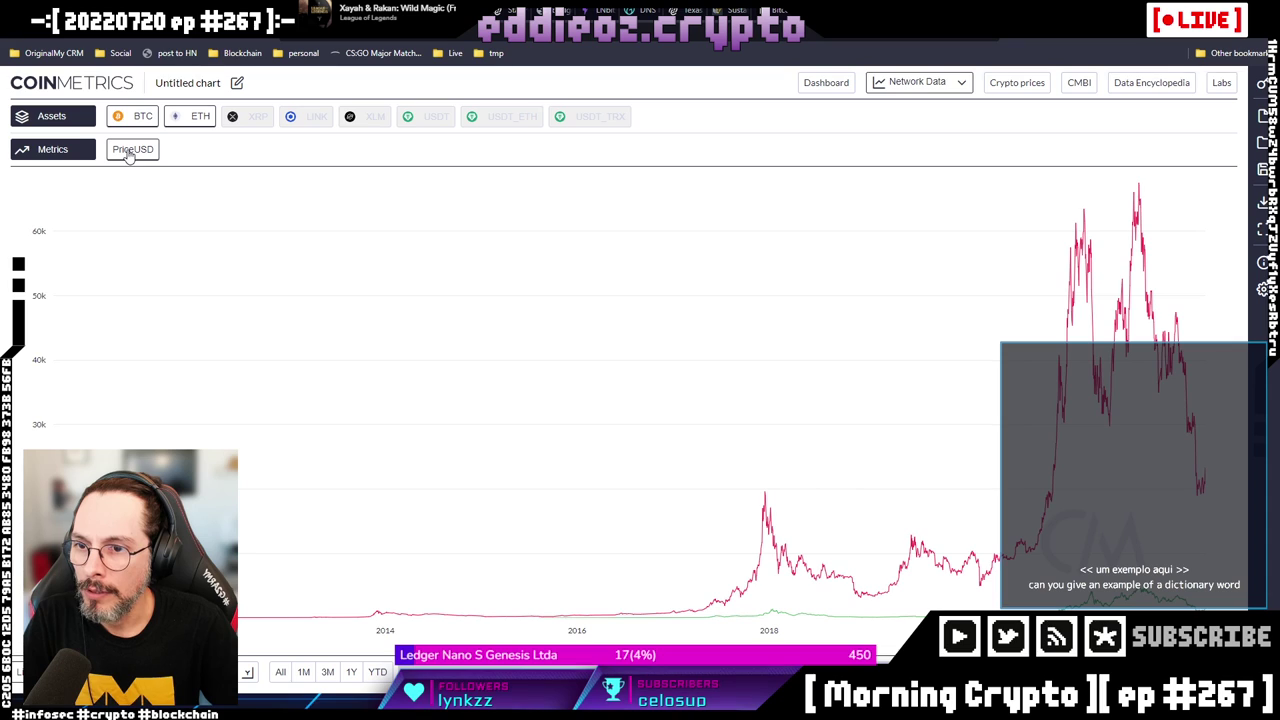
# Chart the Supply metric "Value in Top 100 Addrs (native units)" for BTC and ETH.
pyautogui.click(70, 154)
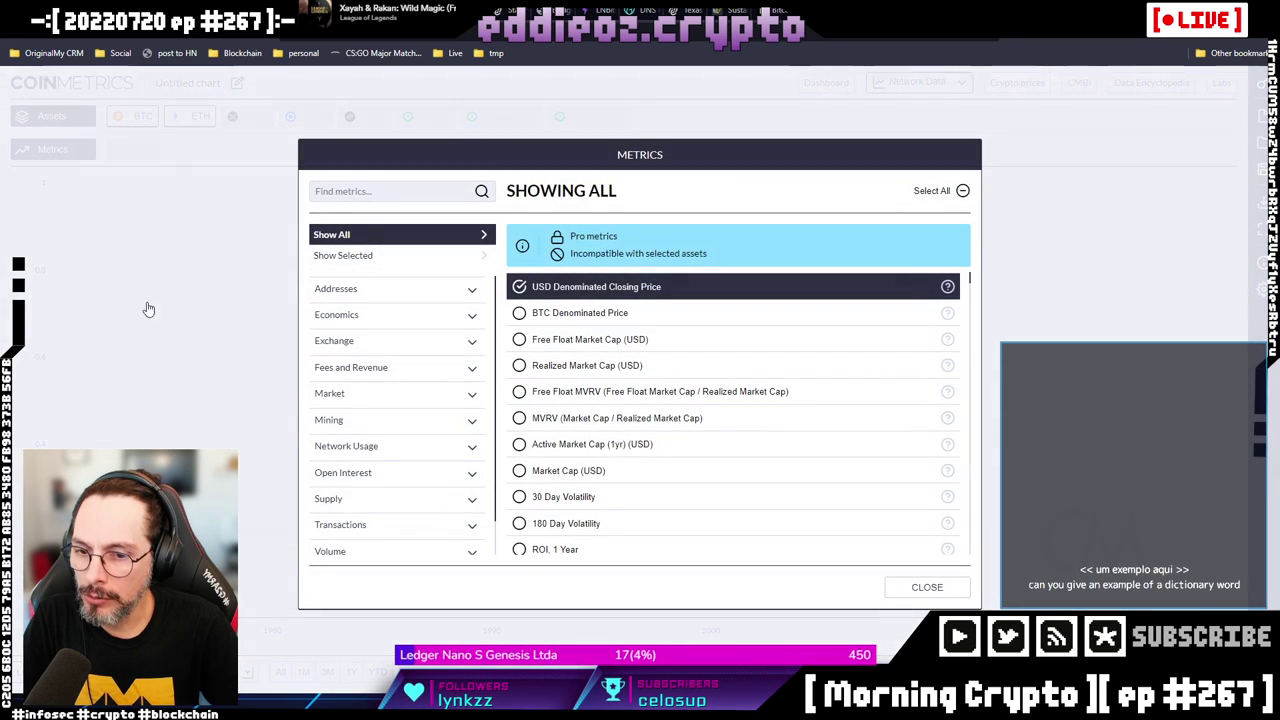
pyautogui.scroll(-1, 390, 418)
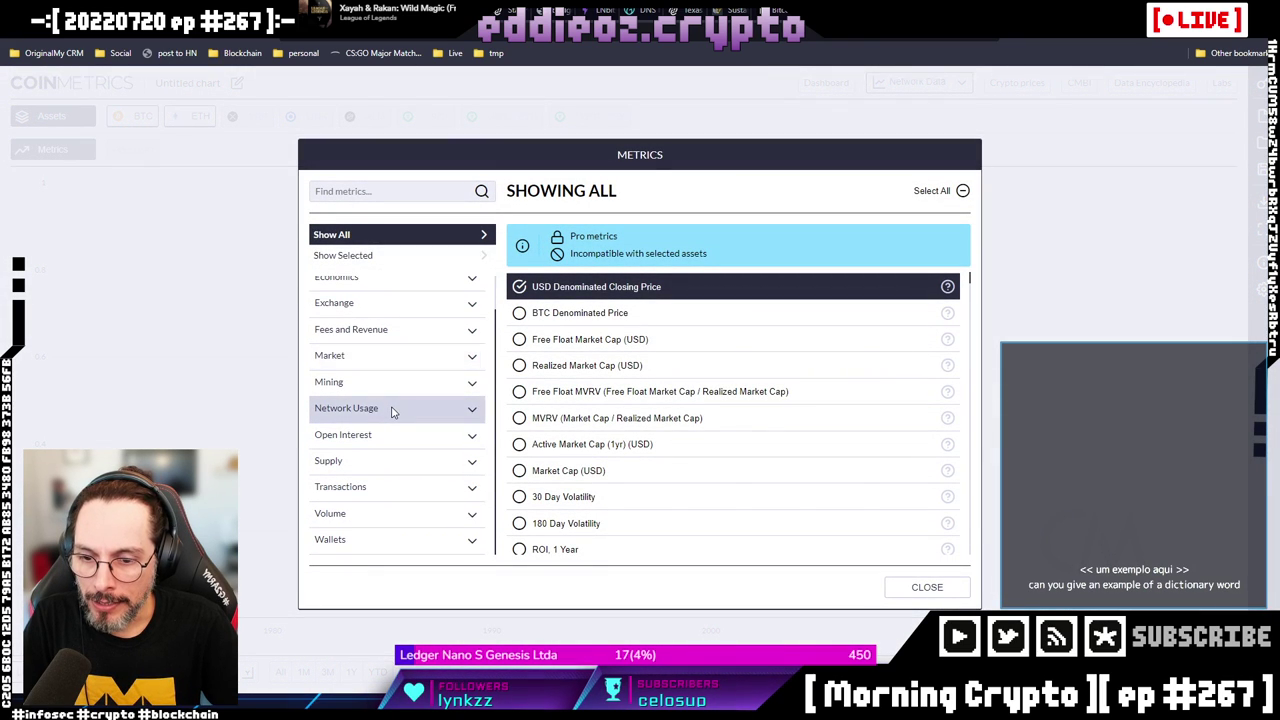
pyautogui.click(370, 465)
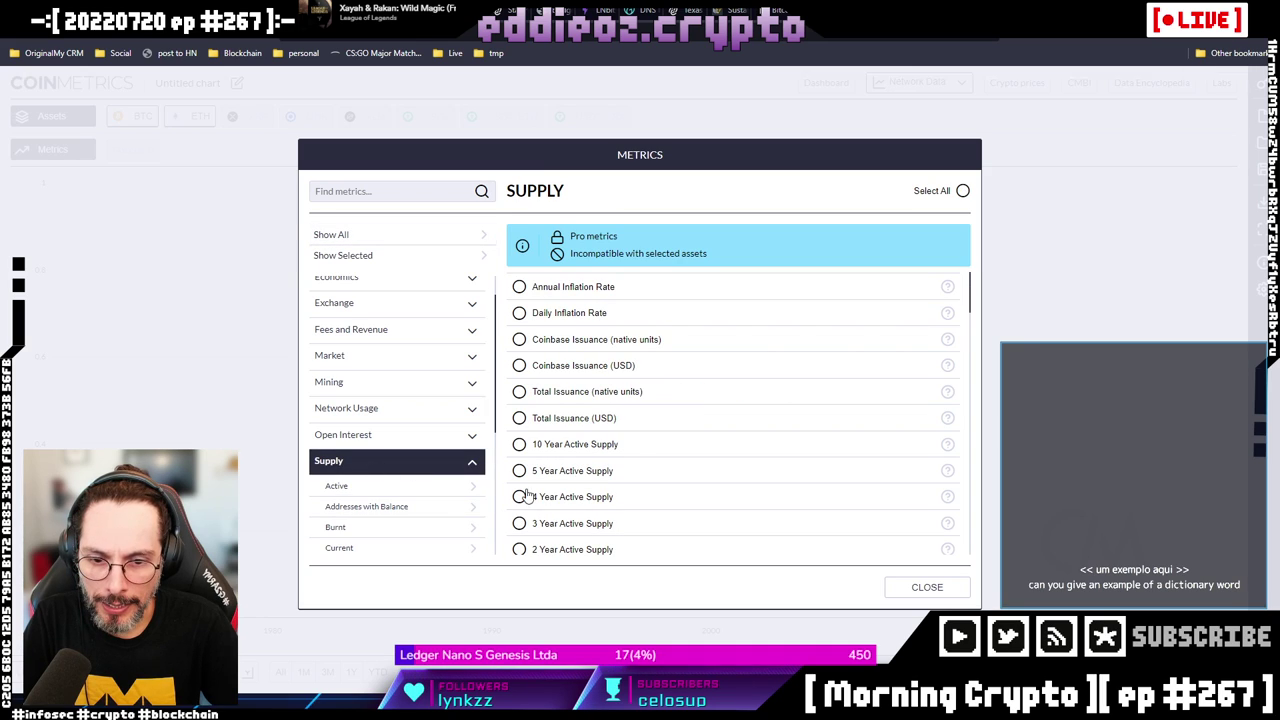
pyautogui.scroll(-4, 622, 515)
pyautogui.scroll(-1, 735, 493)
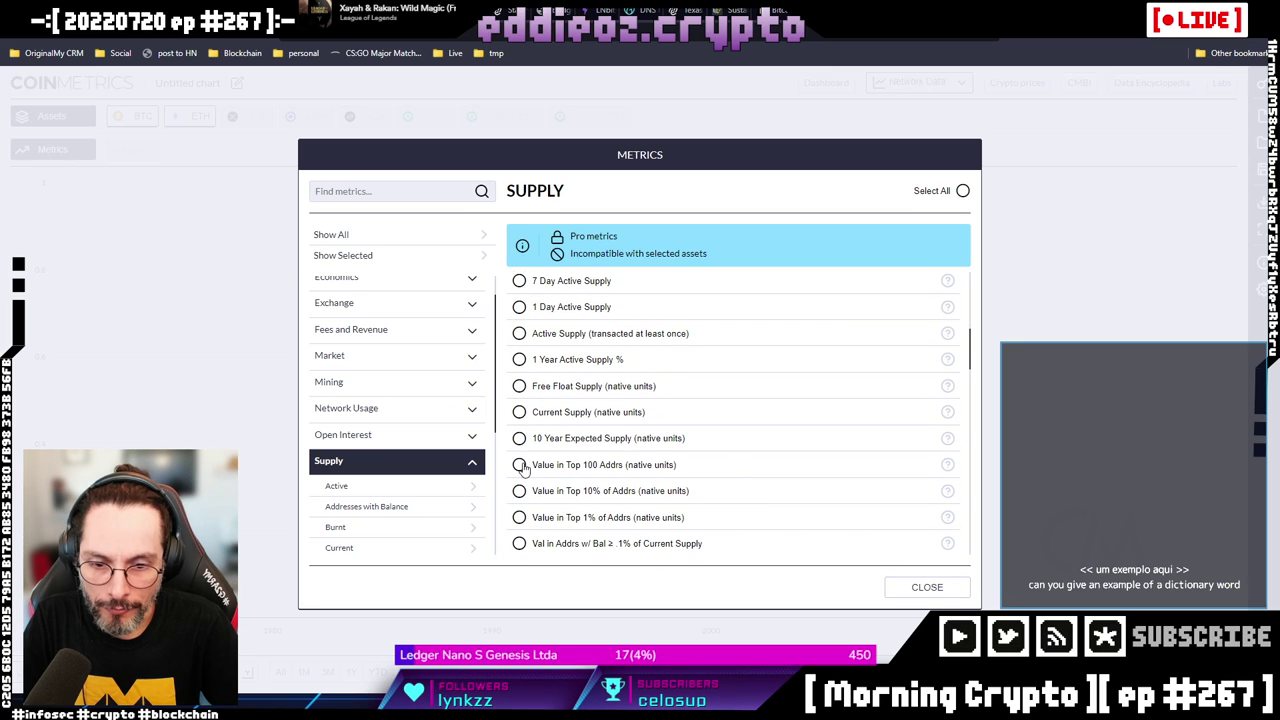
pyautogui.click(519, 465)
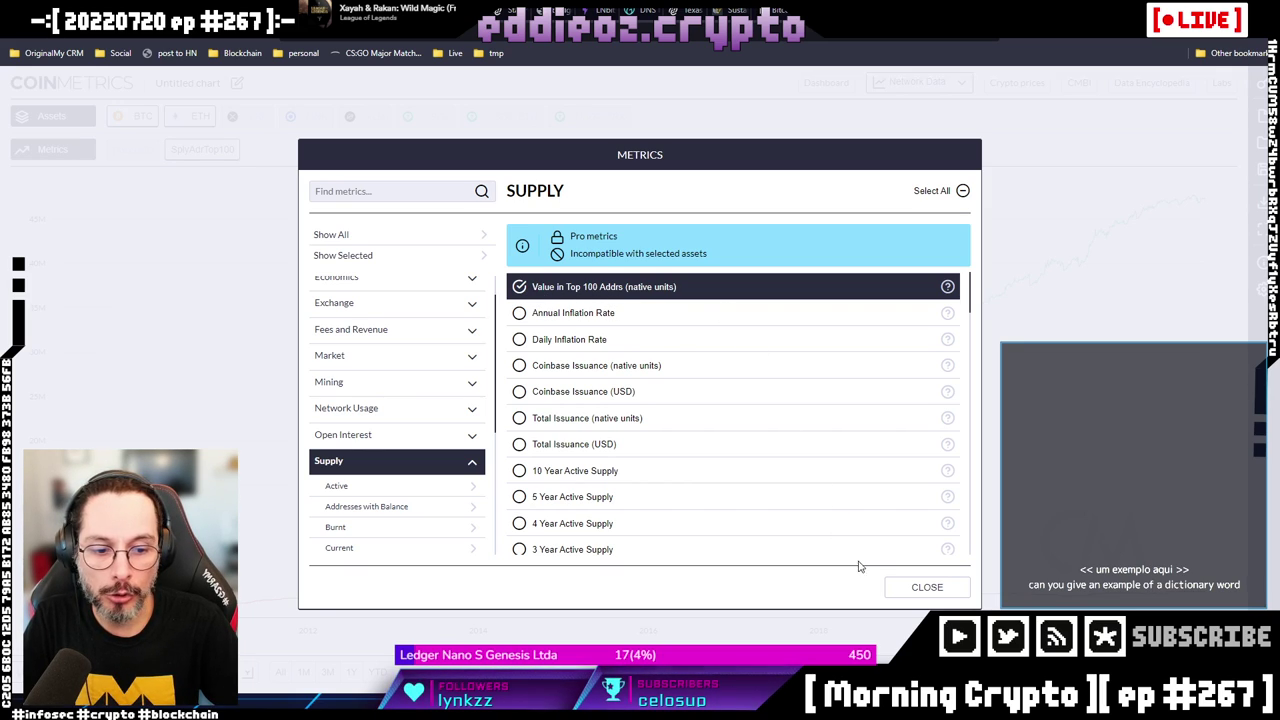
pyautogui.click(927, 588)
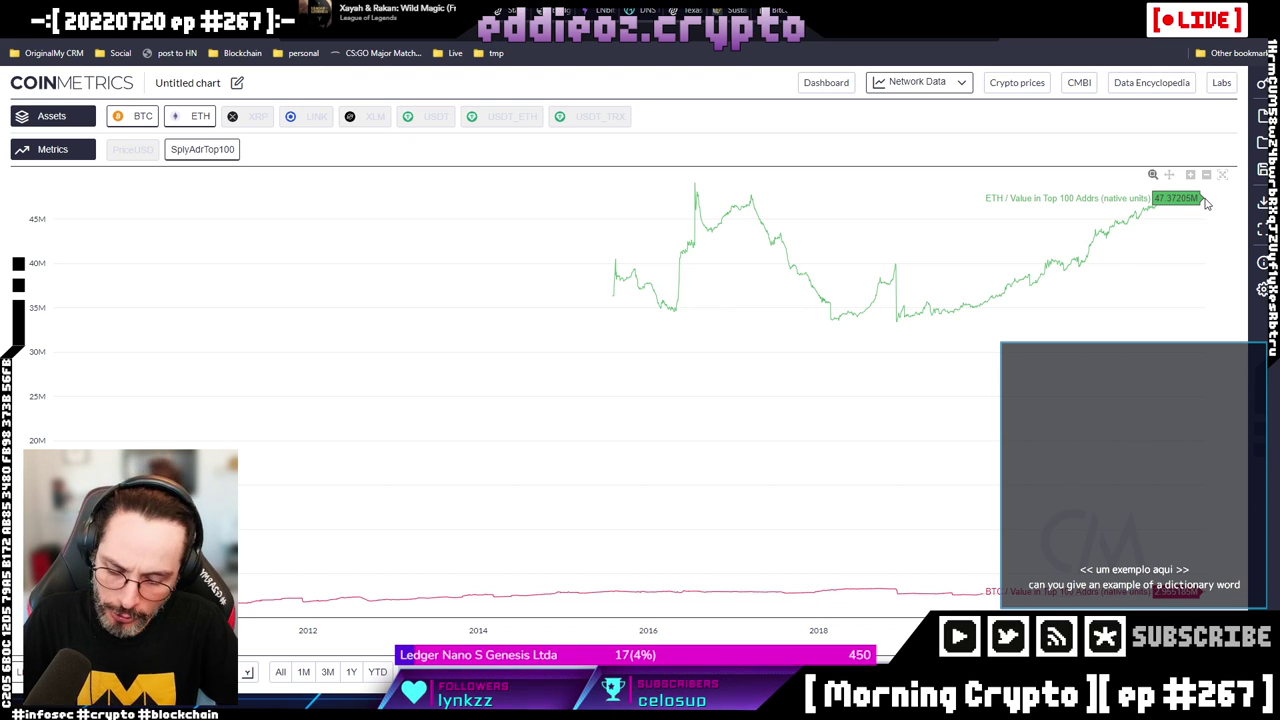
# Open the Etherscan home page in a new tab.
pyautogui.hotkey('ctrl', 't')
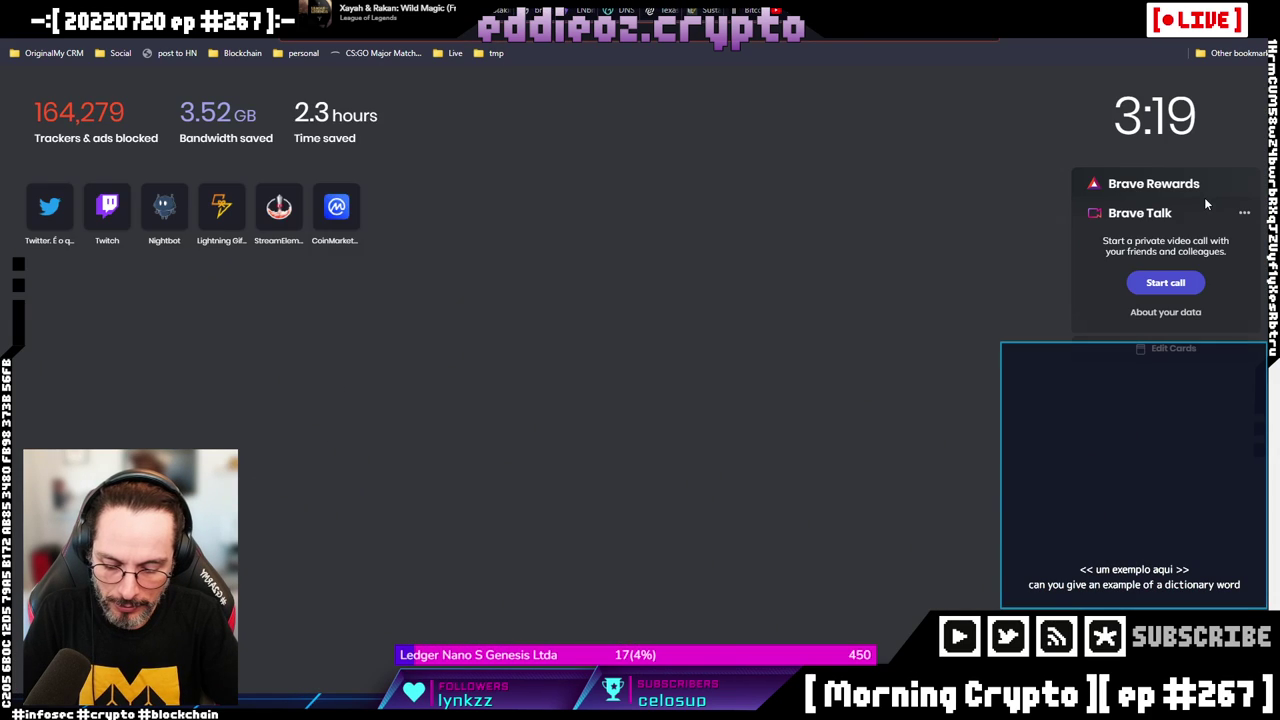
pyautogui.write('etherescan')
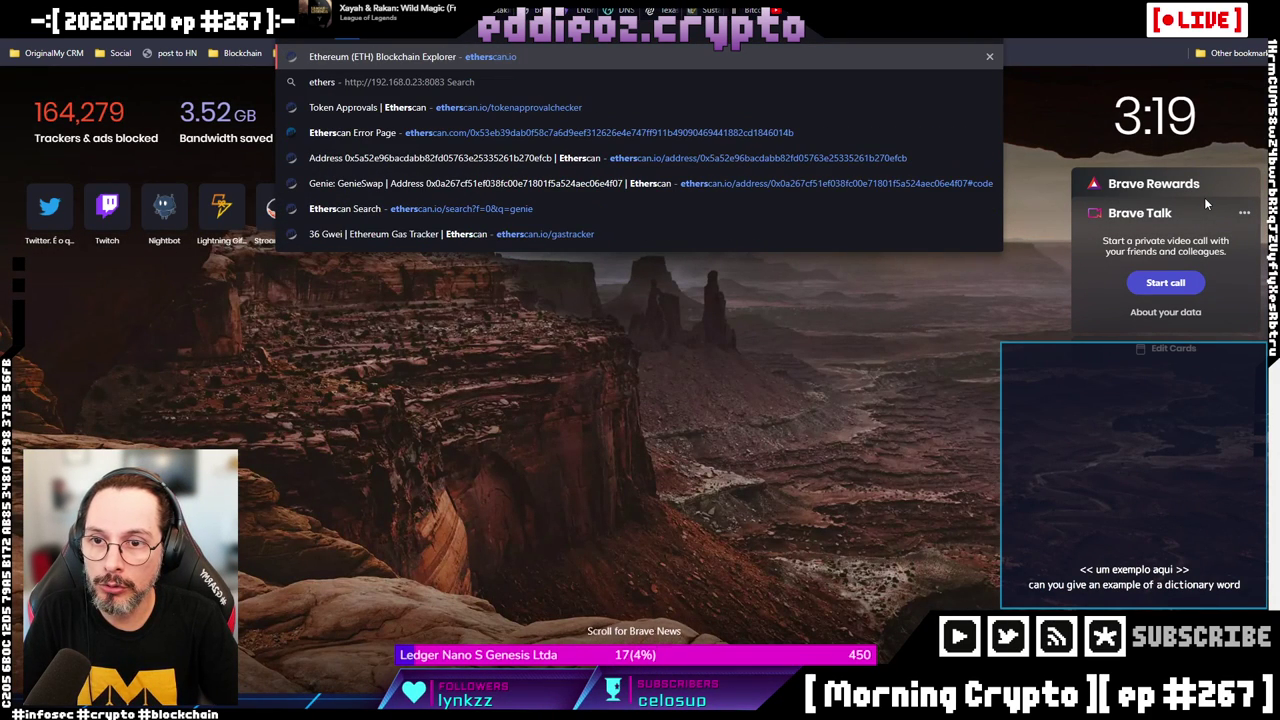
pyautogui.press('Return')
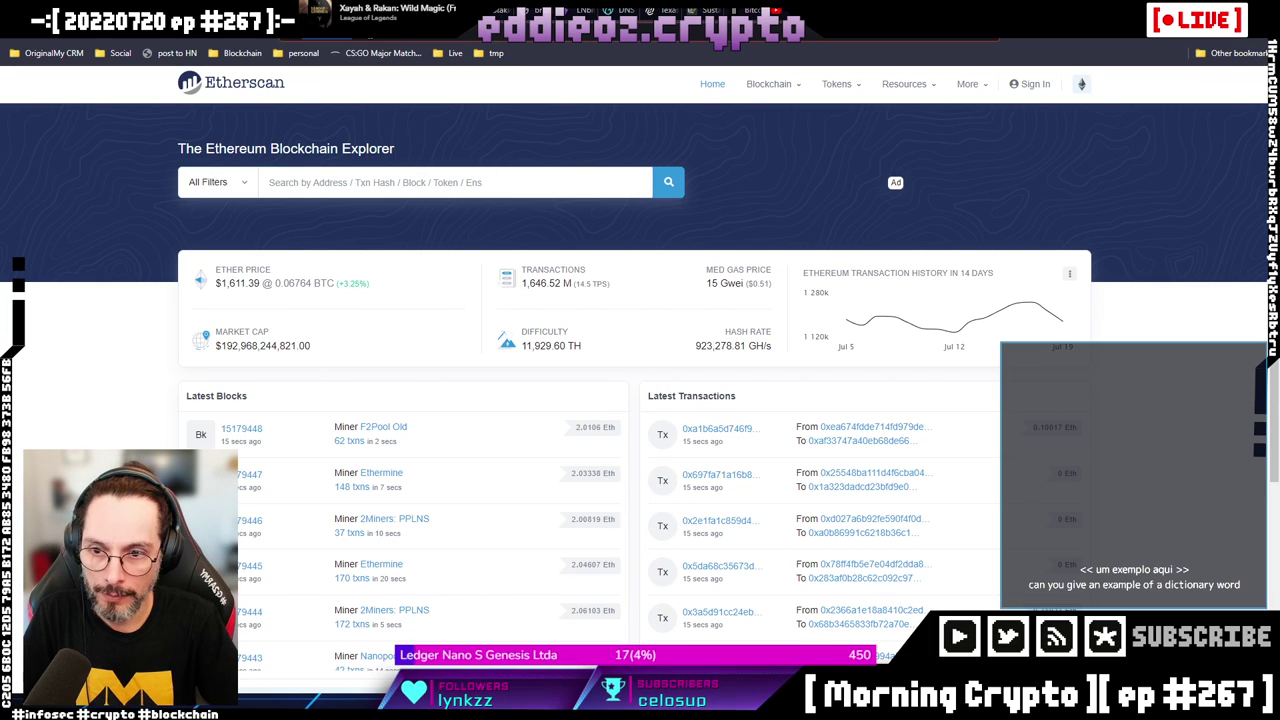
# Load the CoinMarketCap home page in the current tab.
pyautogui.hotkey('ctrl', 'l')
pyautogui.write('coinmarke')
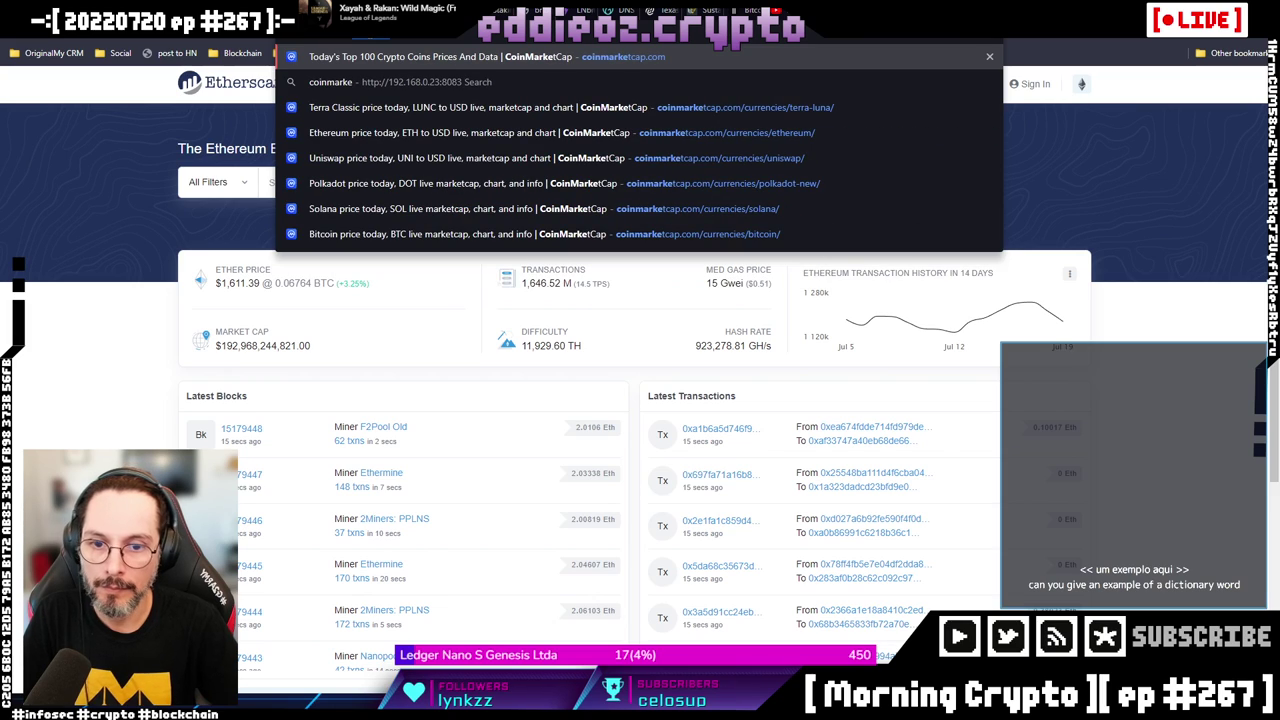
pyautogui.press('Return')
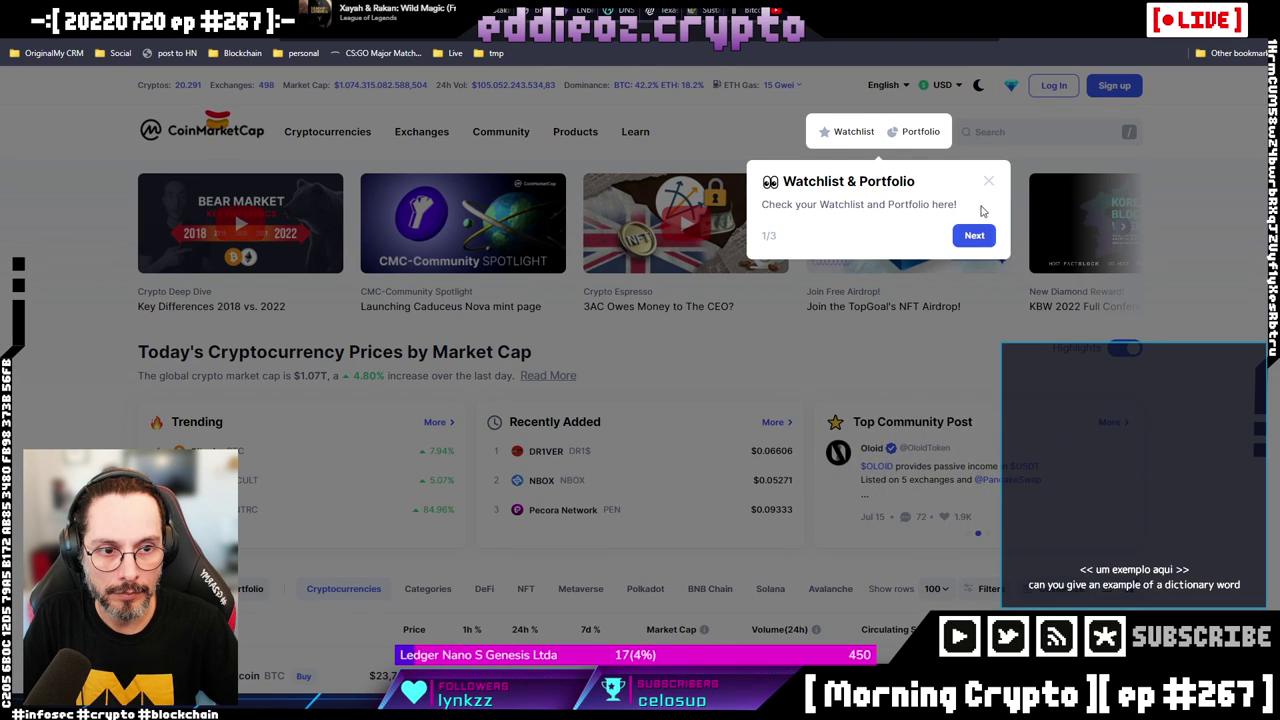
# Dismiss the Watchlist & Portfolio tip and open Ethereum's page from the cryptocurrency list.
pyautogui.click(986, 183)
pyautogui.click(1008, 131)
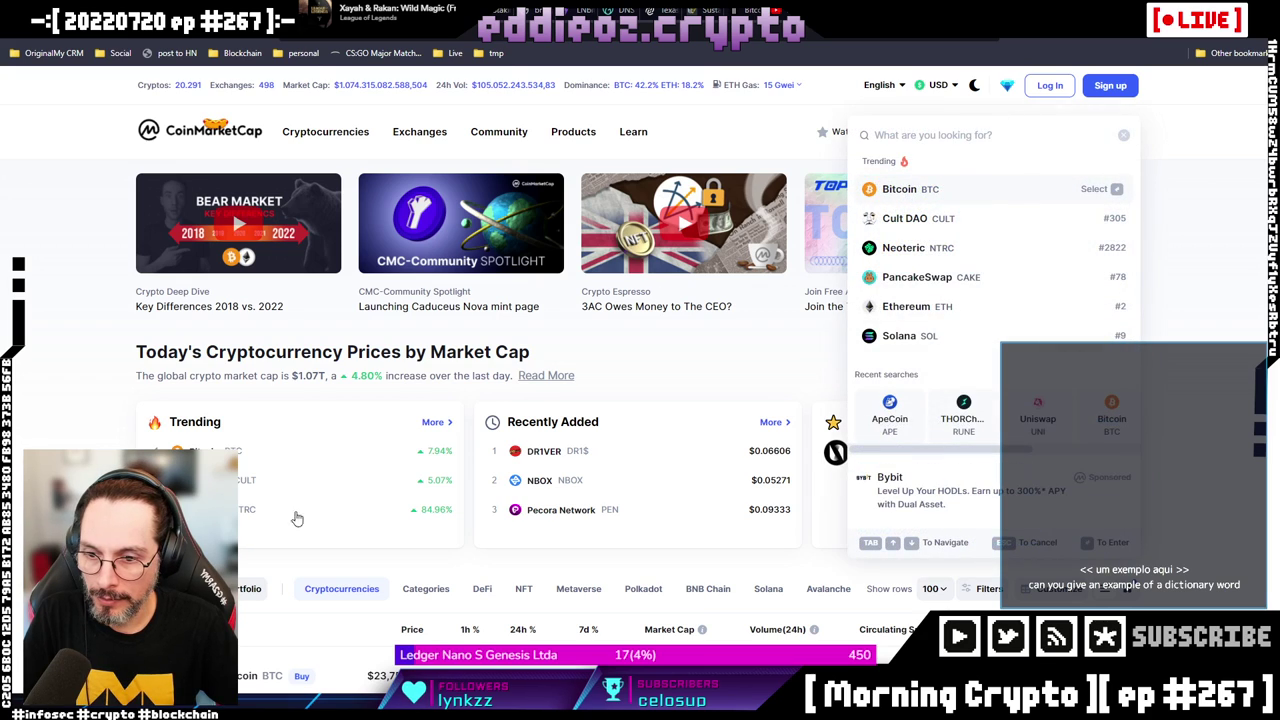
pyautogui.scroll(-5, 287, 518)
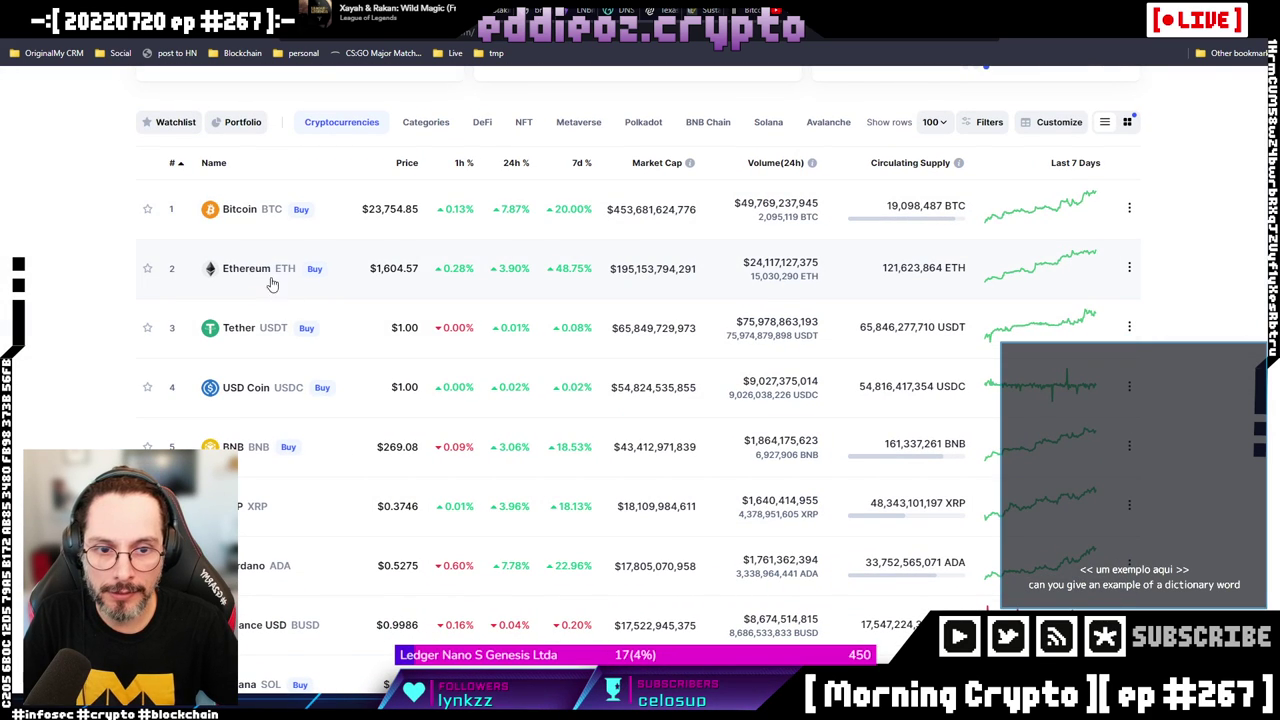
pyautogui.click(252, 270)
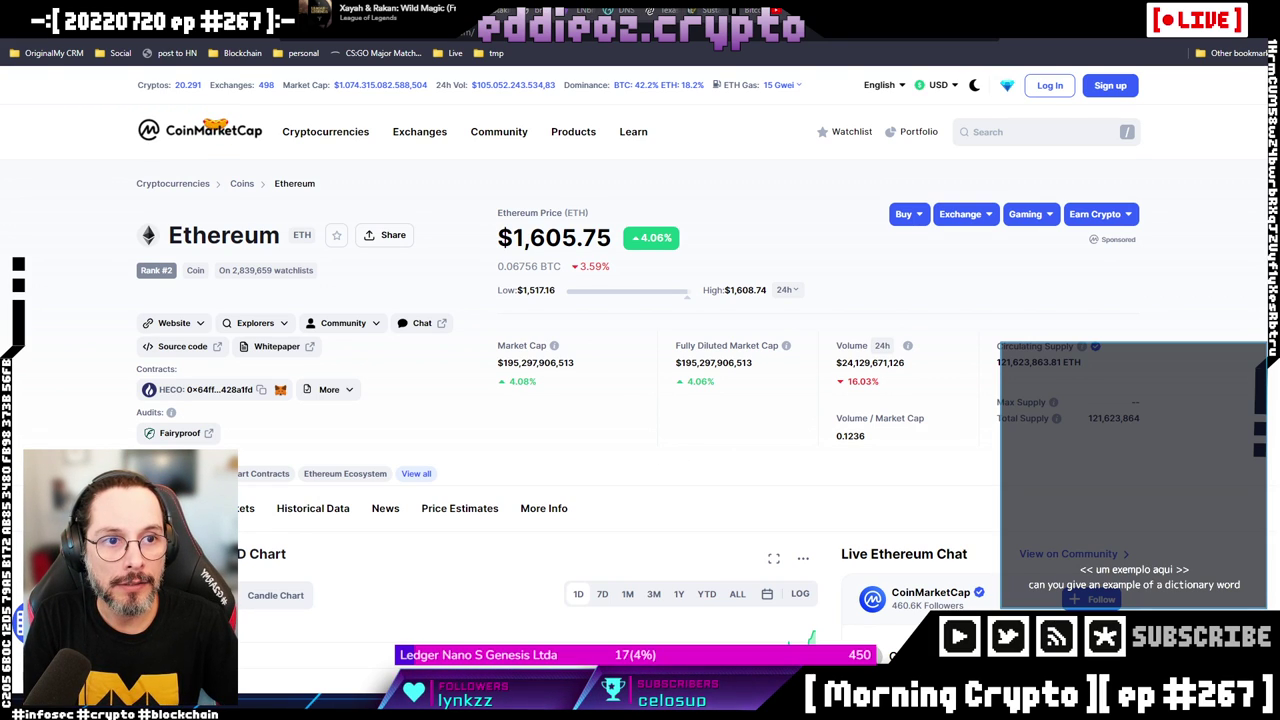
# Revisit the Coin Metrics chart of the top 100 addresses, then check the supply figures in Ethereum's CoinMarketCap overview.
pyautogui.hotkey('ctrl', 'Tab')
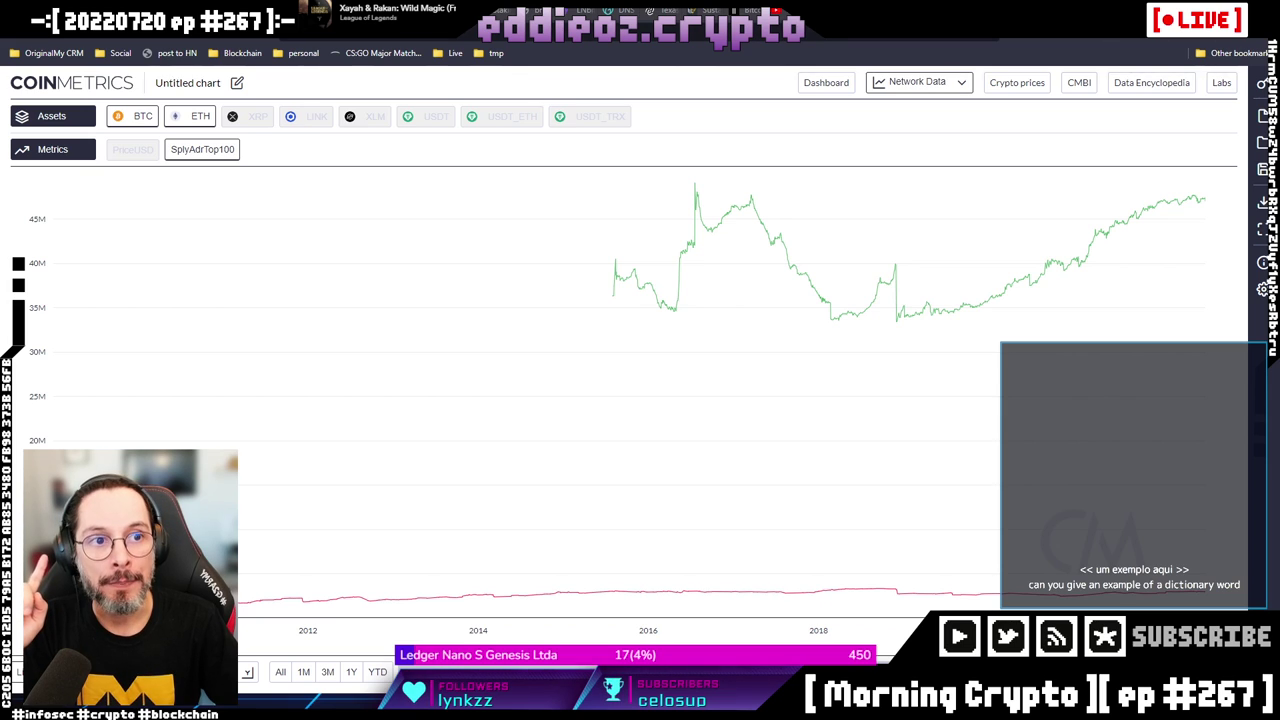
pyautogui.hotkey('ctrl', 'Tab')
pyautogui.scroll(-3, 1207, 553)
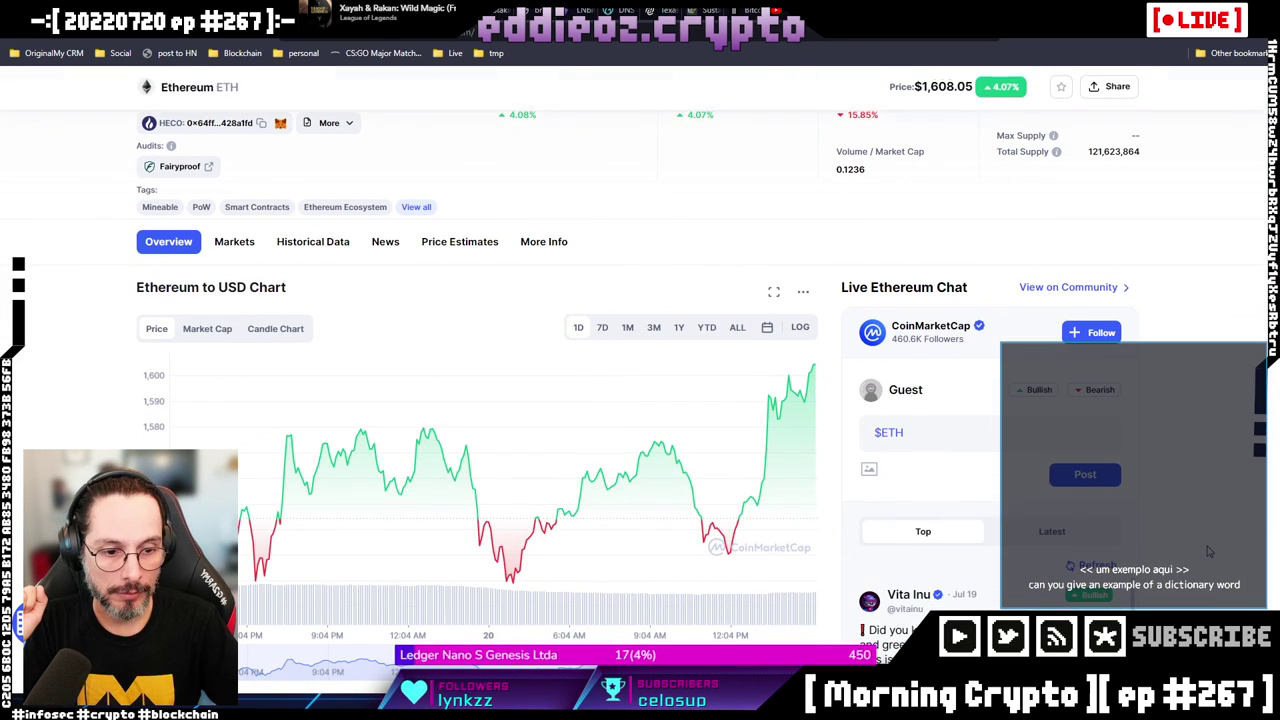
pyautogui.scroll(-4, 1206, 550)
pyautogui.scroll(4, 1204, 546)
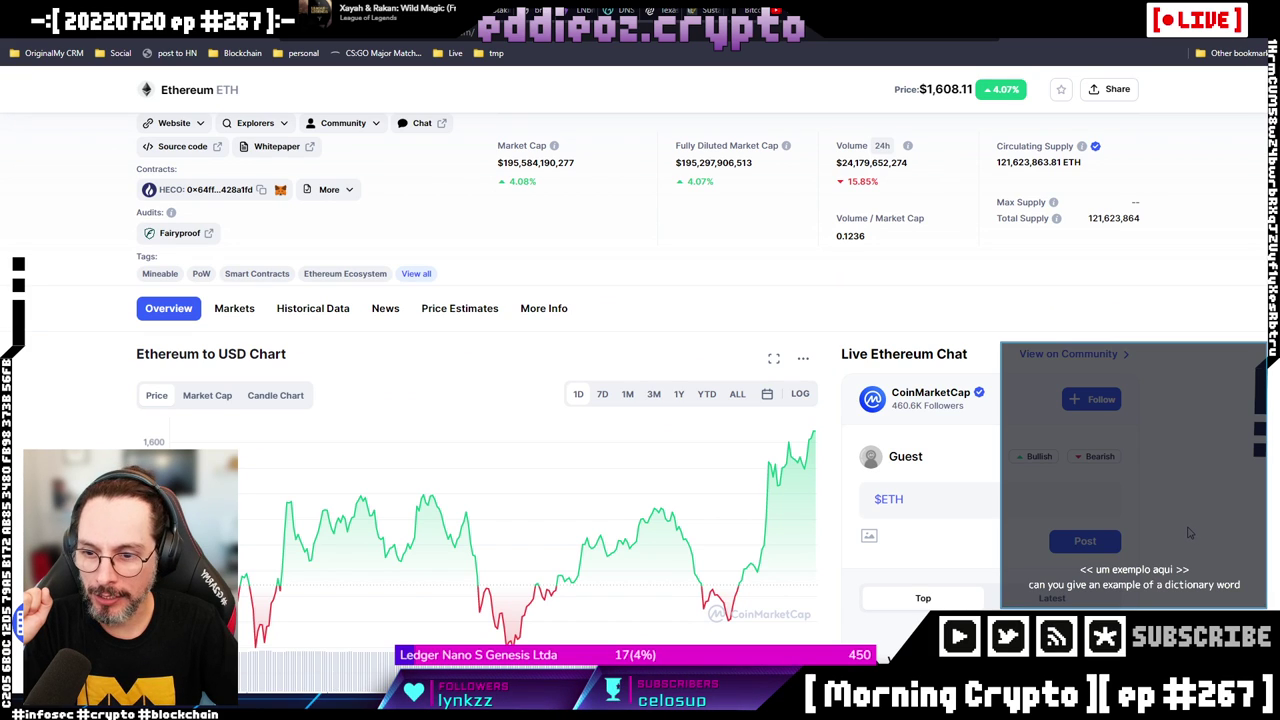
pyautogui.scroll(2, 1189, 533)
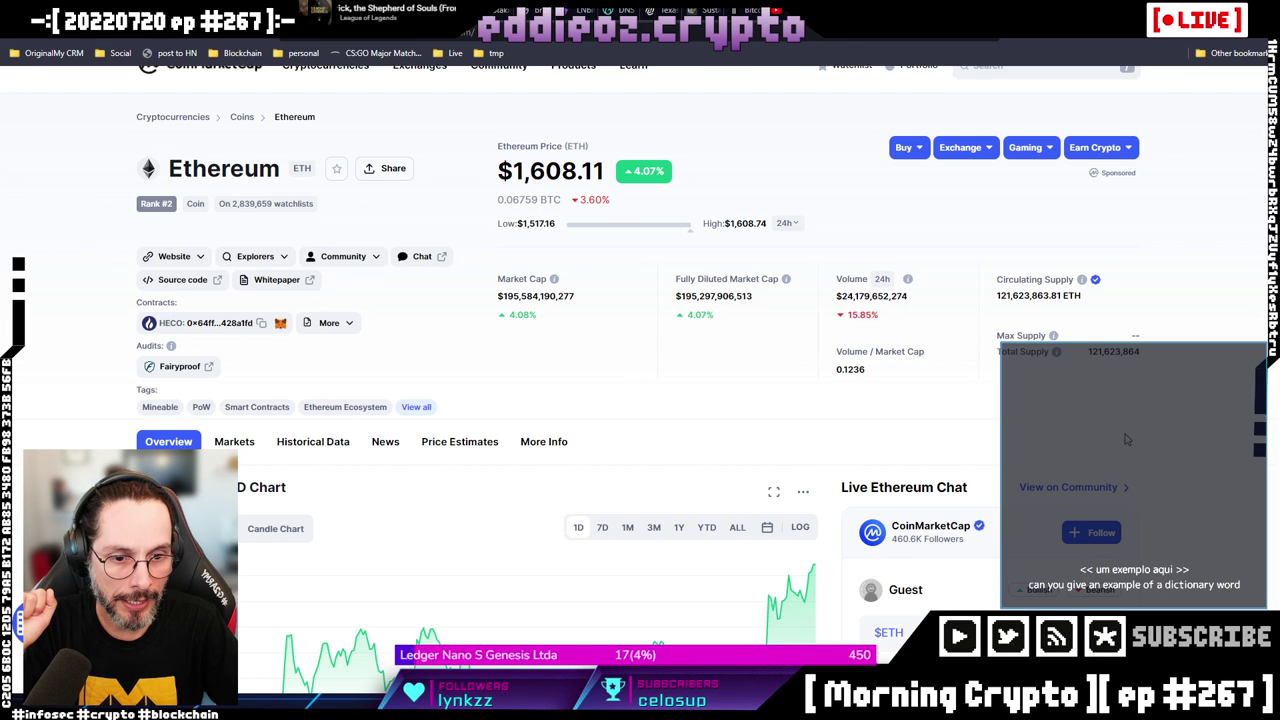
# Expand the ETH Price Statistics, examine the Ethereum Supply section, and return to the overview figures at the page's start.
pyautogui.scroll(-15, 1117, 438)
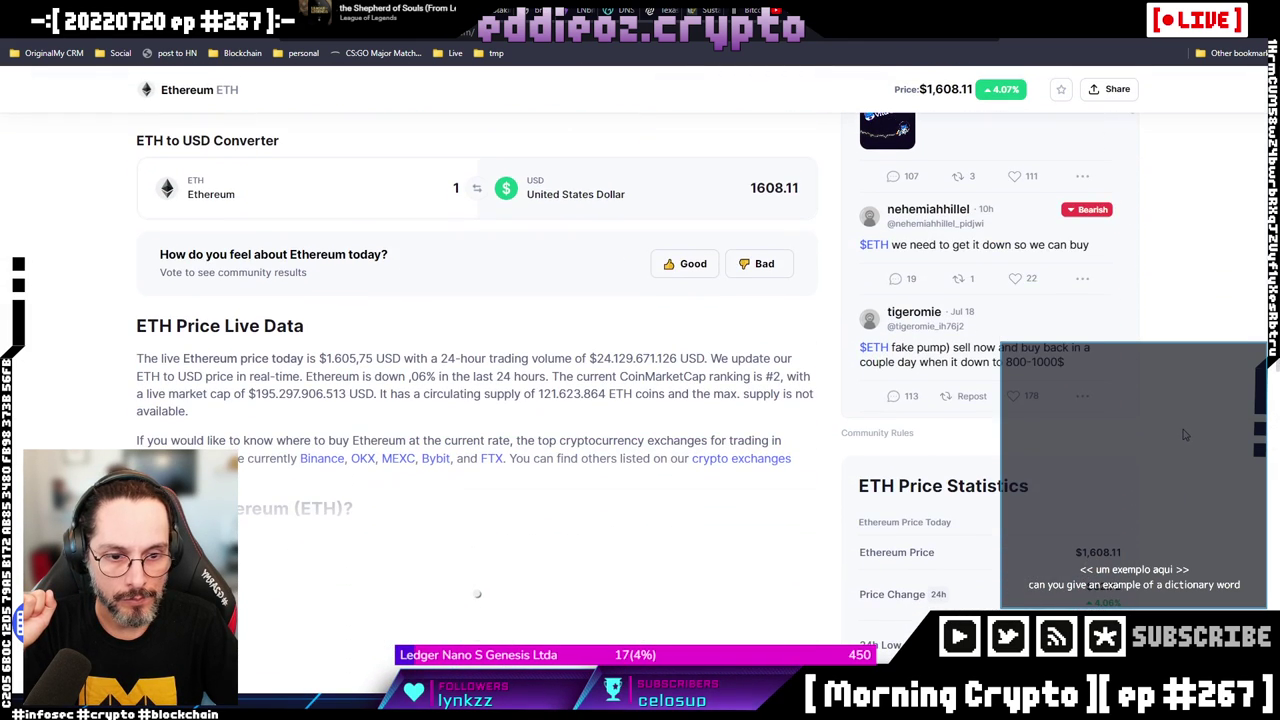
pyautogui.scroll(-3, 1184, 434)
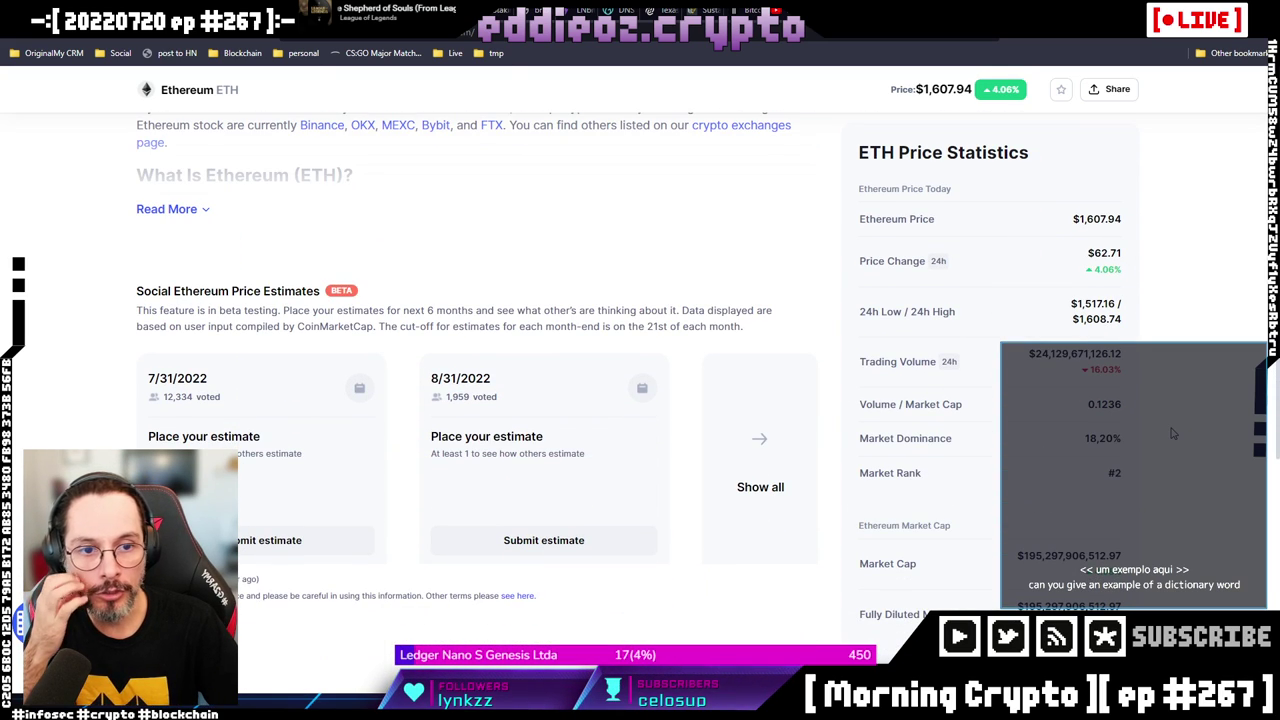
pyautogui.scroll(-2, 1150, 426)
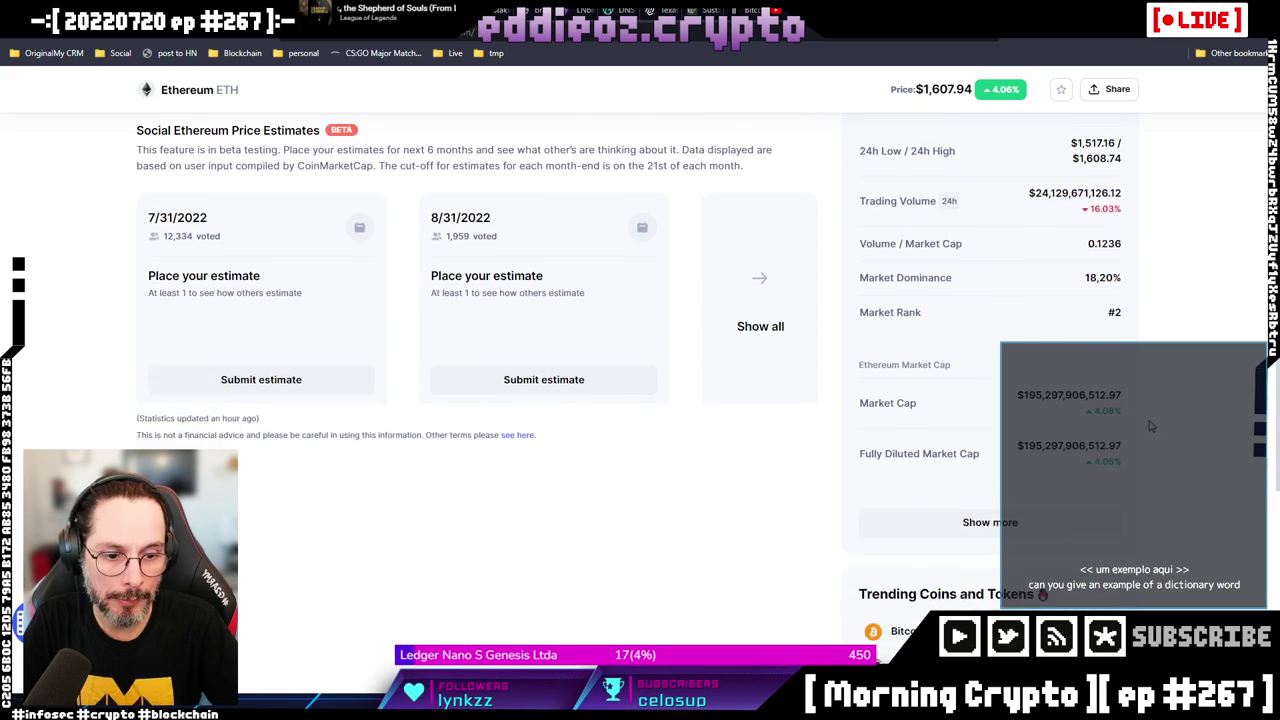
pyautogui.scroll(-1, 1150, 426)
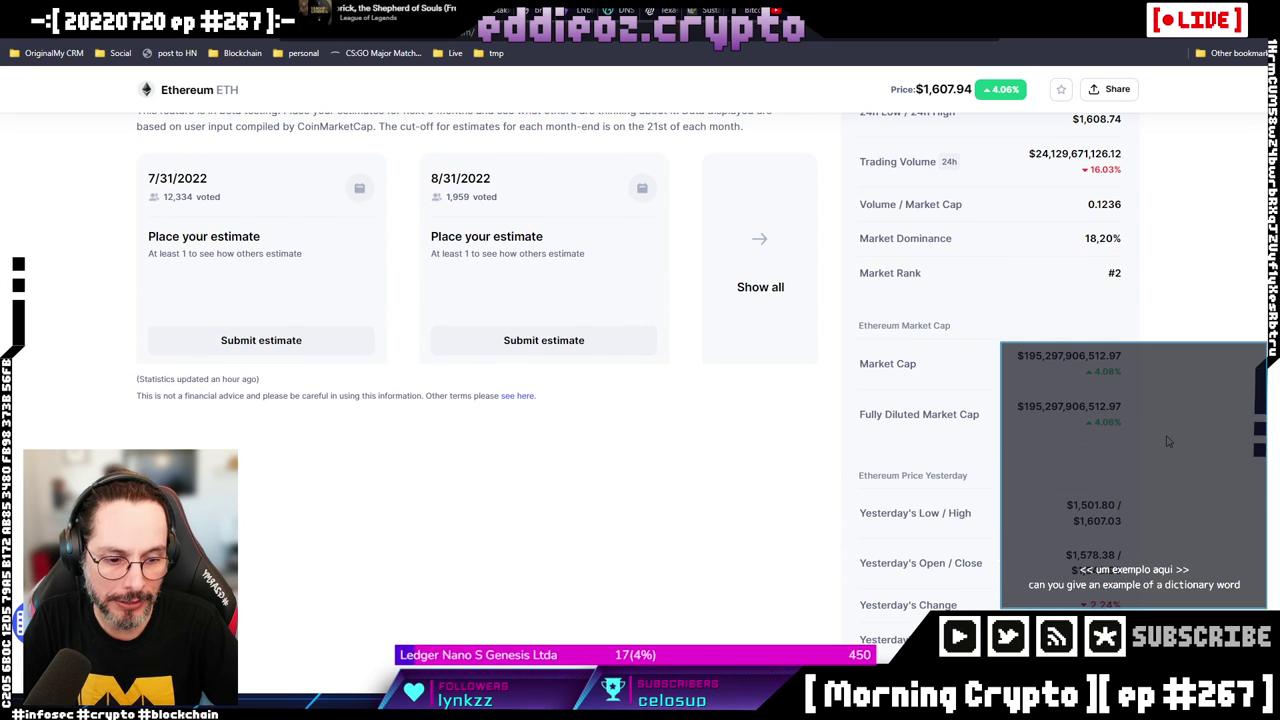
pyautogui.scroll(-3, 1167, 441)
pyautogui.scroll(-3, 1160, 442)
pyautogui.scroll(-5, 1150, 441)
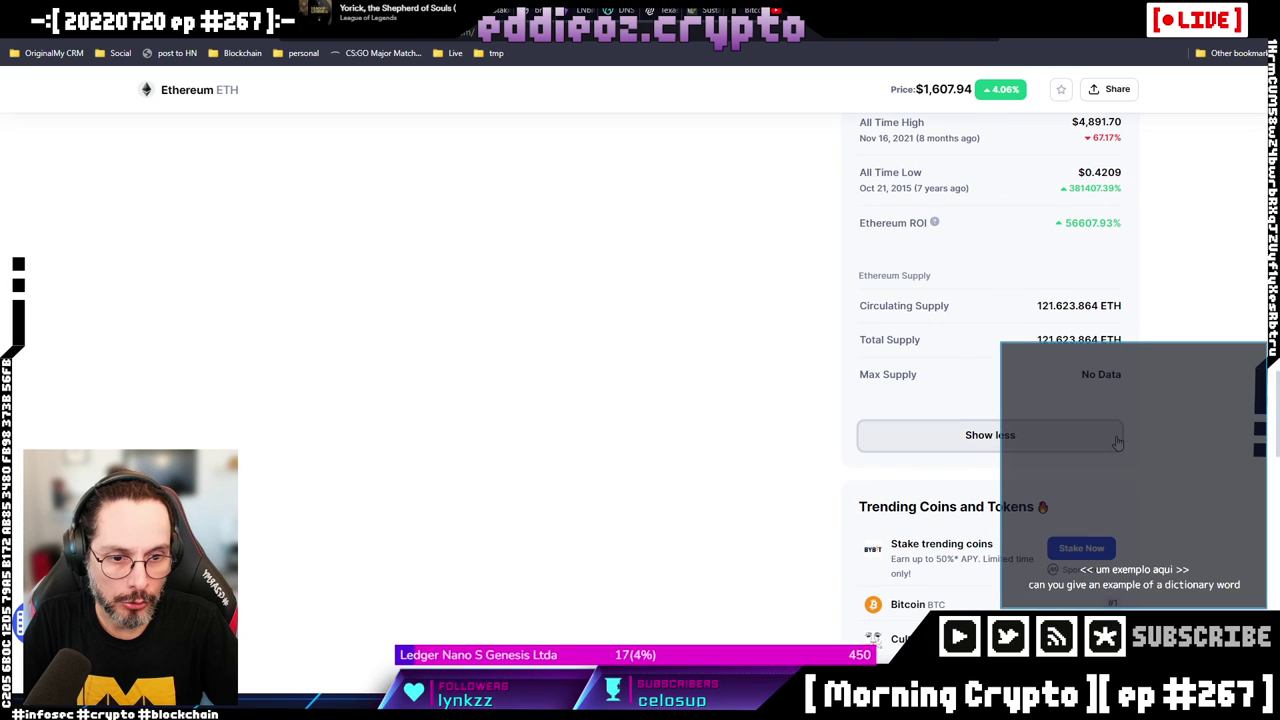
pyautogui.scroll(6, 1166, 409)
pyautogui.scroll(10, 1170, 409)
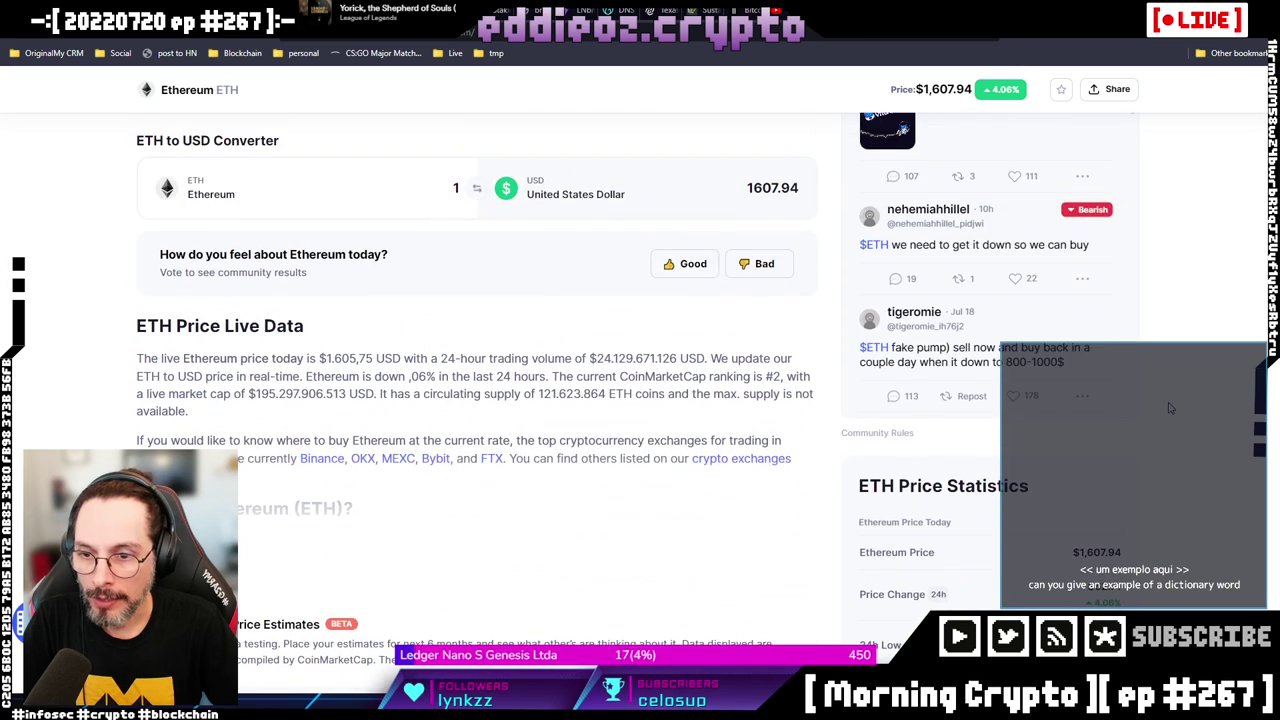
pyautogui.scroll(10, 1170, 409)
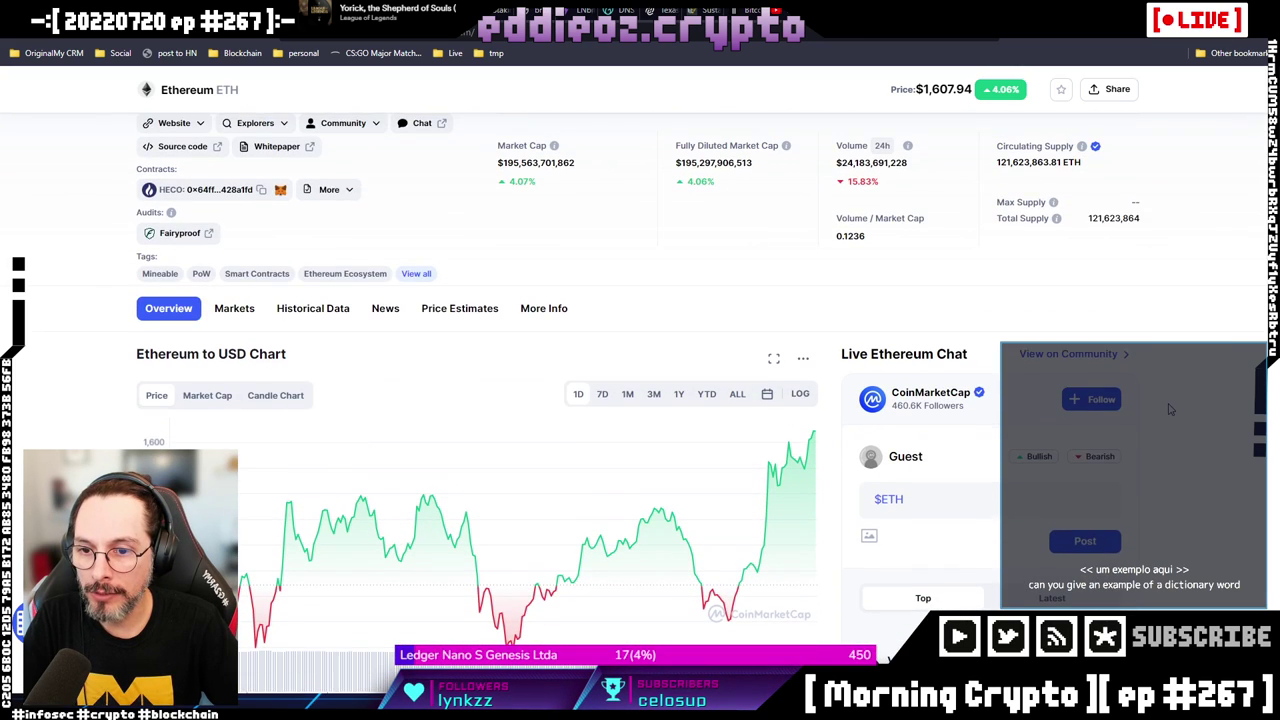
pyautogui.scroll(4, 1170, 409)
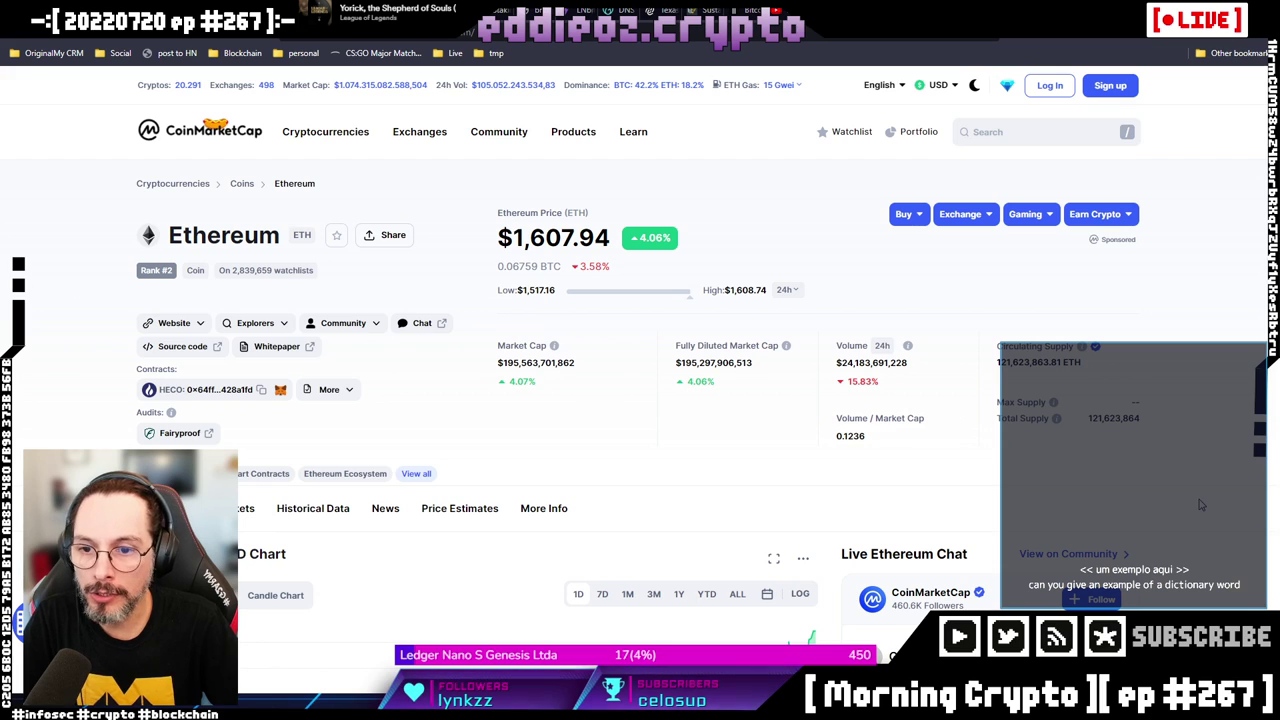
pyautogui.scroll(-3, 1201, 504)
pyautogui.scroll(3, 1201, 504)
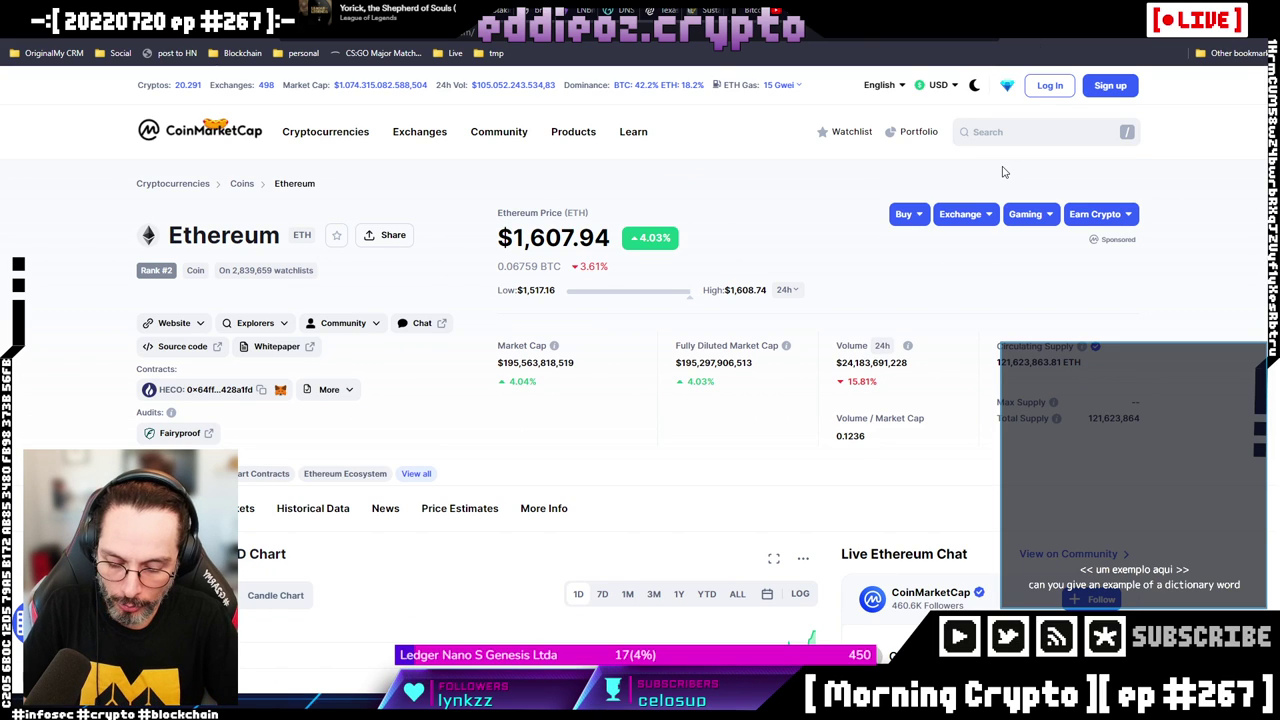
# Open Etherscan in a new tab and go to its Top Statistics page.
pyautogui.hotkey('ctrl', 't')
pyautogui.write('etherscan')
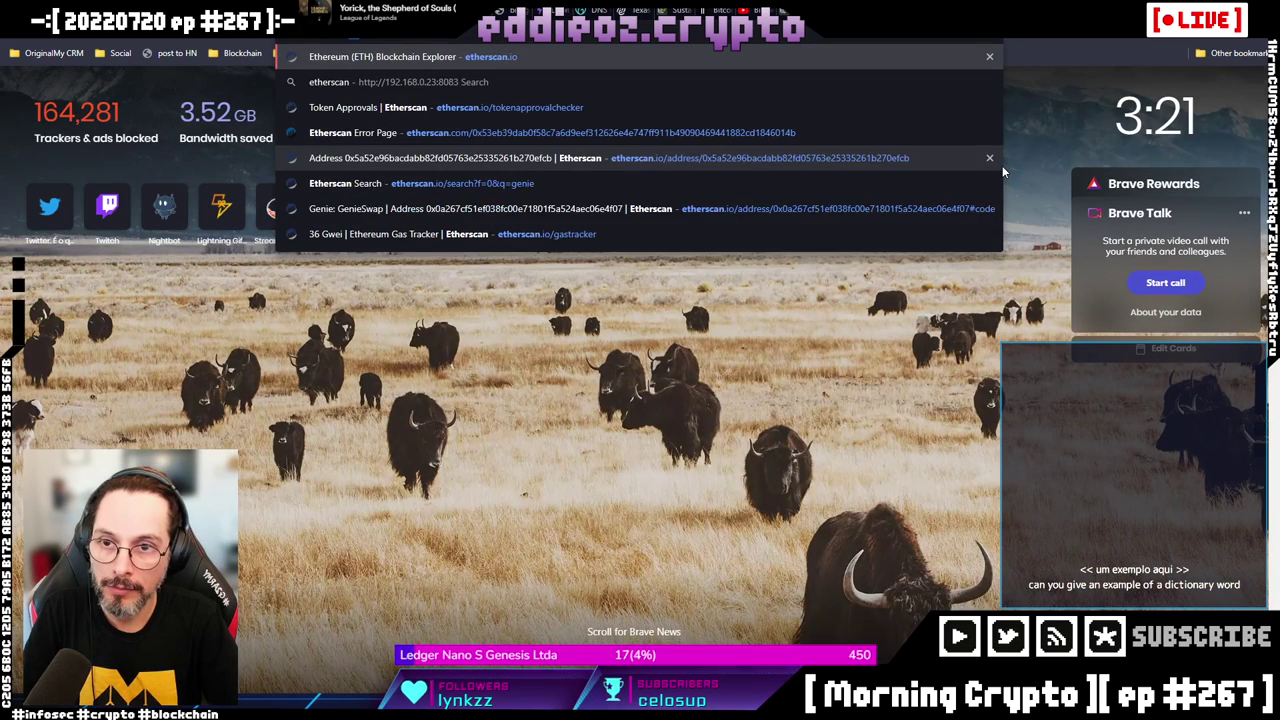
pyautogui.press('Return')
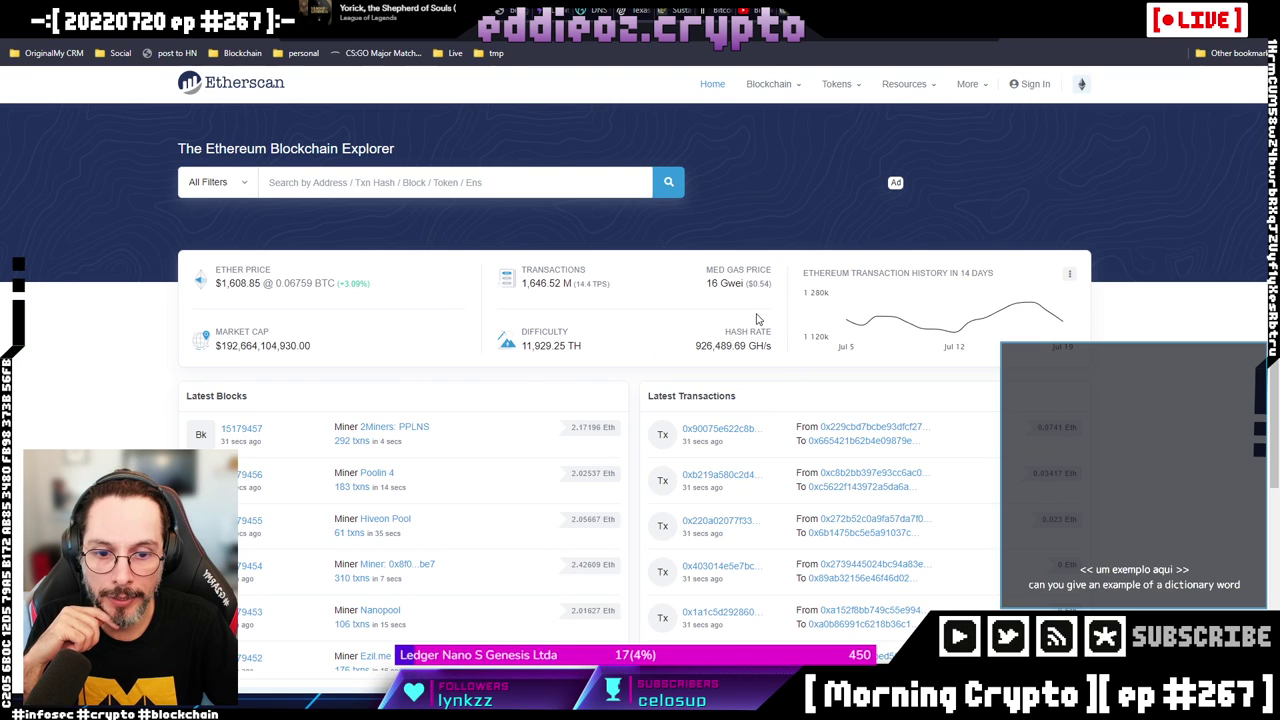
pyautogui.moveTo(783, 86)
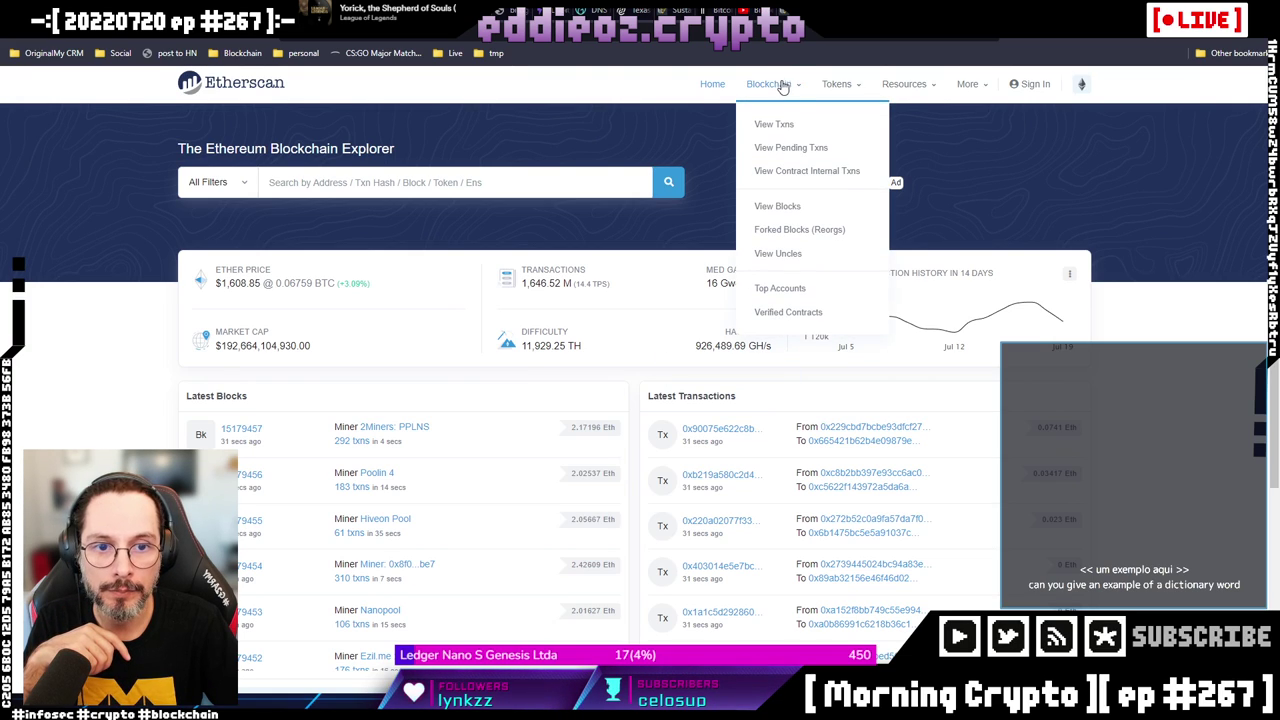
pyautogui.moveTo(904, 86)
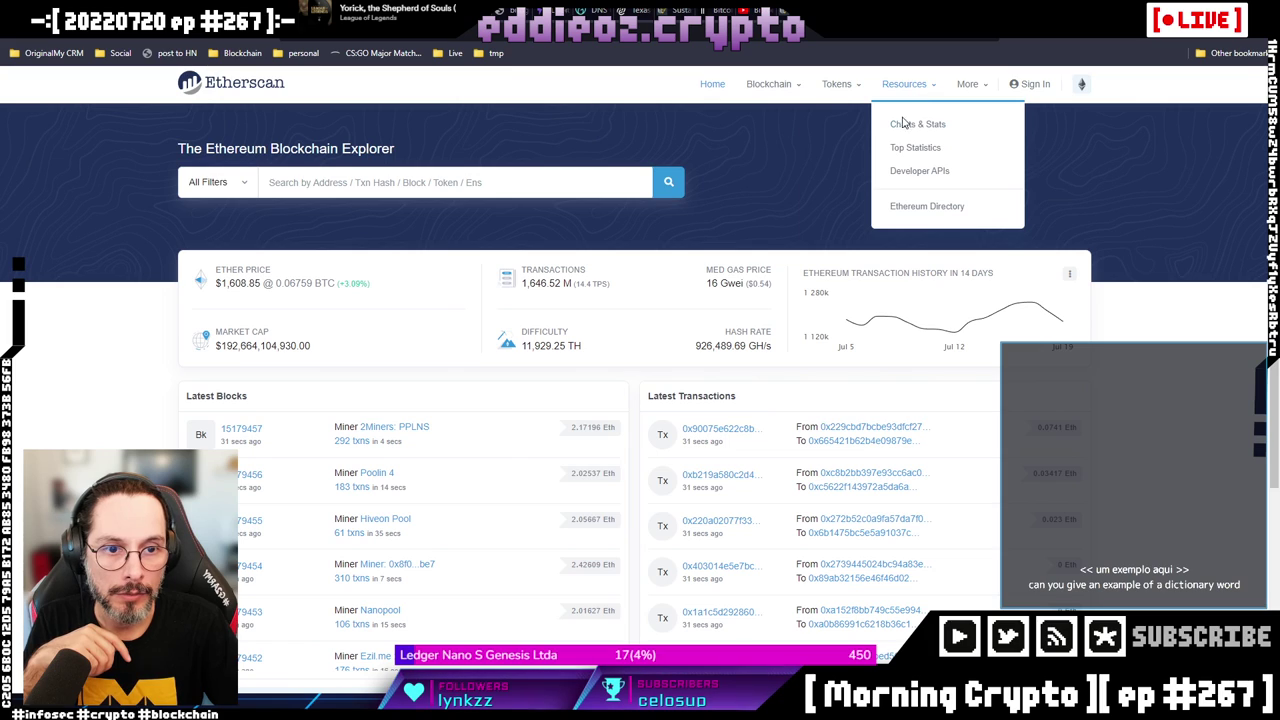
pyautogui.click(906, 149)
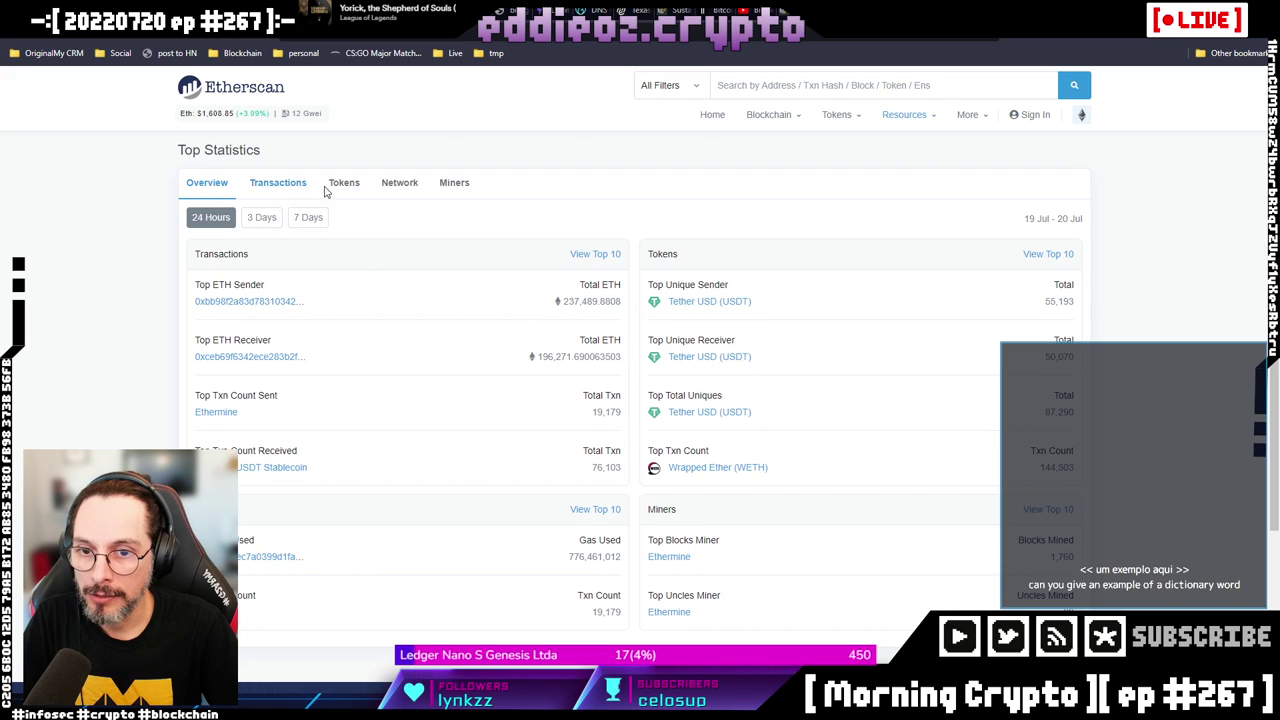
# Examine the top accounts by gas used and by transaction count in the Network section of Etherscan's Top Statistics.
pyautogui.click(405, 187)
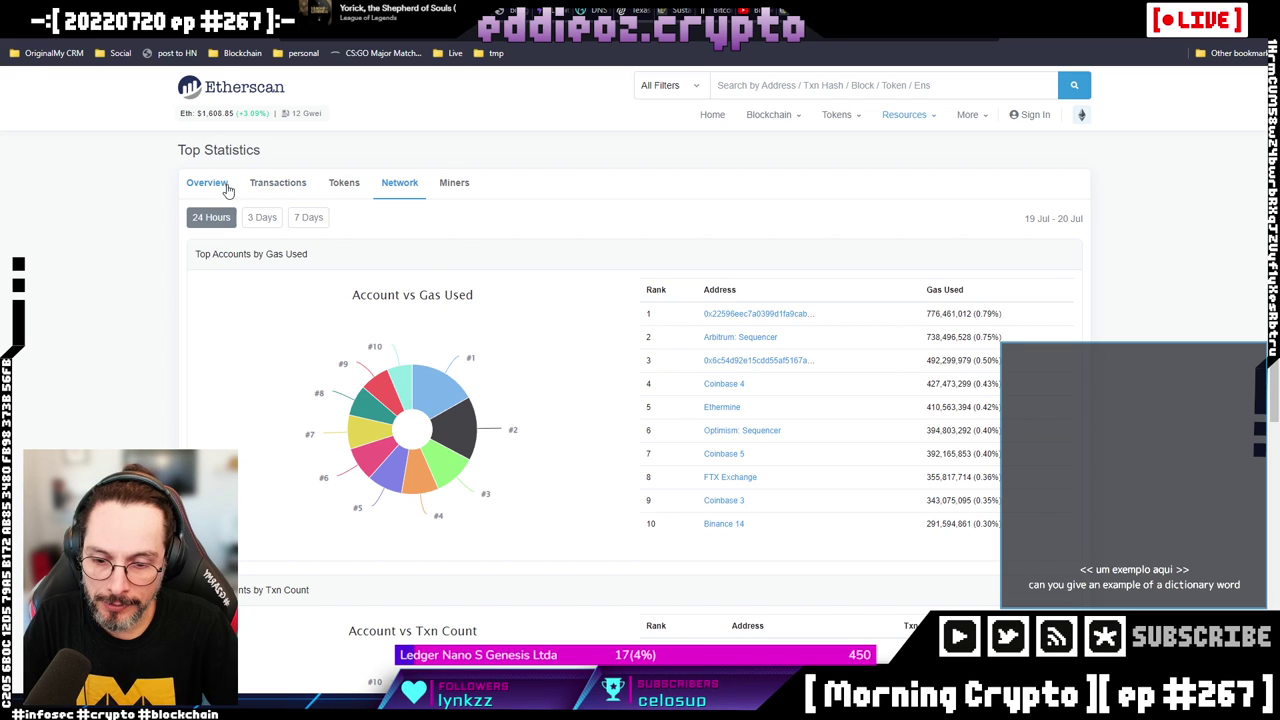
pyautogui.scroll(-4, 452, 268)
pyautogui.scroll(4, 452, 268)
# Open the Unique Addresses Chart from Etherscan's Charts & Stats and inspect the most recent number of distinct addresses.
pyautogui.moveTo(904, 114)
pyautogui.click(893, 155)
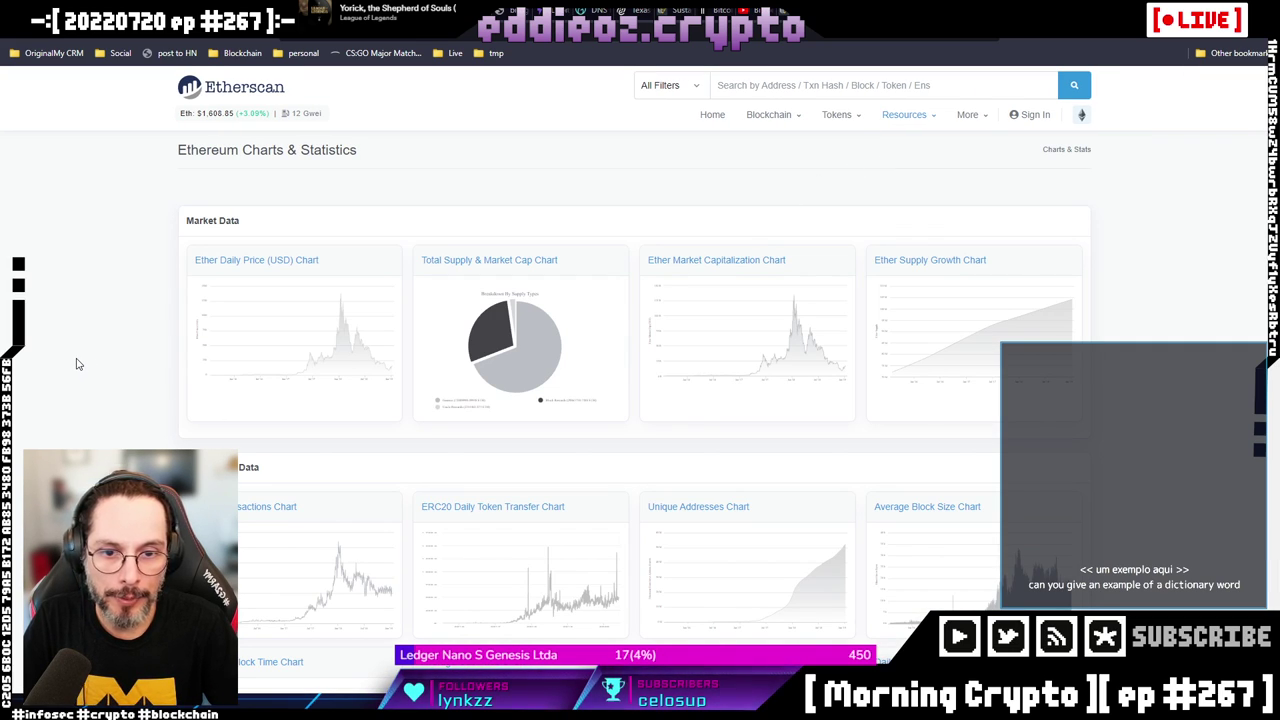
pyautogui.scroll(-2, 77, 364)
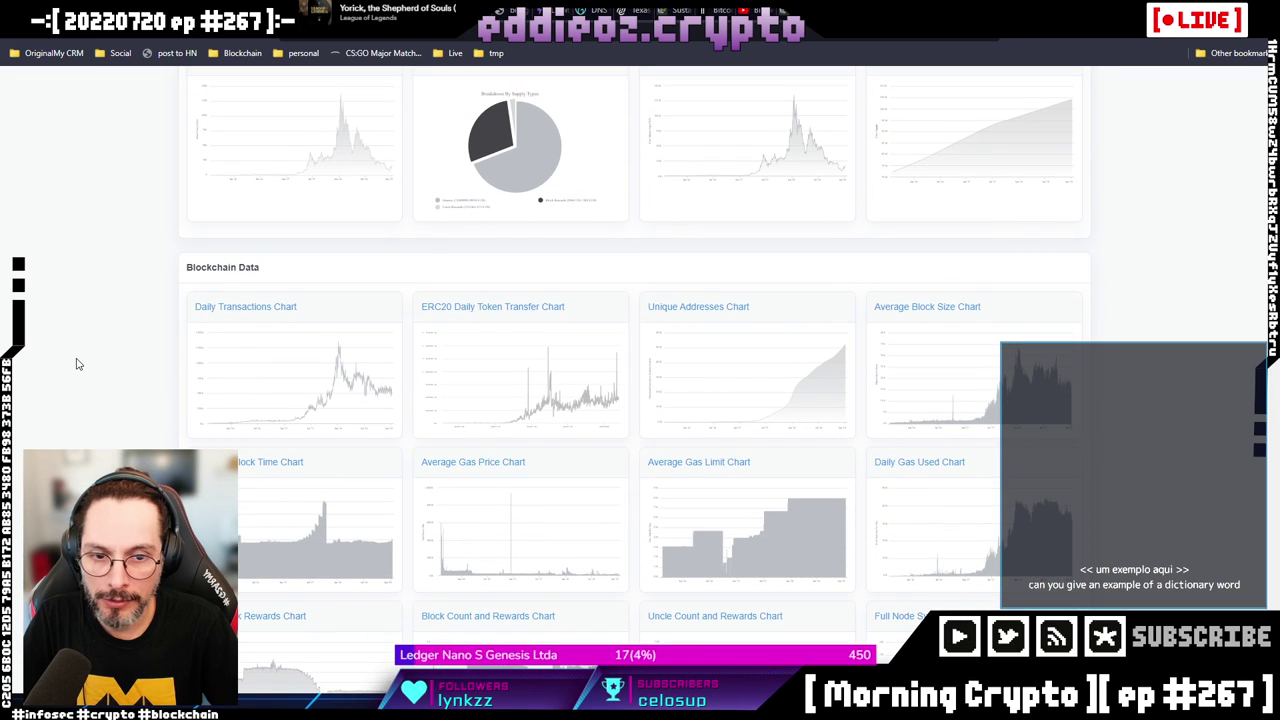
pyautogui.click(718, 357)
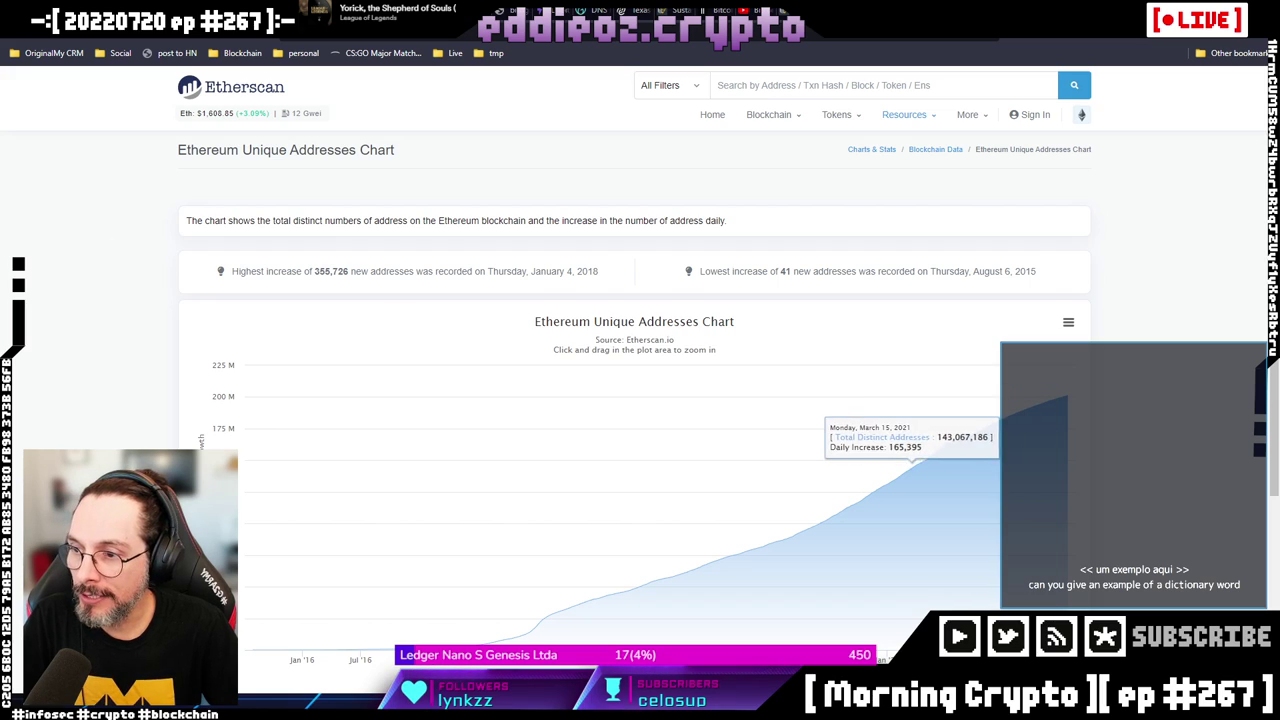
pyautogui.moveTo(1073, 400)
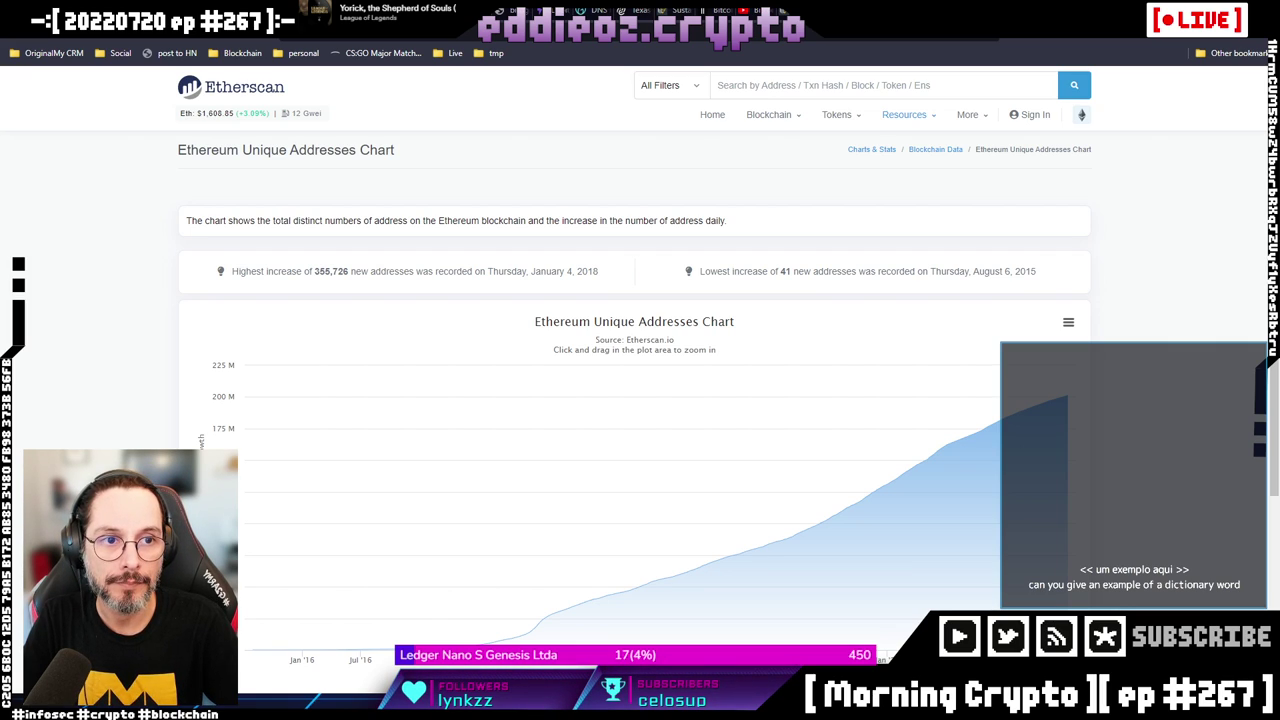
# Switch to the Coin Metrics chart, toggle the SplyAdrTop100 metric, and open the metrics selection.
pyautogui.hotkey('ctrl', 'Tab')
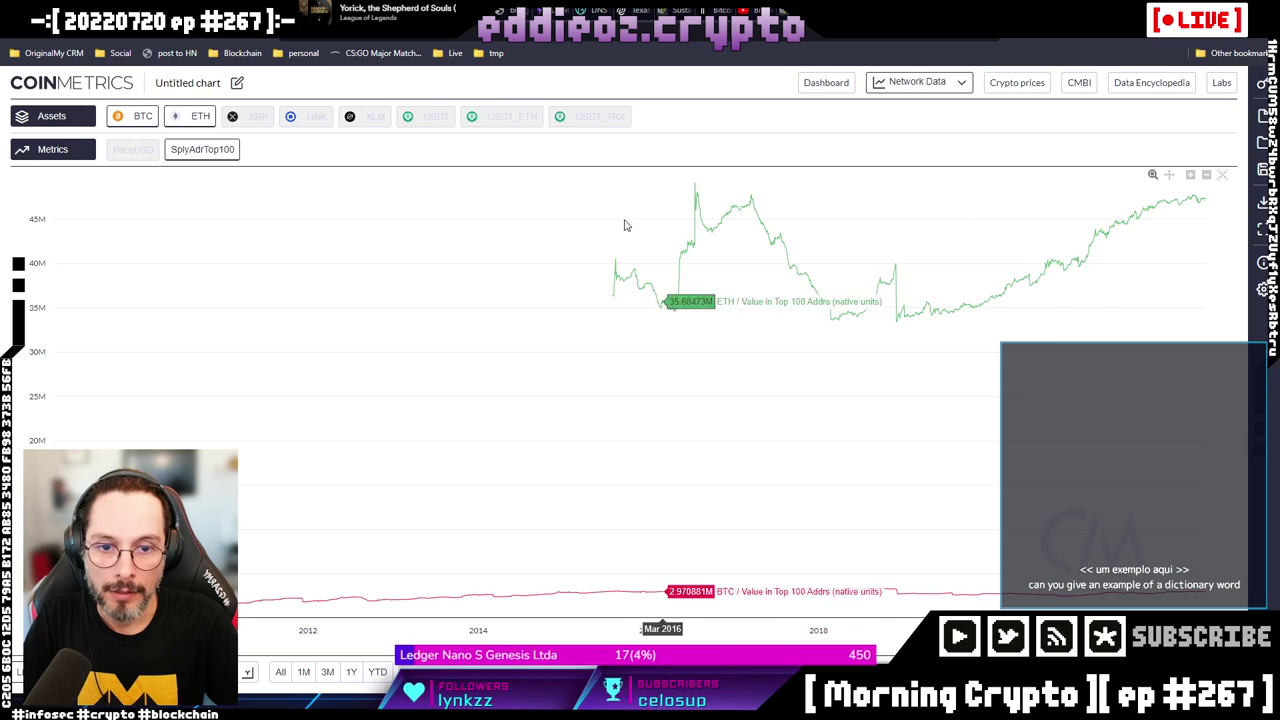
pyautogui.click(197, 155)
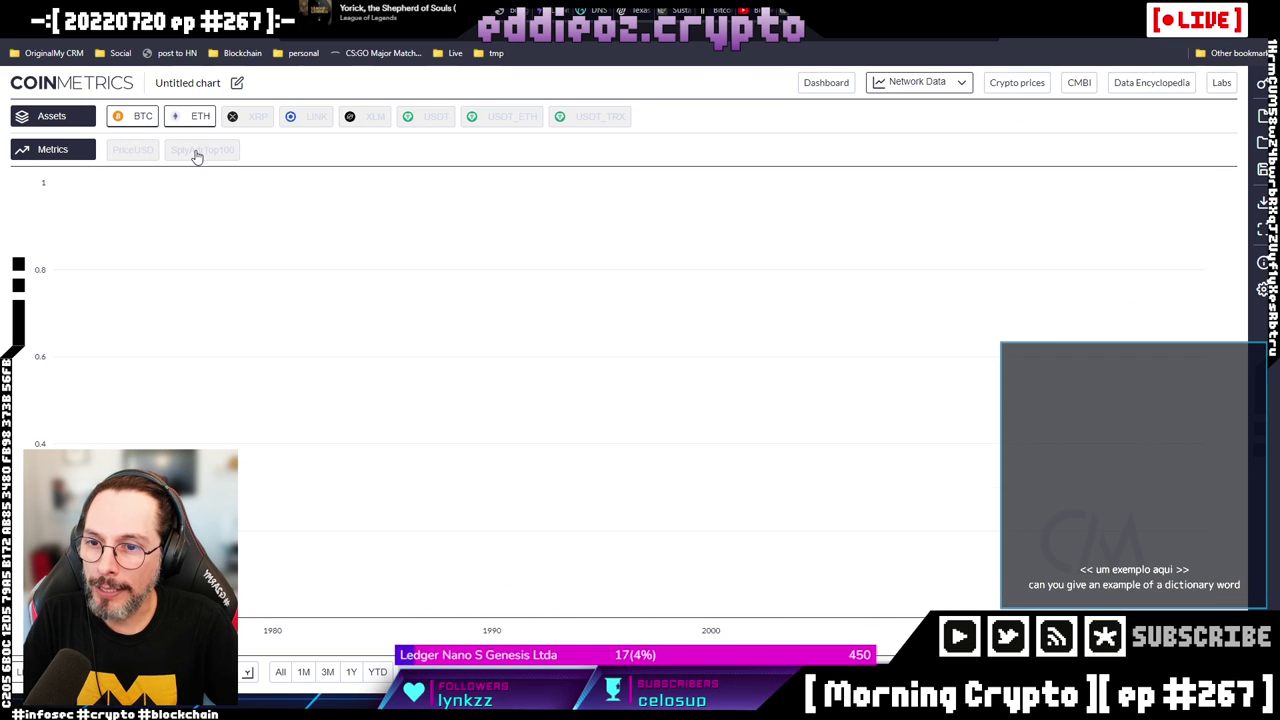
pyautogui.click(53, 150)
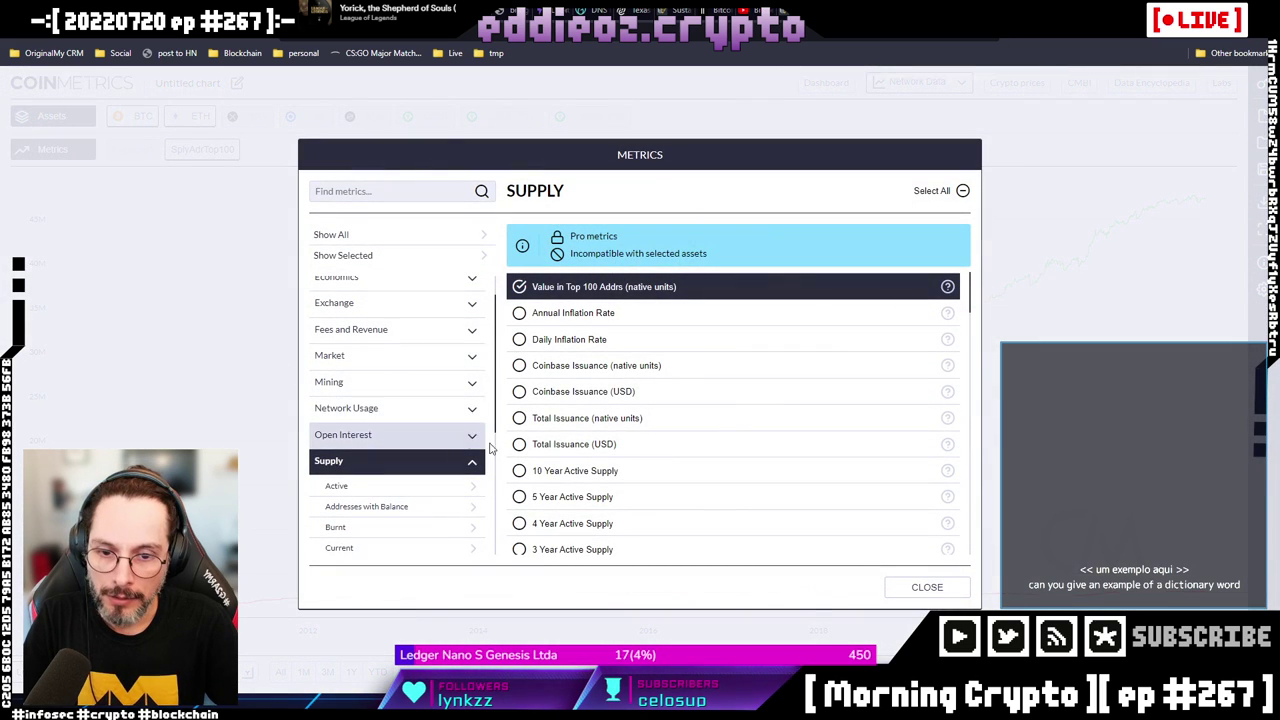
# Look through the full list of Supply metrics for measures of how much value the top addresses hold.
pyautogui.scroll(-5, 622, 467)
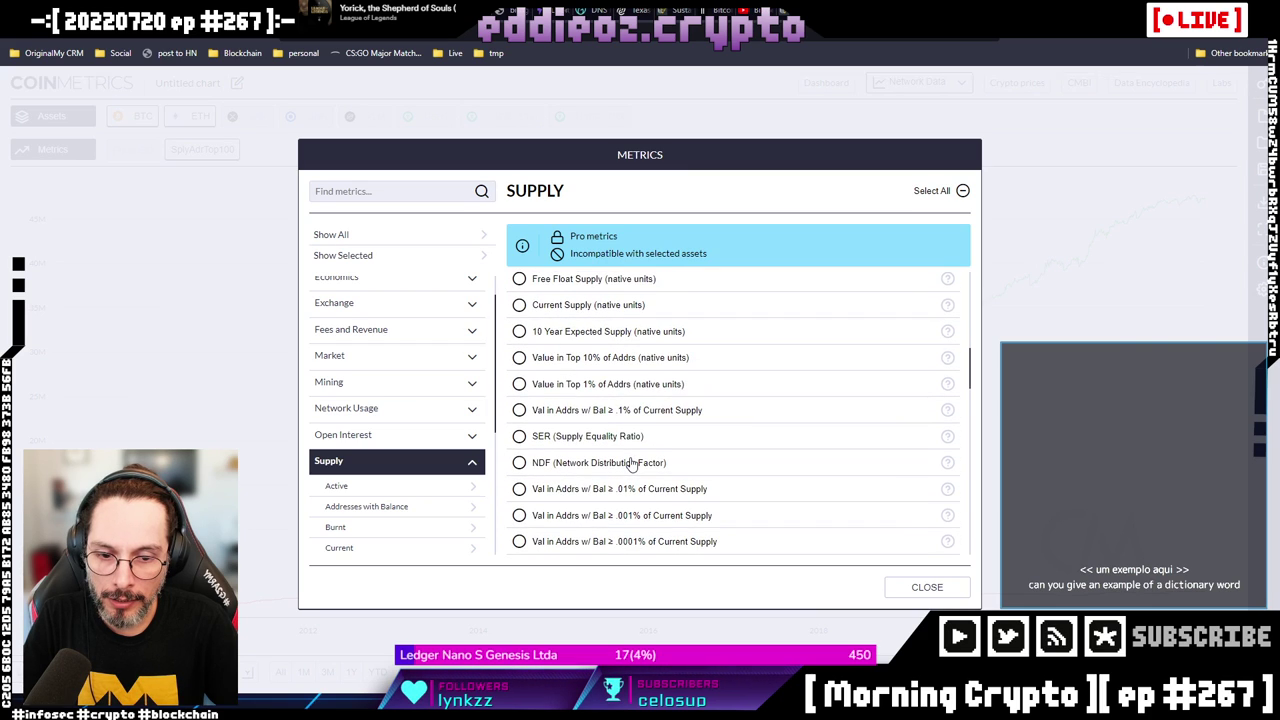
pyautogui.scroll(1, 697, 477)
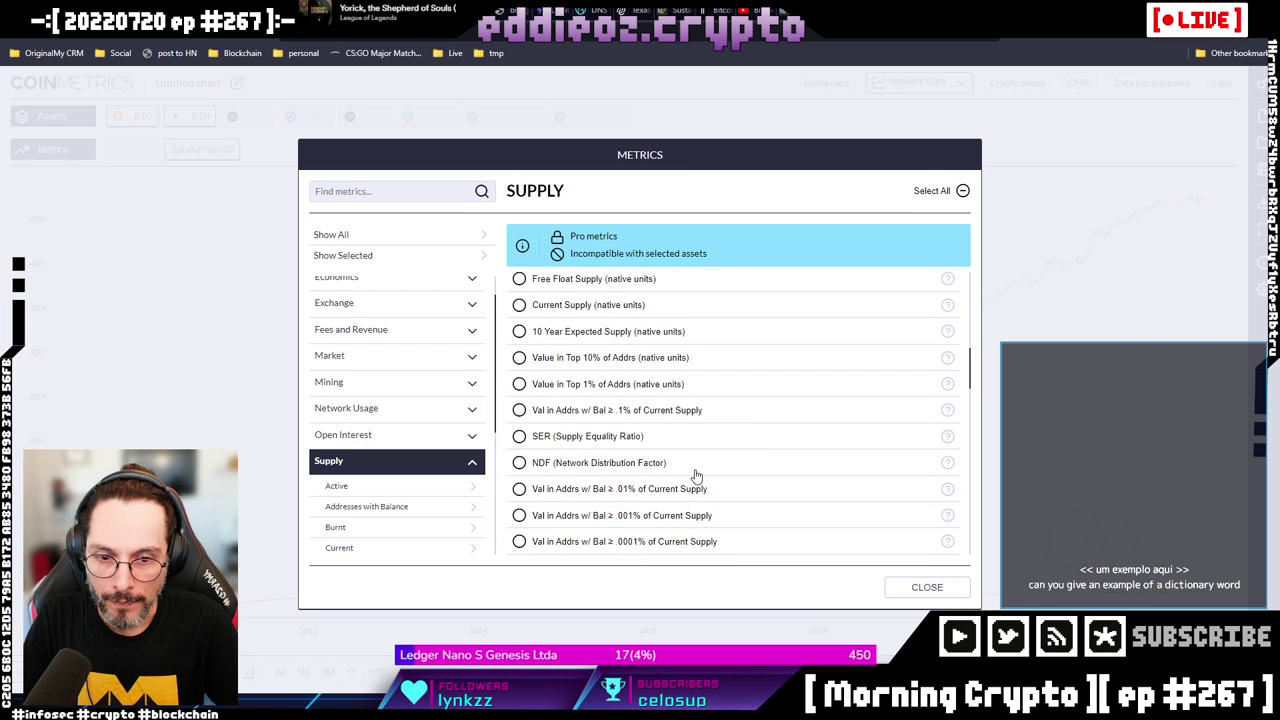
pyautogui.scroll(-5, 695, 468)
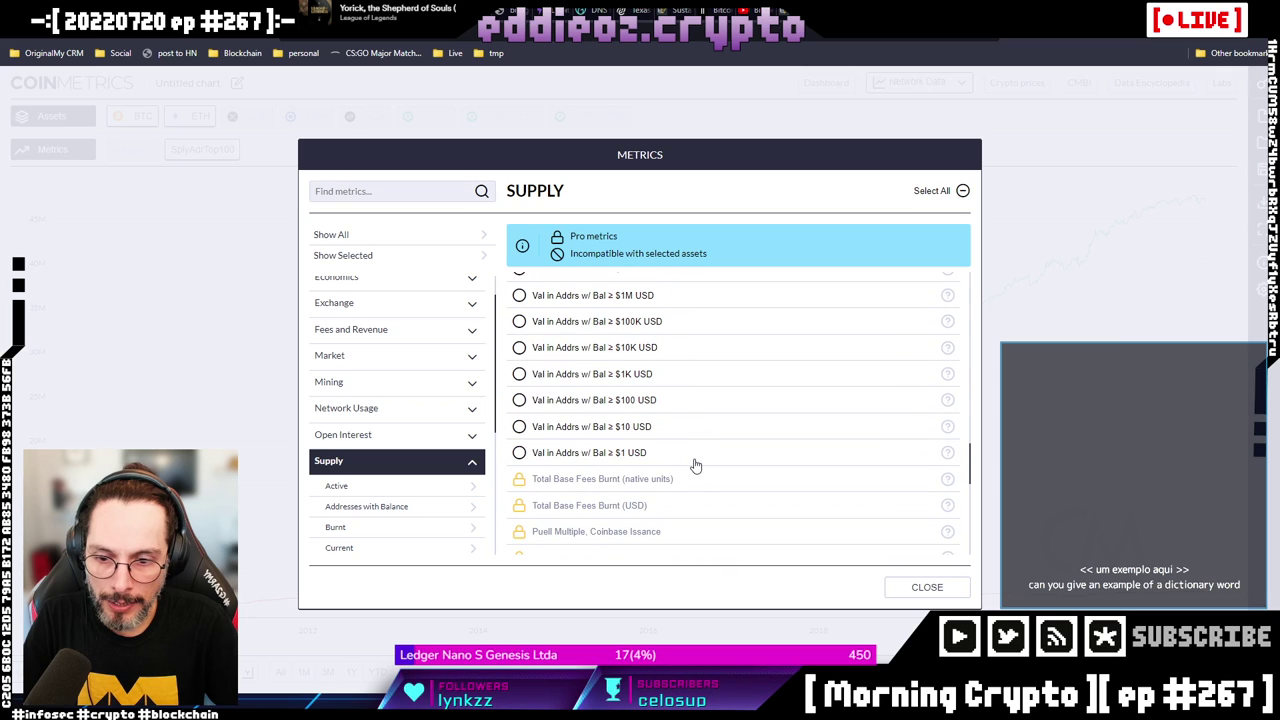
pyautogui.scroll(-2, 694, 466)
pyautogui.scroll(-3, 663, 472)
pyautogui.scroll(8, 665, 470)
pyautogui.scroll(4, 665, 470)
pyautogui.scroll(2, 666, 471)
pyautogui.scroll(2, 666, 470)
pyautogui.scroll(4, 703, 467)
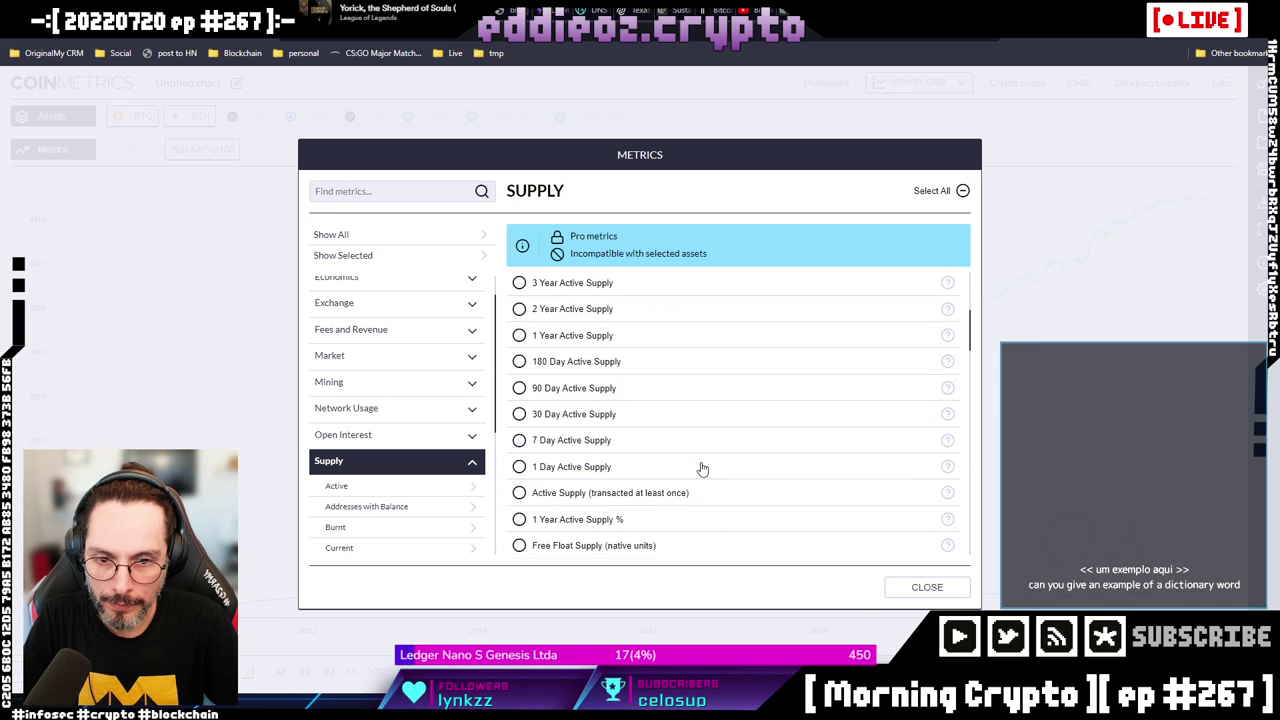
pyautogui.scroll(5, 702, 467)
pyautogui.scroll(-6, 701, 466)
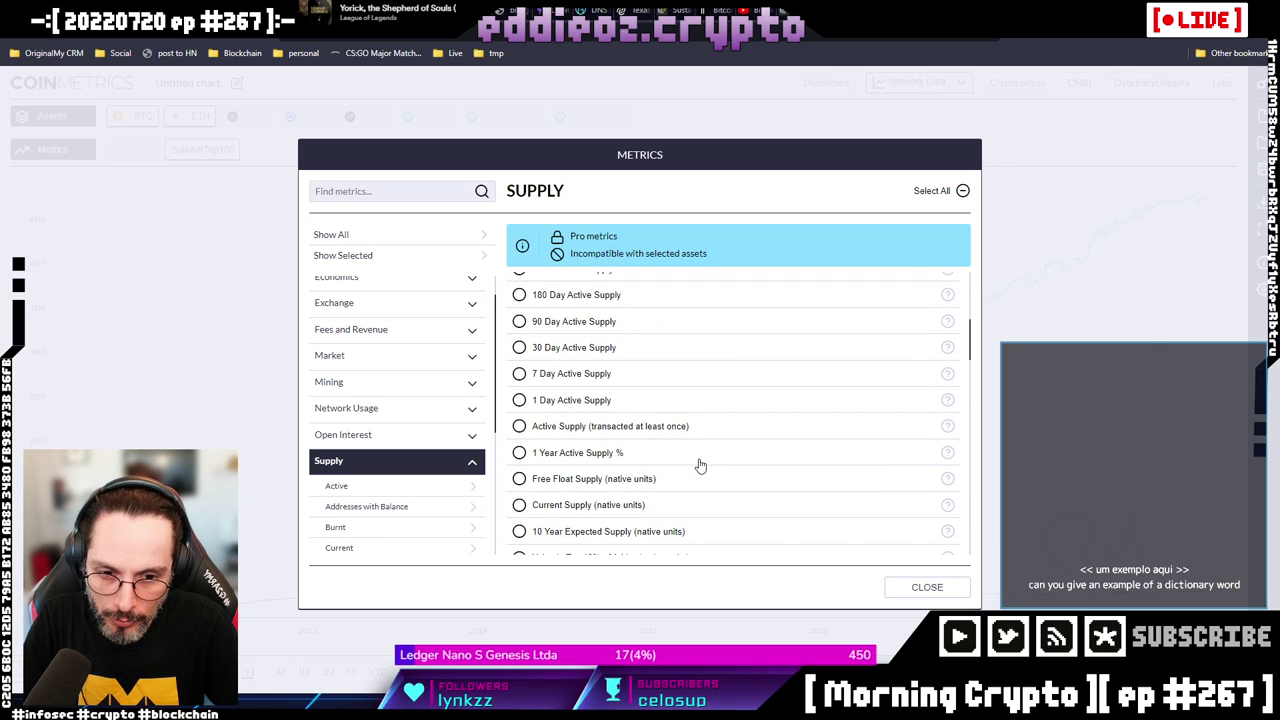
pyautogui.scroll(-4, 701, 466)
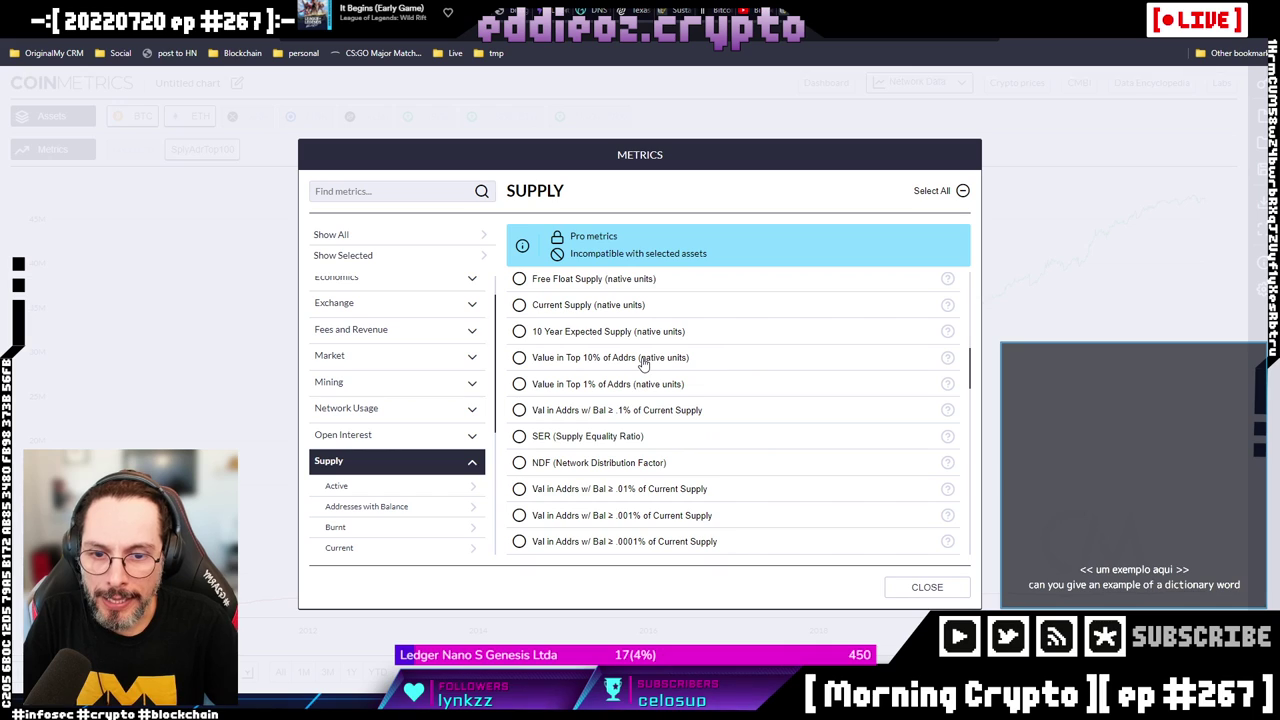
pyautogui.scroll(-5, 720, 392)
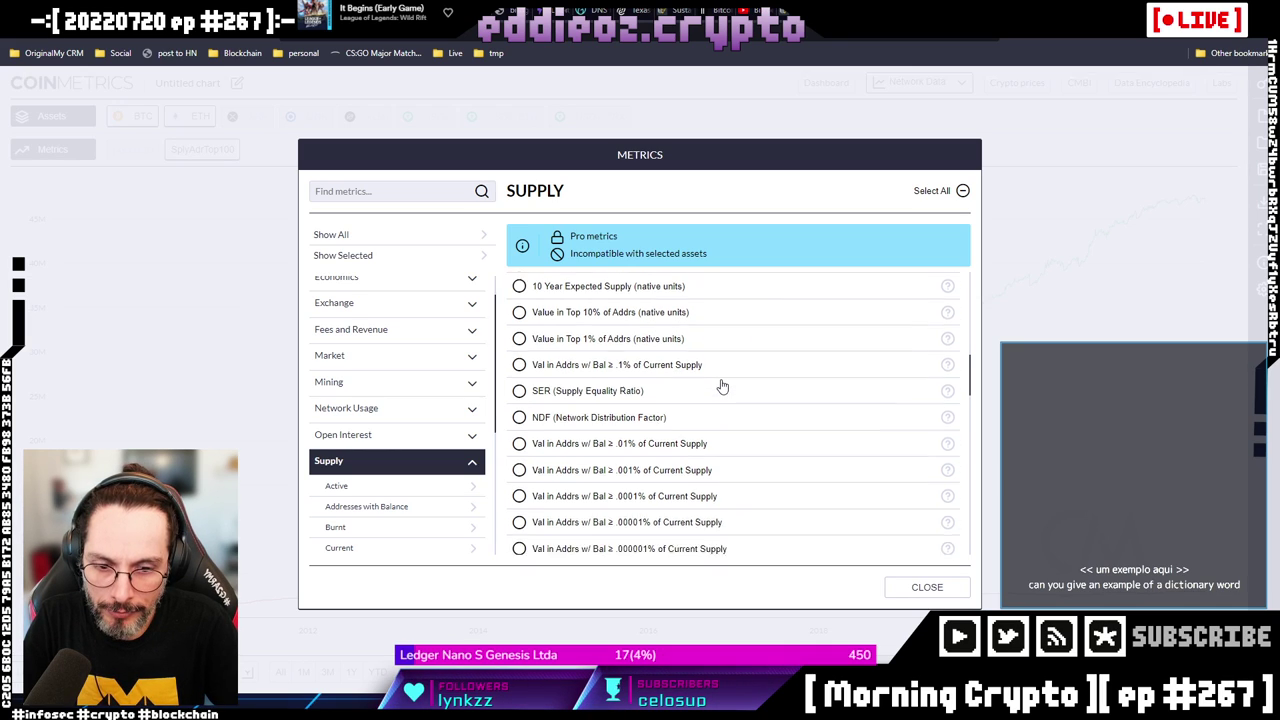
pyautogui.scroll(-6, 722, 387)
pyautogui.scroll(-5, 722, 387)
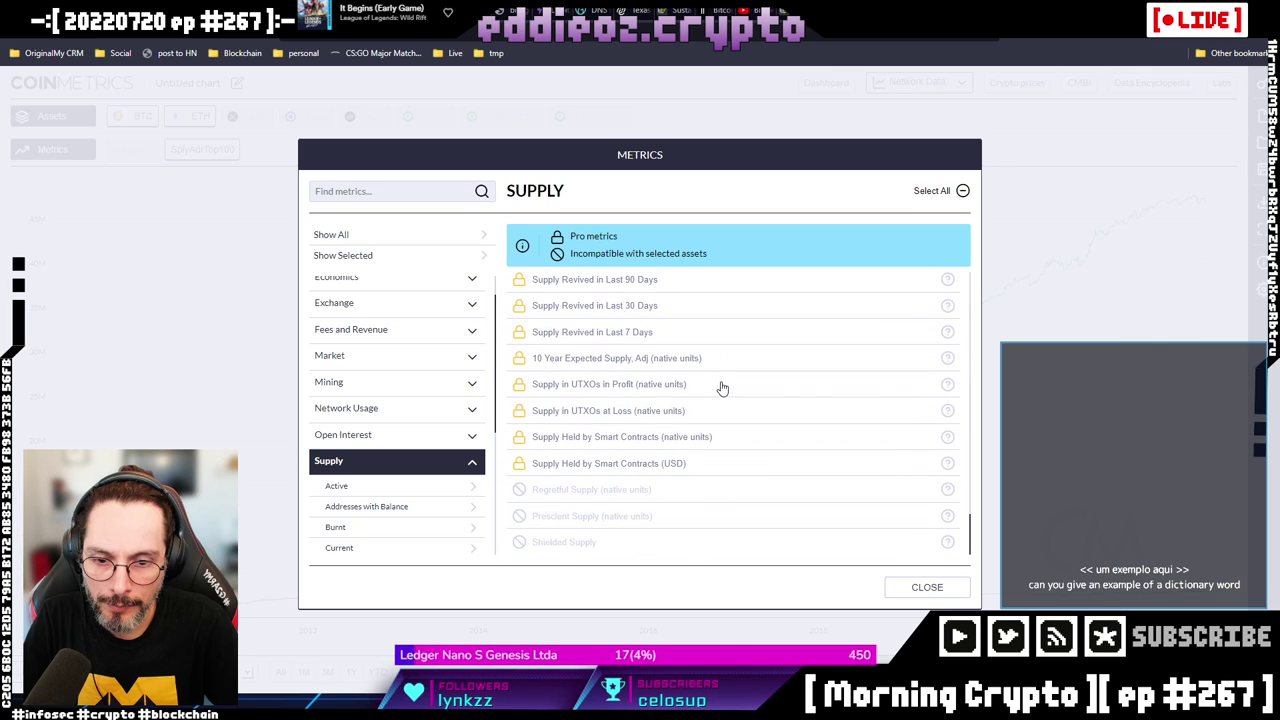
# Show the Network Usage category and check which of its metrics are available.
pyautogui.scroll(-3, 479, 500)
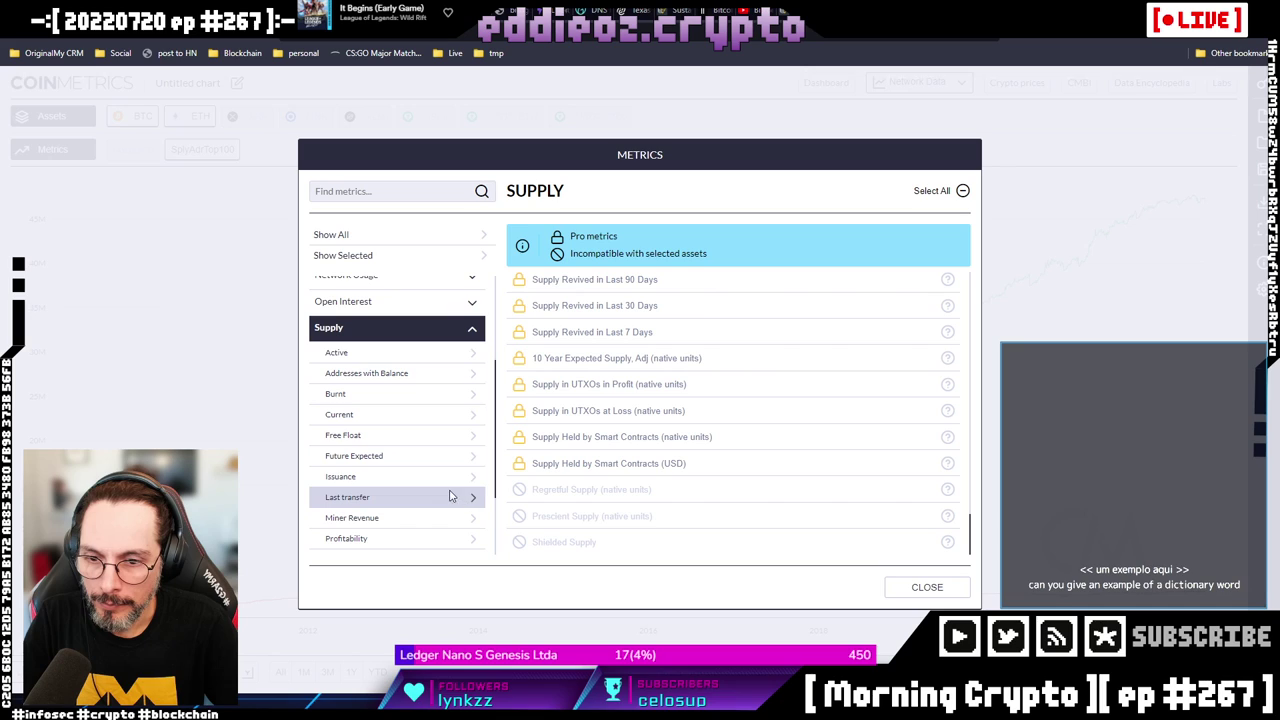
pyautogui.scroll(3, 440, 398)
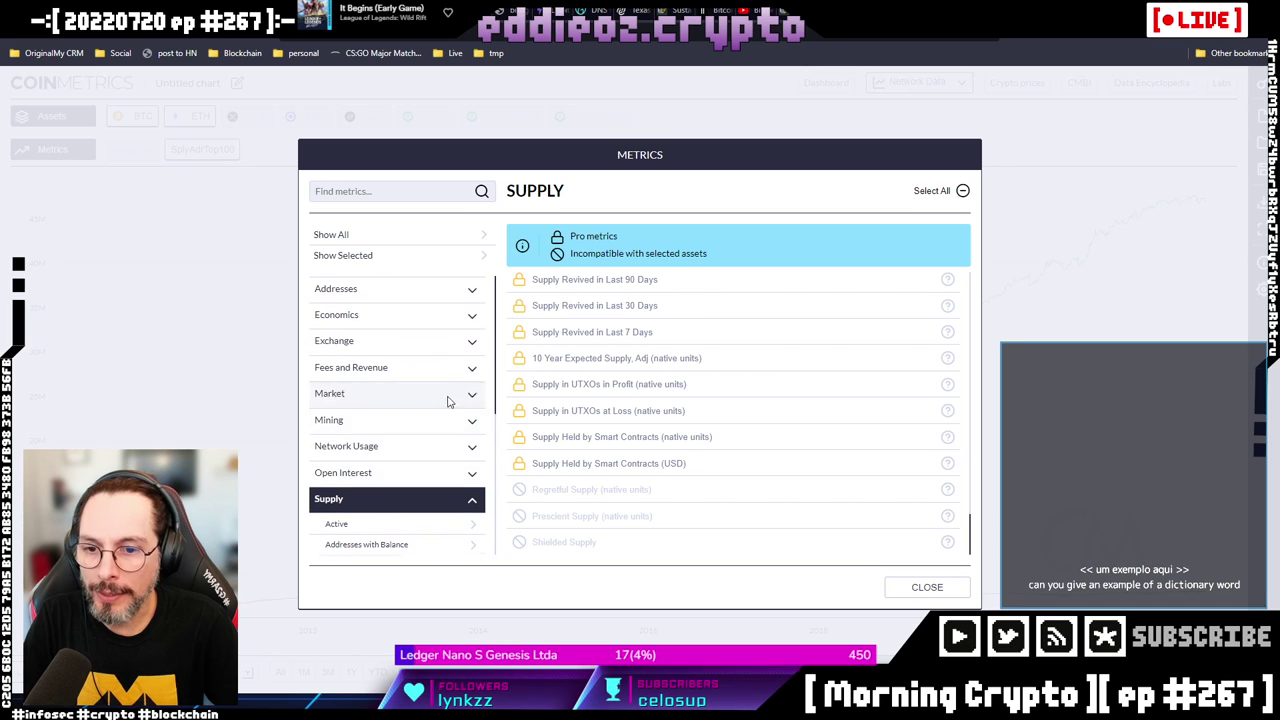
pyautogui.click(406, 448)
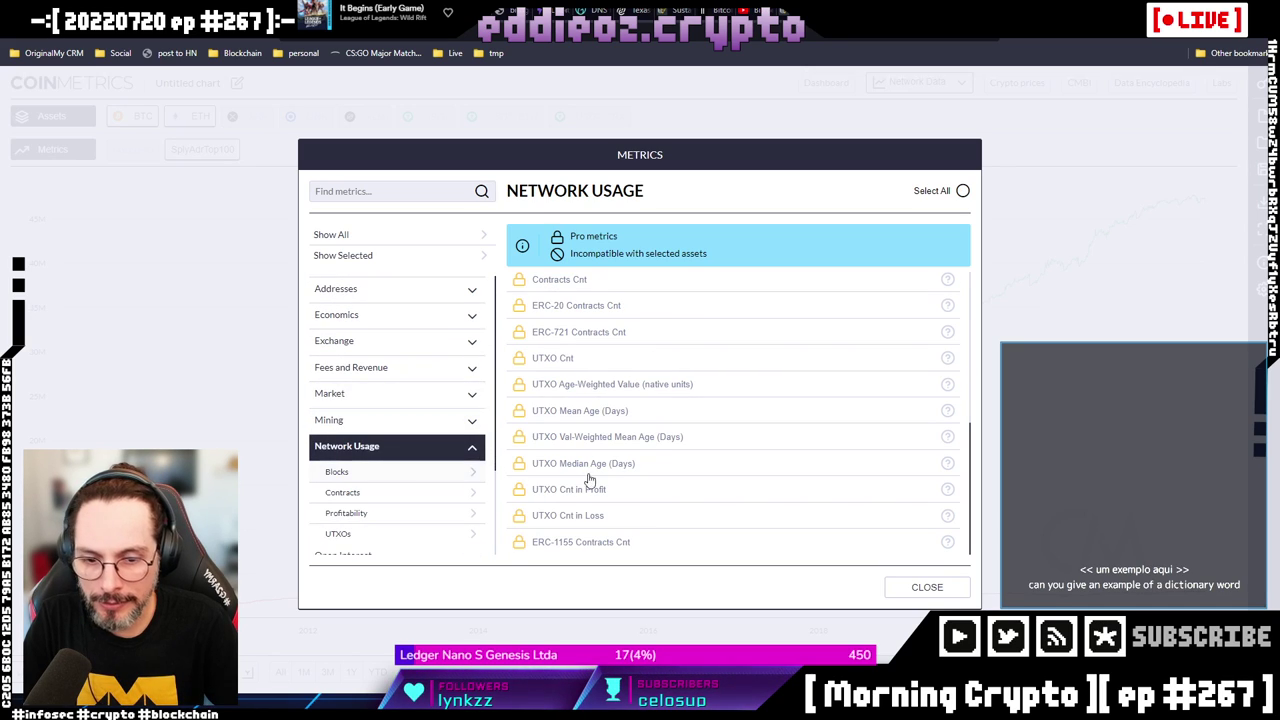
pyautogui.scroll(5, 633, 430)
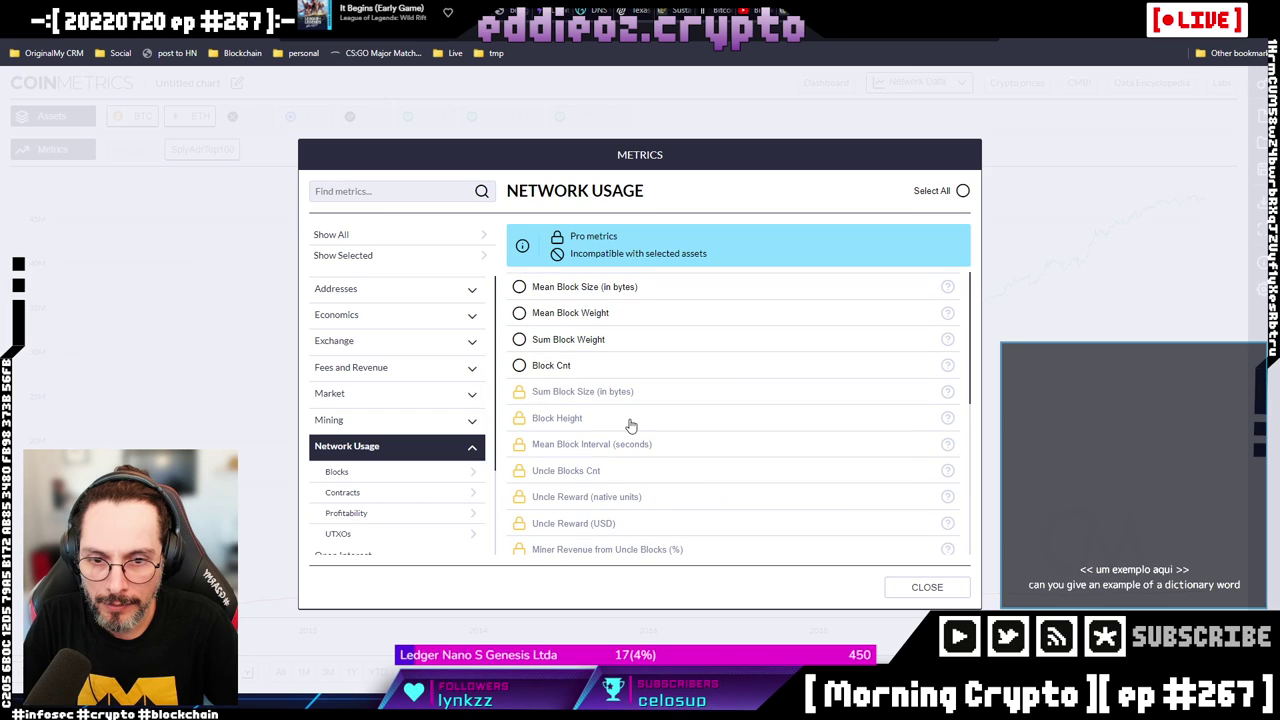
# Return to the Supply category, review its balance-based and locked metrics again, and close the metrics selection.
pyautogui.scroll(-3, 400, 484)
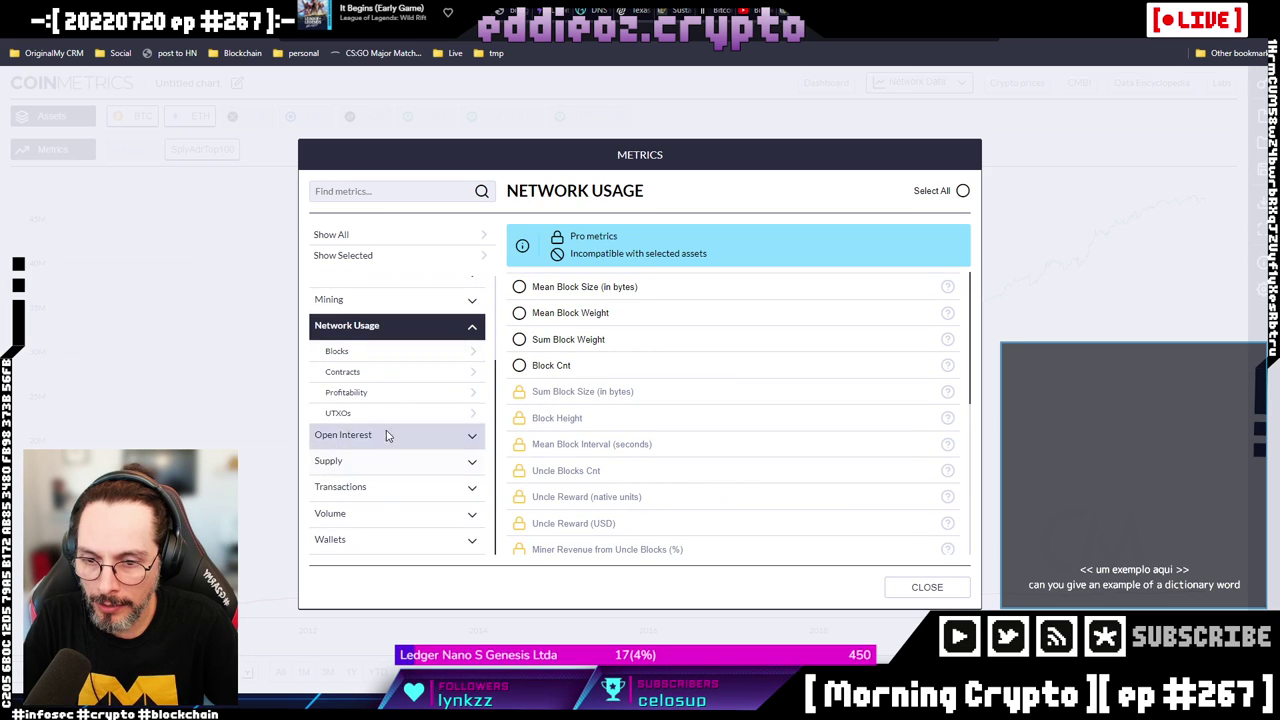
pyautogui.click(389, 462)
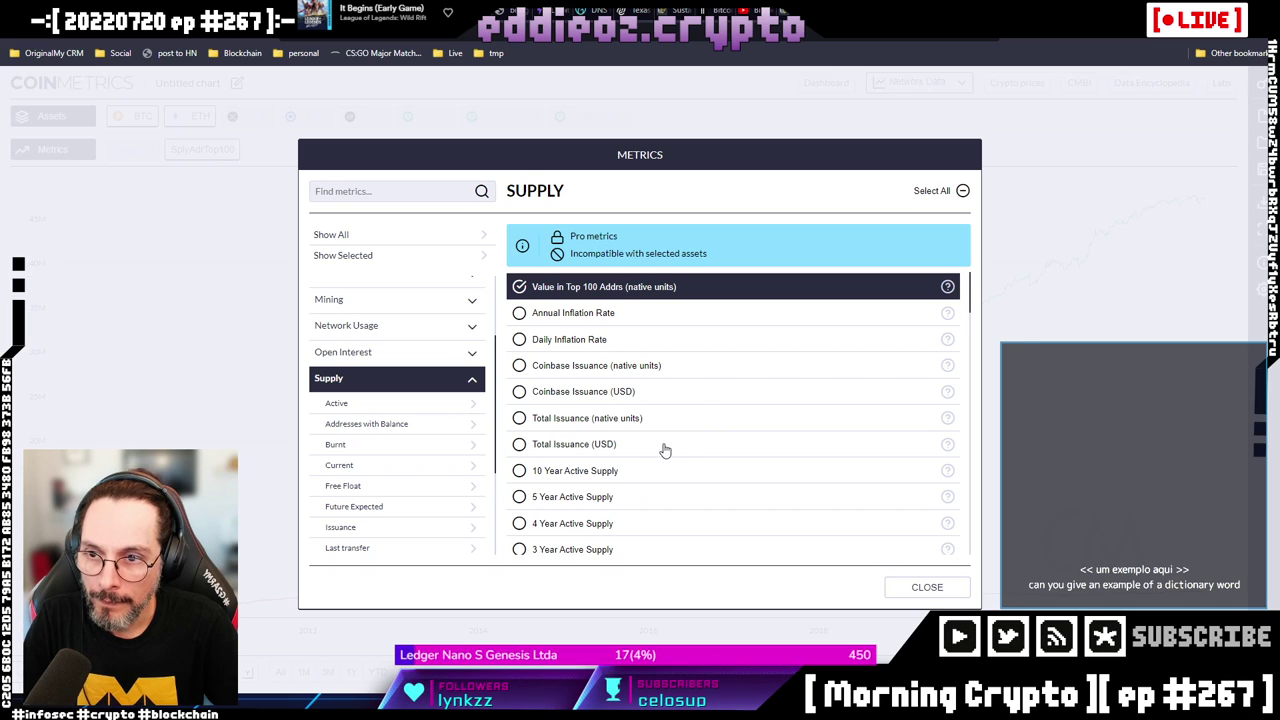
pyautogui.scroll(-2, 665, 450)
pyautogui.scroll(-6, 665, 447)
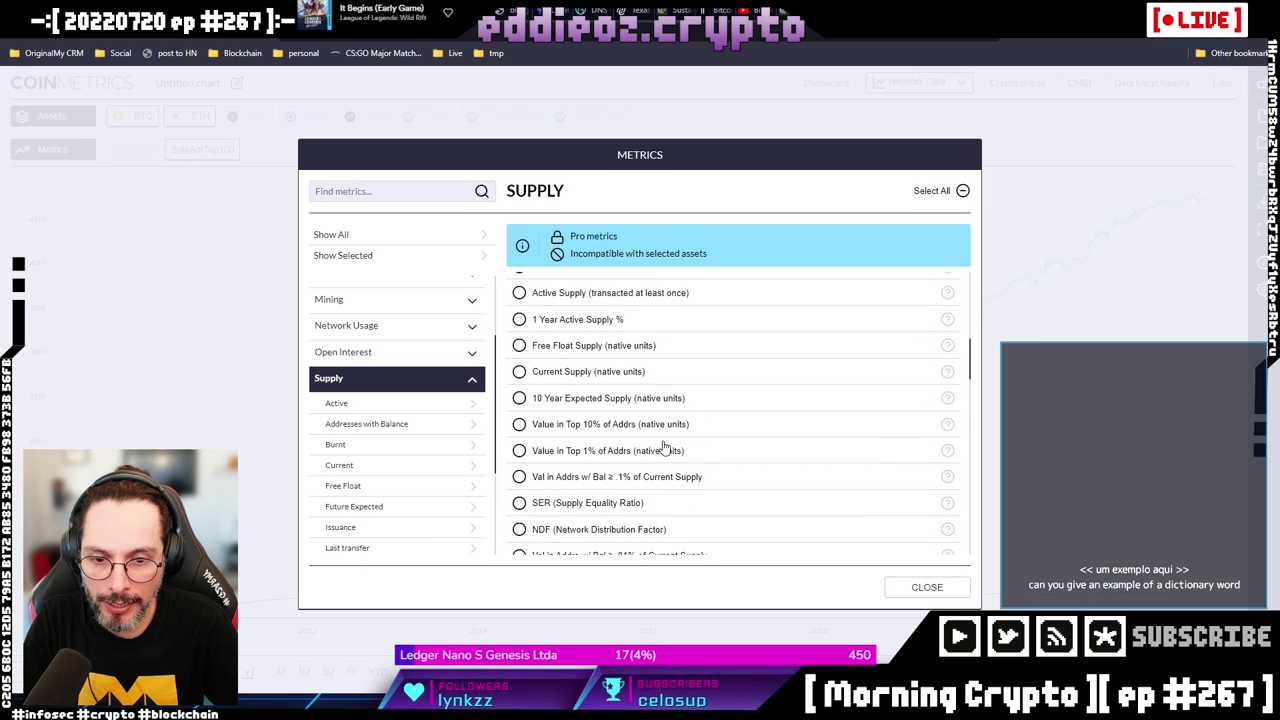
pyautogui.scroll(-2, 659, 428)
pyautogui.scroll(-4, 659, 429)
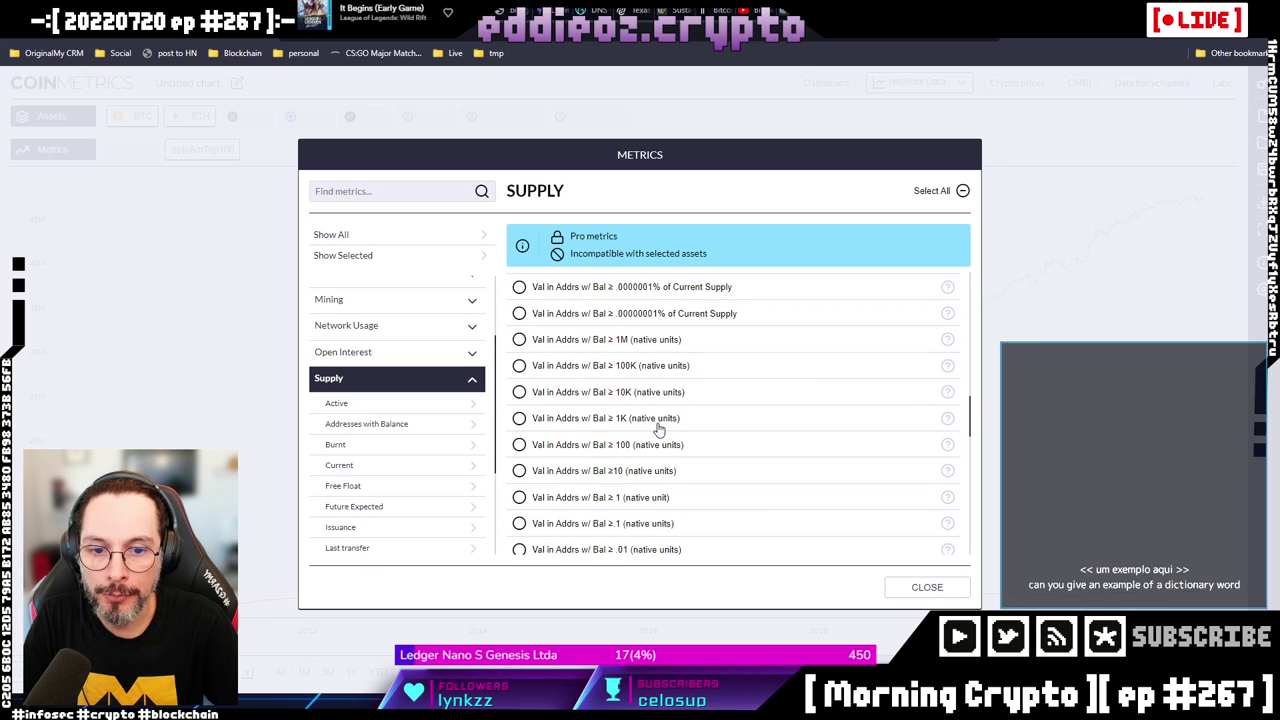
pyautogui.scroll(-8, 661, 433)
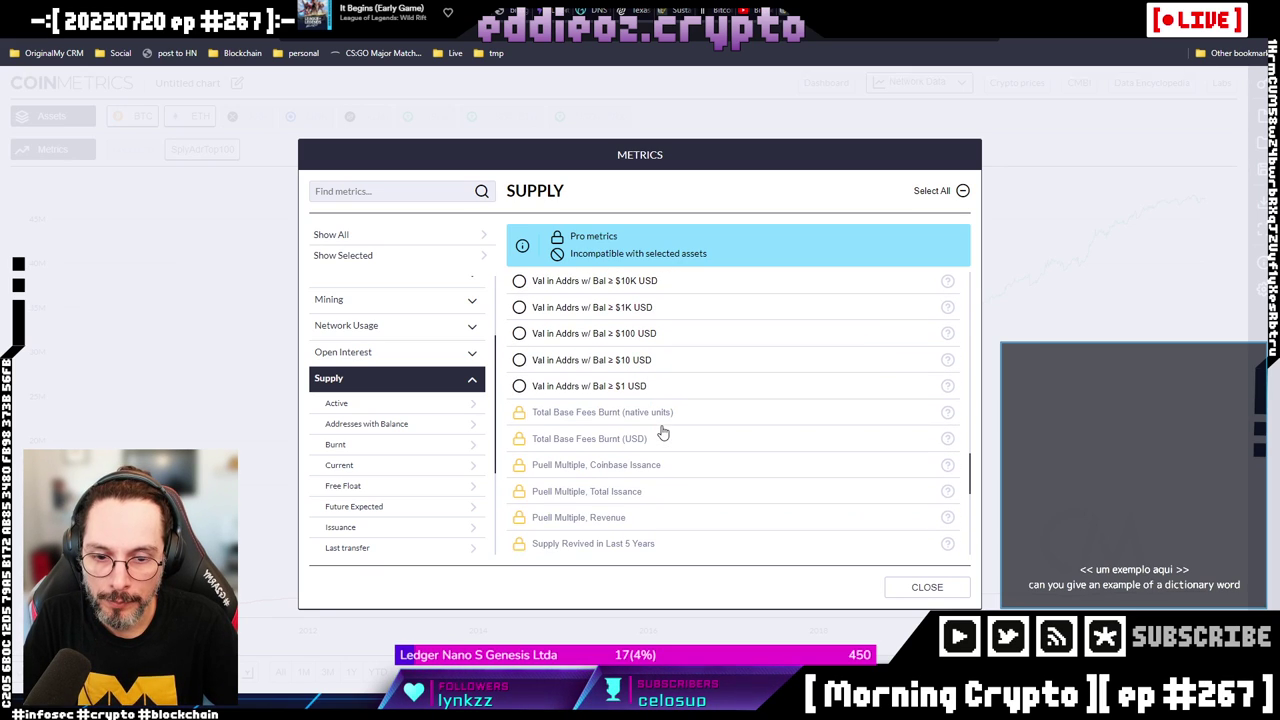
pyautogui.scroll(-3, 661, 433)
pyautogui.scroll(2, 661, 433)
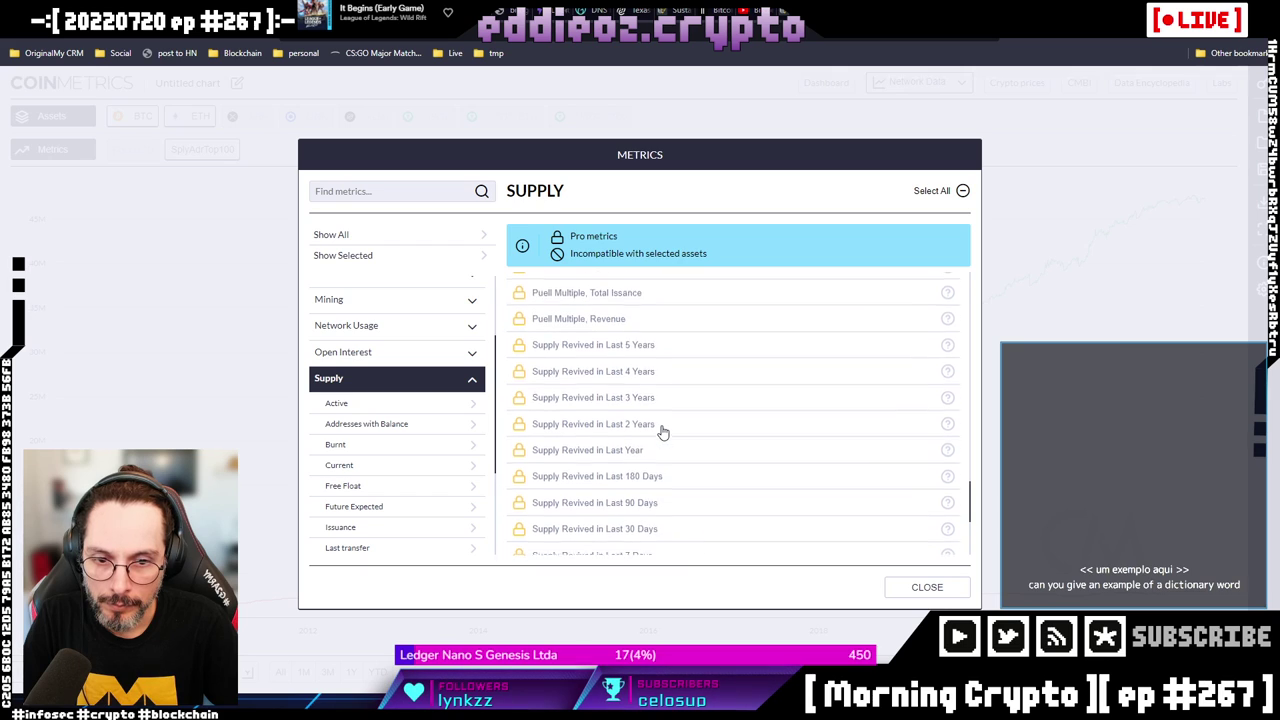
pyautogui.scroll(-4, 661, 433)
pyautogui.scroll(3, 661, 433)
pyautogui.click(1050, 245)
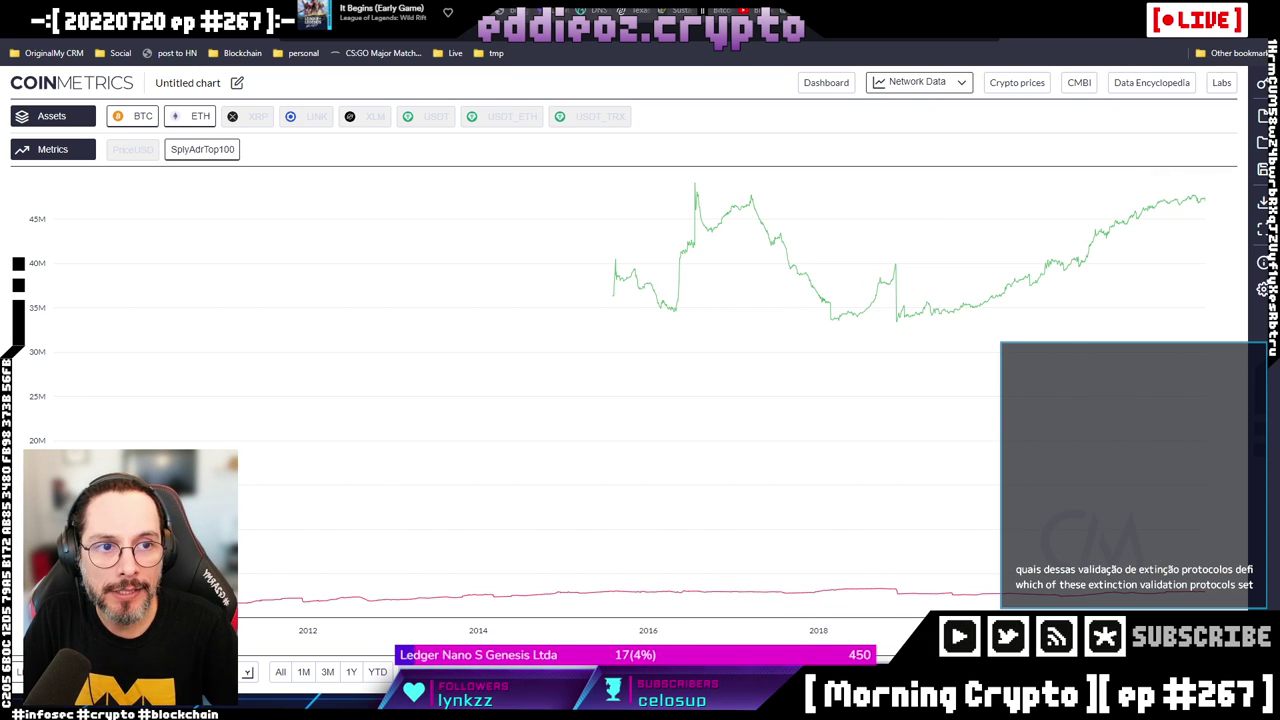
# Switch back to the Etherscan tab with the Unique Addresses Chart and open the Top Statistics page.
pyautogui.hotkey('ctrl', 'Tab')
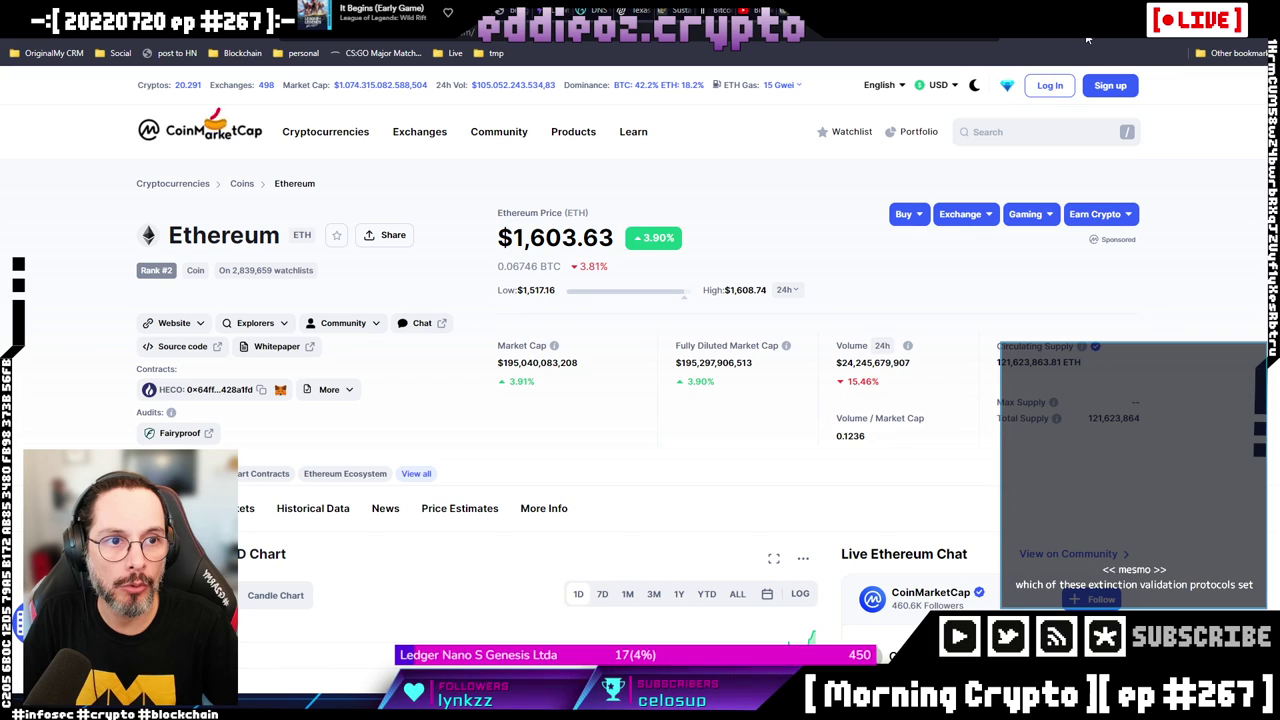
pyautogui.hotkey('ctrl', 'Tab')
pyautogui.moveTo(904, 114)
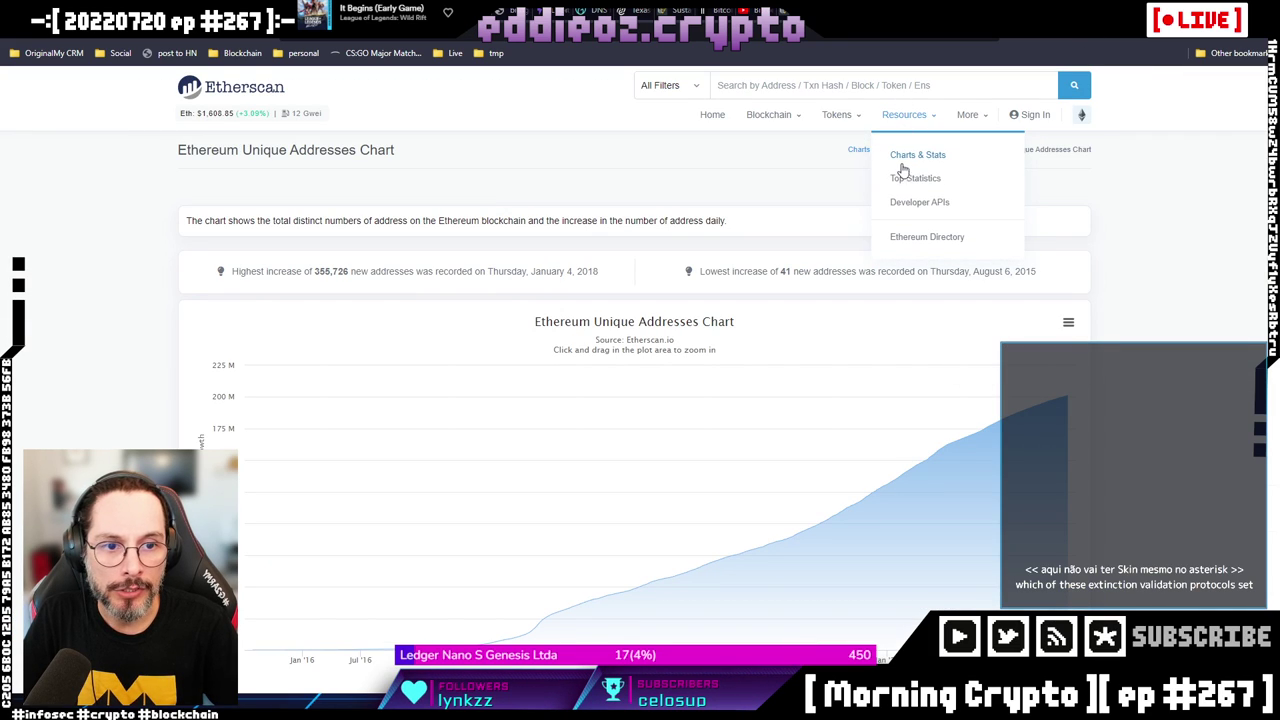
pyautogui.click(905, 179)
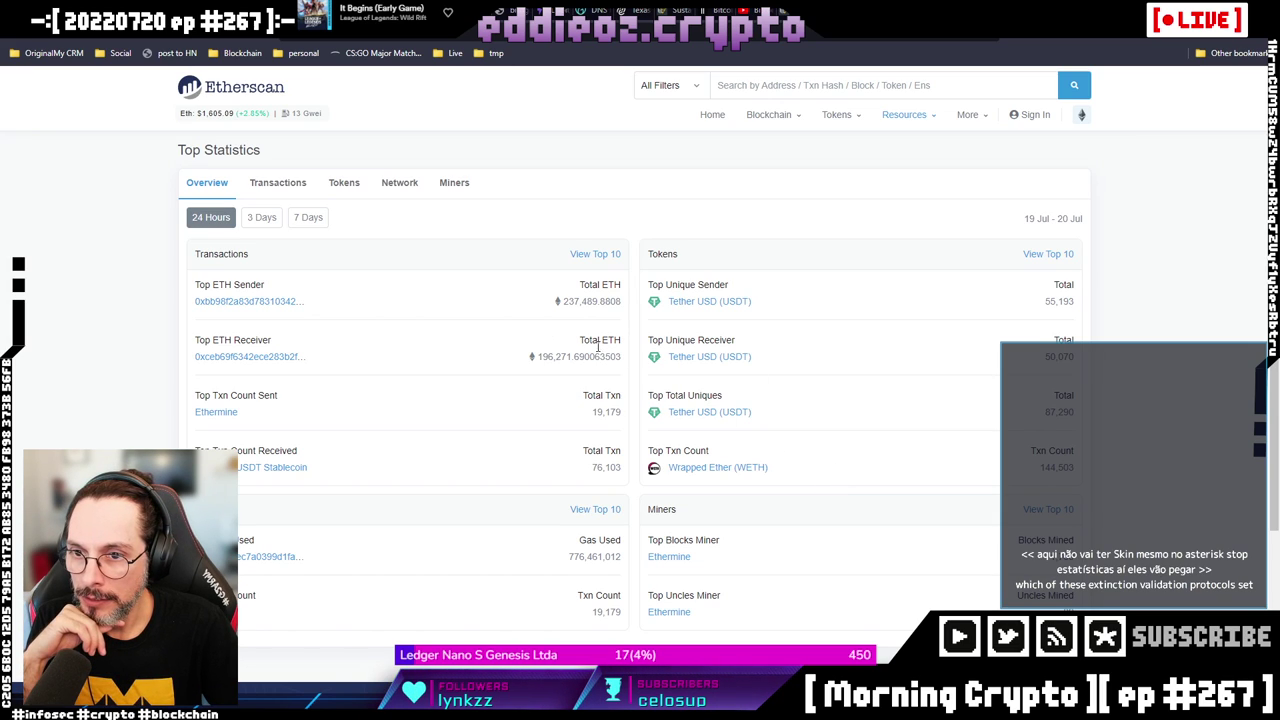
# View the top 10 ETH senders, receivers and transaction counts on Etherscan, then show the Tokens statistics.
pyautogui.scroll(-1, 470, 292)
pyautogui.click(590, 190)
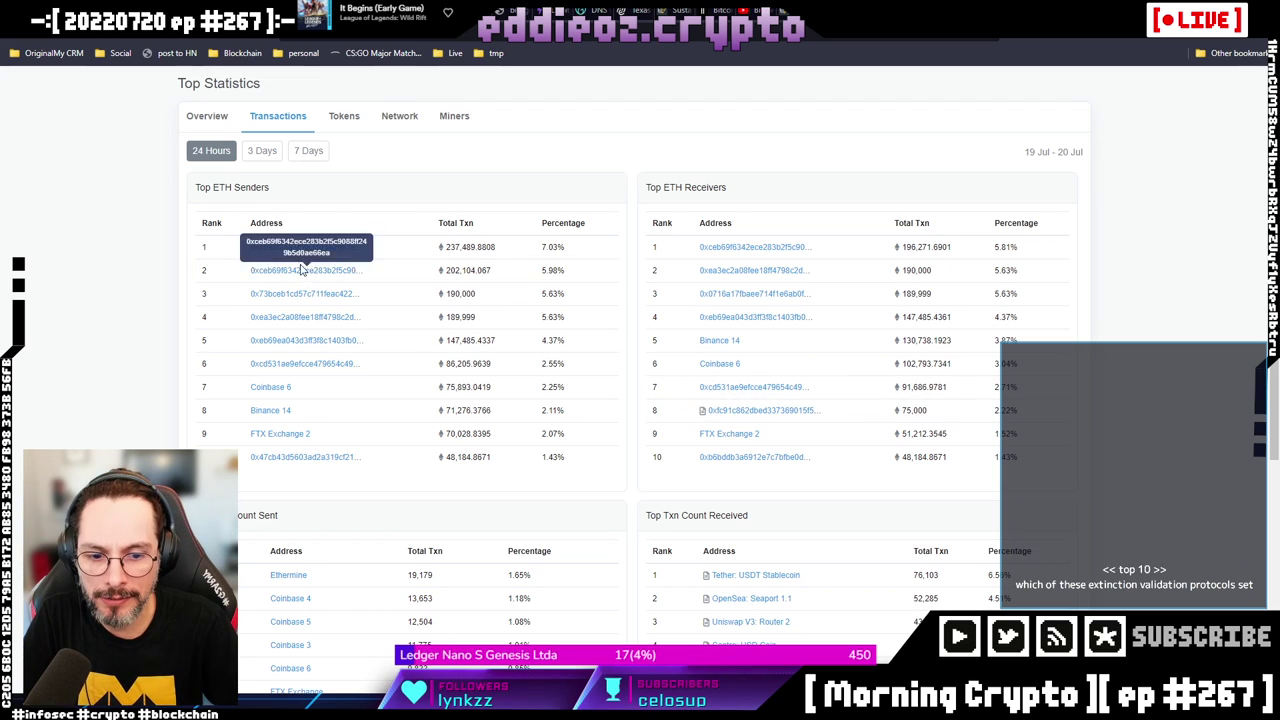
pyautogui.scroll(-4, 714, 266)
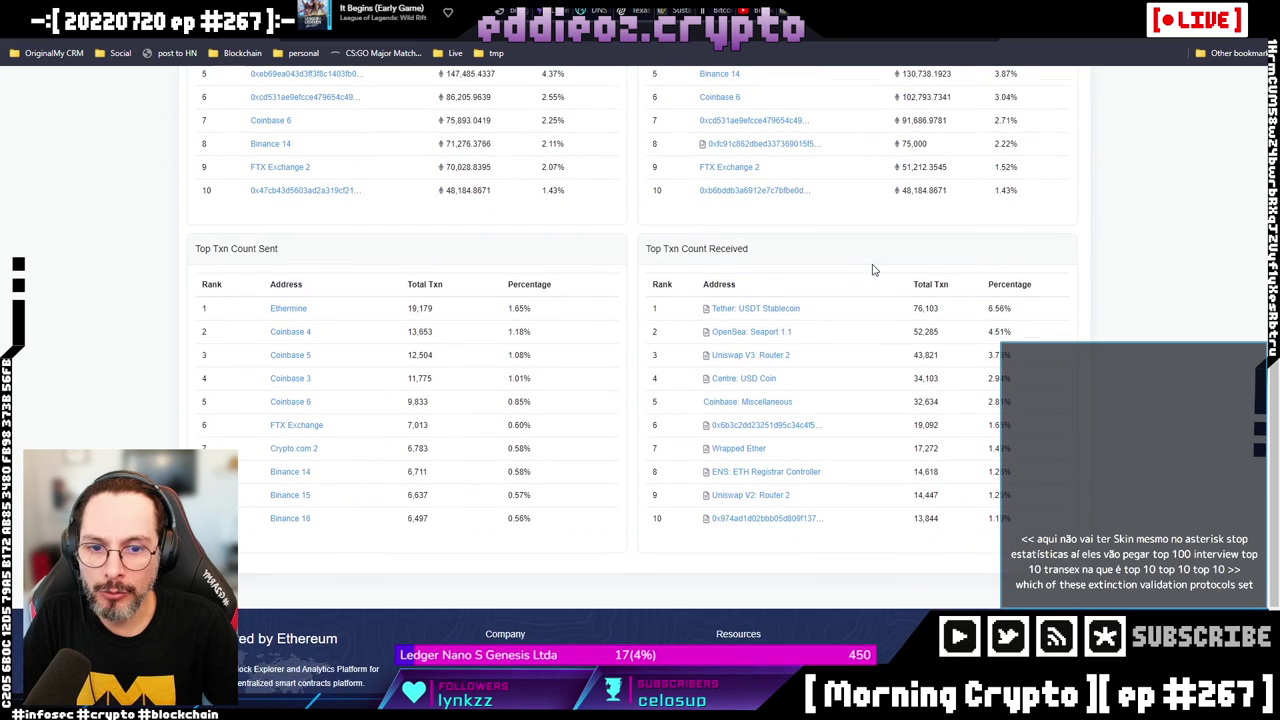
pyautogui.scroll(5, 744, 264)
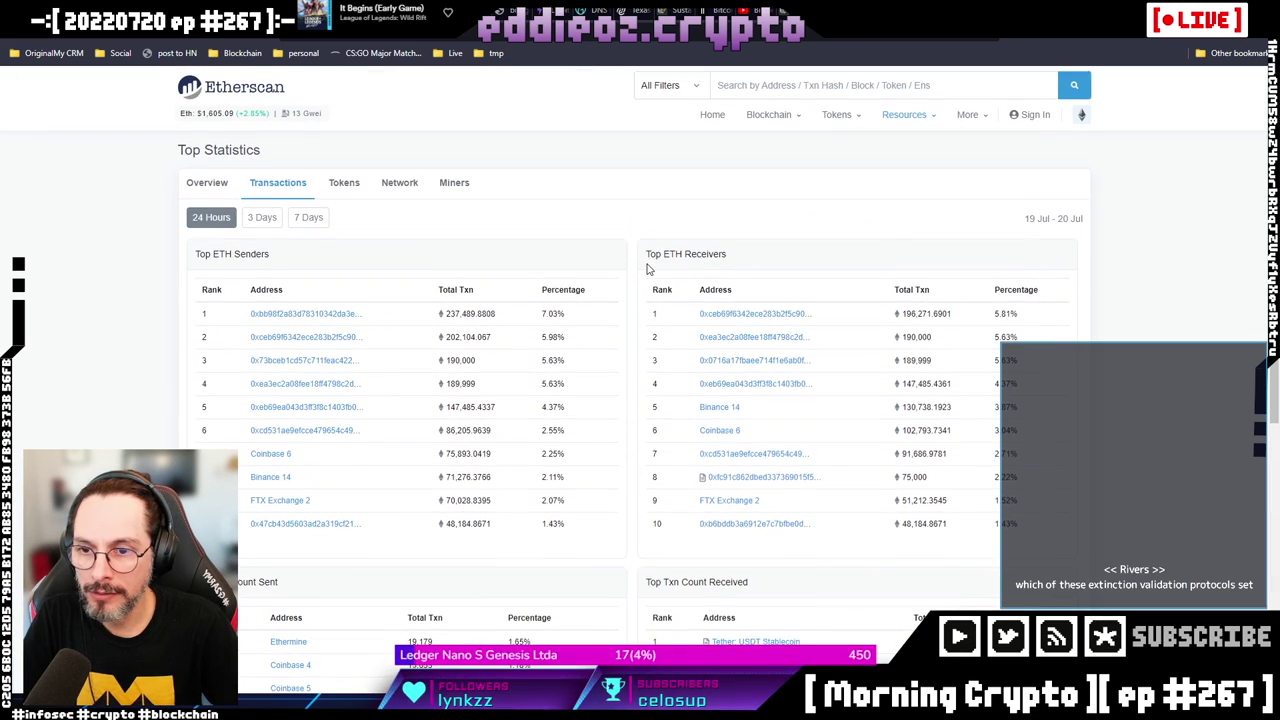
pyautogui.scroll(-4, 650, 265)
pyautogui.scroll(4, 655, 264)
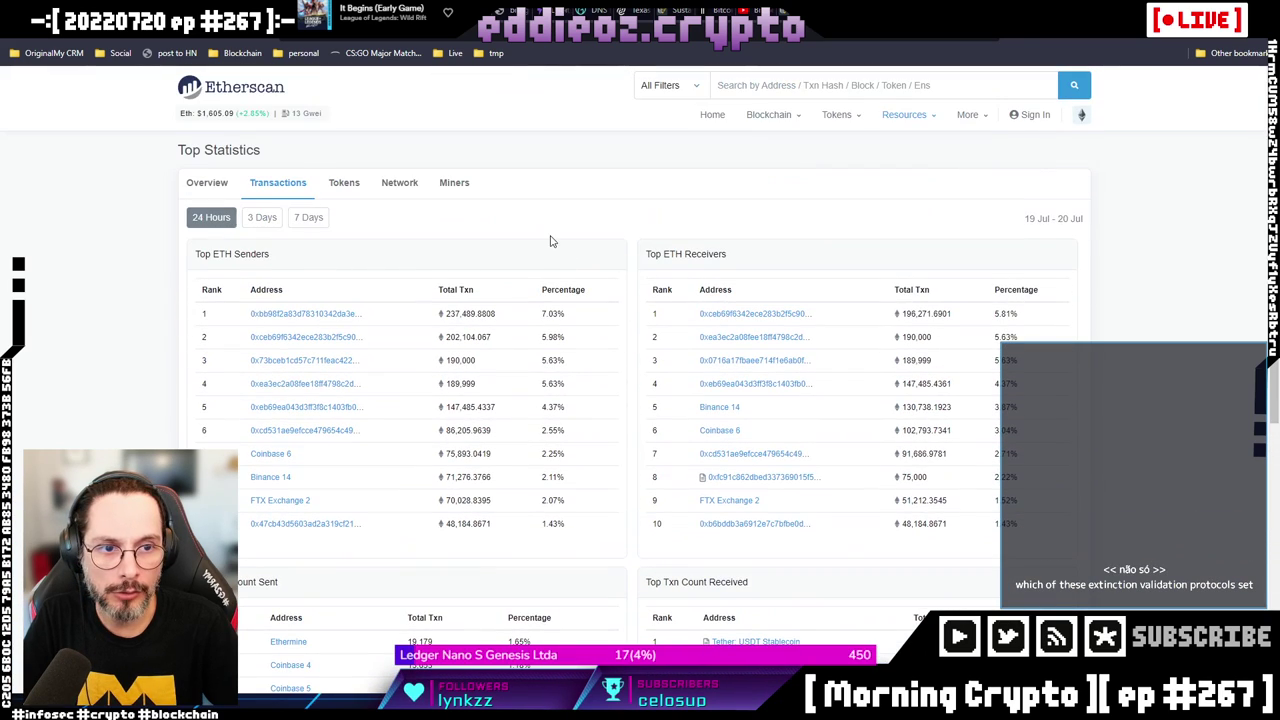
pyautogui.click(346, 190)
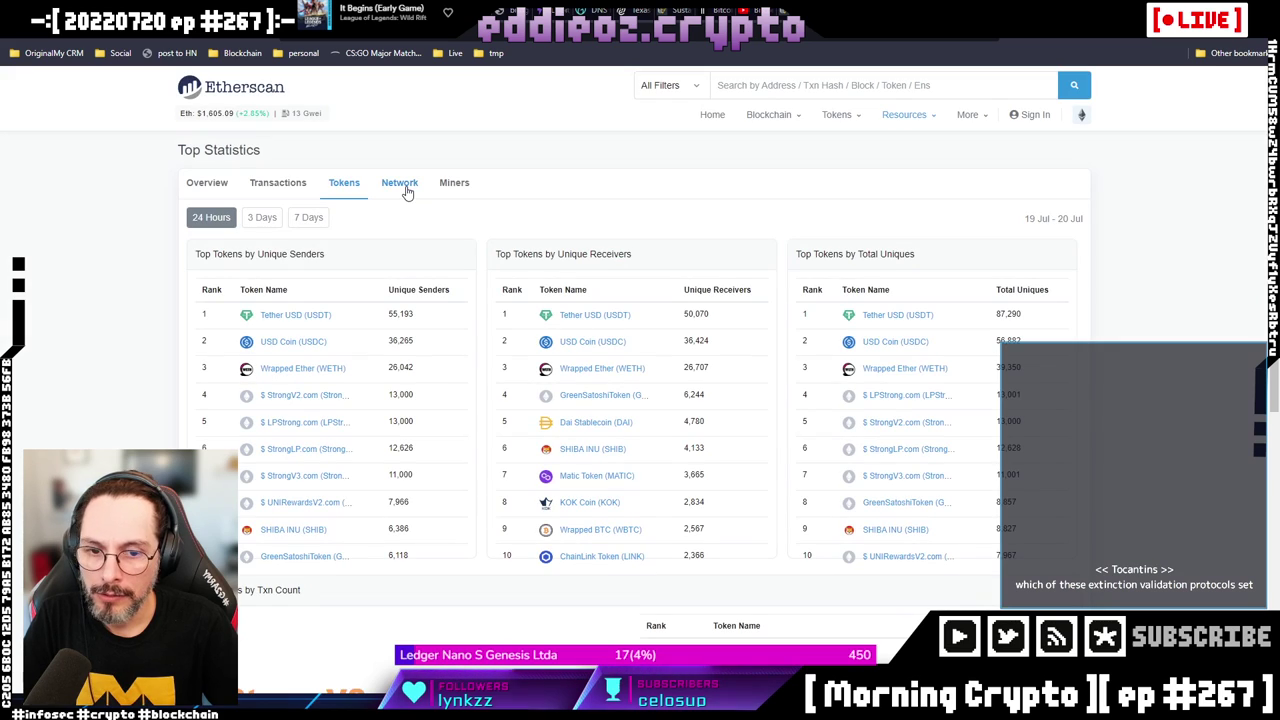
# View the Network top accounts by gas used and transaction count, and return to the statistics Overview.
pyautogui.click(405, 190)
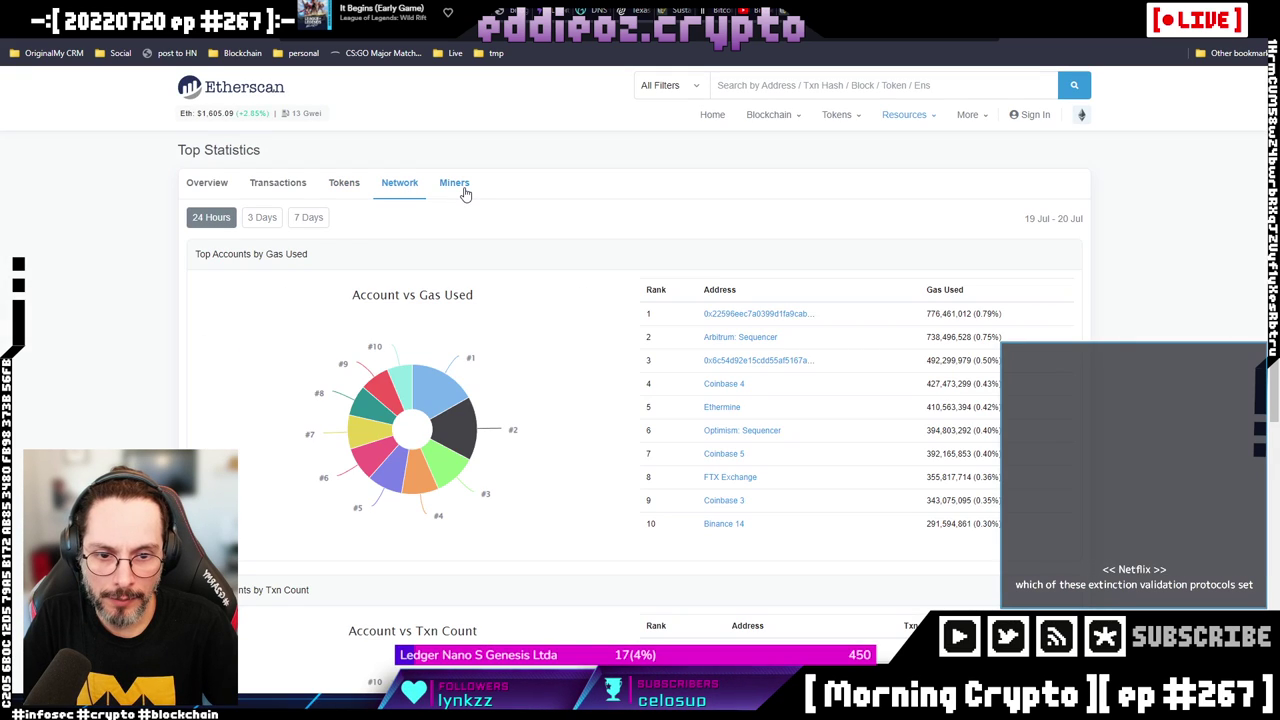
pyautogui.scroll(-3, 570, 335)
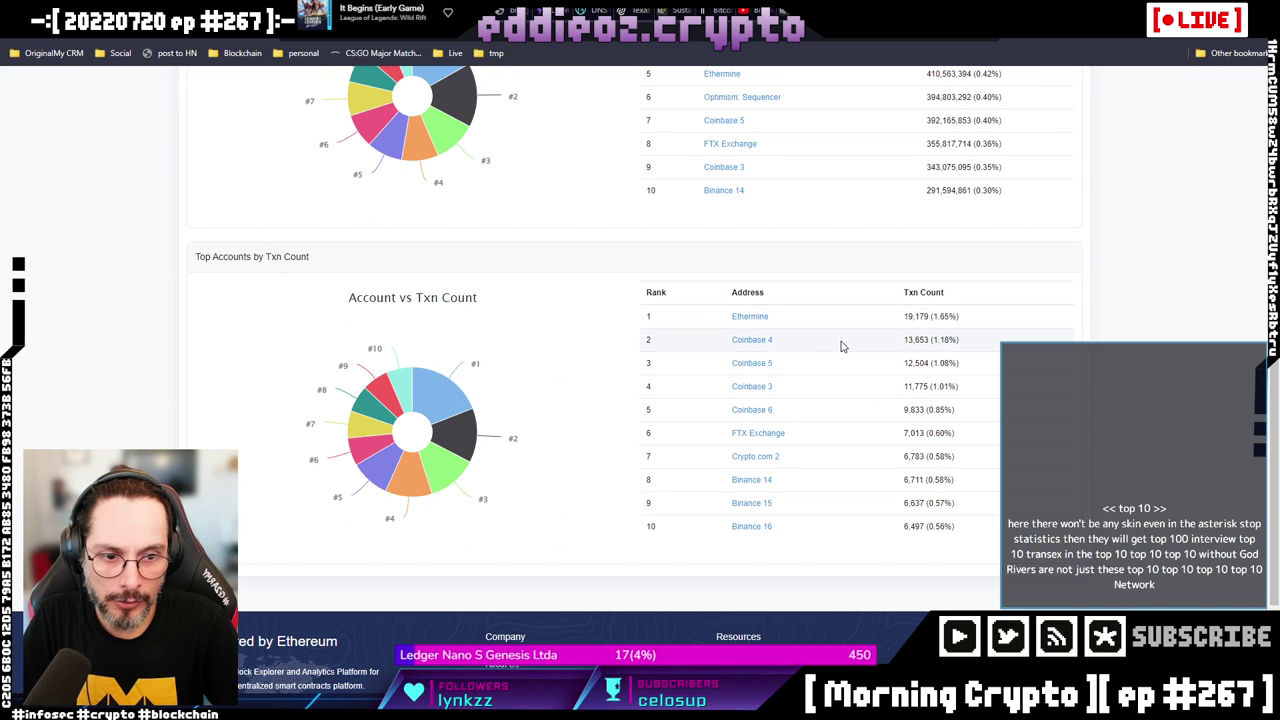
pyautogui.scroll(3, 1000, 335)
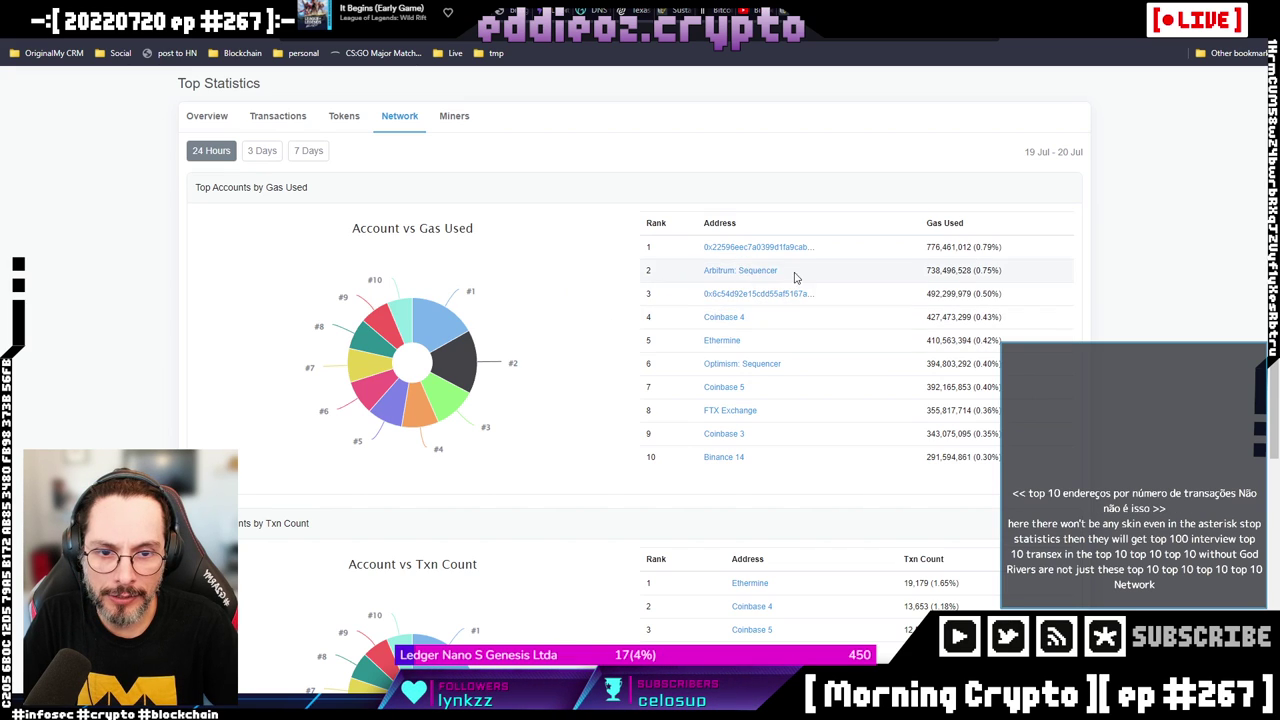
pyautogui.scroll(1, 508, 234)
pyautogui.click(208, 184)
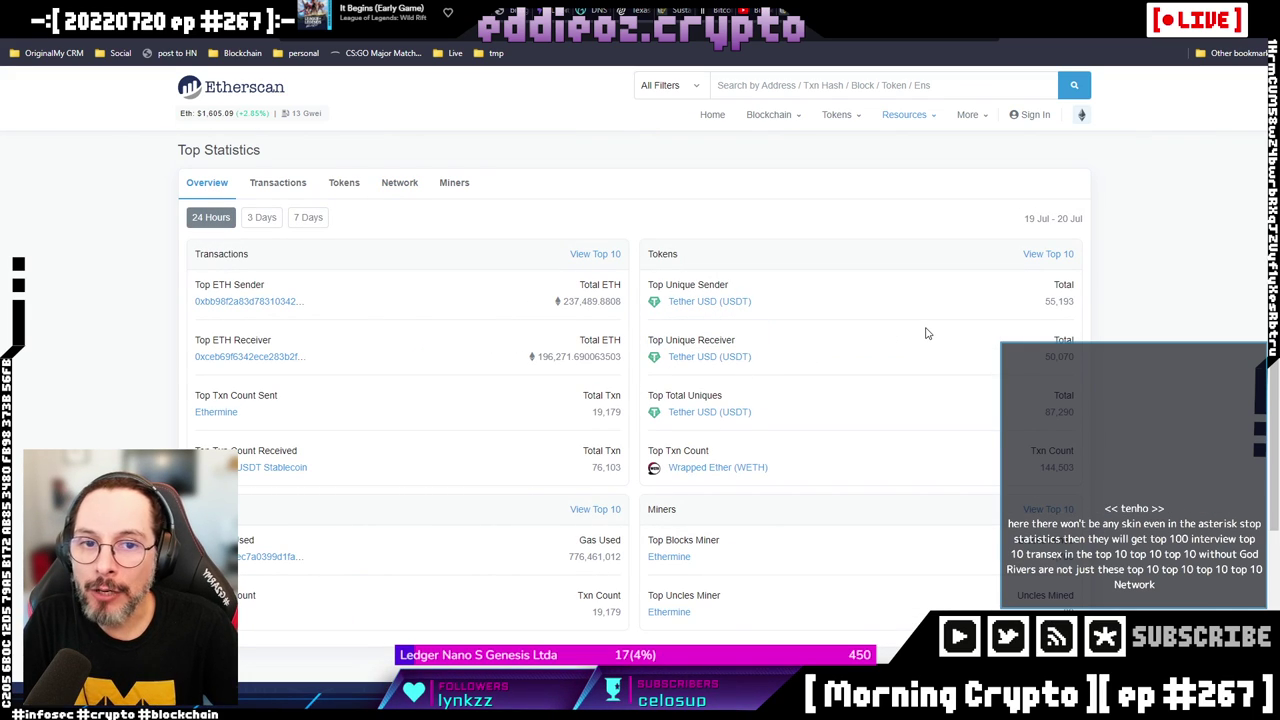
# Search Etherscan for "eth", then go to the Etherscan home page and look it over.
pyautogui.click(789, 87)
pyautogui.write('e')
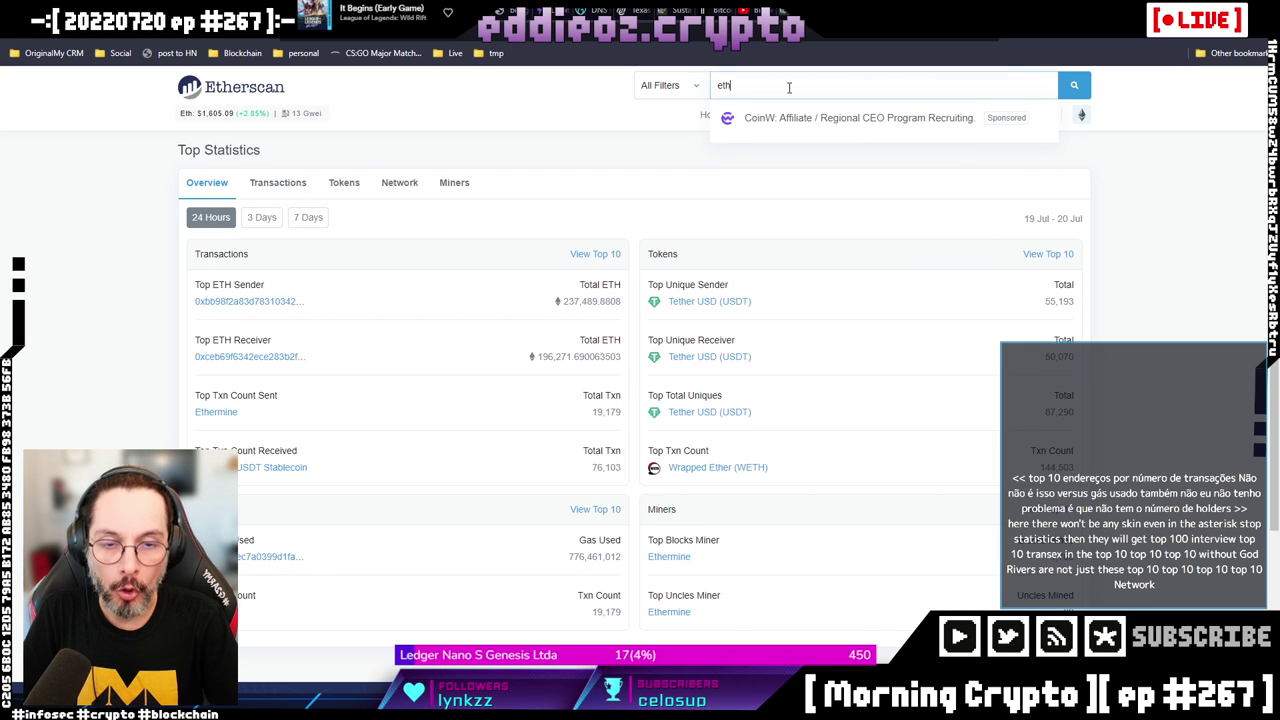
pyautogui.write('th')
pyautogui.press('Return')
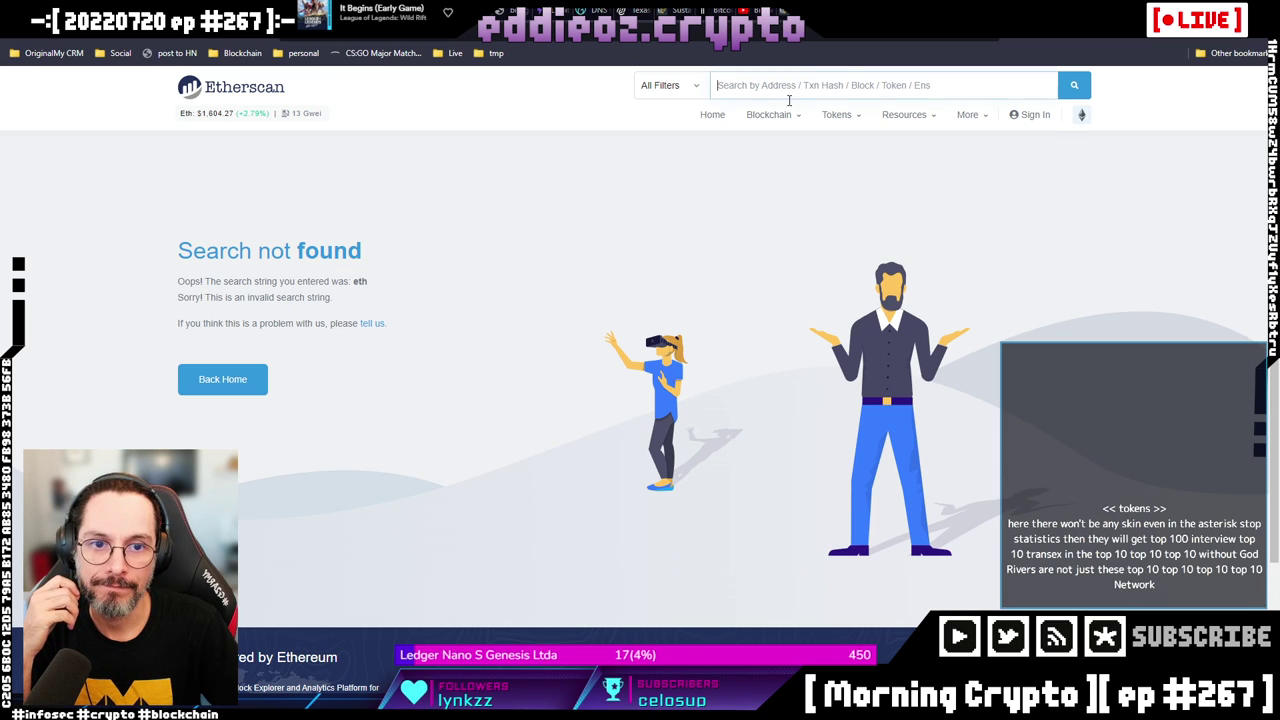
pyautogui.click(713, 117)
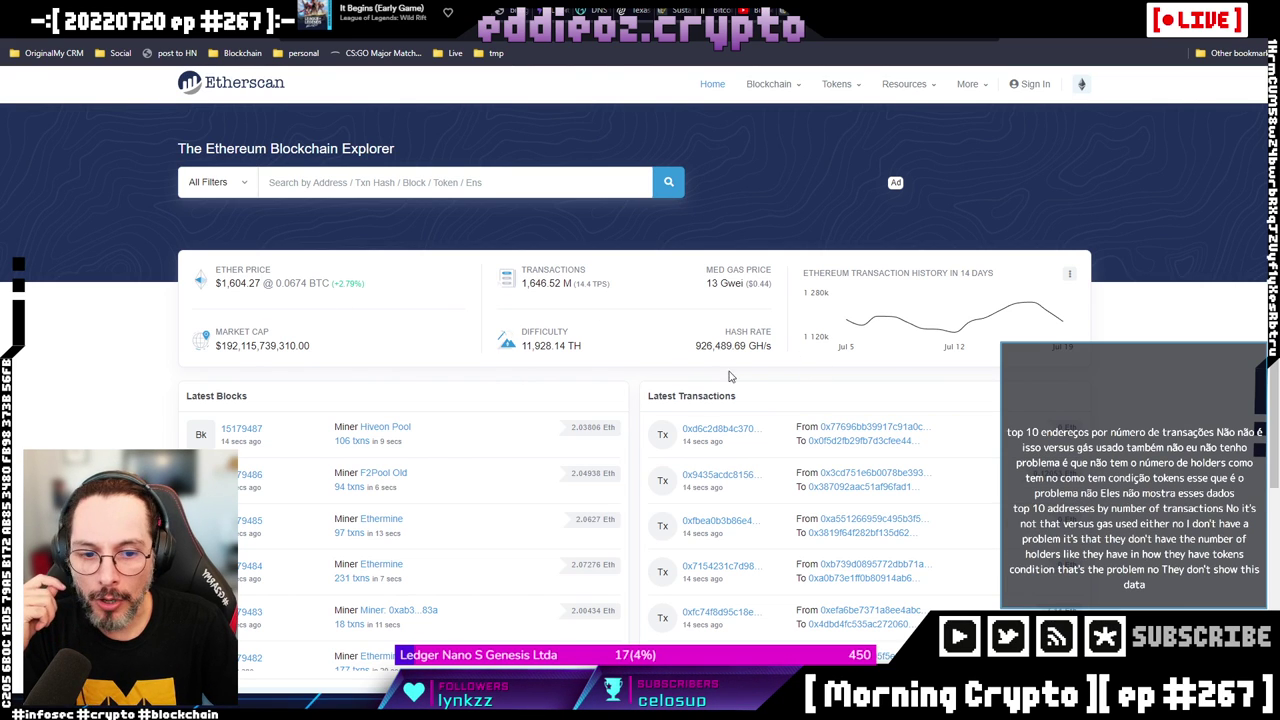
pyautogui.scroll(-5, 725, 378)
pyautogui.scroll(5, 1145, 154)
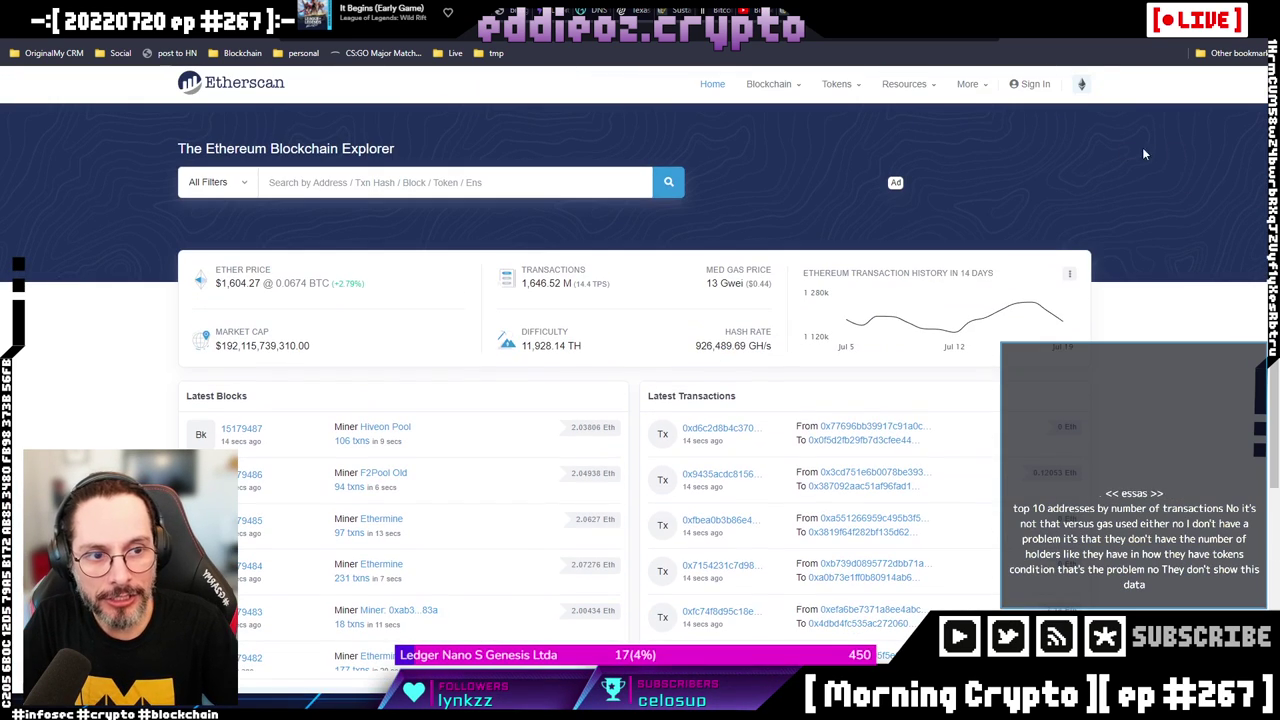
# Open Etherscan's Charts & Stats page and look through all its chart sections for holder data.
pyautogui.moveTo(915, 92)
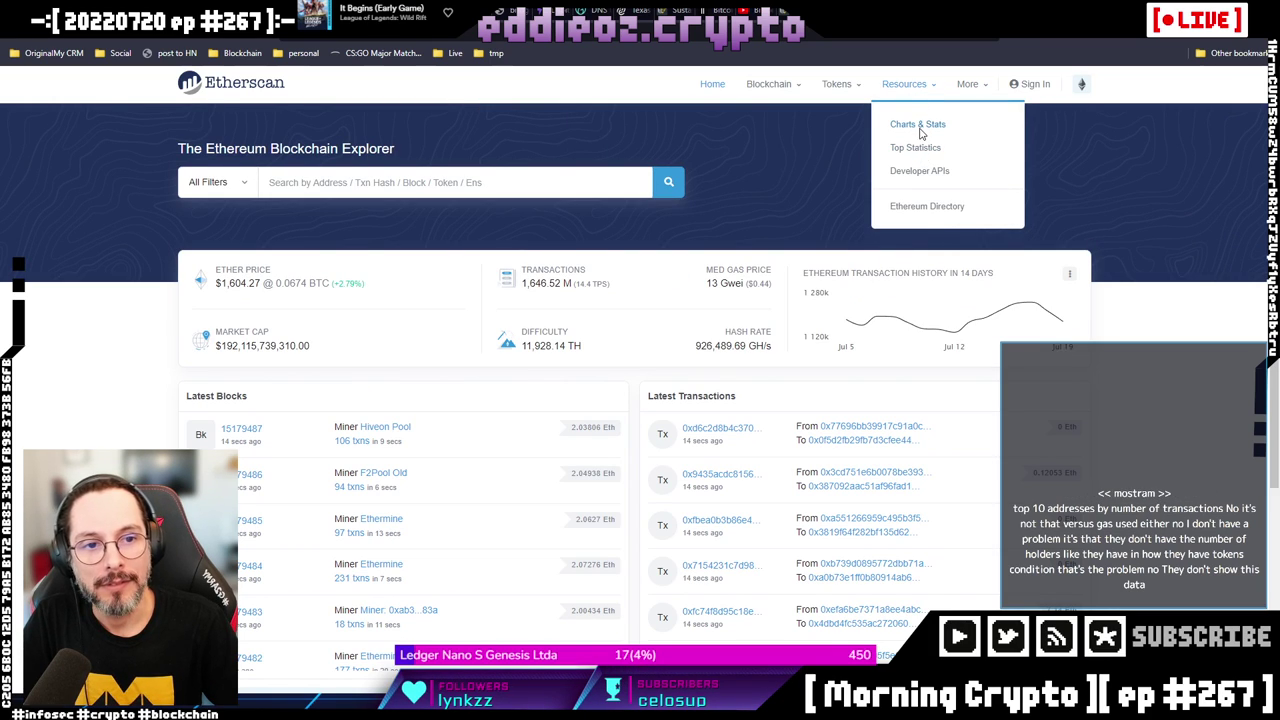
pyautogui.click(918, 127)
pyautogui.scroll(-5, 1166, 383)
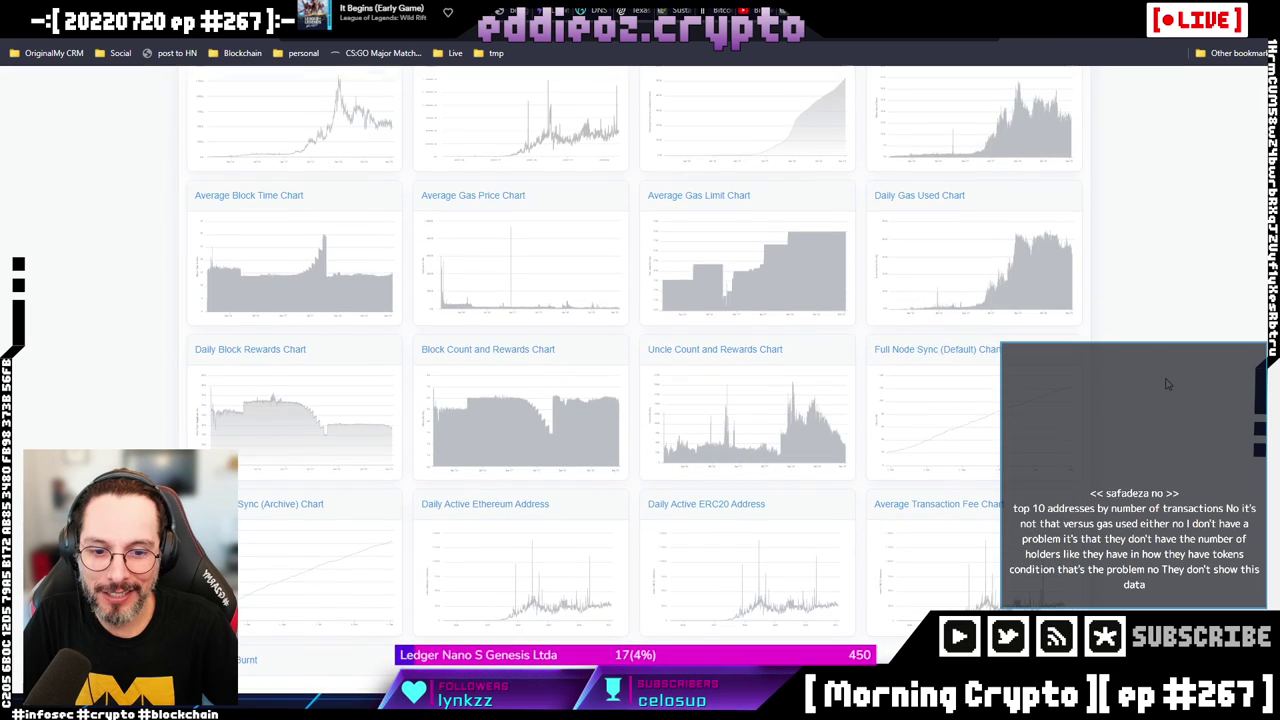
pyautogui.scroll(-10, 1166, 383)
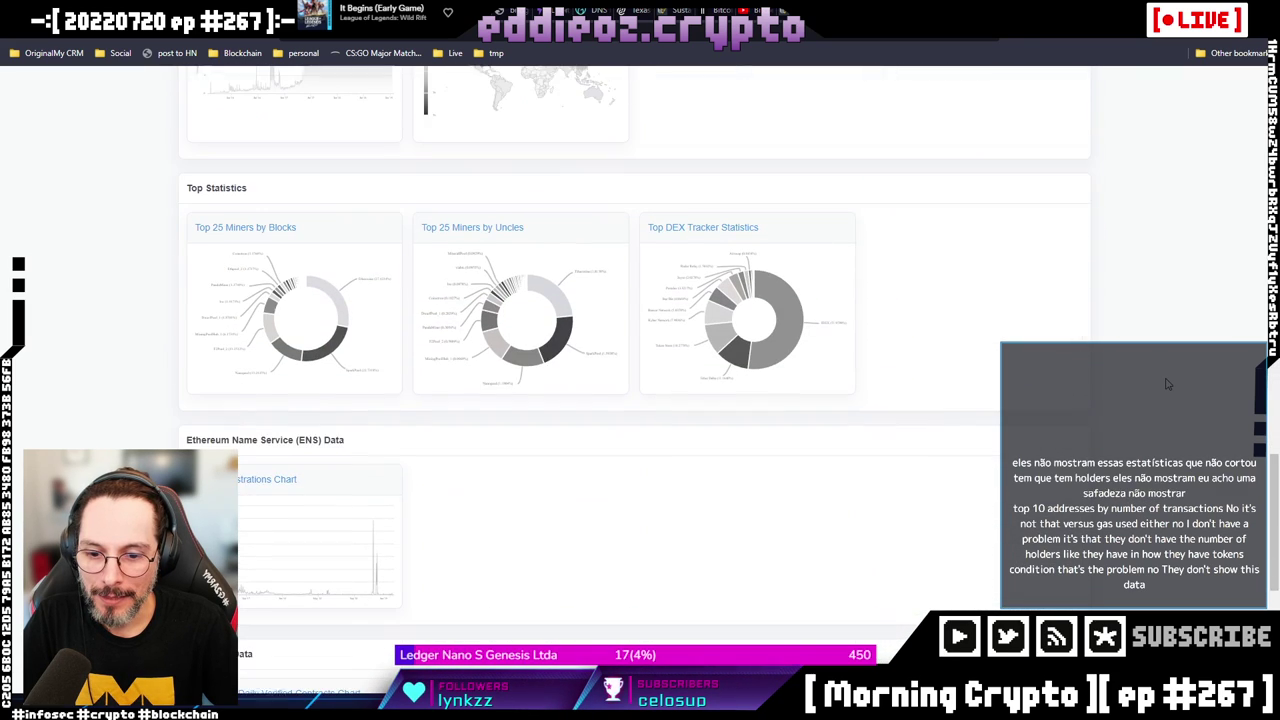
pyautogui.scroll(-8, 1166, 383)
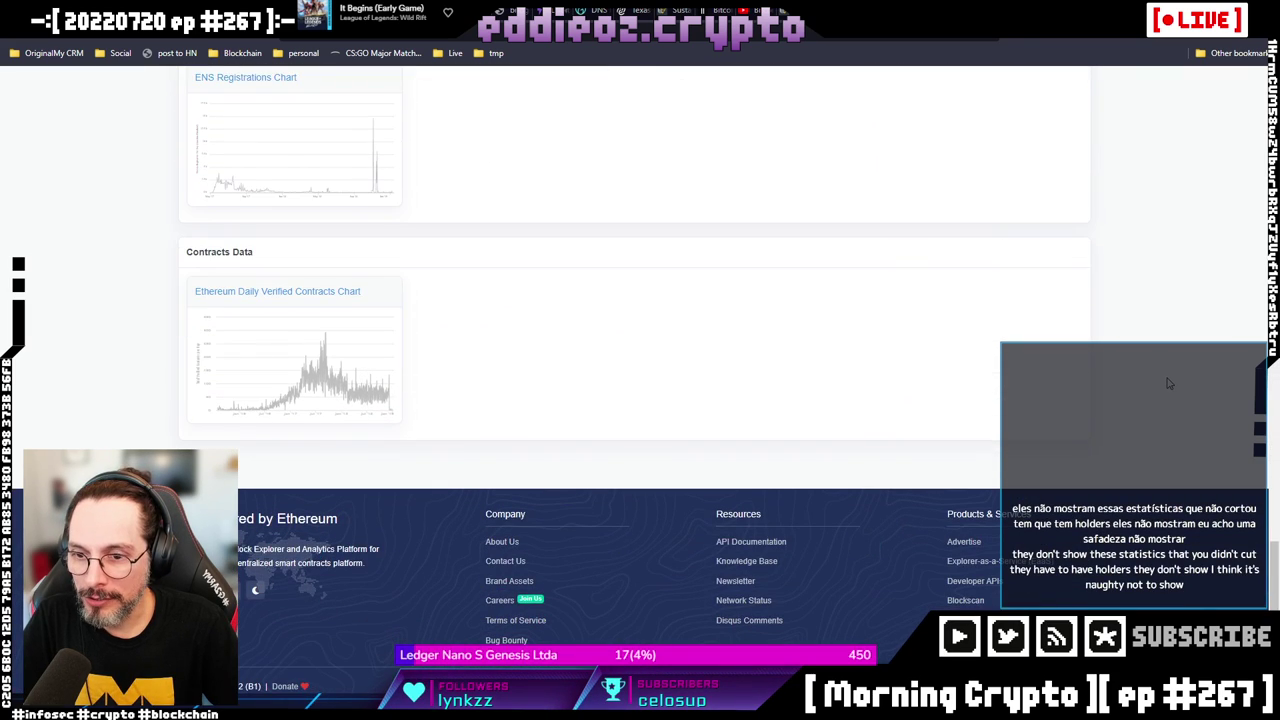
pyautogui.scroll(20, 1168, 383)
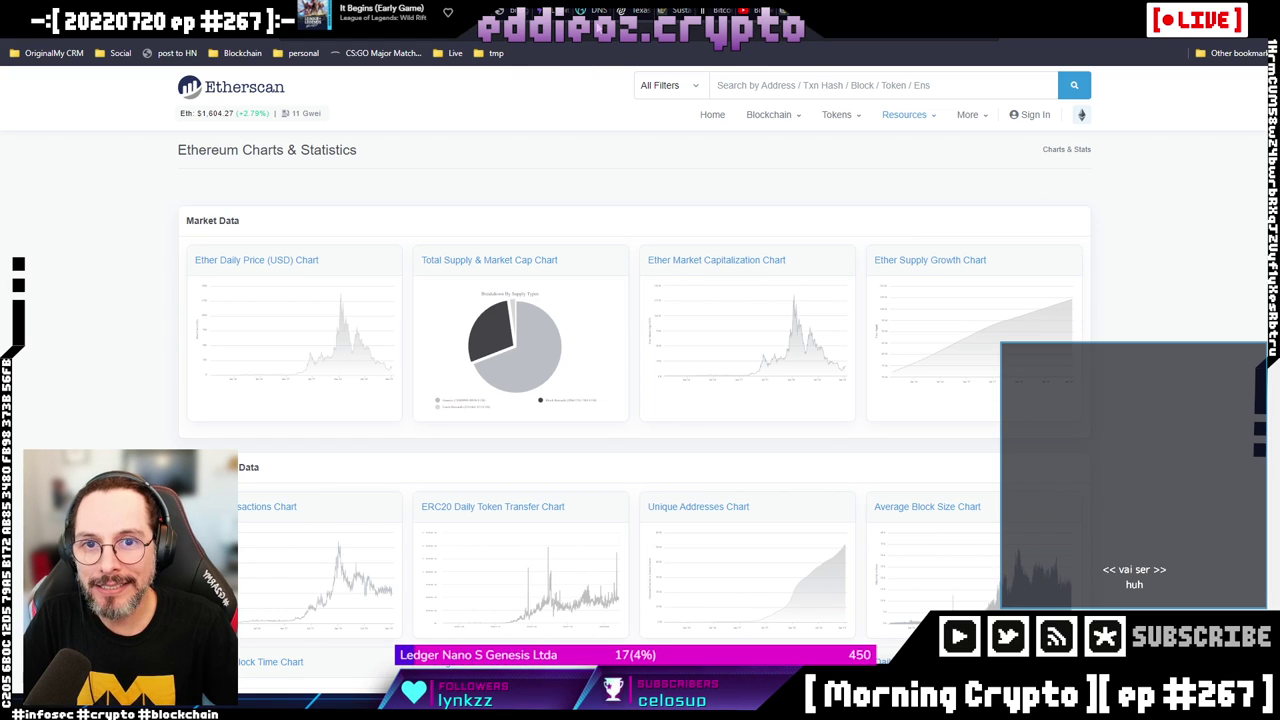
# Switch to the Twitter profile, highlight the Lightning address in its bio, and bring up the bridgeaddr page.
pyautogui.hotkey('ctrl', 'Tab')
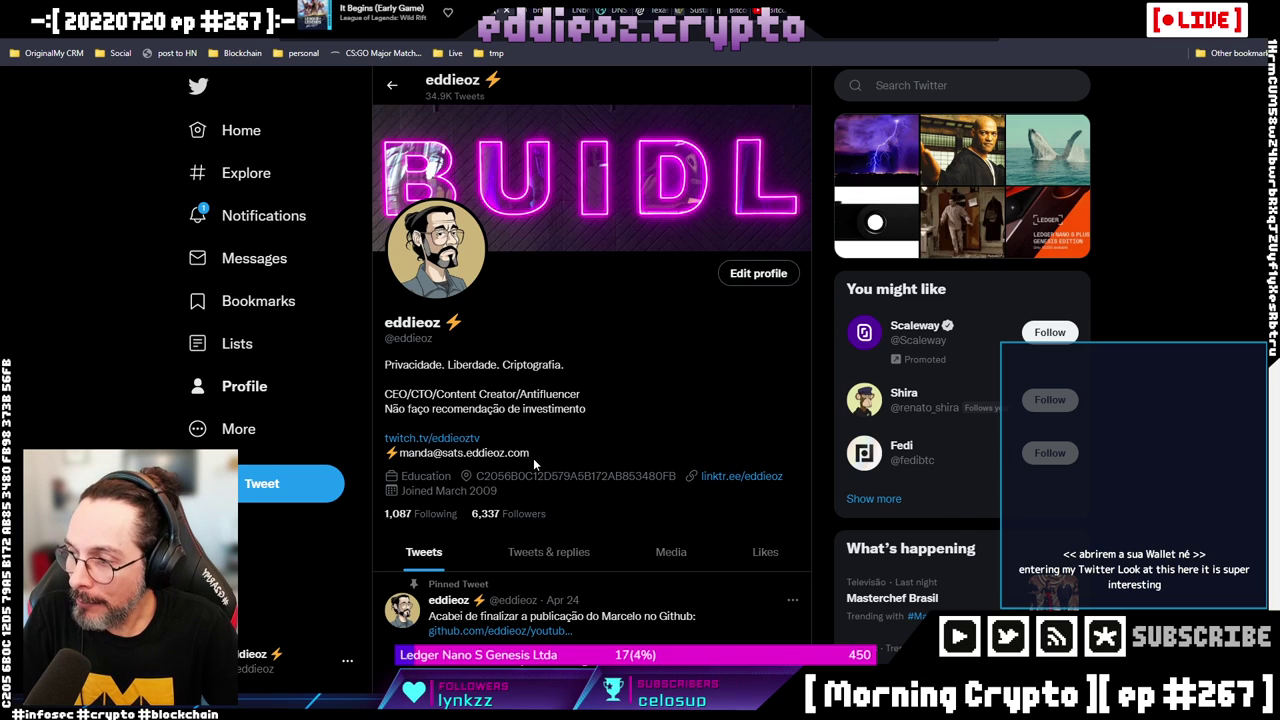
pyautogui.moveTo(533, 453); pyautogui.dragTo(403, 453)
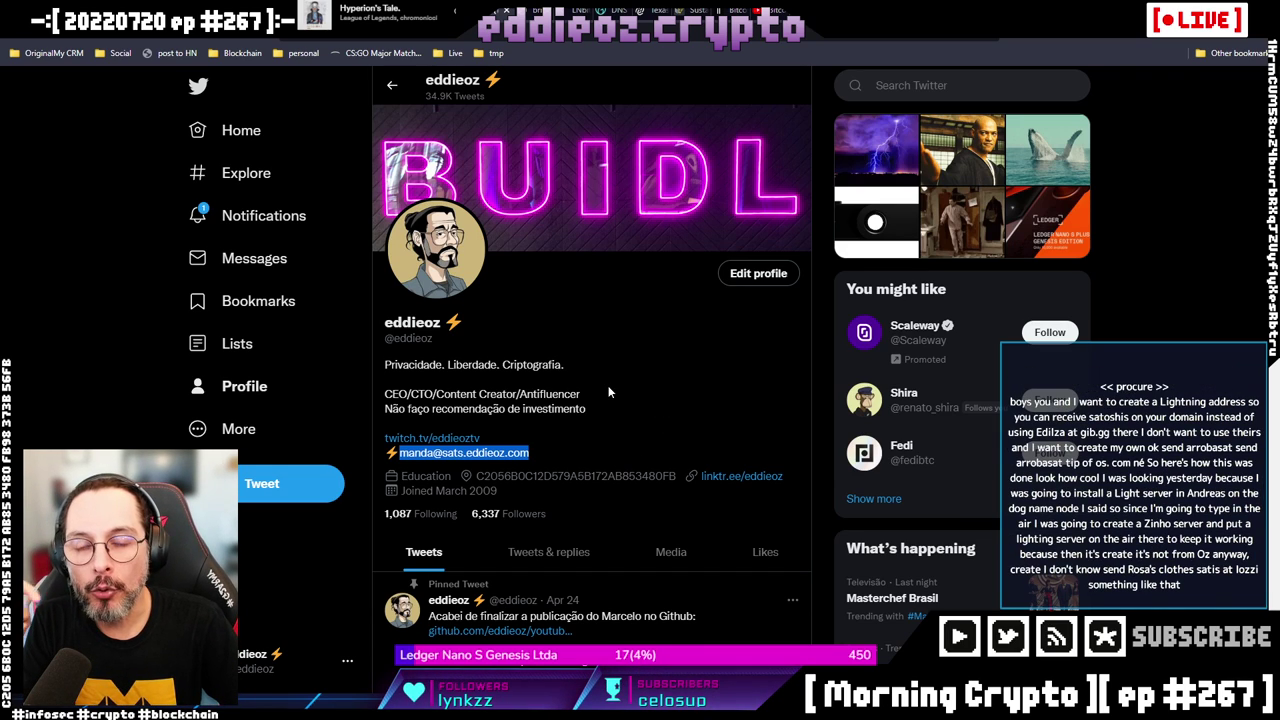
pyautogui.hotkey('ctrl', 'Tab')
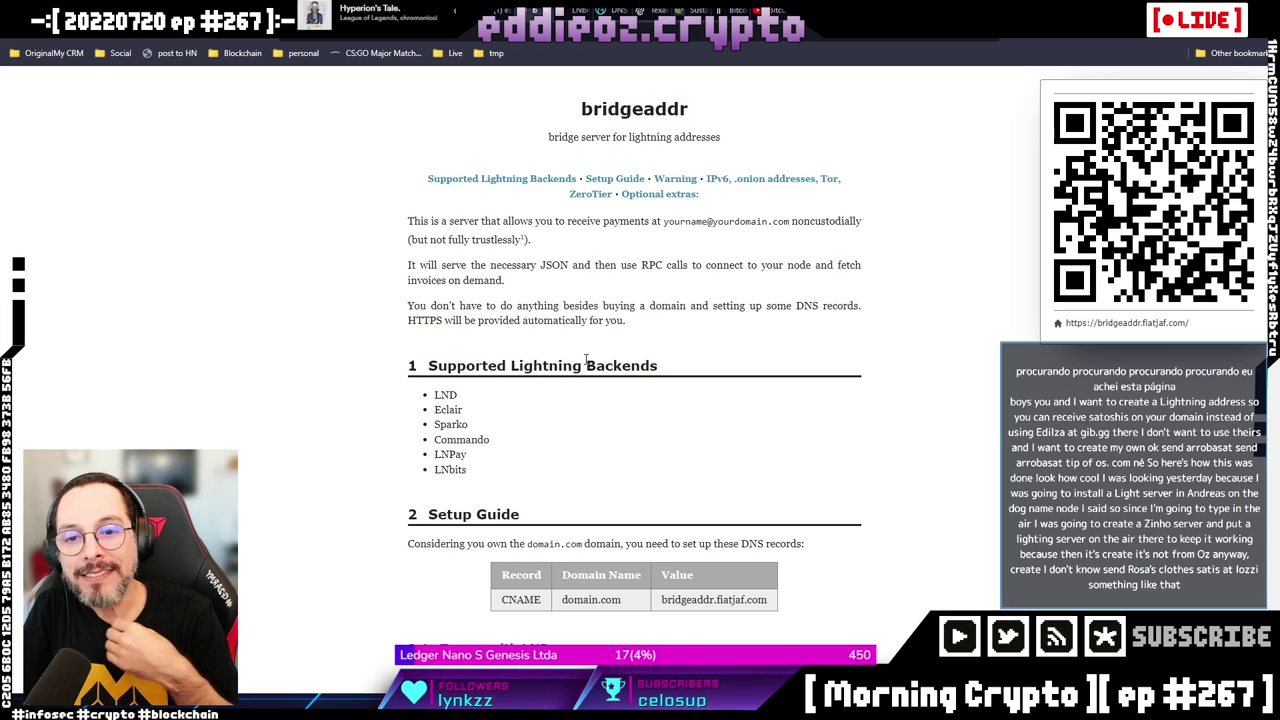
# Search the web in a new tab for "lightning adrress" and open The Lightning Address website.
pyautogui.hotkey('ctrl', 't')
pyautogui.write('light')
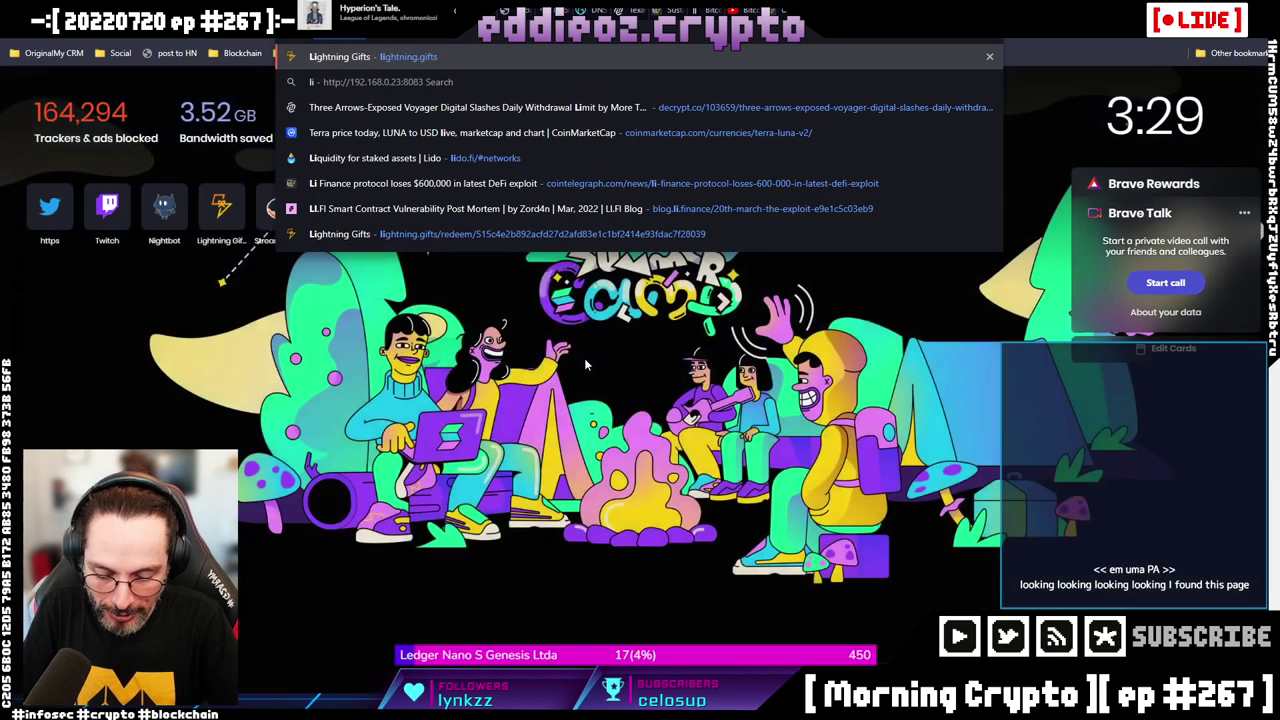
pyautogui.write('ning')
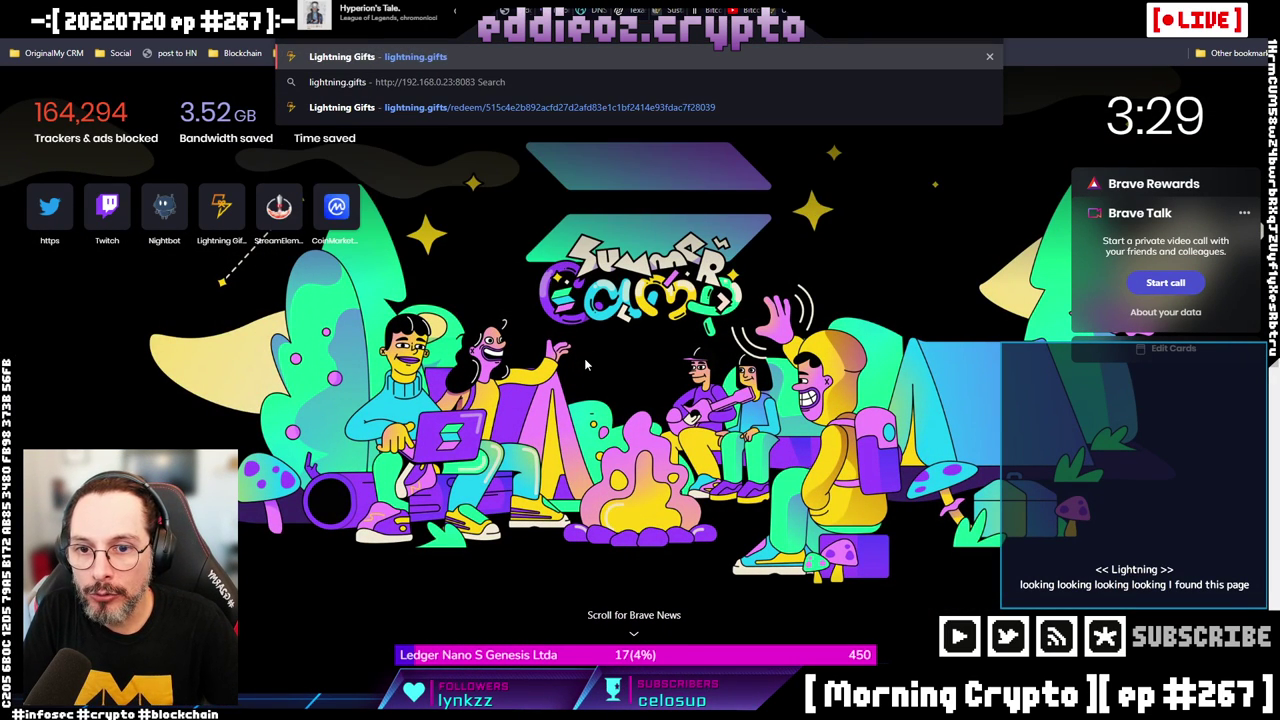
pyautogui.write(' address')
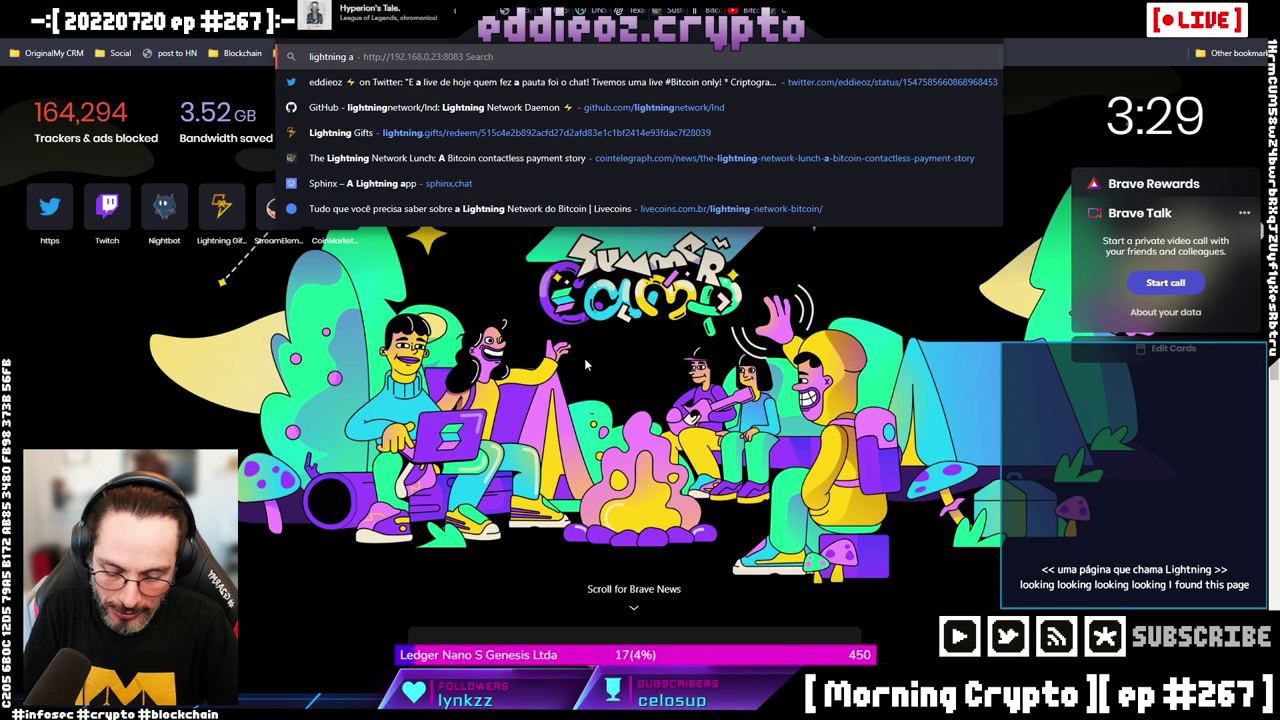
pyautogui.press('Return')
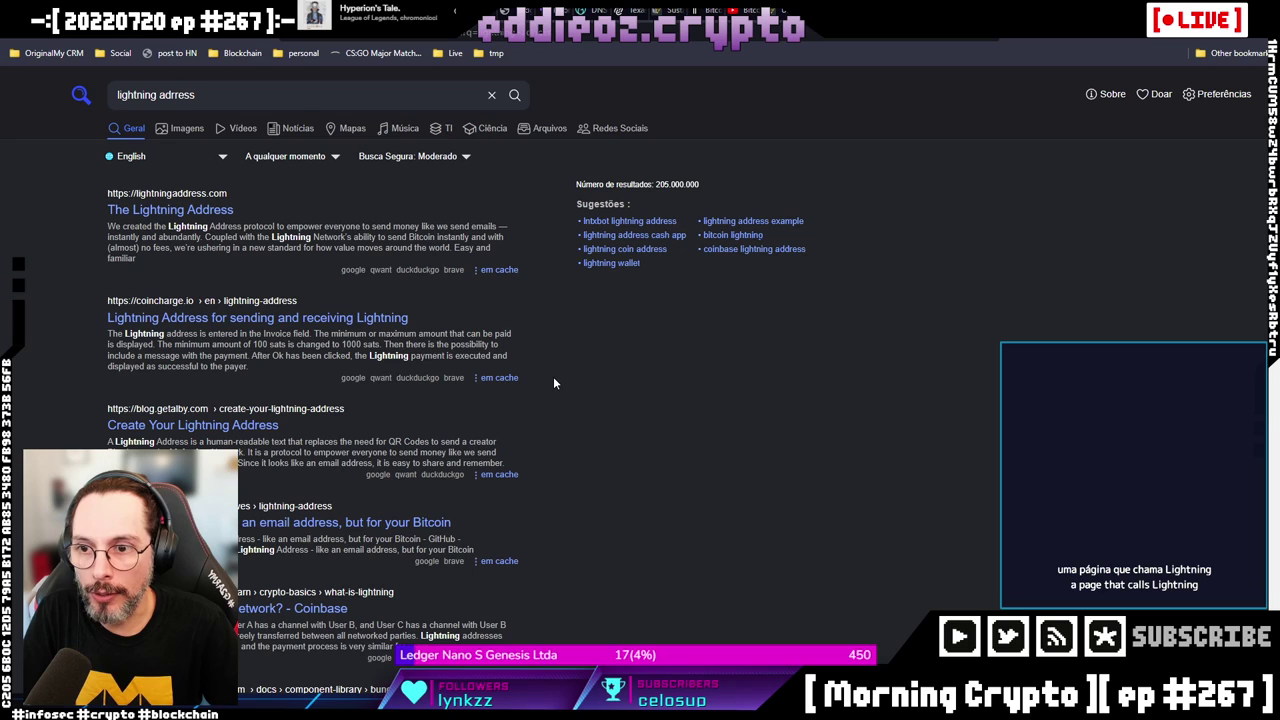
pyautogui.click(168, 210)
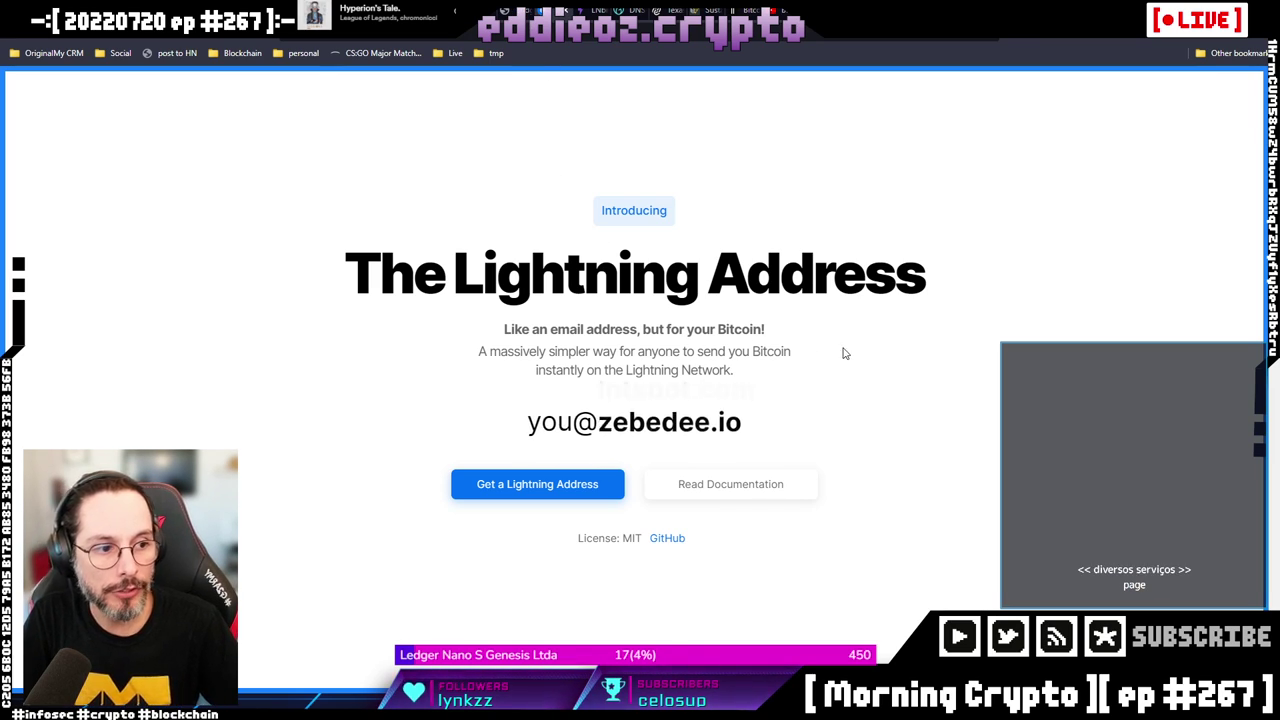
# Show the providers offering a Lightning Address and examine the noncustodial bridge servers and additional resources.
pyautogui.scroll(-2, 720, 340)
pyautogui.scroll(1, 588, 288)
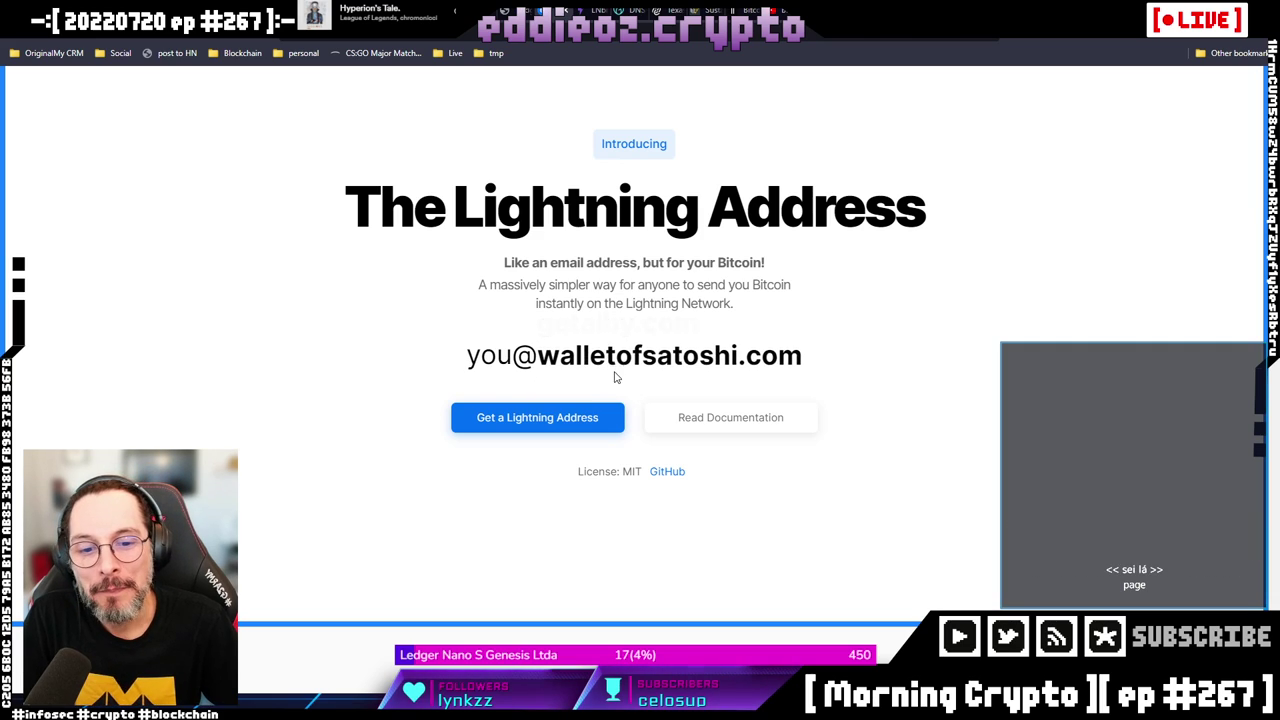
pyautogui.click(530, 418)
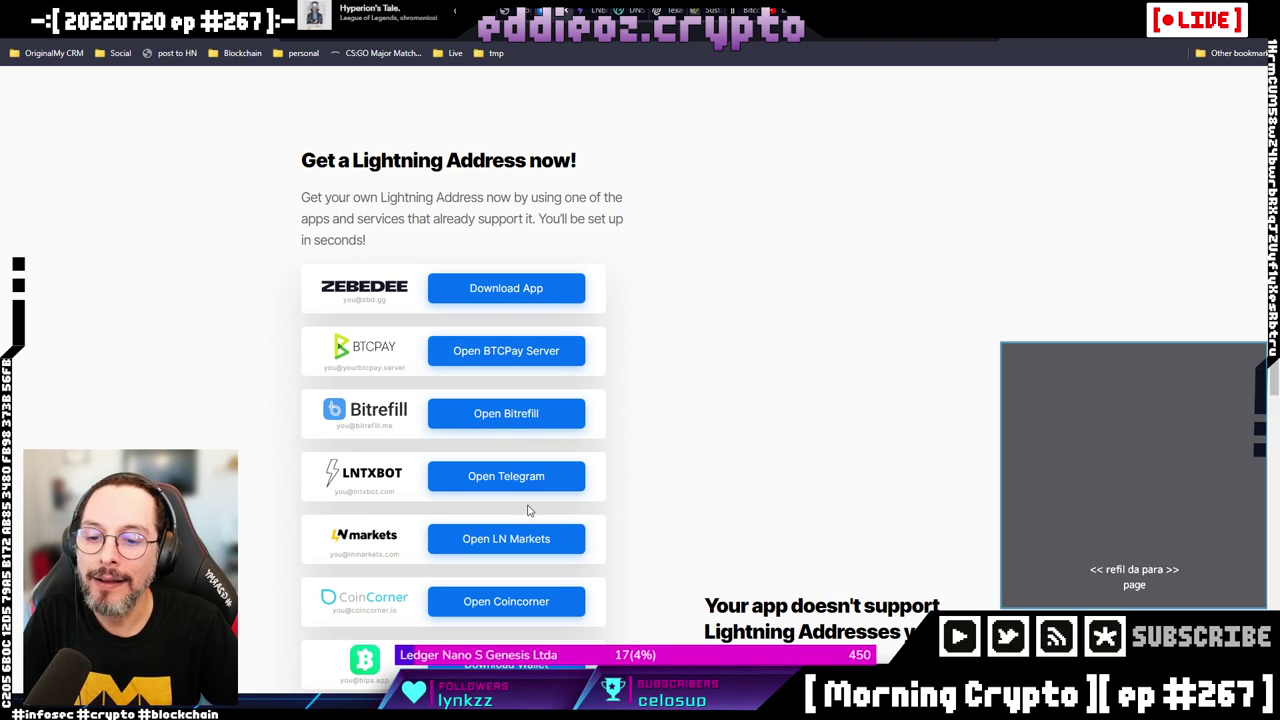
pyautogui.scroll(-3, 436, 436)
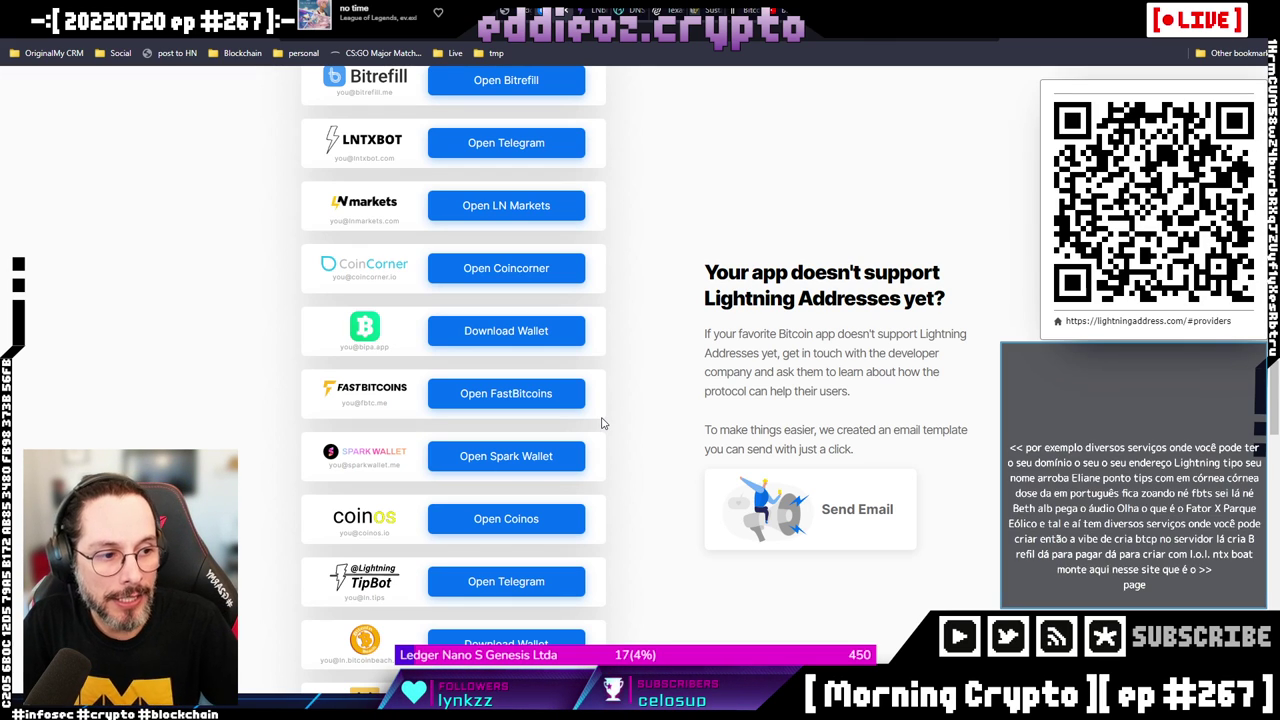
pyautogui.scroll(-3, 603, 425)
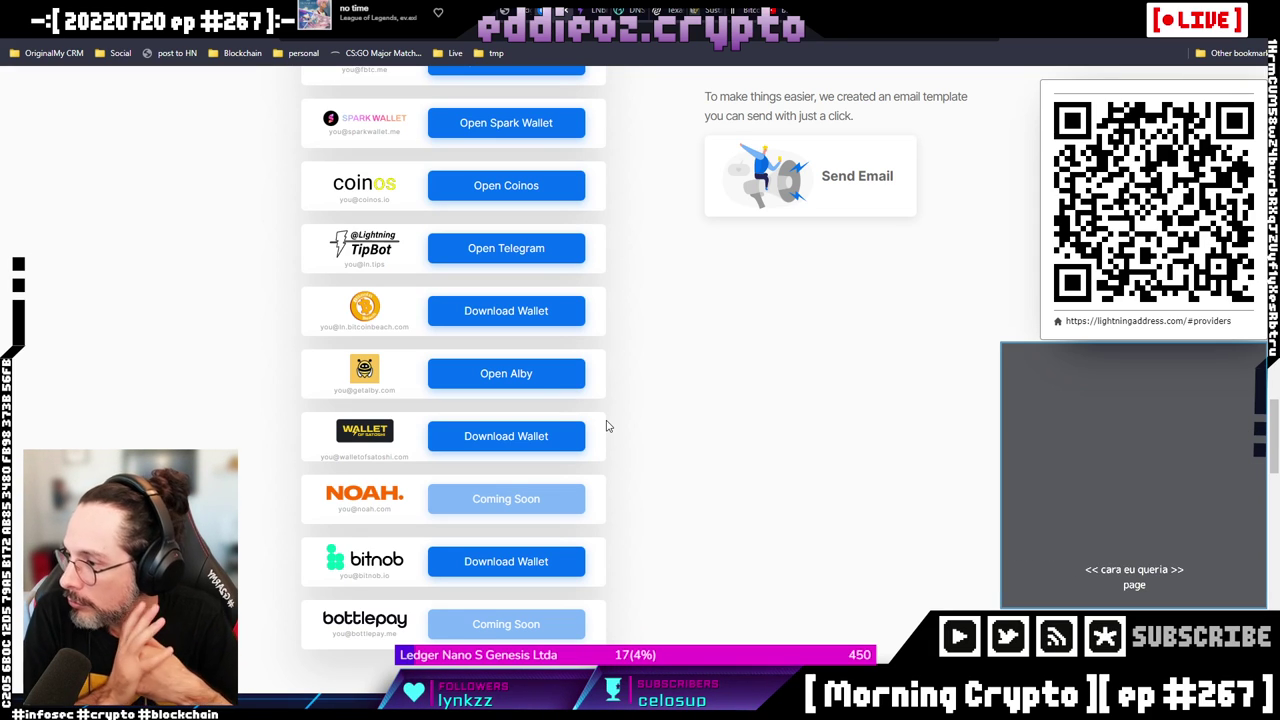
pyautogui.scroll(-7, 605, 427)
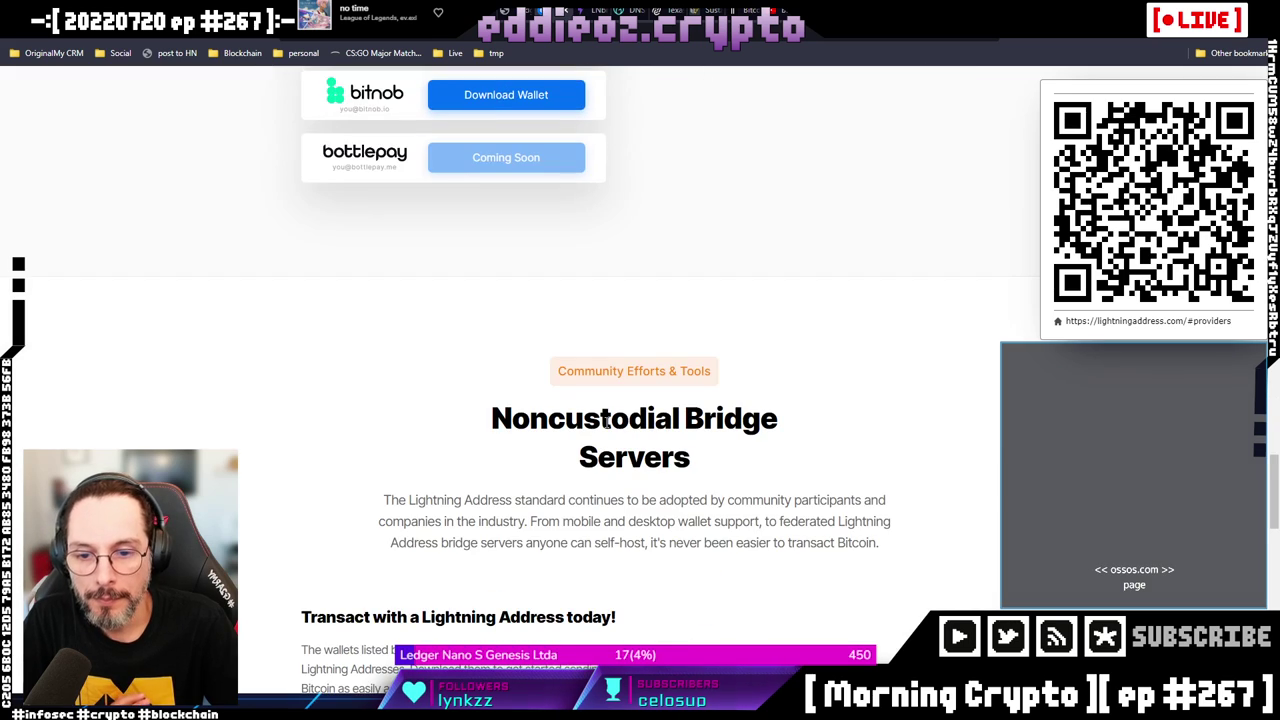
pyautogui.scroll(-6, 608, 380)
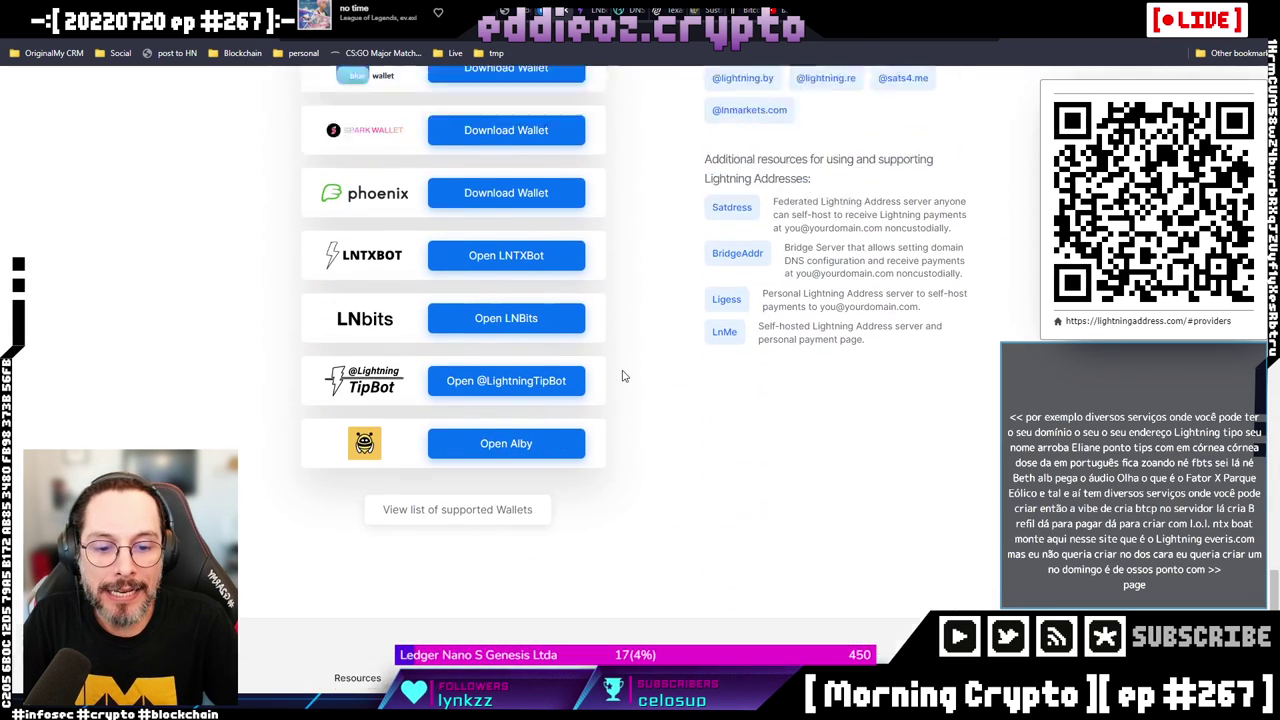
pyautogui.scroll(1, 627, 377)
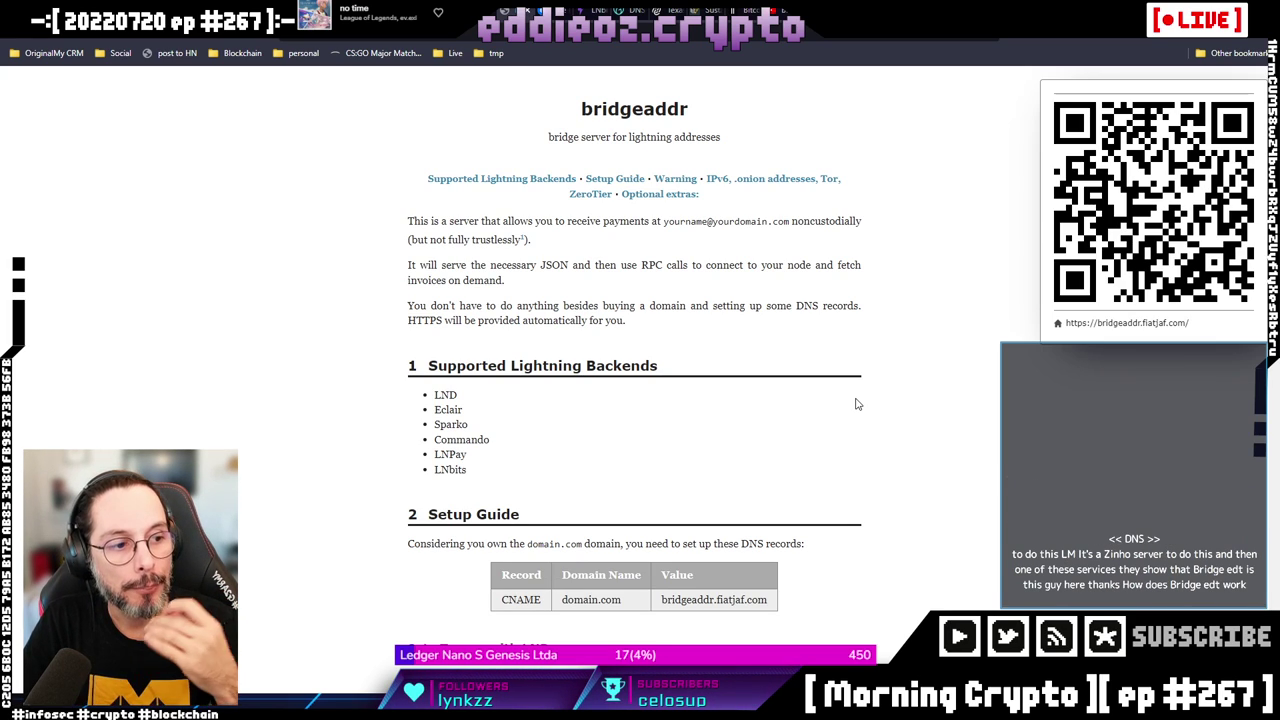
# Return to the bridgeaddr page and highlight the CNAME record type in the Setup Guide's DNS table.
pyautogui.scroll(-3, 928, 374)
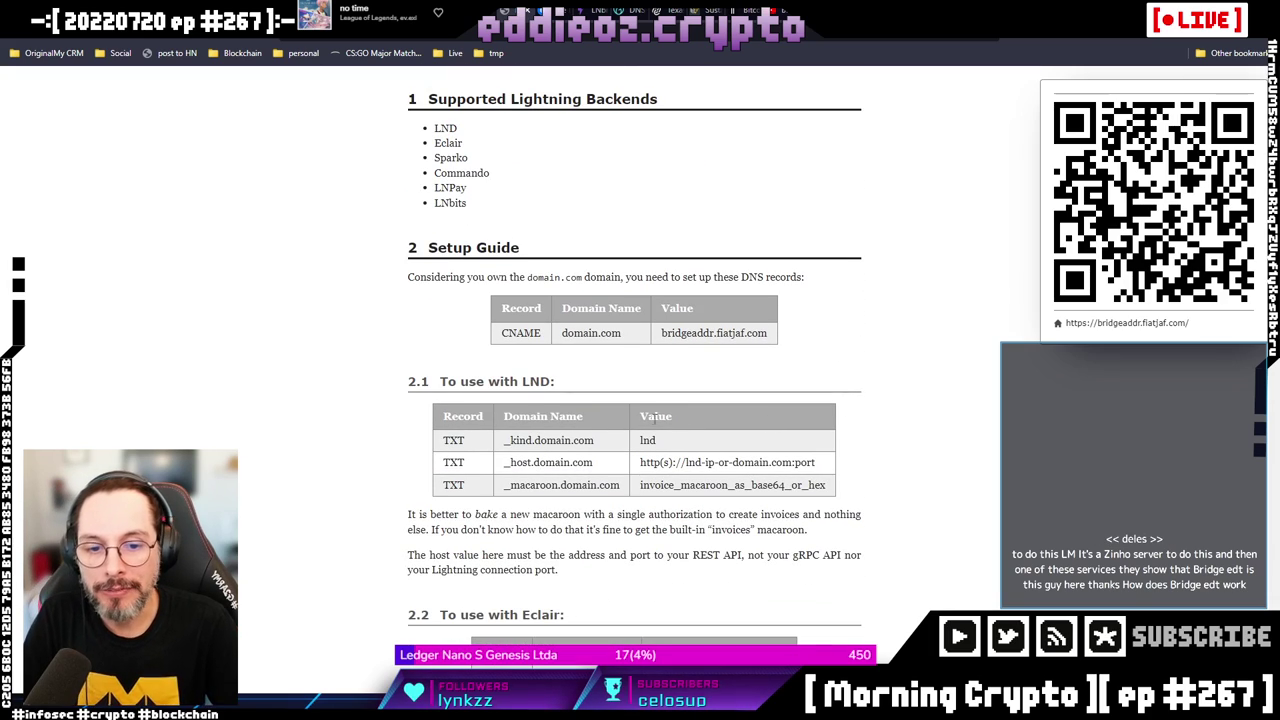
pyautogui.doubleClick(505, 335)
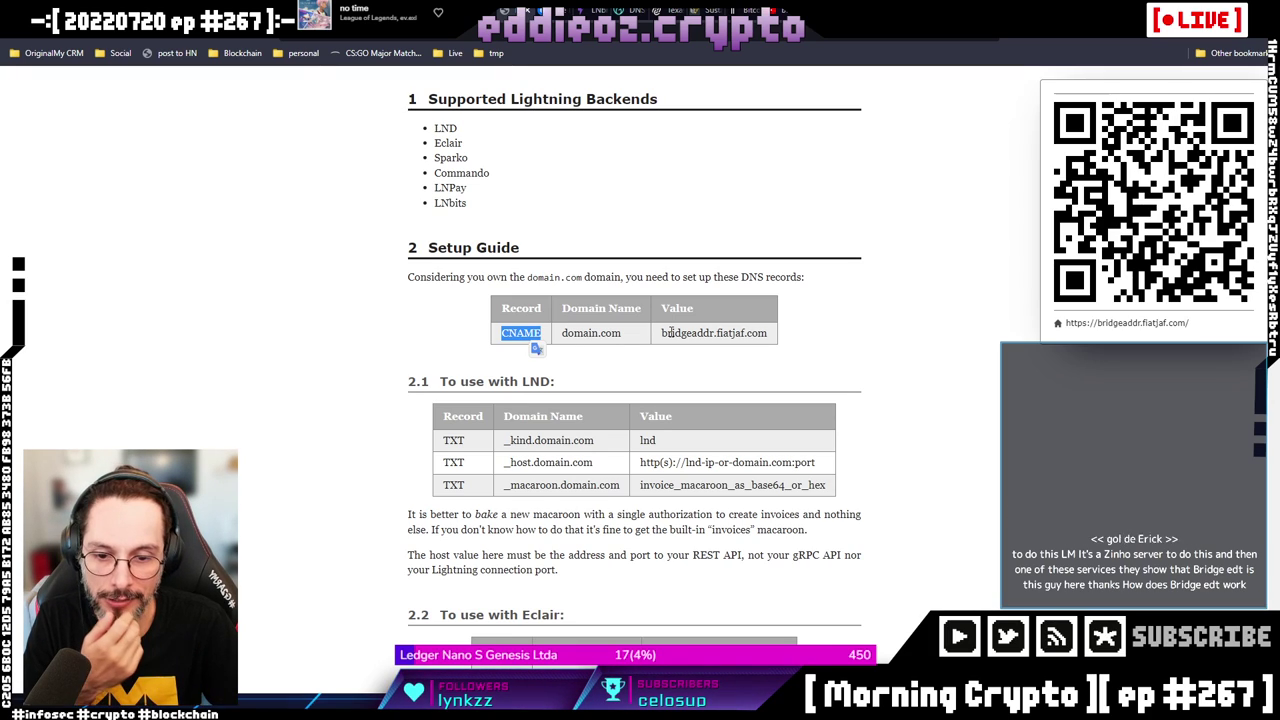
pyautogui.click(628, 382)
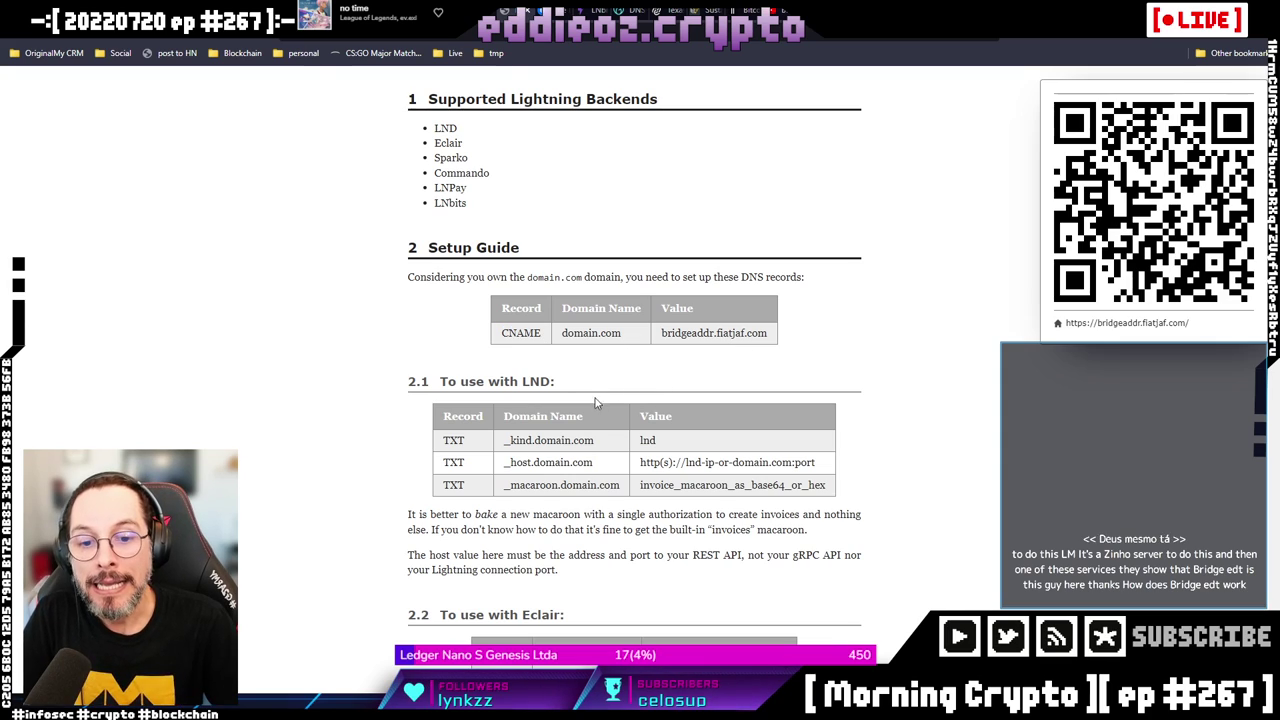
# Highlight the LND TXT records in the Setup Guide, then view the Eclair and Sparko record tables.
pyautogui.scroll(-2, 557, 399)
pyautogui.scroll(1, 553, 388)
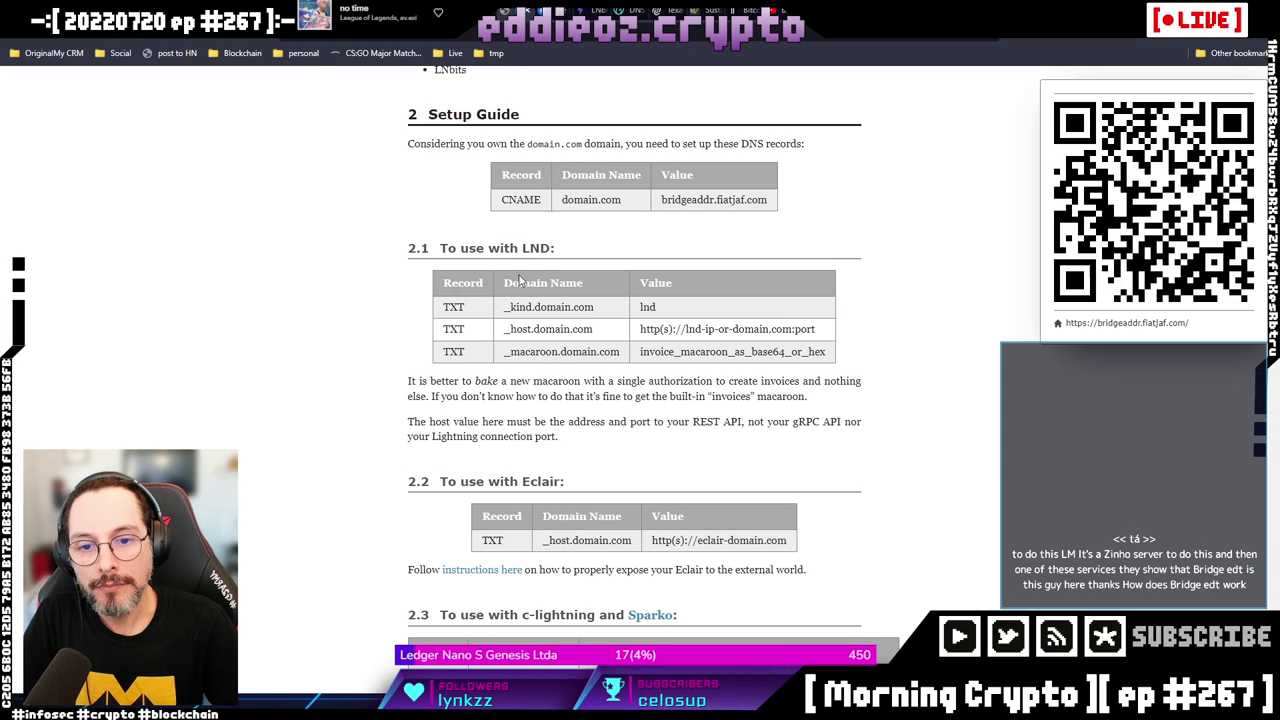
pyautogui.moveTo(505, 307); pyautogui.dragTo(706, 346)
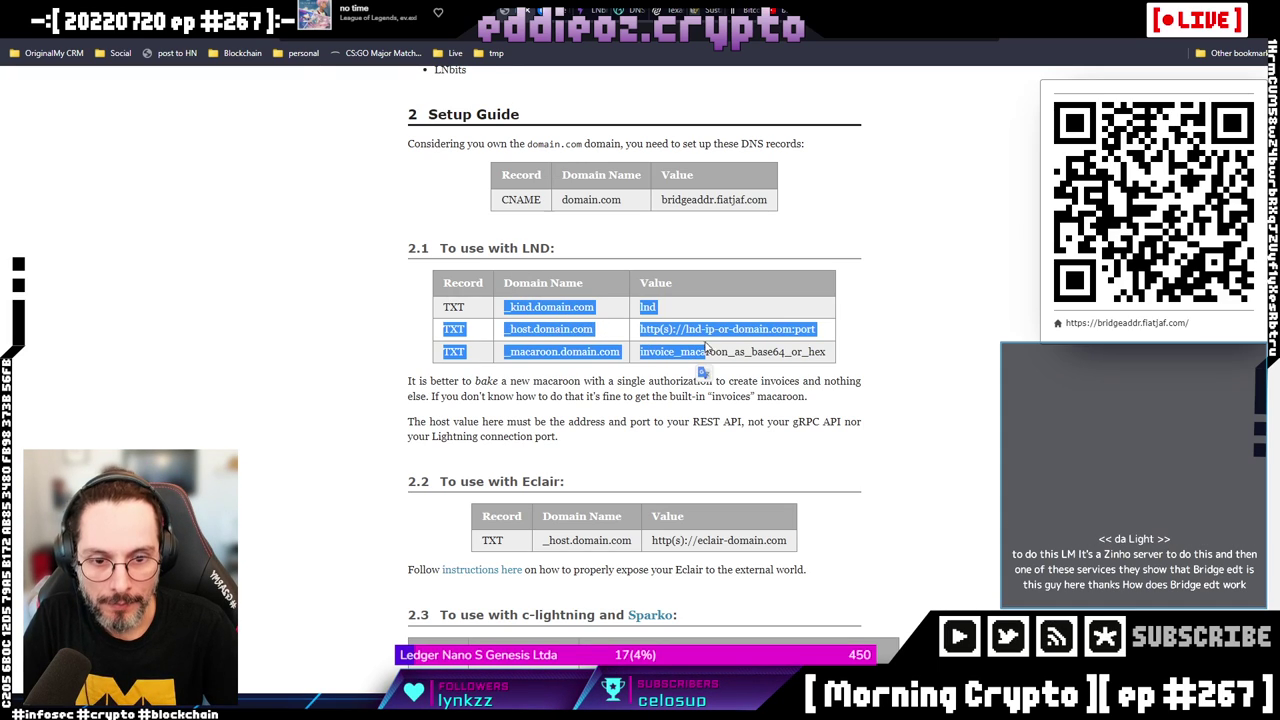
pyautogui.click(727, 339)
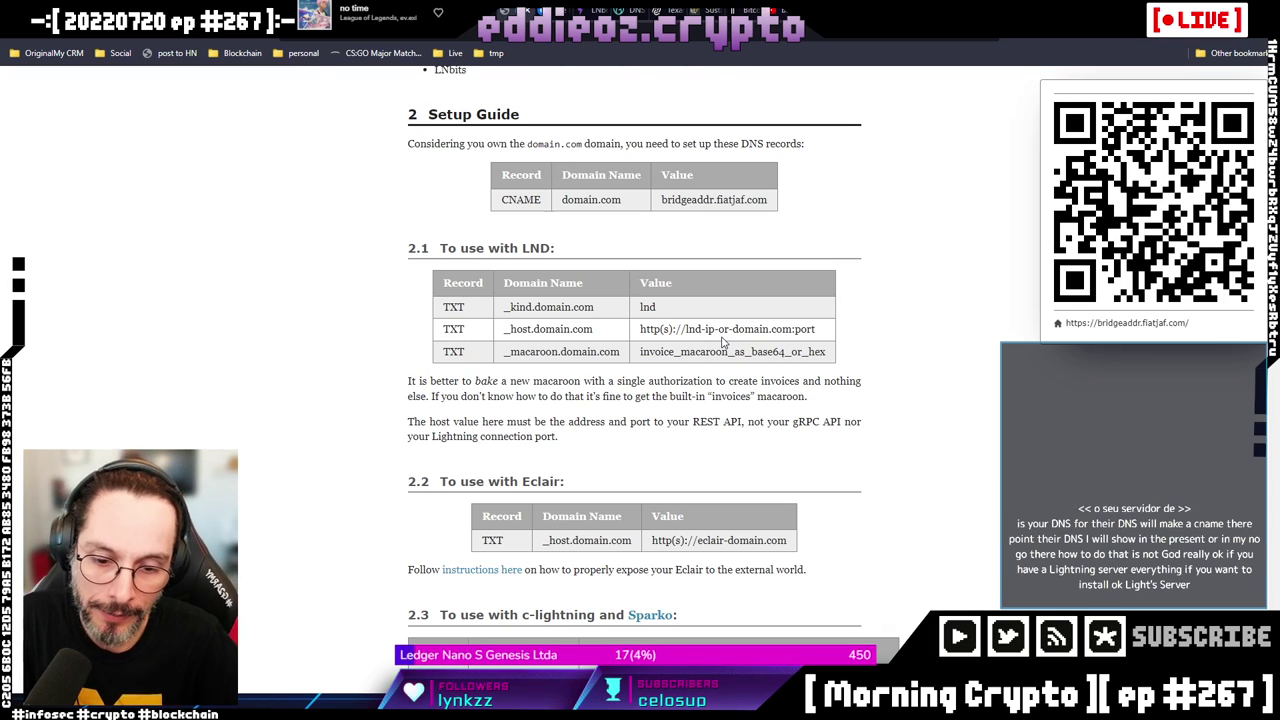
pyautogui.scroll(-3, 728, 338)
pyautogui.scroll(-1, 729, 336)
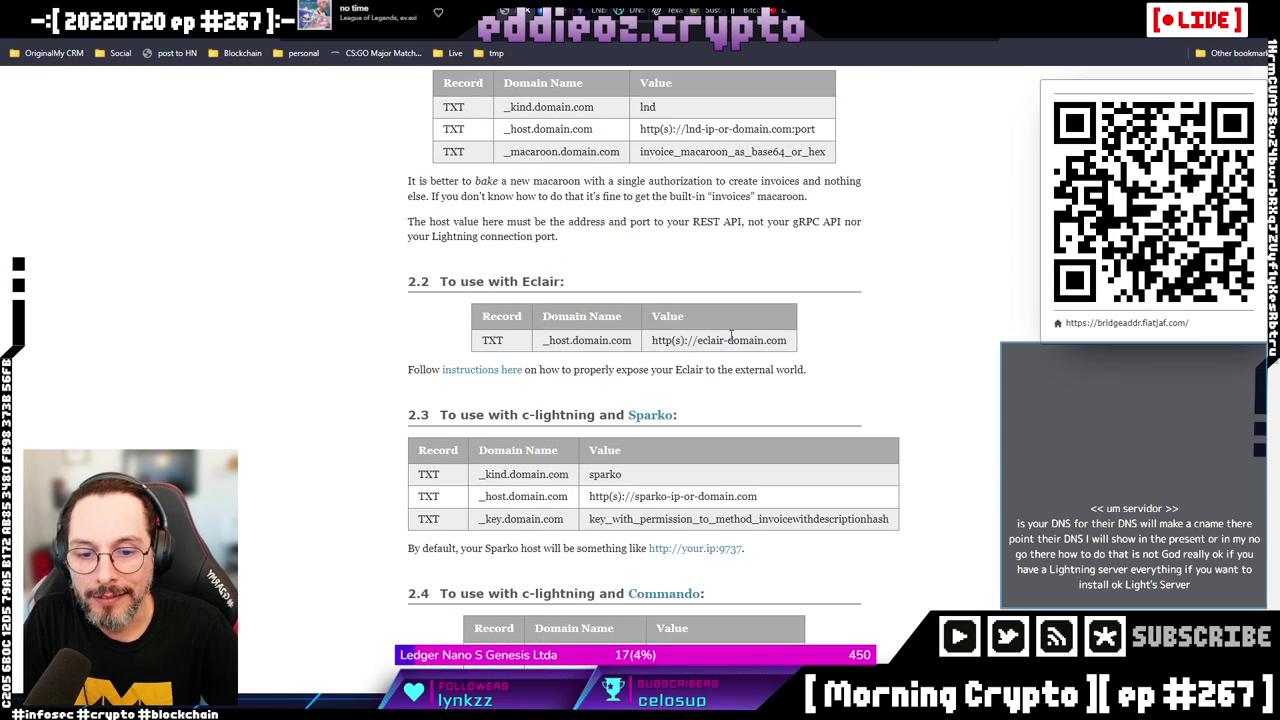
# Highlight the Sparko host value, then view the Commando, LNPay and LNbits record tables in the Setup Guide.
pyautogui.scroll(-2, 731, 341)
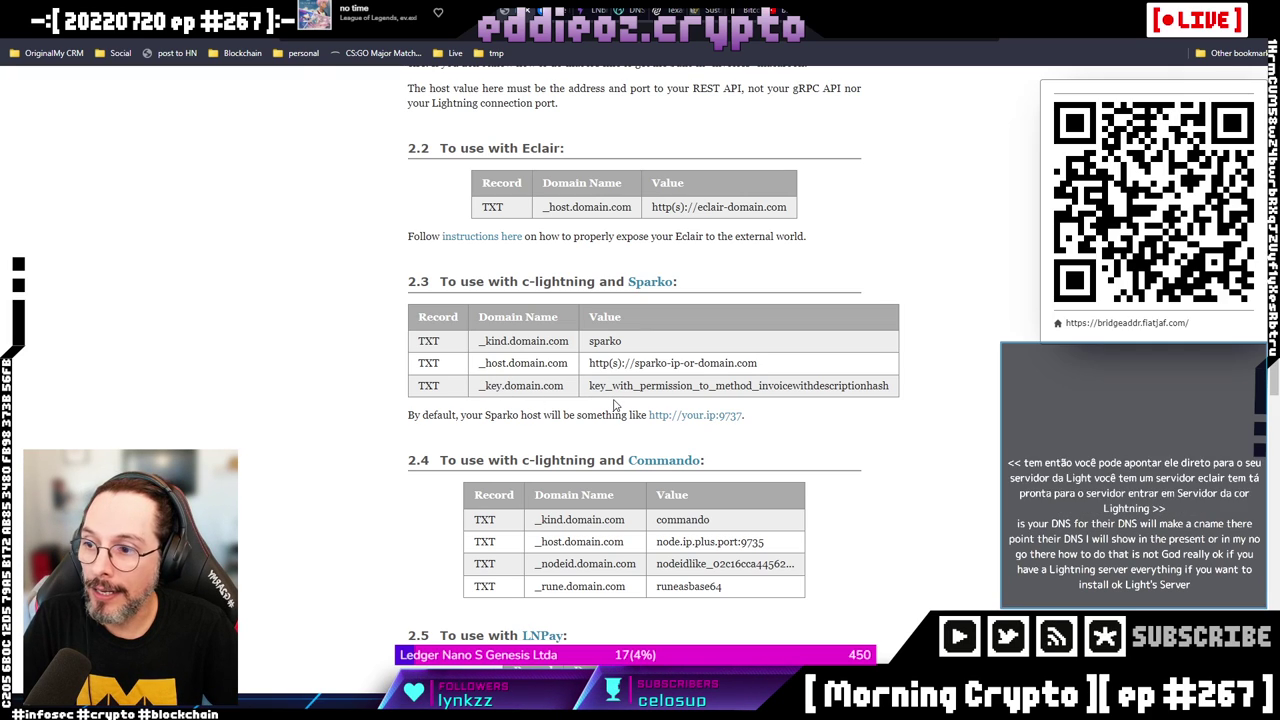
pyautogui.moveTo(603, 368); pyautogui.dragTo(748, 366)
pyautogui.scroll(-2, 709, 404)
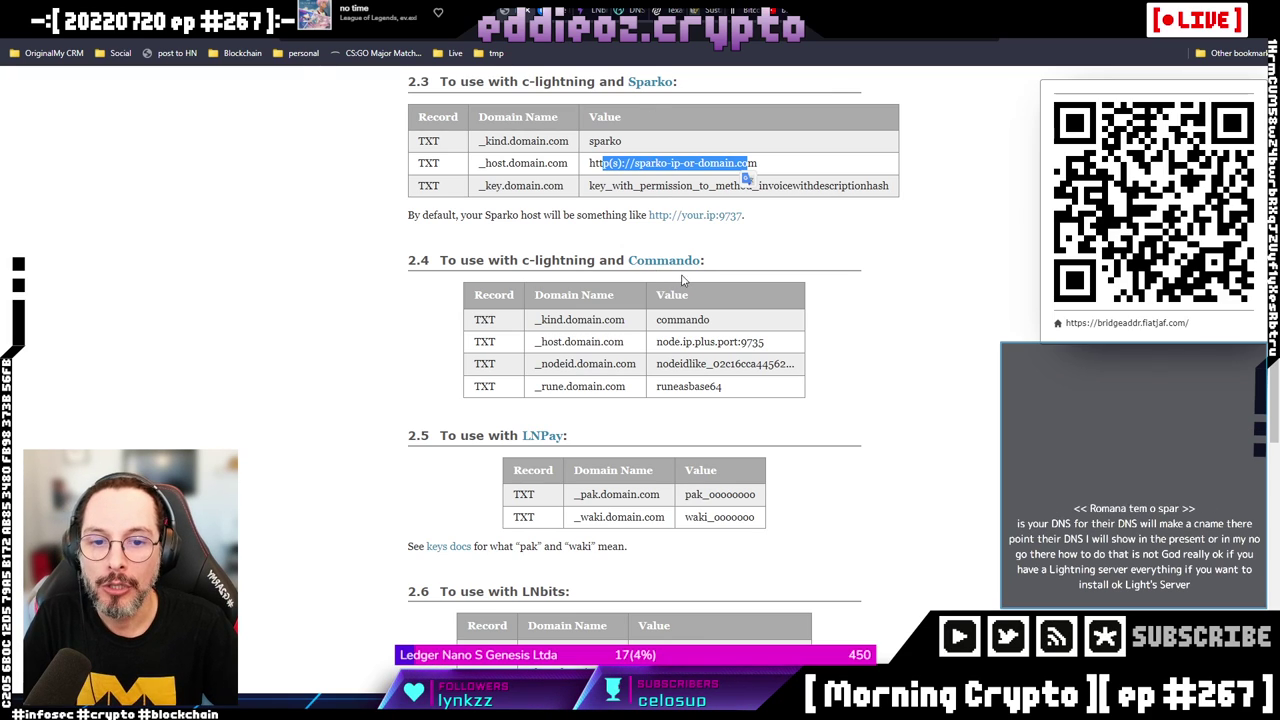
pyautogui.scroll(-2, 829, 356)
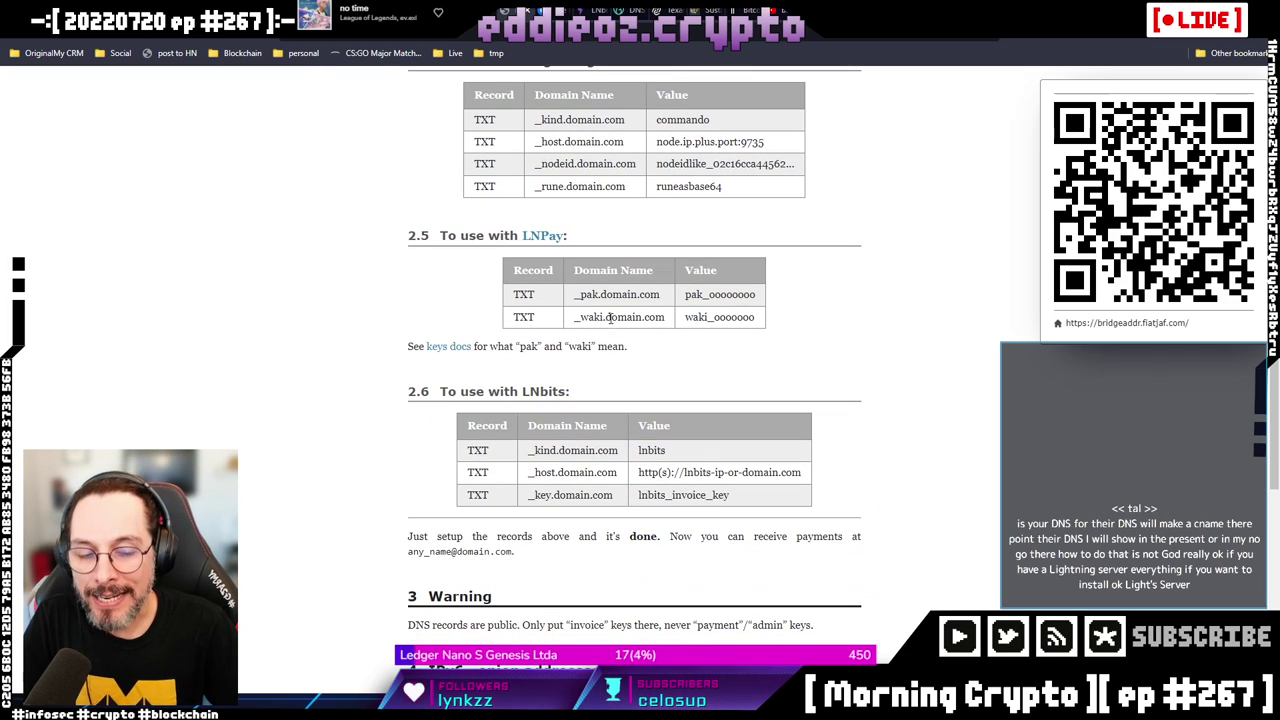
pyautogui.scroll(-1, 958, 450)
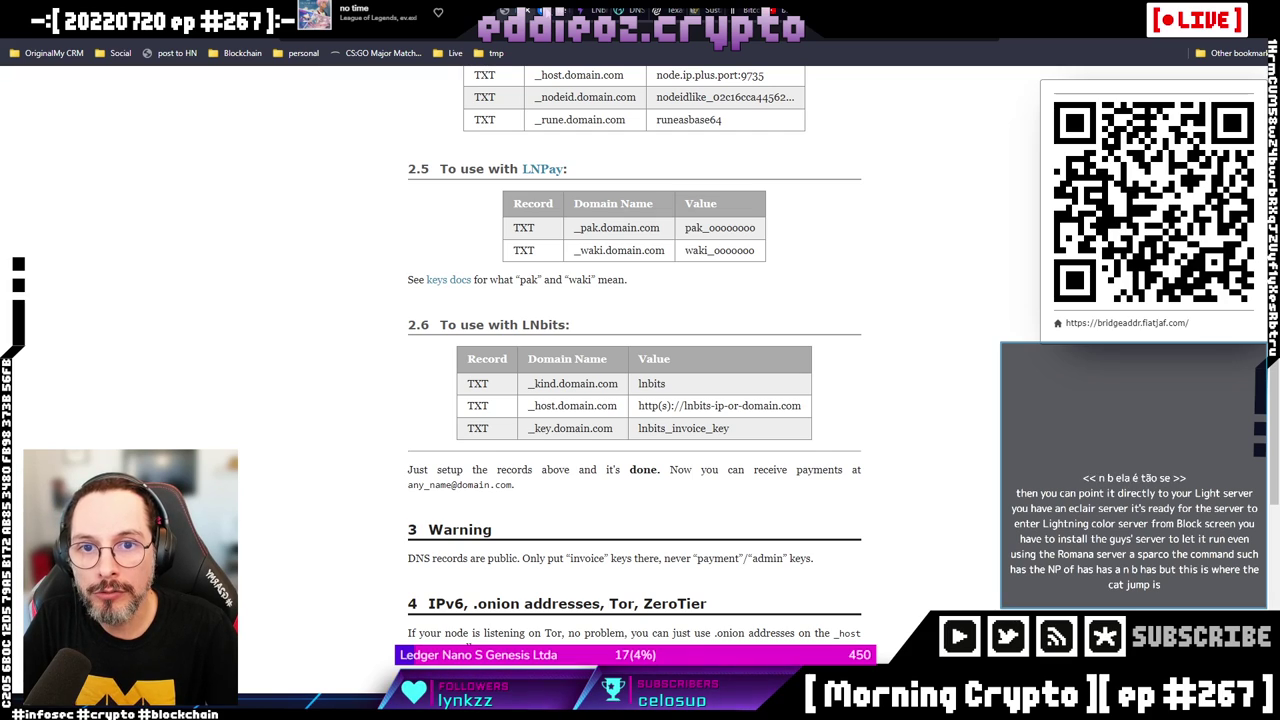
# Switch to the open LNbits page and add a new wallet named "eddieoz".
pyautogui.click(592, 12)
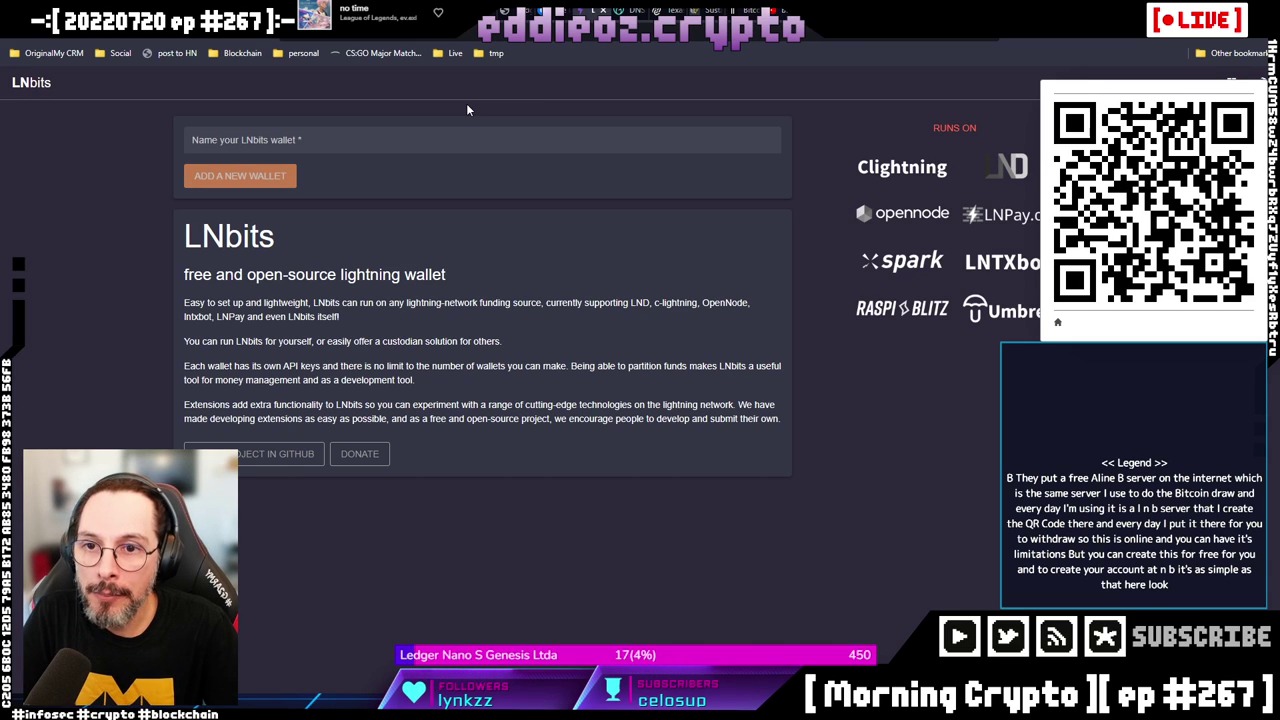
pyautogui.click(305, 143)
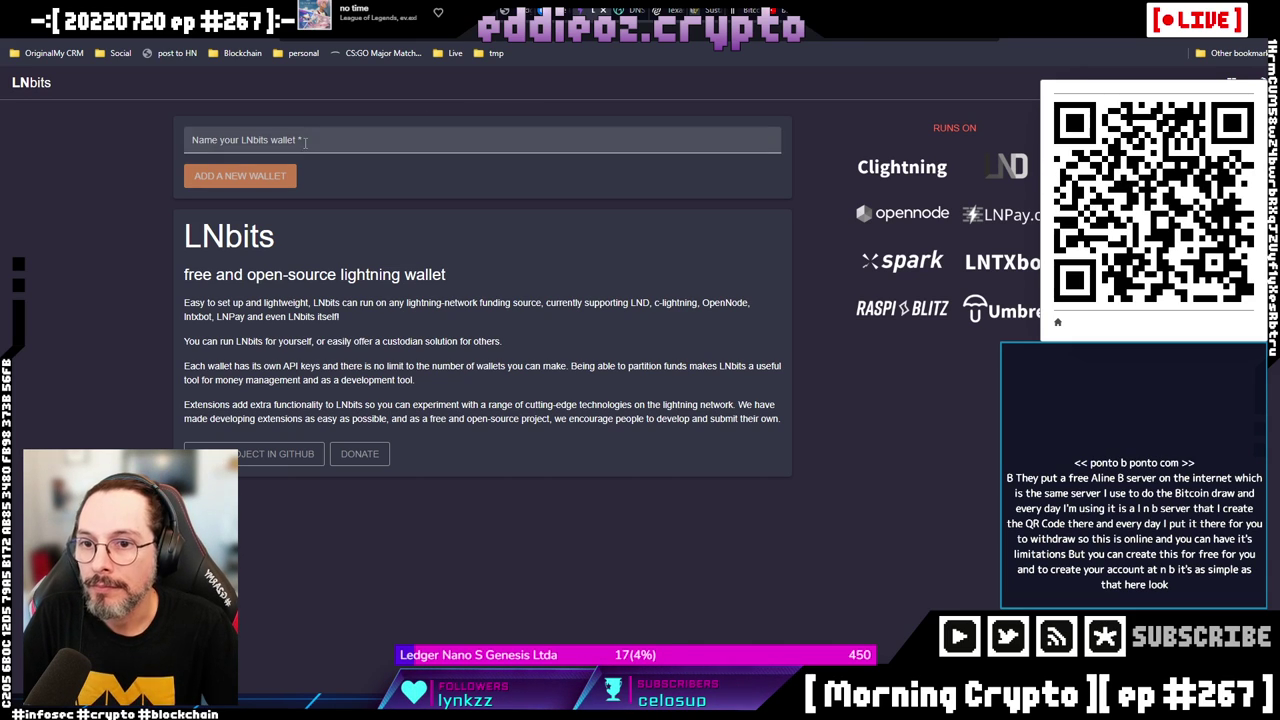
pyautogui.write('eddieoz')
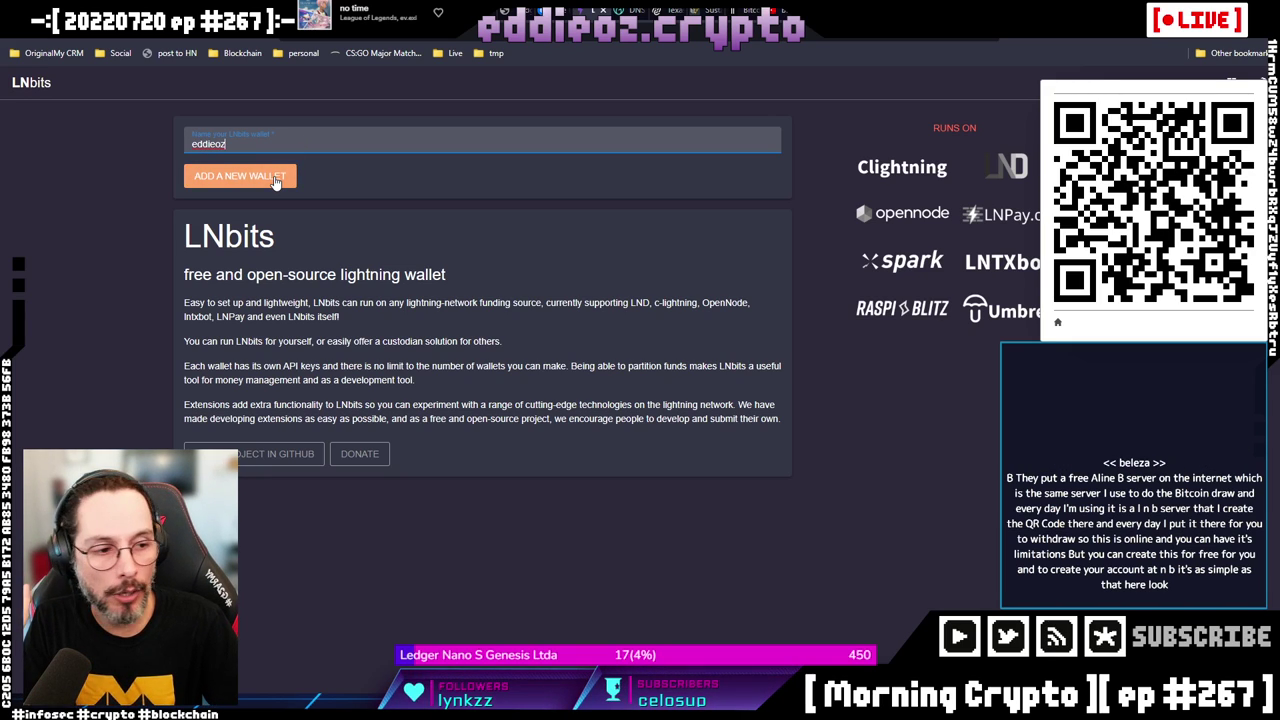
pyautogui.click(276, 178)
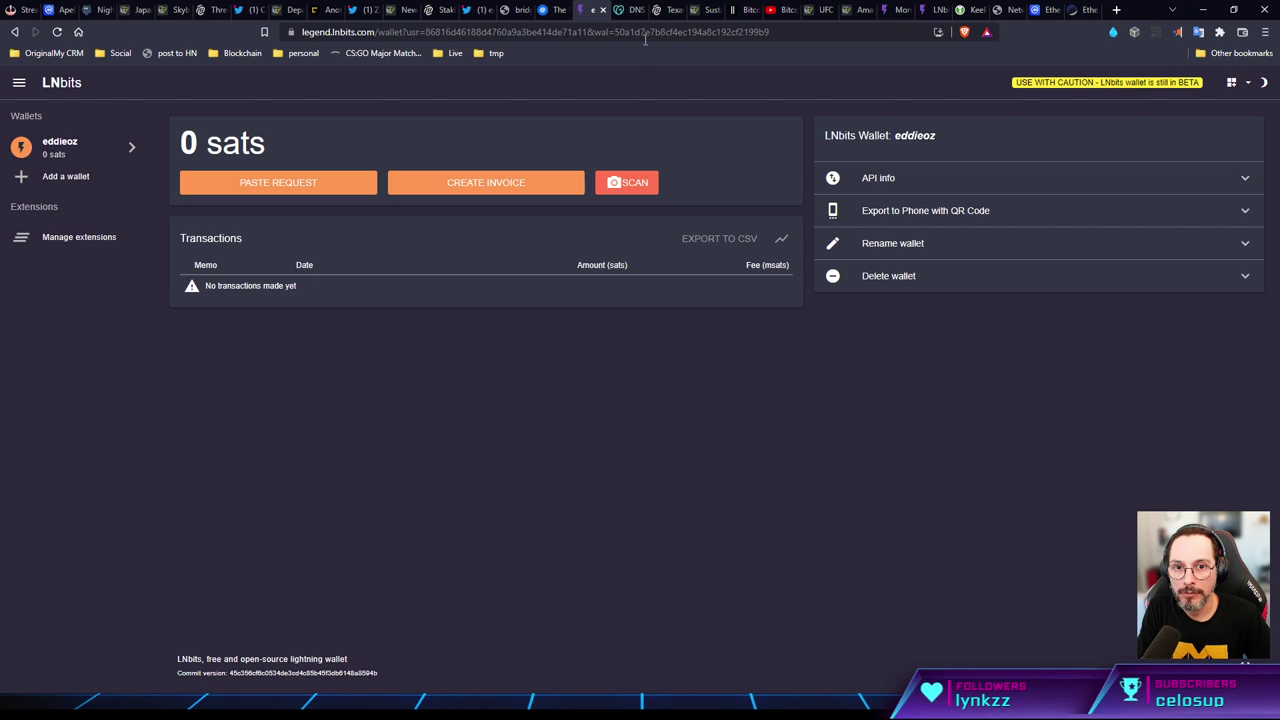
# Trim the wallet path from the page address to return to legend.lnbits.com, and show the page's QR code.
pyautogui.click(646, 32)
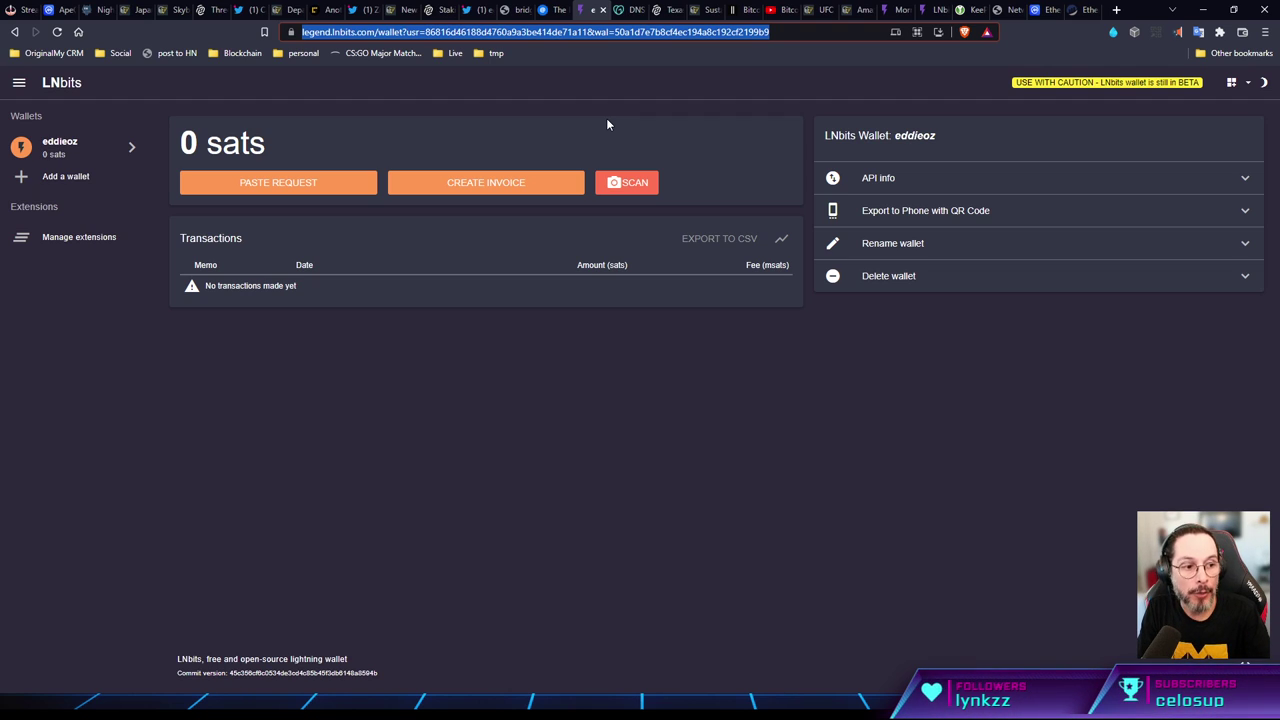
pyautogui.click(370, 31)
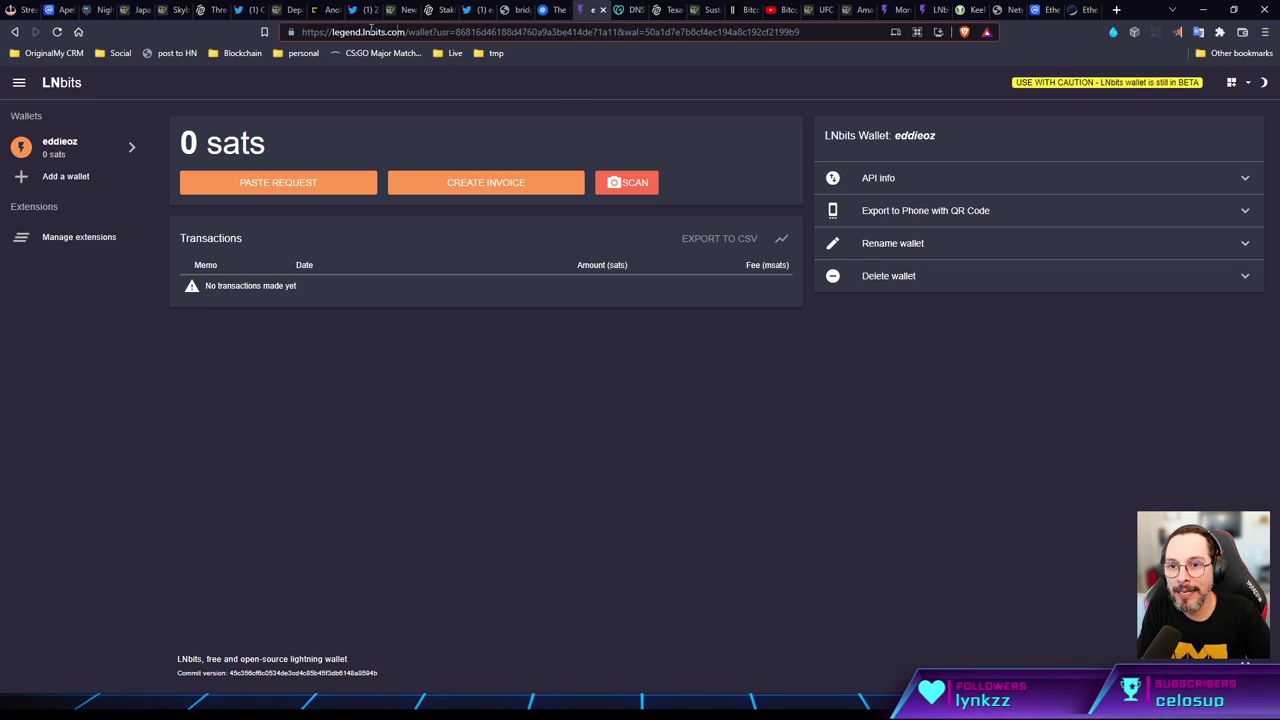
pyautogui.moveTo(405, 31); pyautogui.dragTo(821, 26)
pyautogui.press('BackSpace')
pyautogui.press('Return')
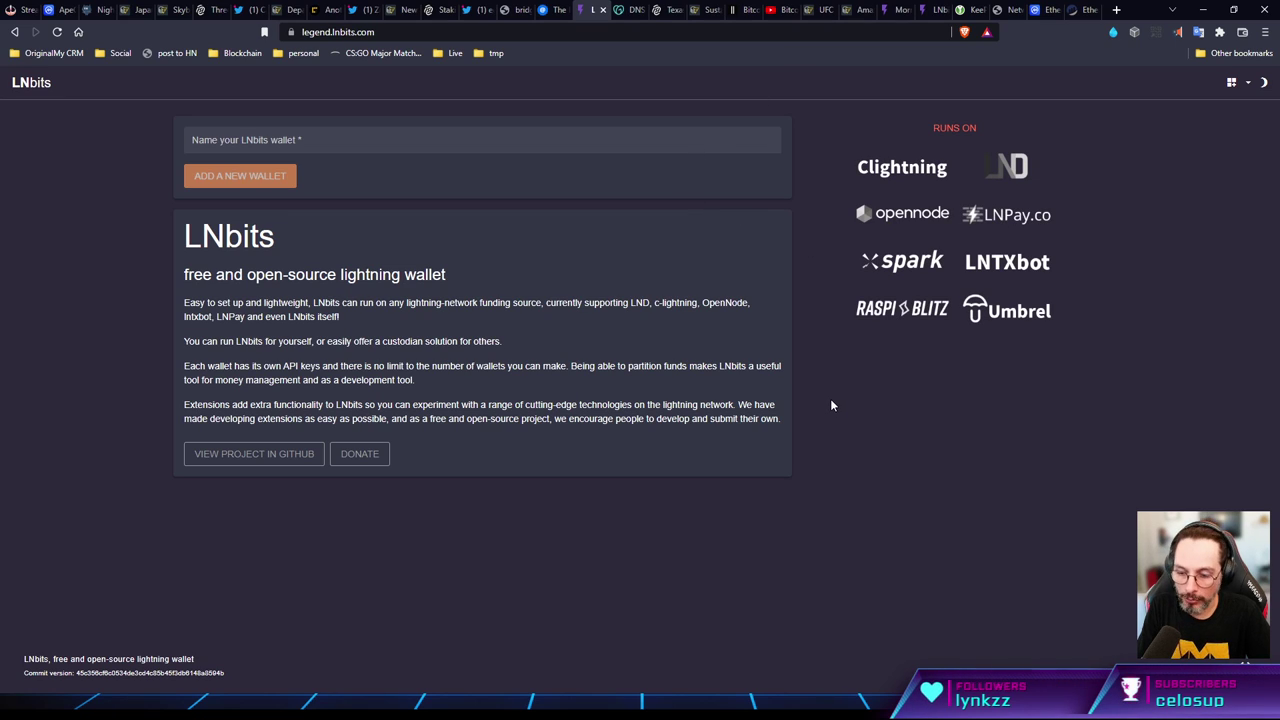
pyautogui.hotkey('alt', 'q')
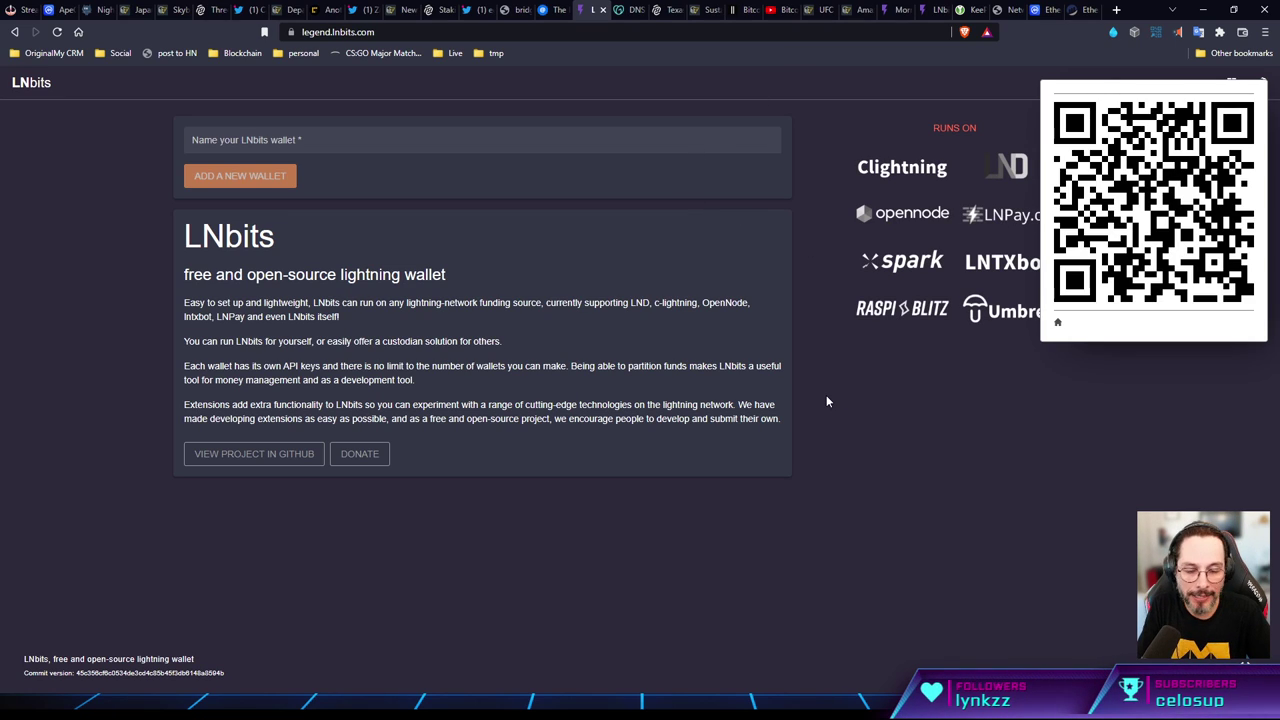
# Add another LNbits wallet named "eddieoz" from the home page.
pyautogui.click(226, 139)
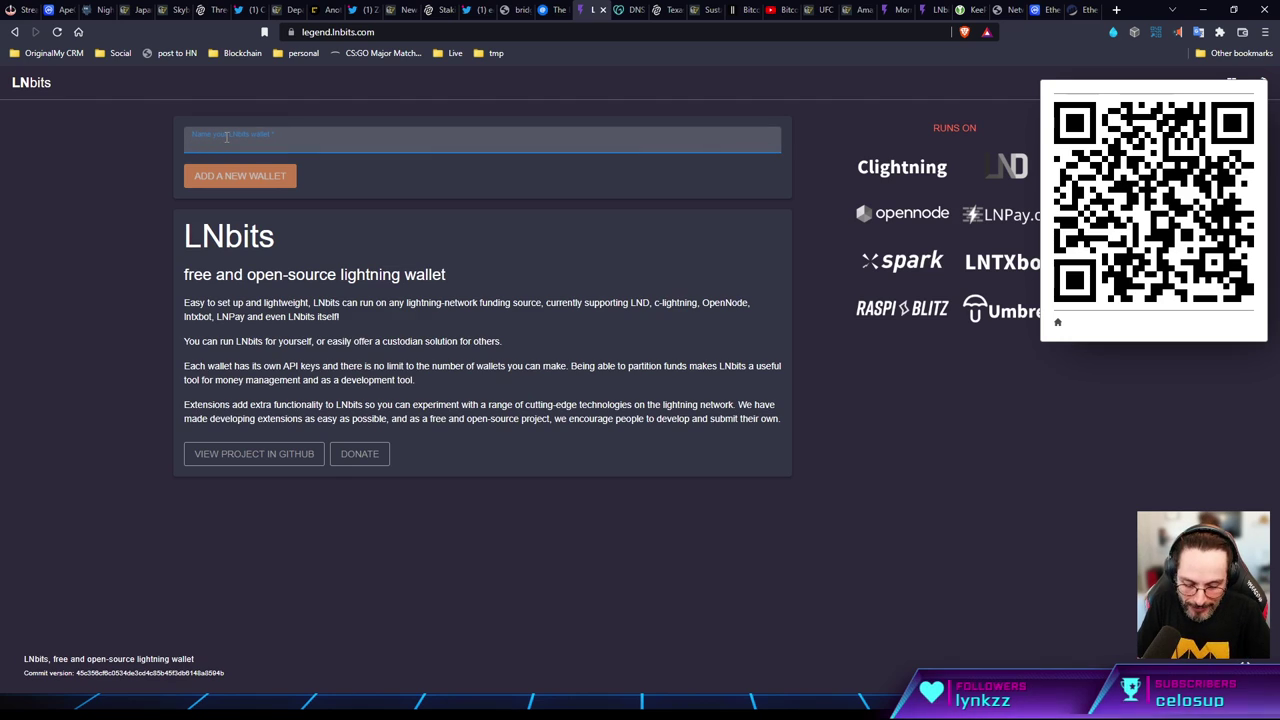
pyautogui.write('eddieoz')
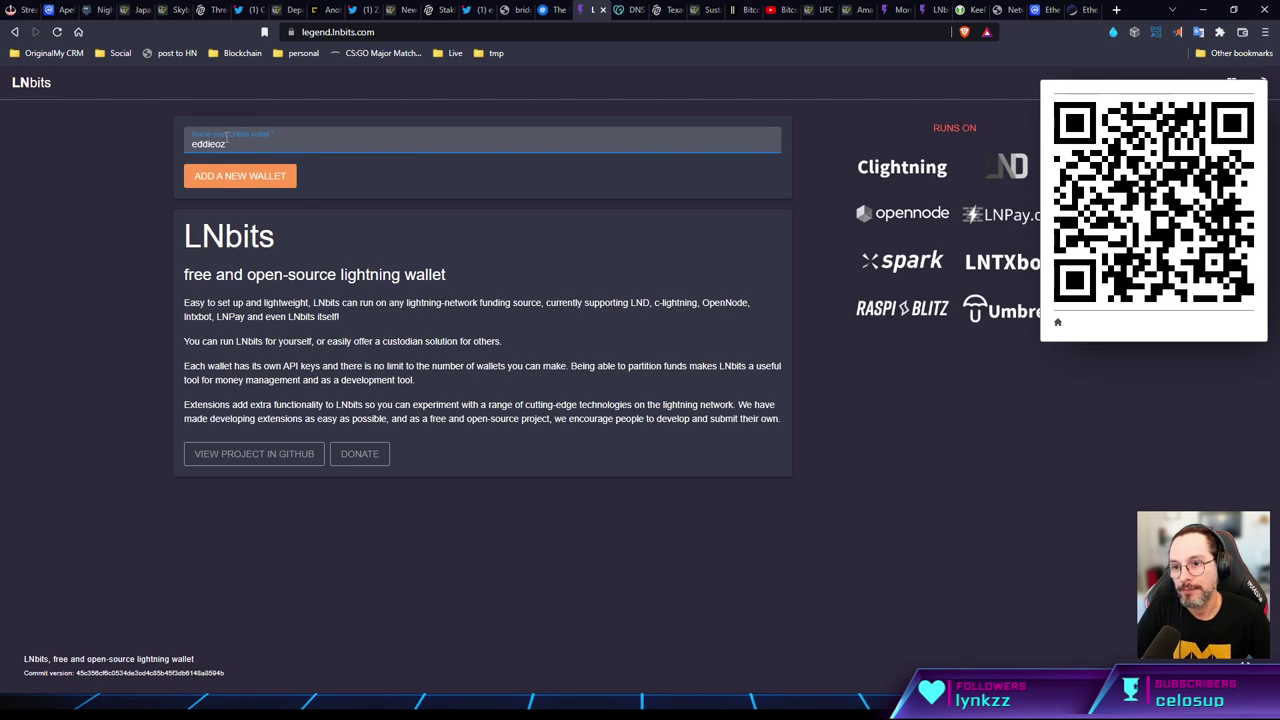
pyautogui.click(283, 178)
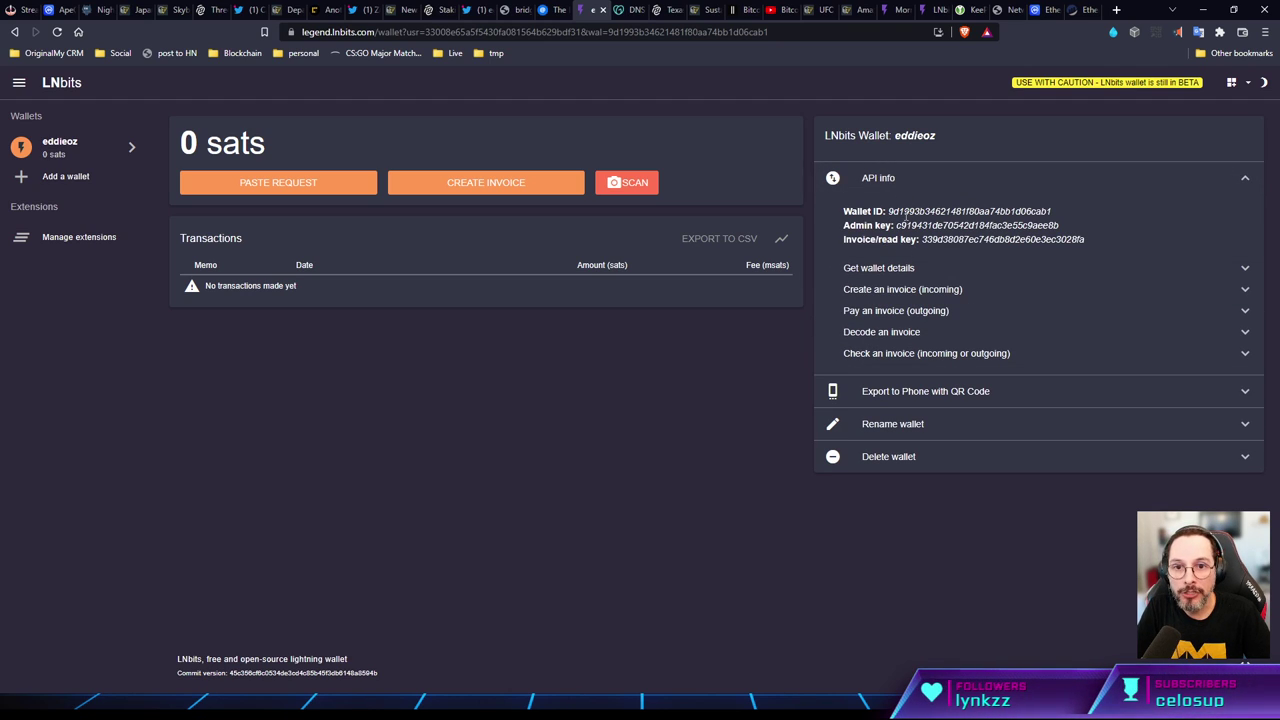
# Highlight the wallet ID, admin key and invoice/read key in the new wallet's API info.
pyautogui.doubleClick(893, 213)
pyautogui.doubleClick(945, 226)
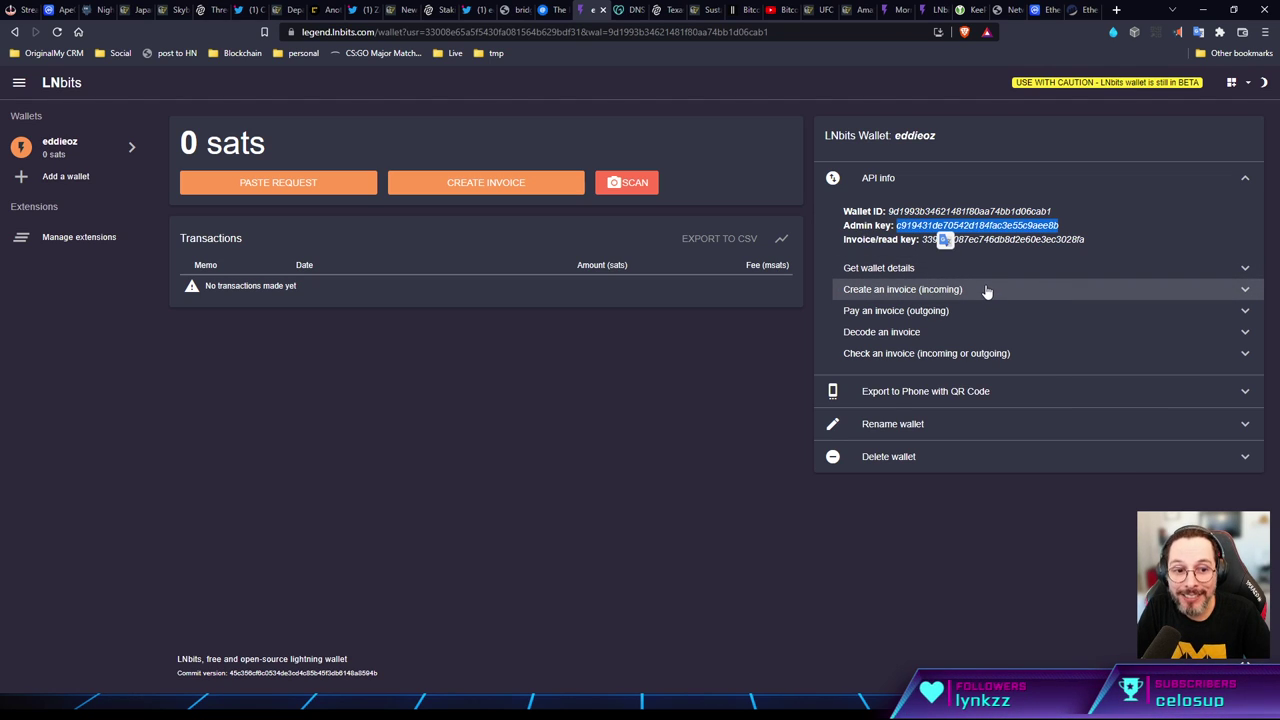
pyautogui.doubleClick(980, 240)
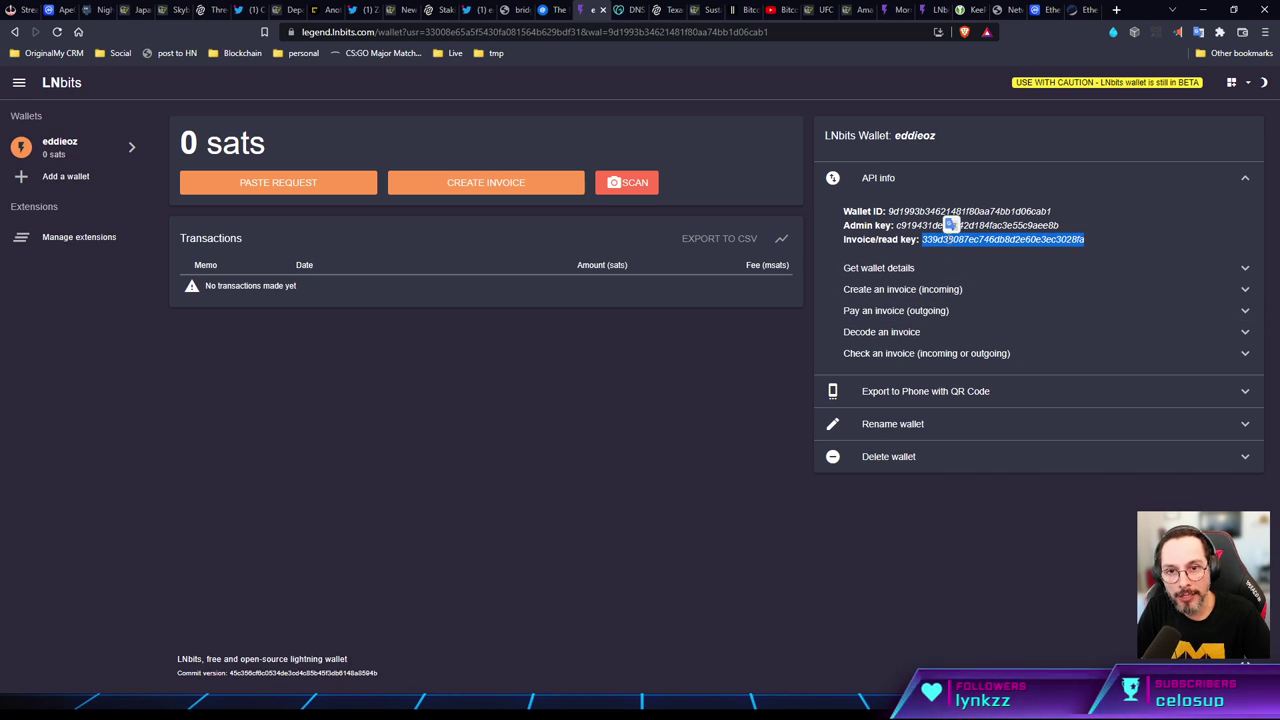
# Return to the bridgeaddr page, highlight the LNbits _kind record, and highlight the CNAME type in the Setup Guide.
pyautogui.click(510, 11)
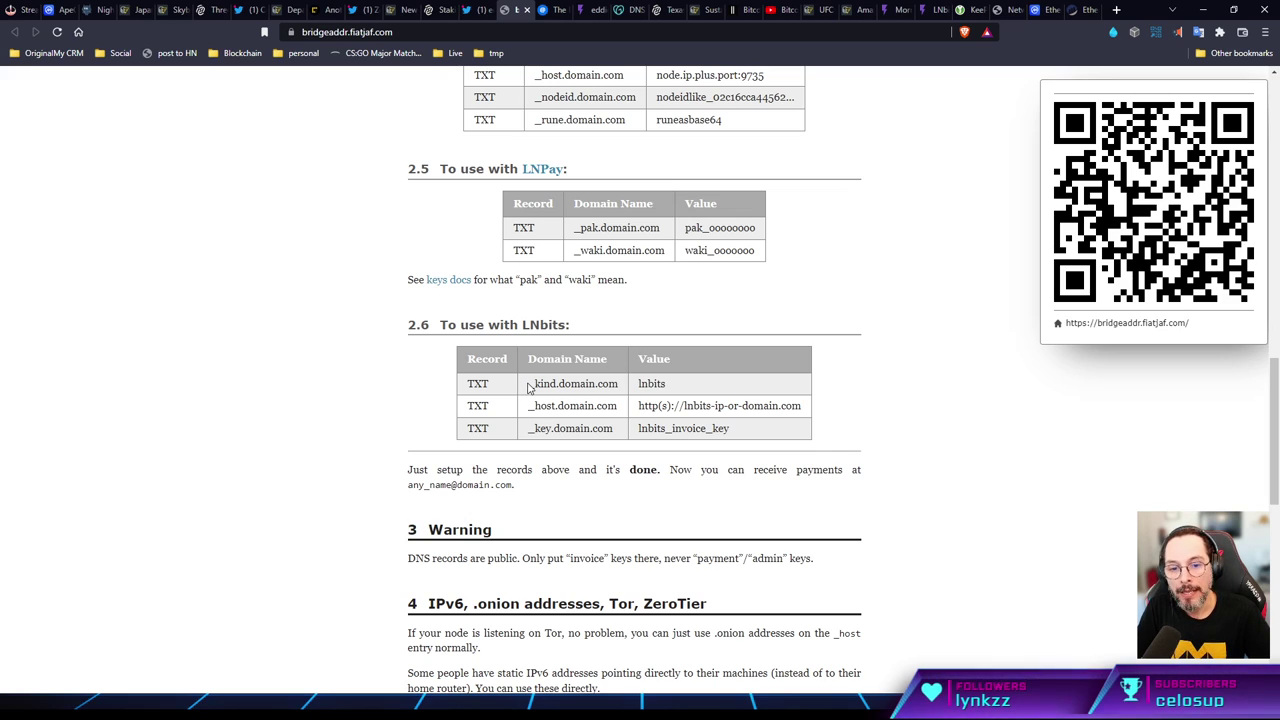
pyautogui.moveTo(528, 385); pyautogui.dragTo(575, 395)
pyautogui.click(573, 385)
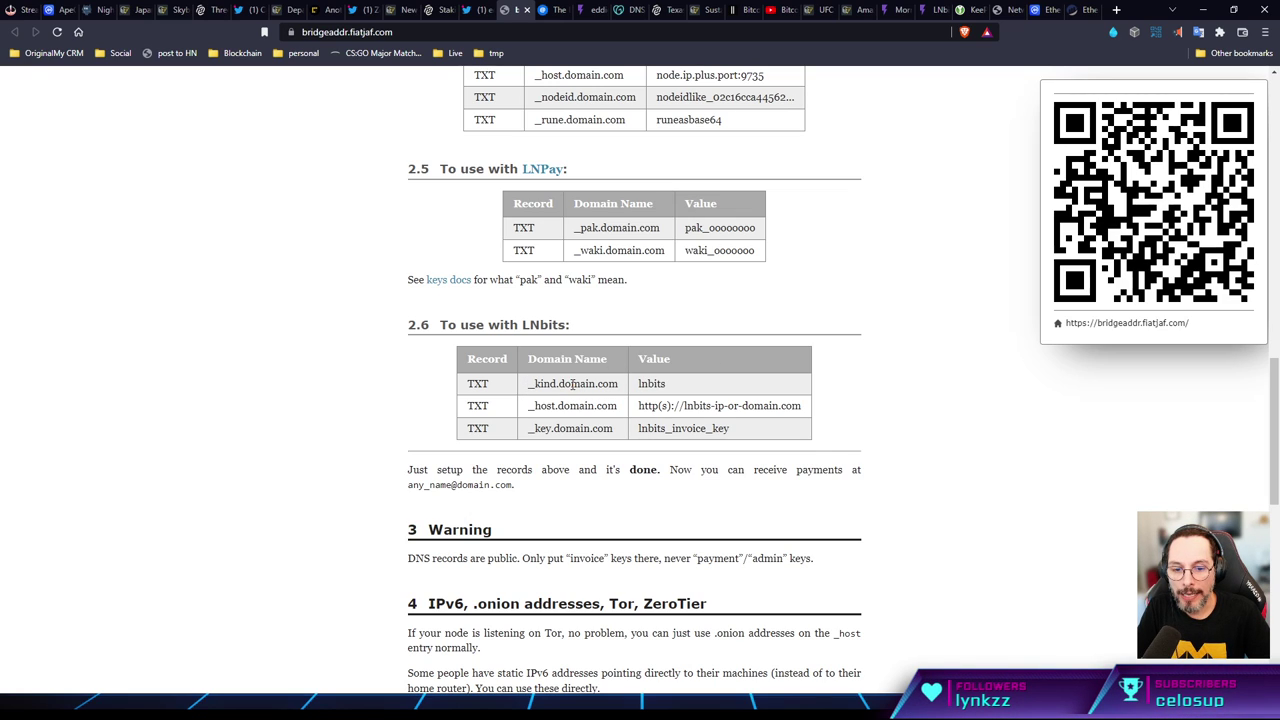
pyautogui.scroll(10, 651, 337)
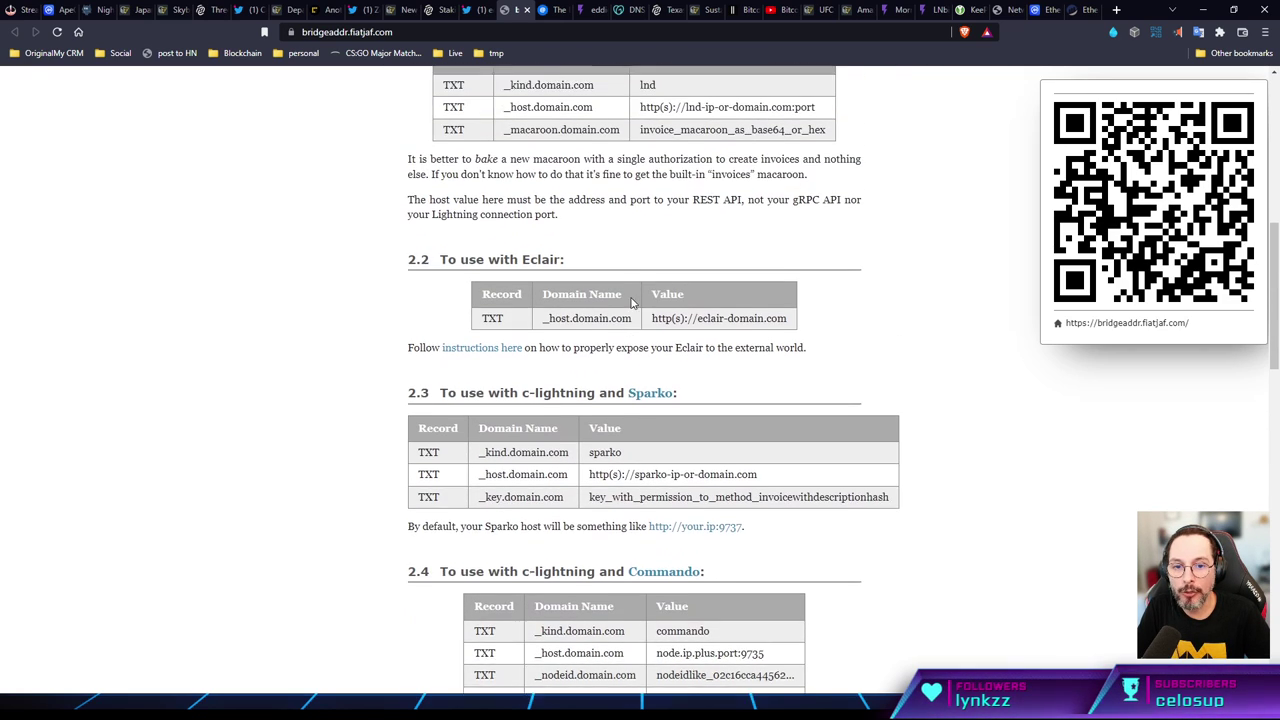
pyautogui.doubleClick(502, 333)
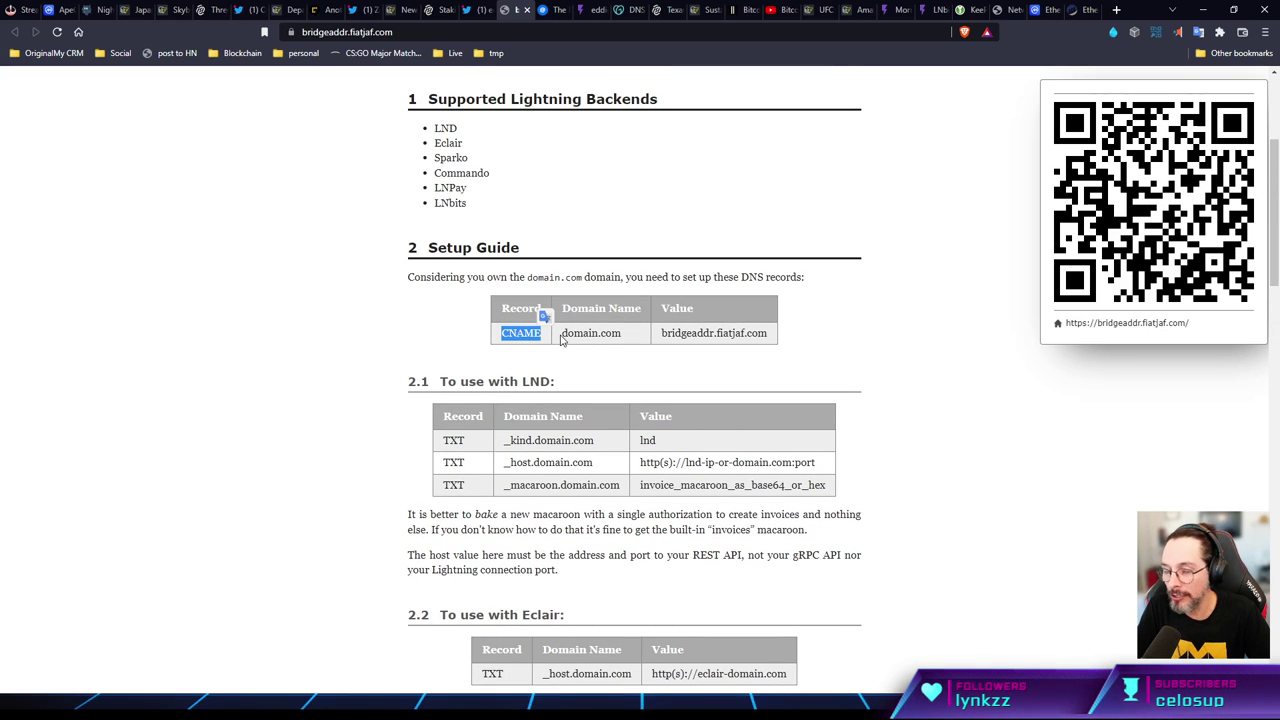
# Show the first page of the domain's GoDaddy DNS records and highlight the type, name and data of the "sats" CNAME.
pyautogui.click(630, 10)
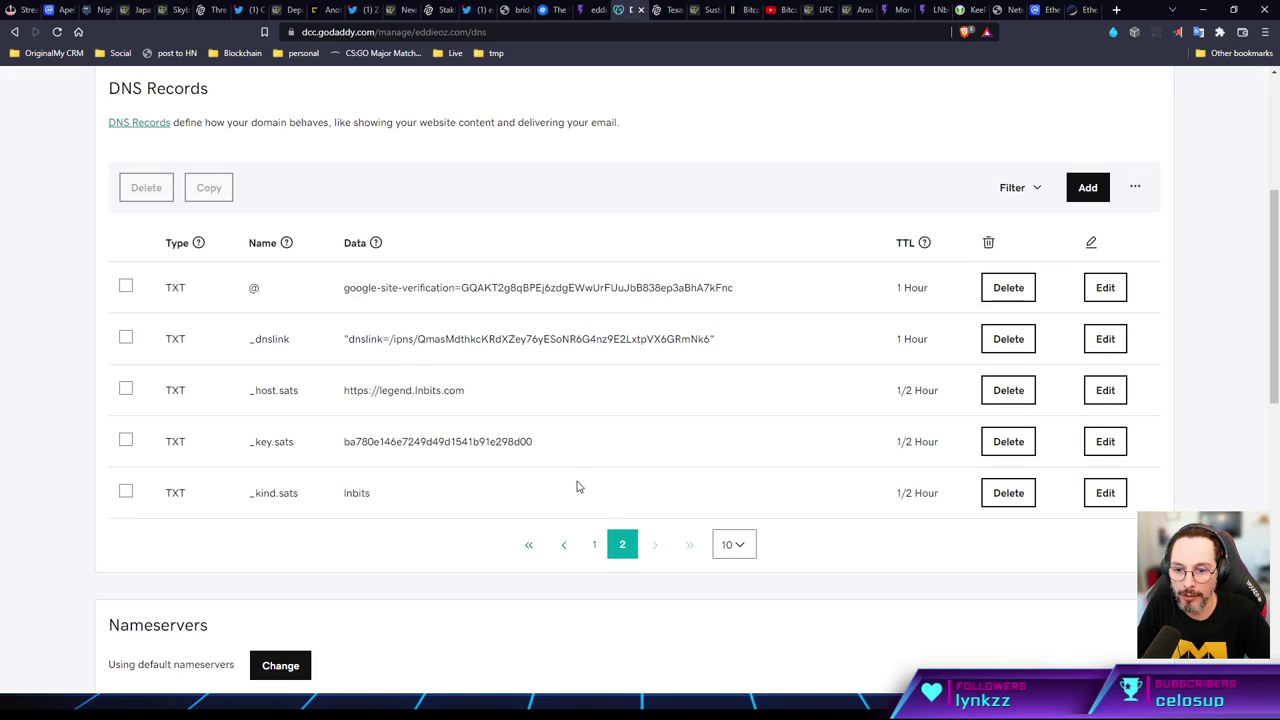
pyautogui.click(567, 549)
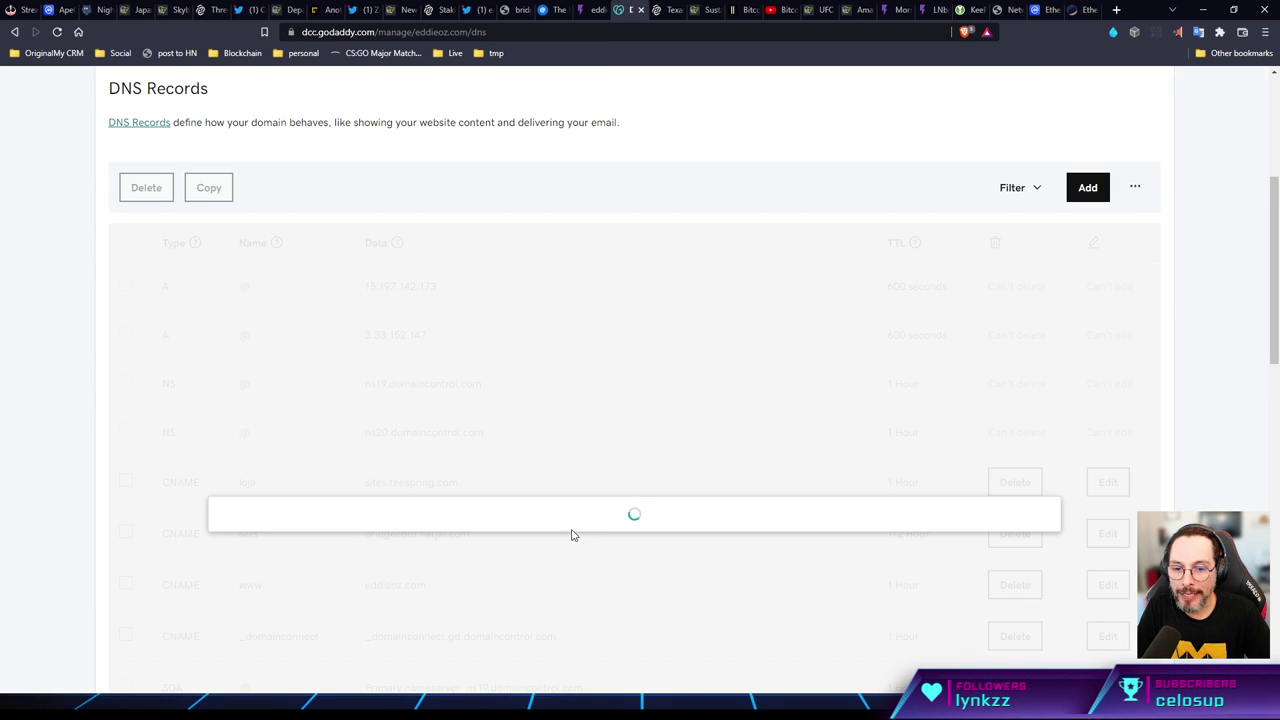
pyautogui.scroll(-2, 543, 420)
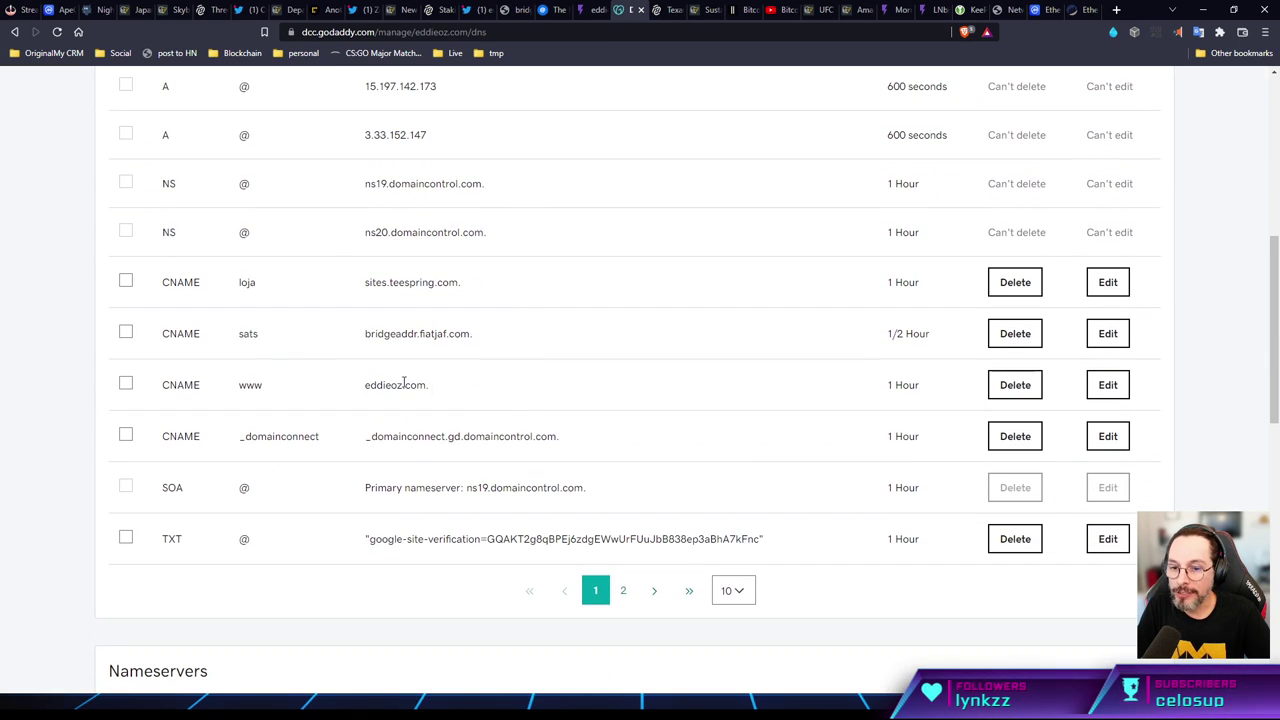
pyautogui.doubleClick(172, 335)
pyautogui.doubleClick(248, 334)
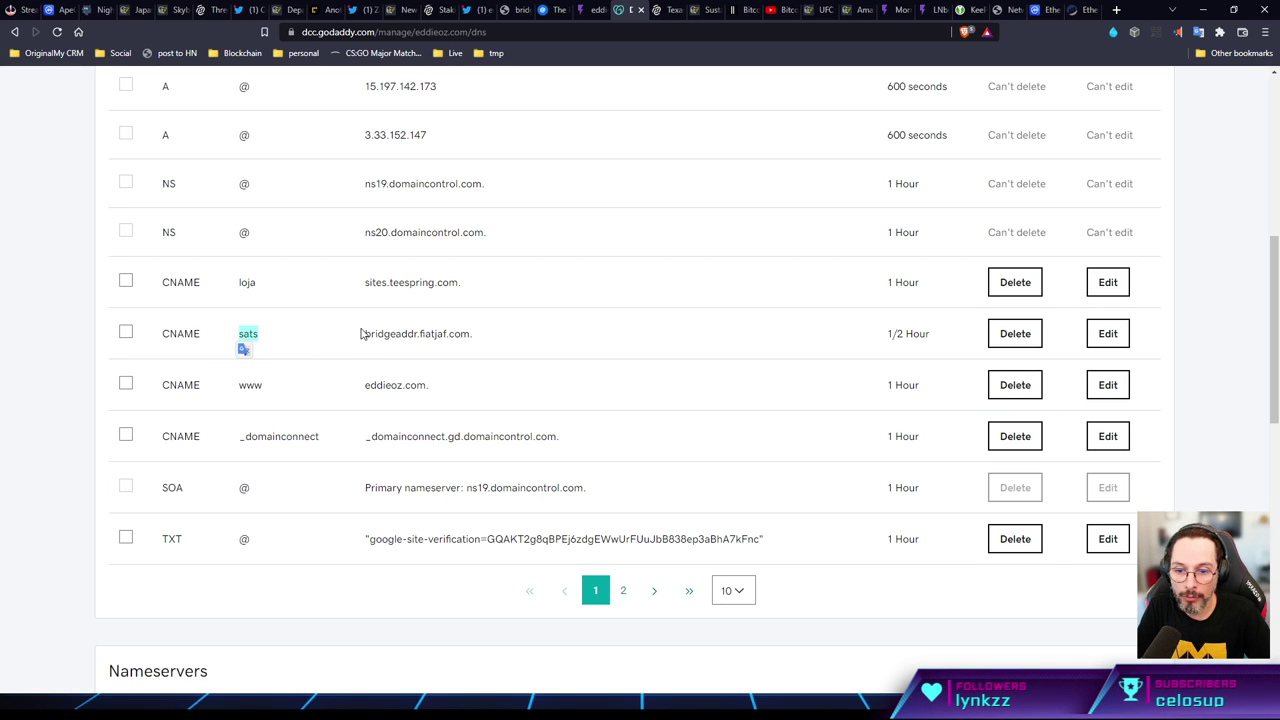
pyautogui.moveTo(365, 335); pyautogui.dragTo(477, 340)
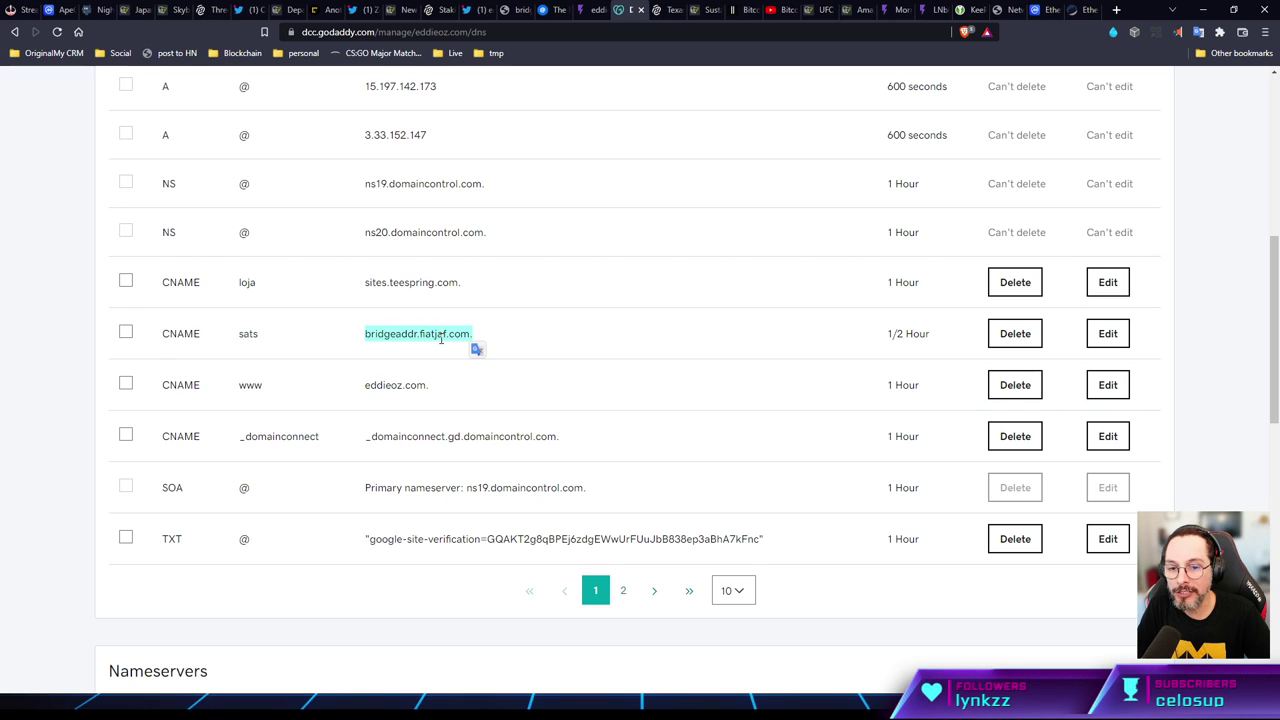
# Return to the bridgeaddr Setup Guide and highlight the CNAME row's domain.com name and bridgeaddr.fiatjaf.com value.
pyautogui.click(516, 10)
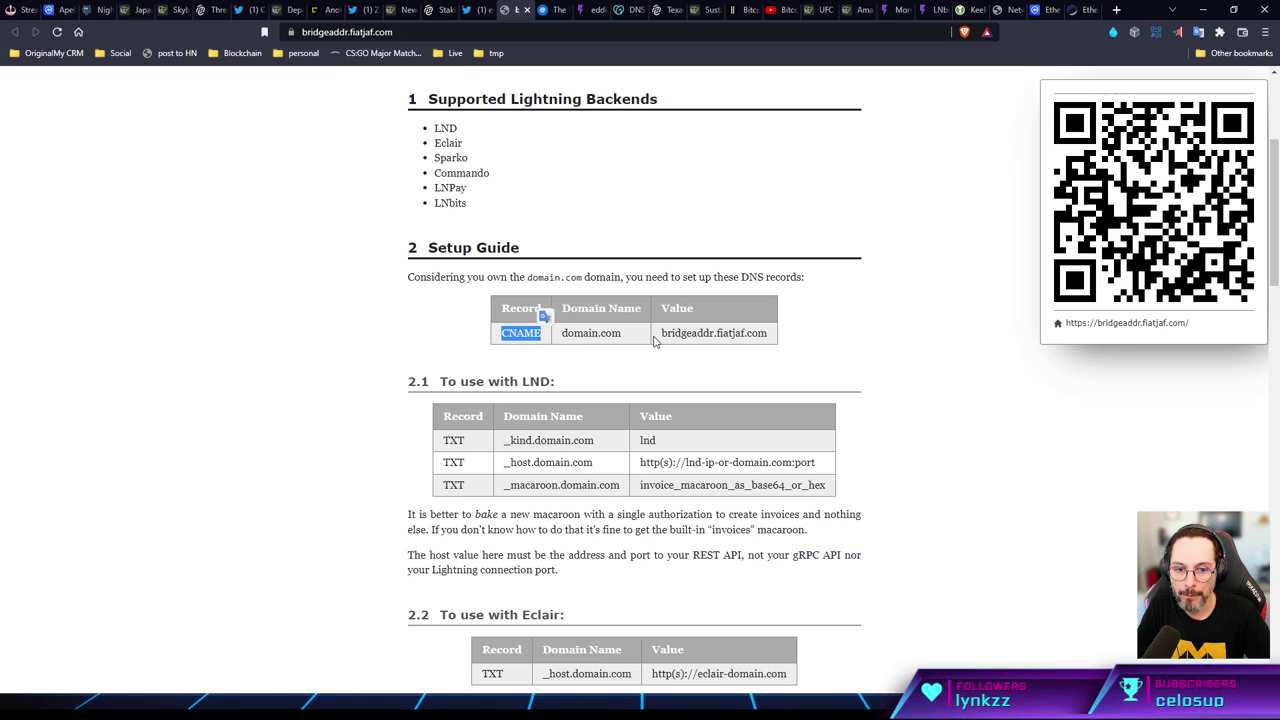
pyautogui.moveTo(559, 334); pyautogui.dragTo(628, 340)
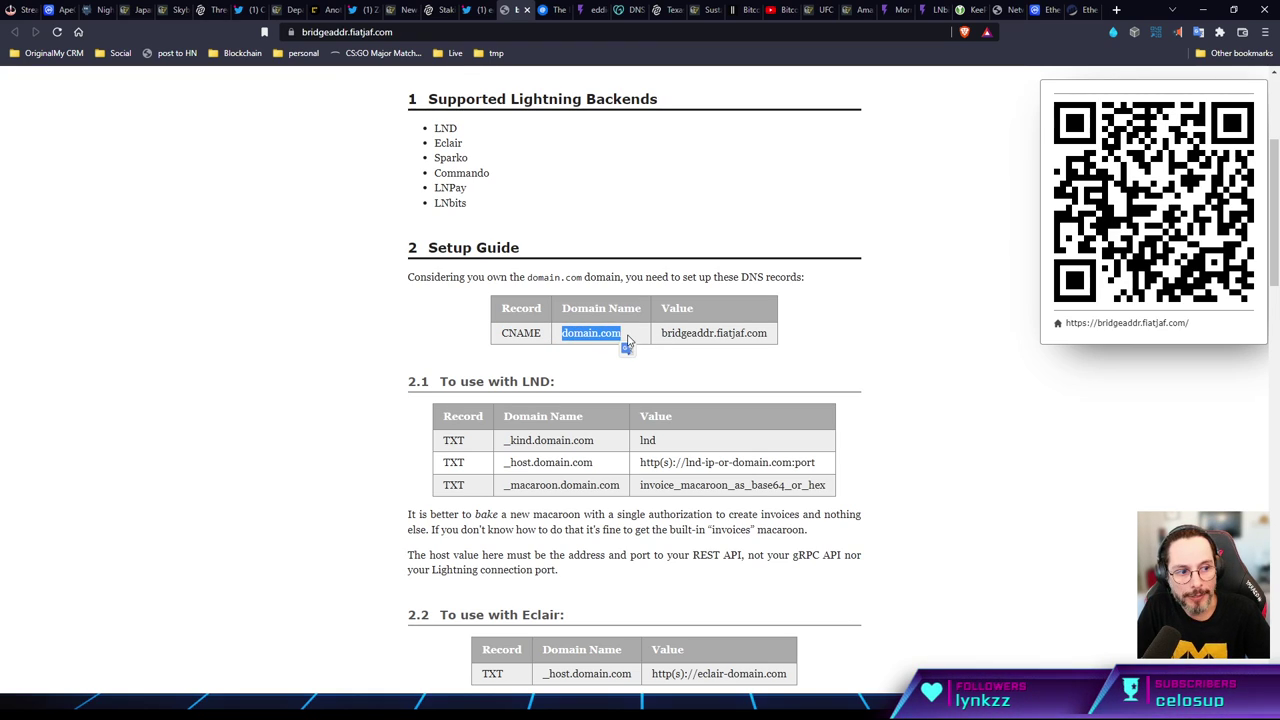
pyautogui.moveTo(659, 334); pyautogui.dragTo(778, 343)
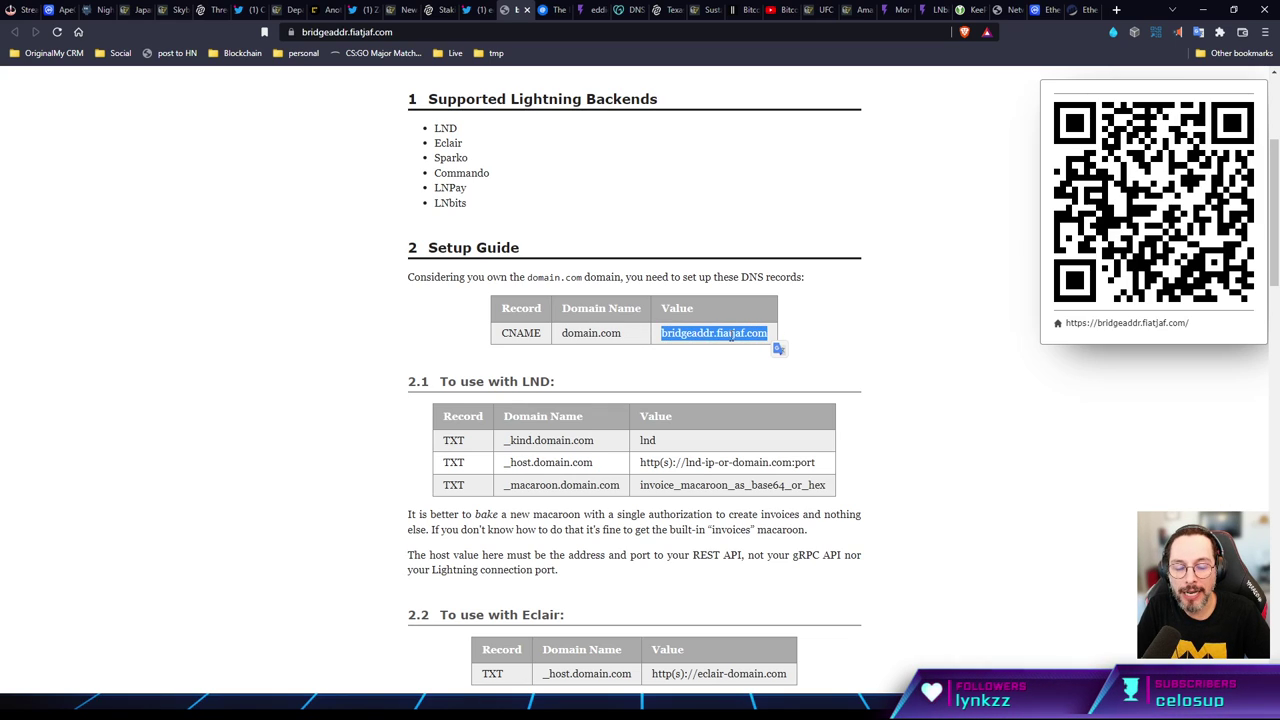
# Highlight the whole "sats" CNAME row in the GoDaddy DNS records, then show the second page of records.
pyautogui.click(621, 10)
pyautogui.moveTo(161, 337); pyautogui.dragTo(527, 336)
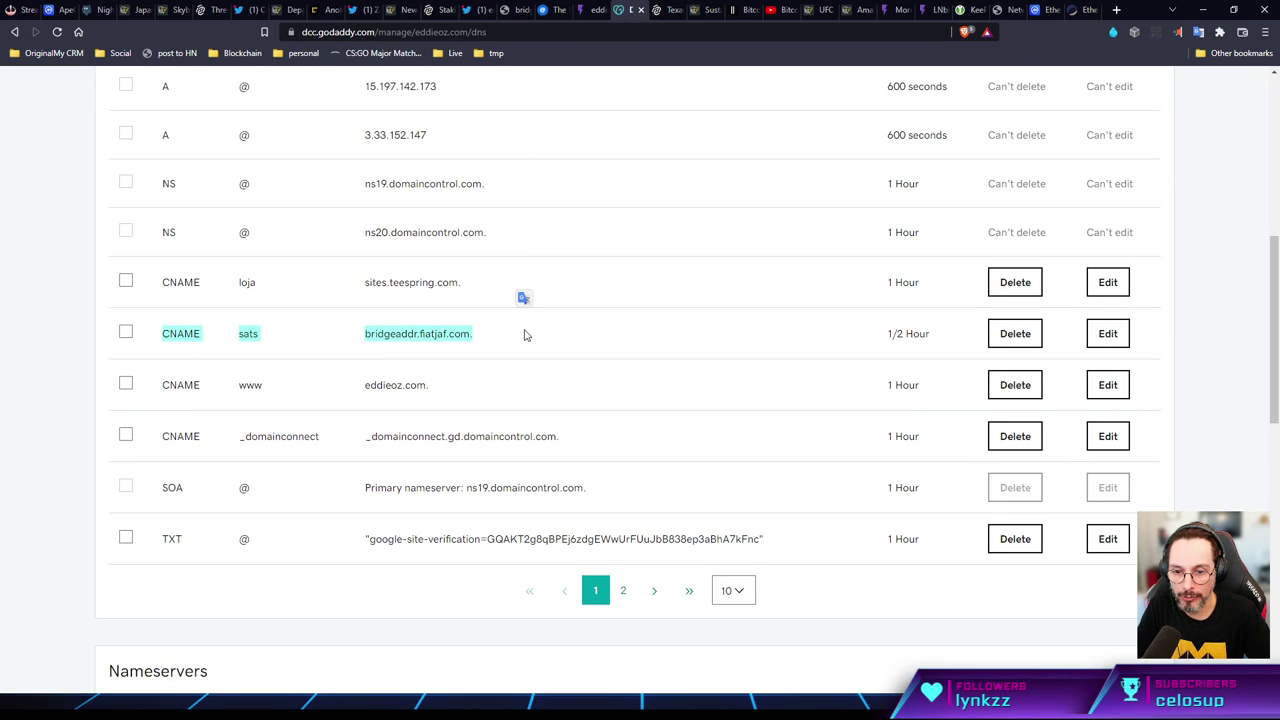
pyautogui.click(655, 592)
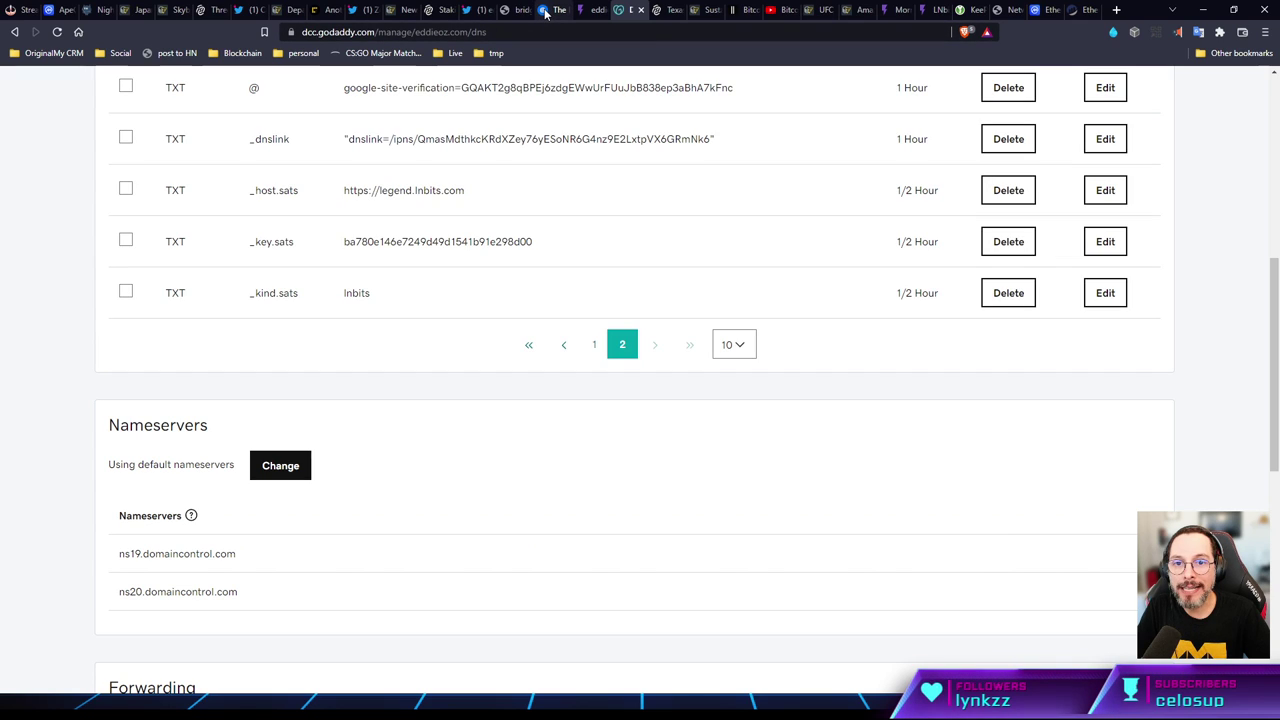
# Return to the bridgeaddr page and highlight the _kind prefix in the LNbits TXT record table.
pyautogui.click(503, 10)
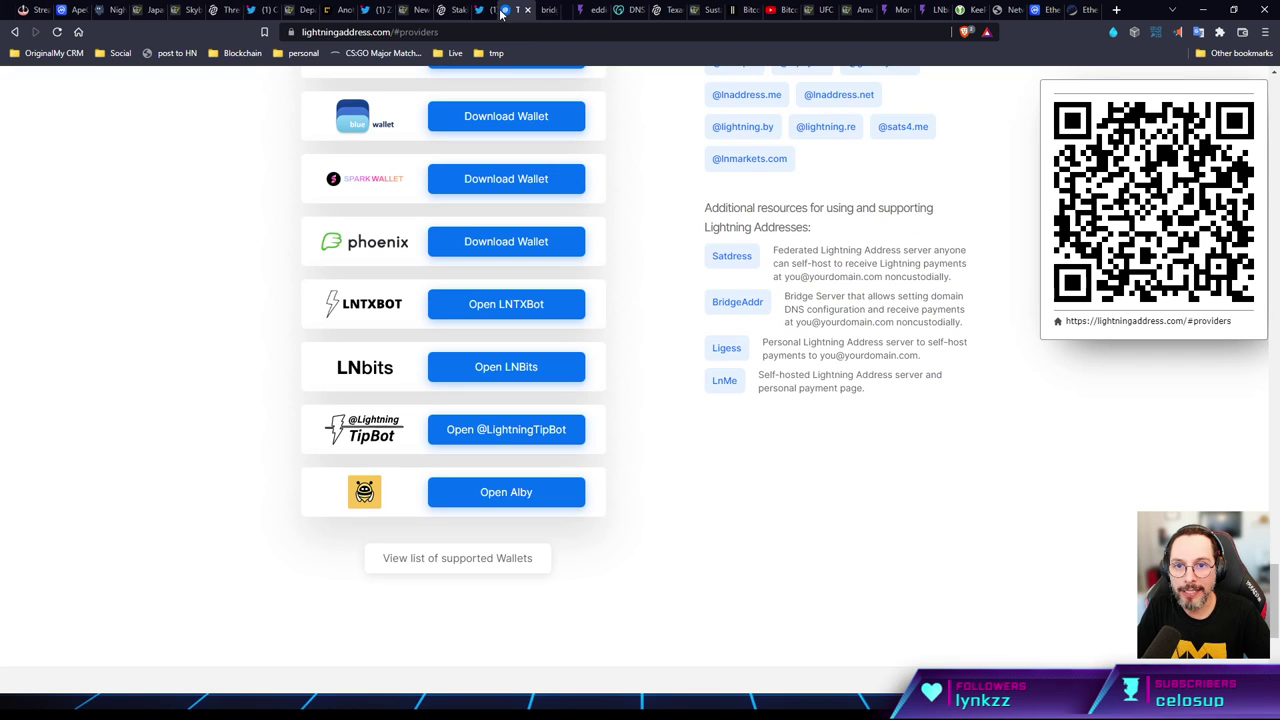
pyautogui.click(550, 10)
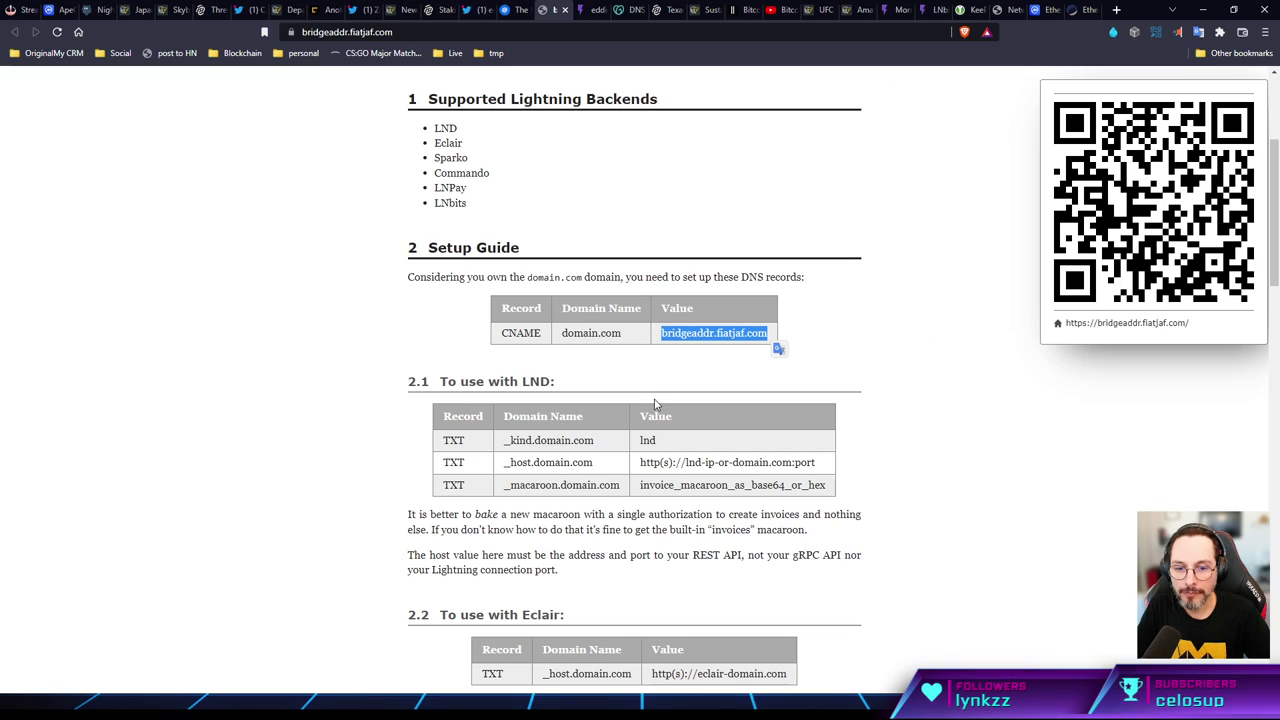
pyautogui.scroll(-15, 556, 396)
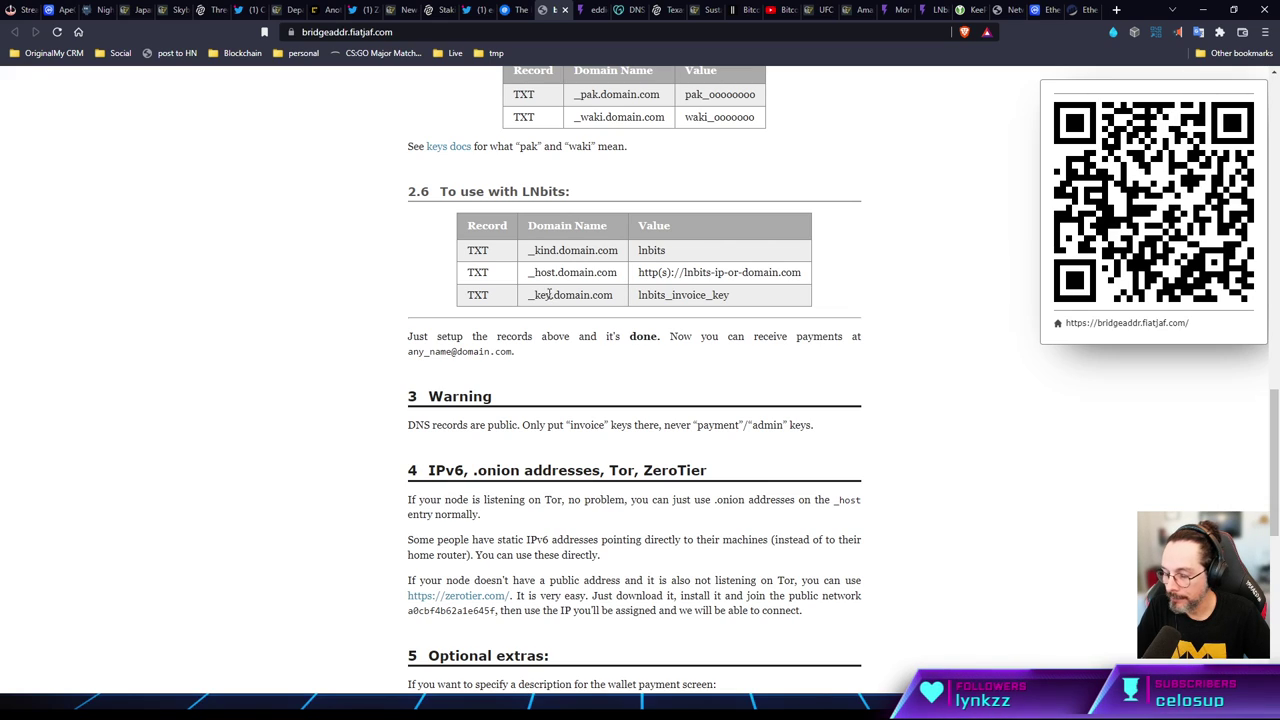
pyautogui.moveTo(557, 249); pyautogui.dragTo(528, 232)
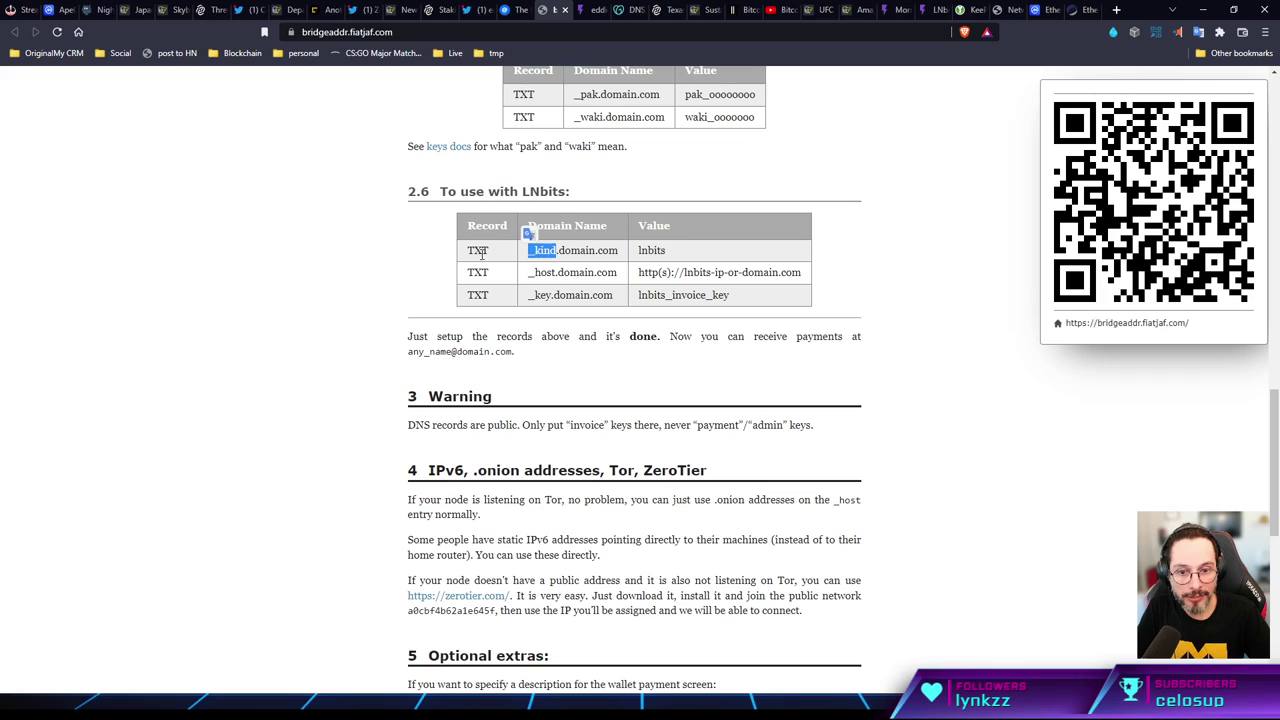
pyautogui.doubleClick(651, 250)
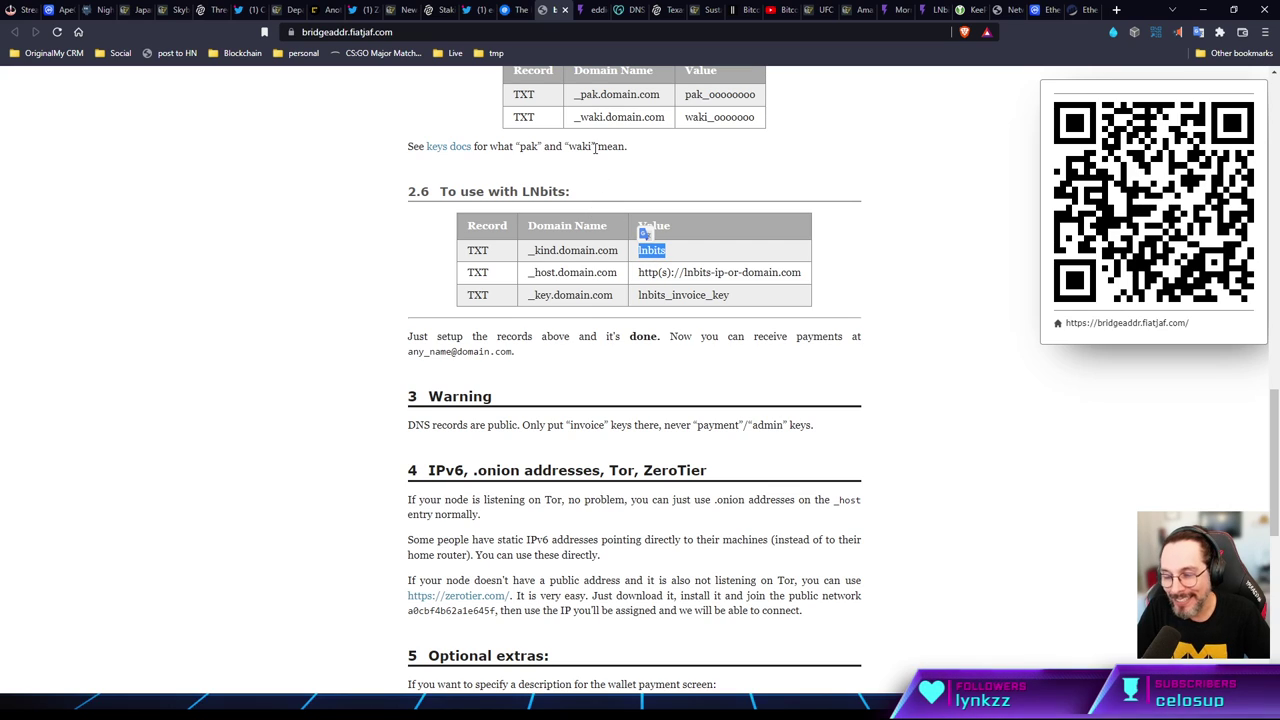
pyautogui.click(588, 14)
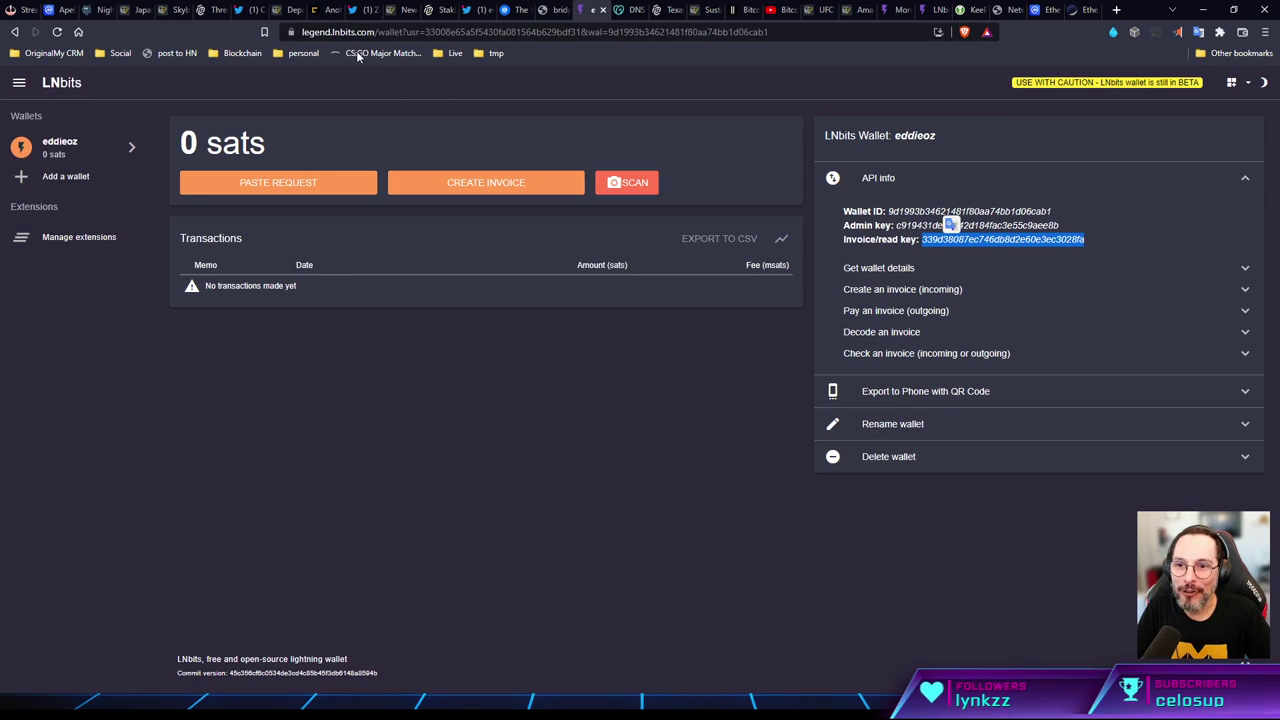
pyautogui.click(326, 37)
pyautogui.moveTo(375, 33); pyautogui.dragTo(302, 33)
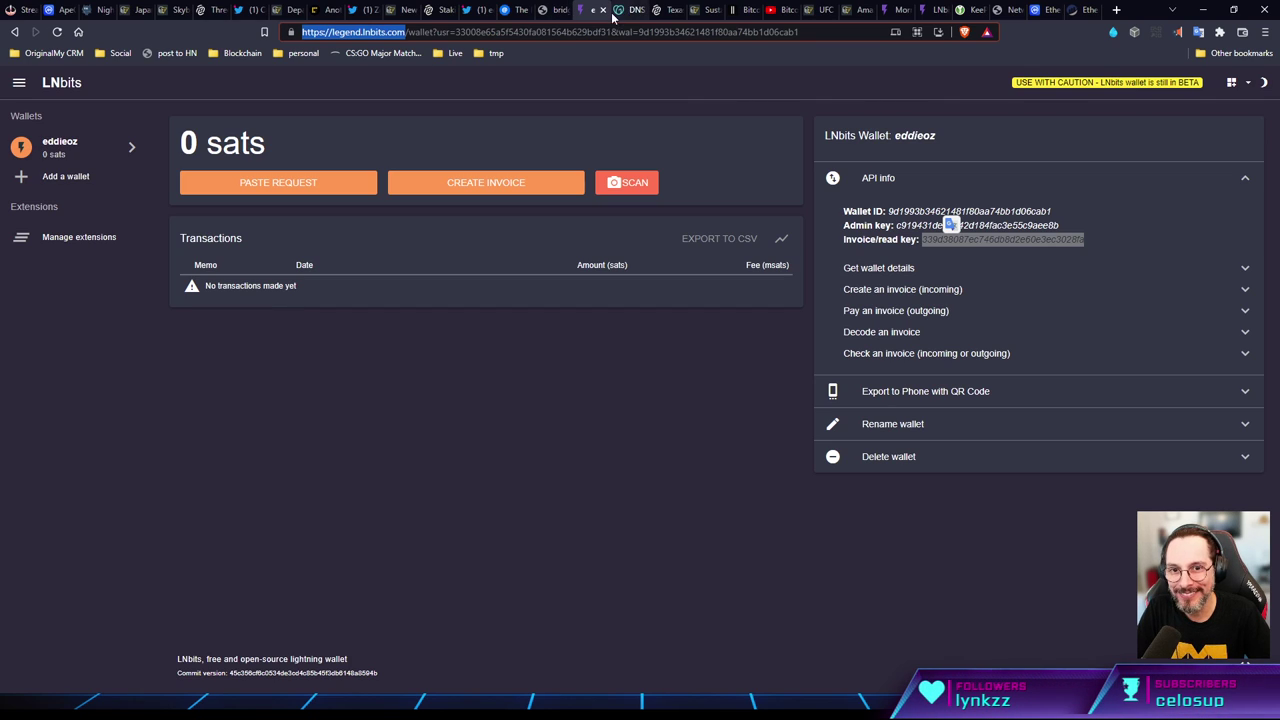
# Highlight lnbits_invoice_key in the bridgeaddr LNbits table, then highlight the matching Invoice/read key in the LNbits wallet's API info.
pyautogui.click(552, 10)
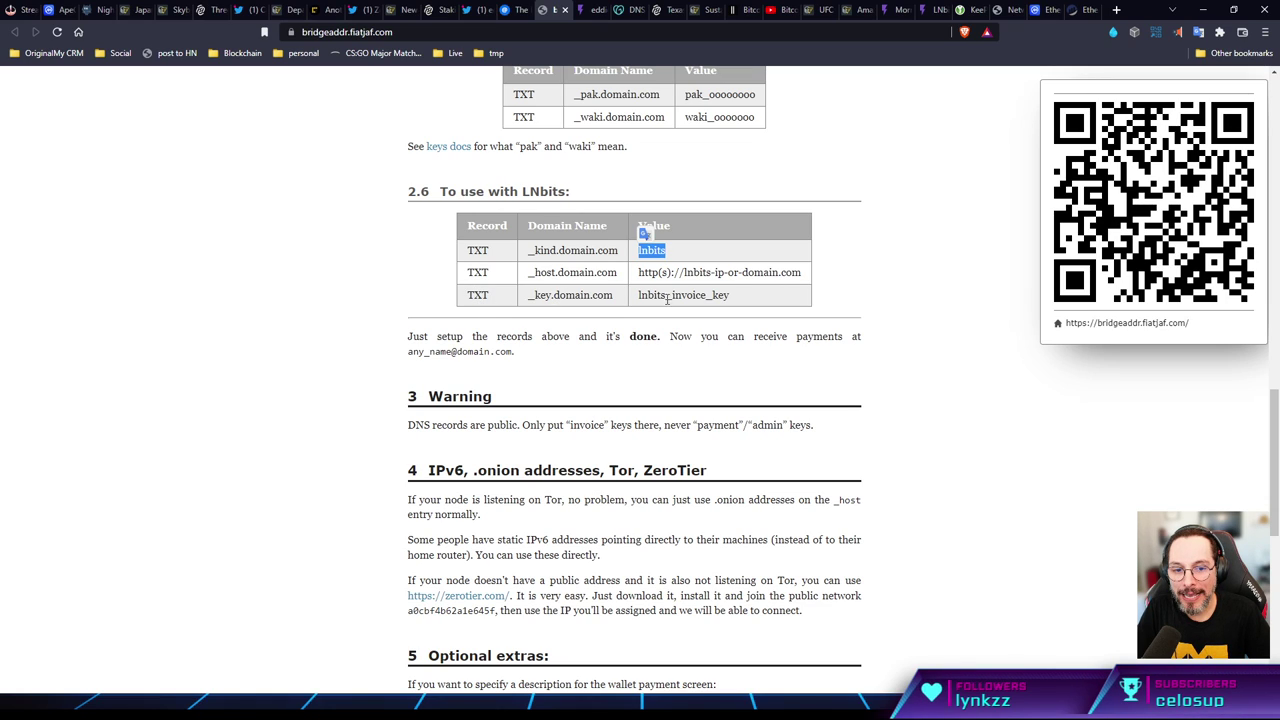
pyautogui.moveTo(736, 297); pyautogui.dragTo(630, 284)
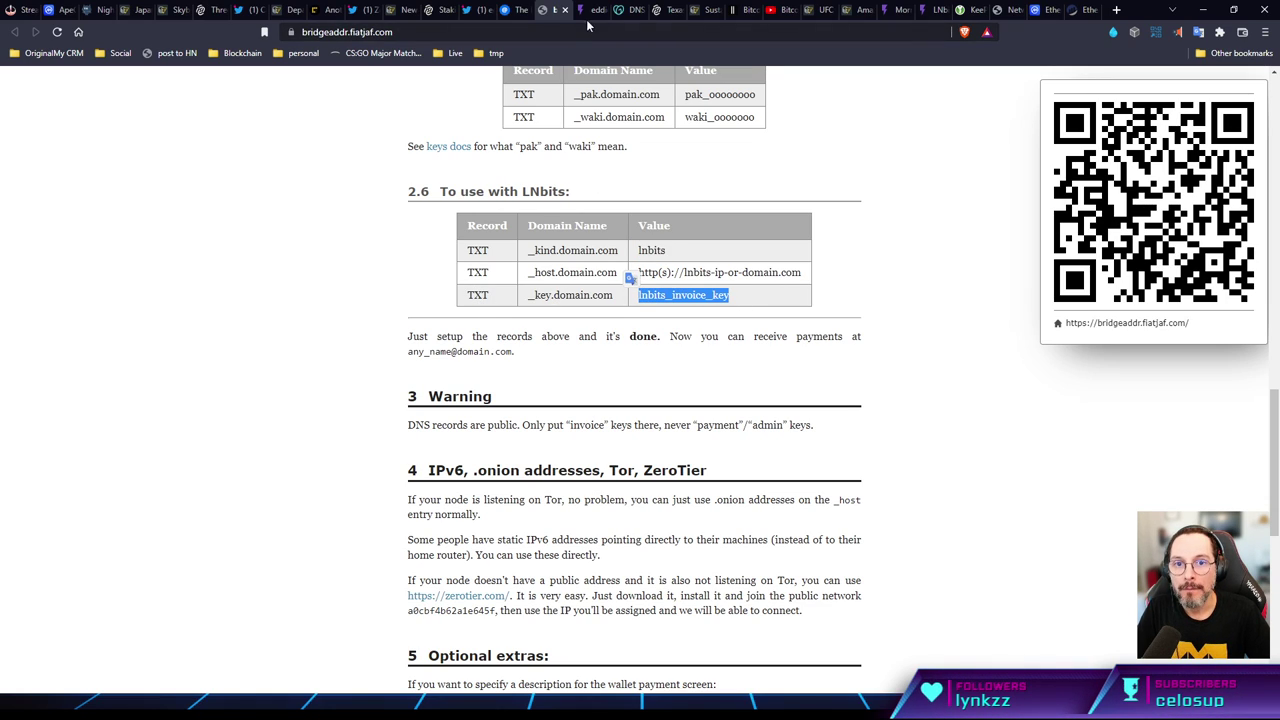
pyautogui.click(580, 10)
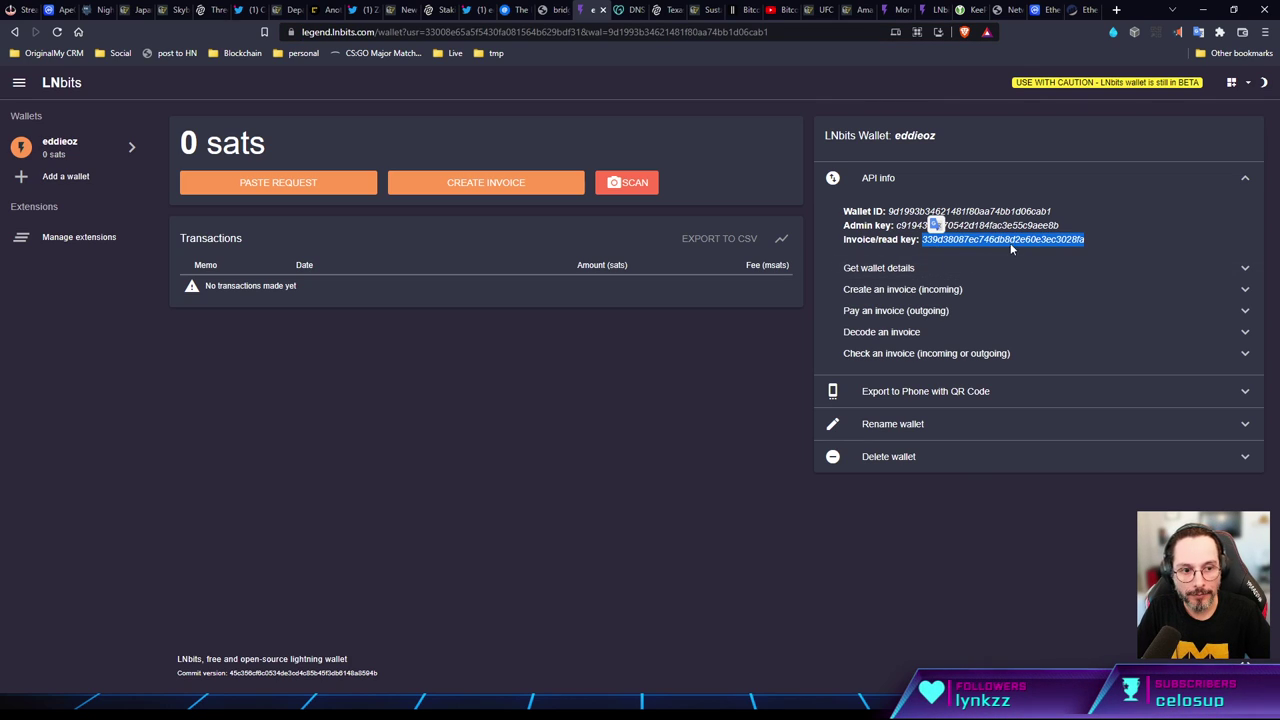
pyautogui.doubleClick(1012, 241)
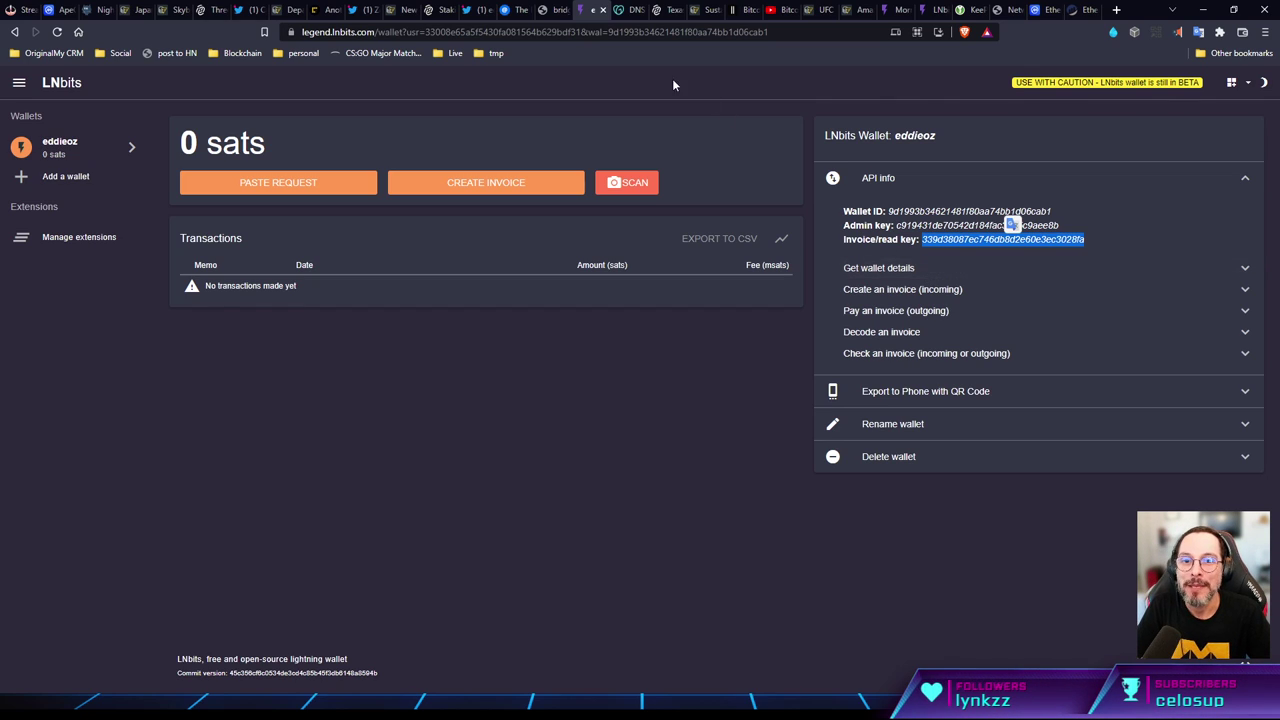
# Switch to the GoDaddy DNS records and highlight the name of the _host.sats TXT record.
pyautogui.click(628, 12)
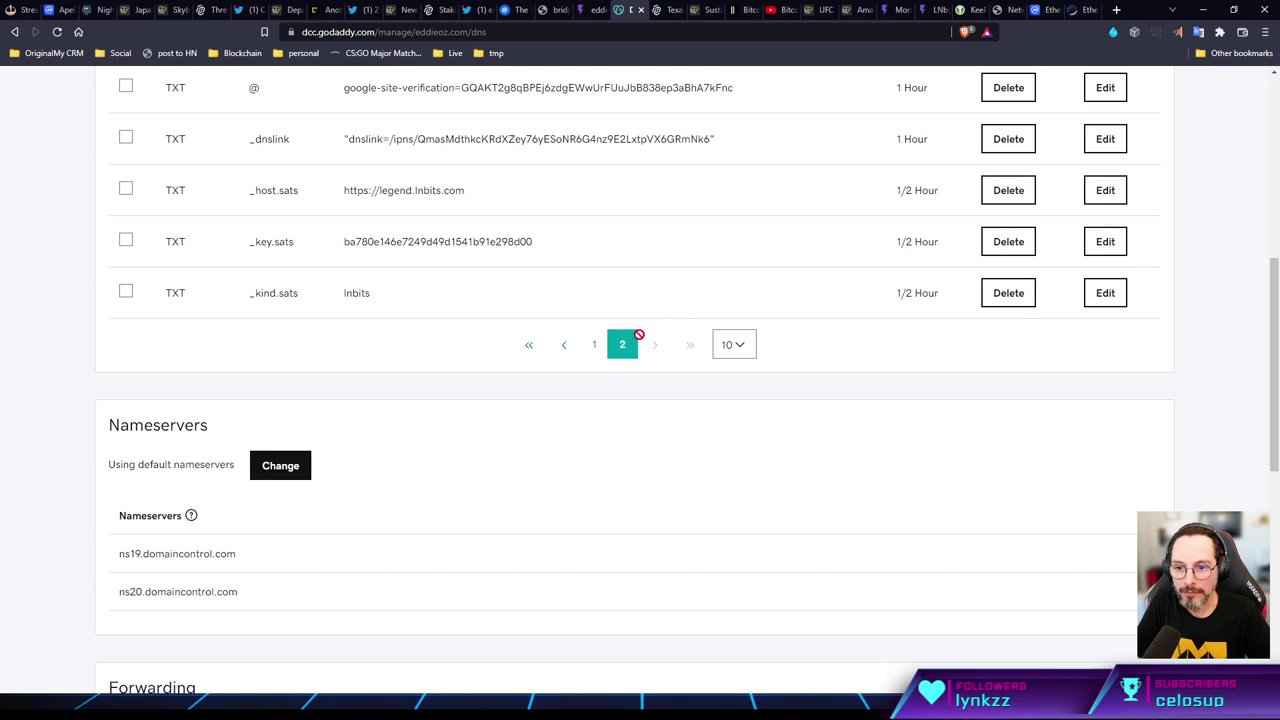
pyautogui.scroll(3, 469, 323)
pyautogui.moveTo(249, 392); pyautogui.dragTo(300, 397)
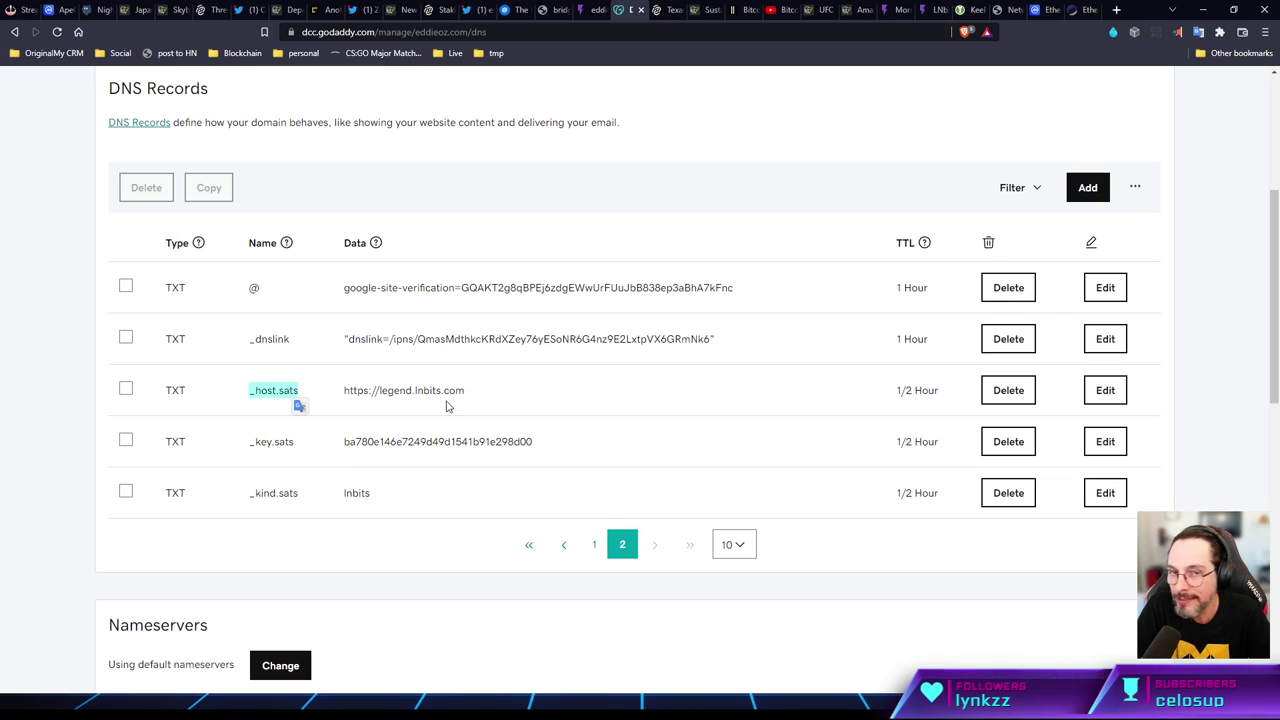
pyautogui.click(556, 10)
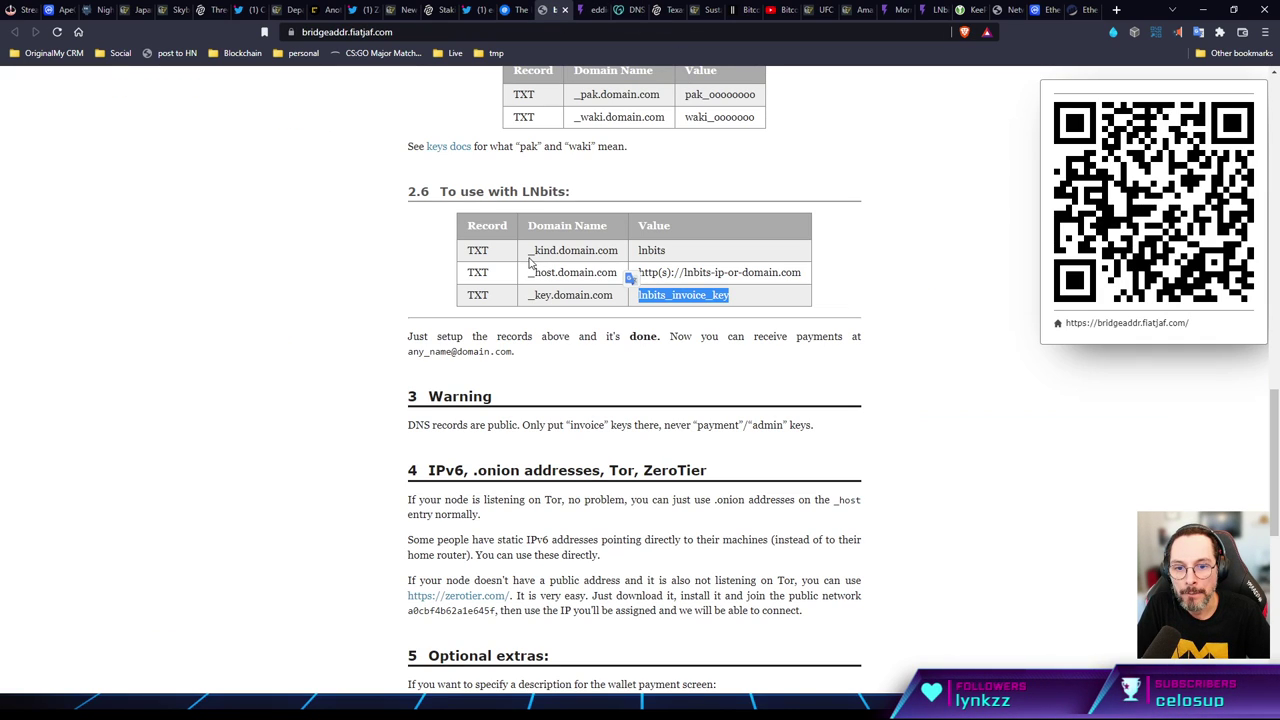
pyautogui.moveTo(528, 250); pyautogui.dragTo(619, 251)
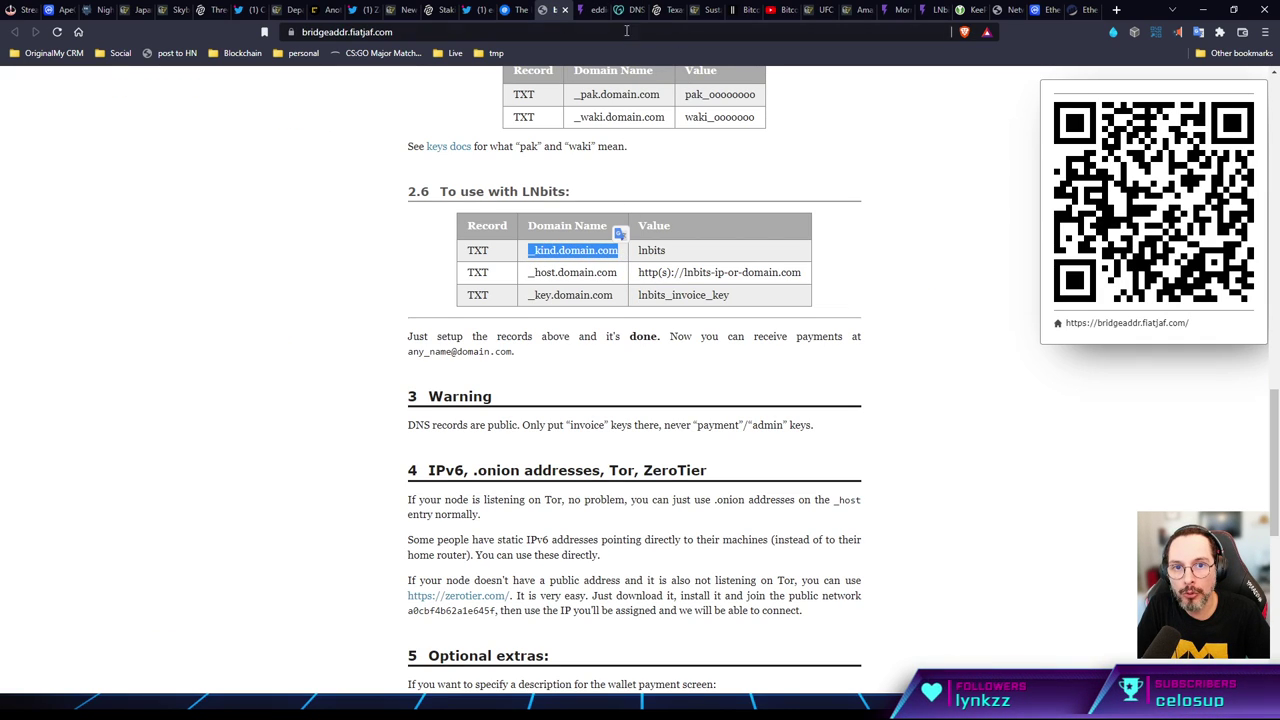
pyautogui.click(628, 10)
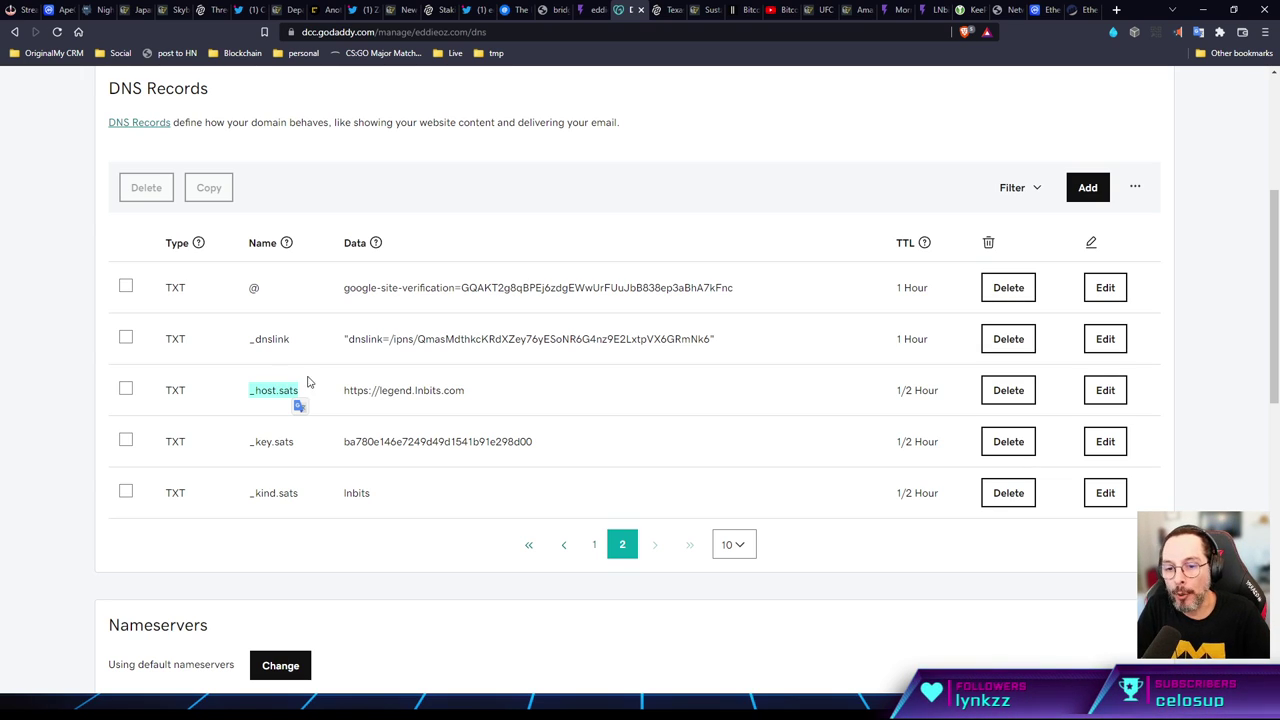
pyautogui.moveTo(469, 392); pyautogui.dragTo(342, 392)
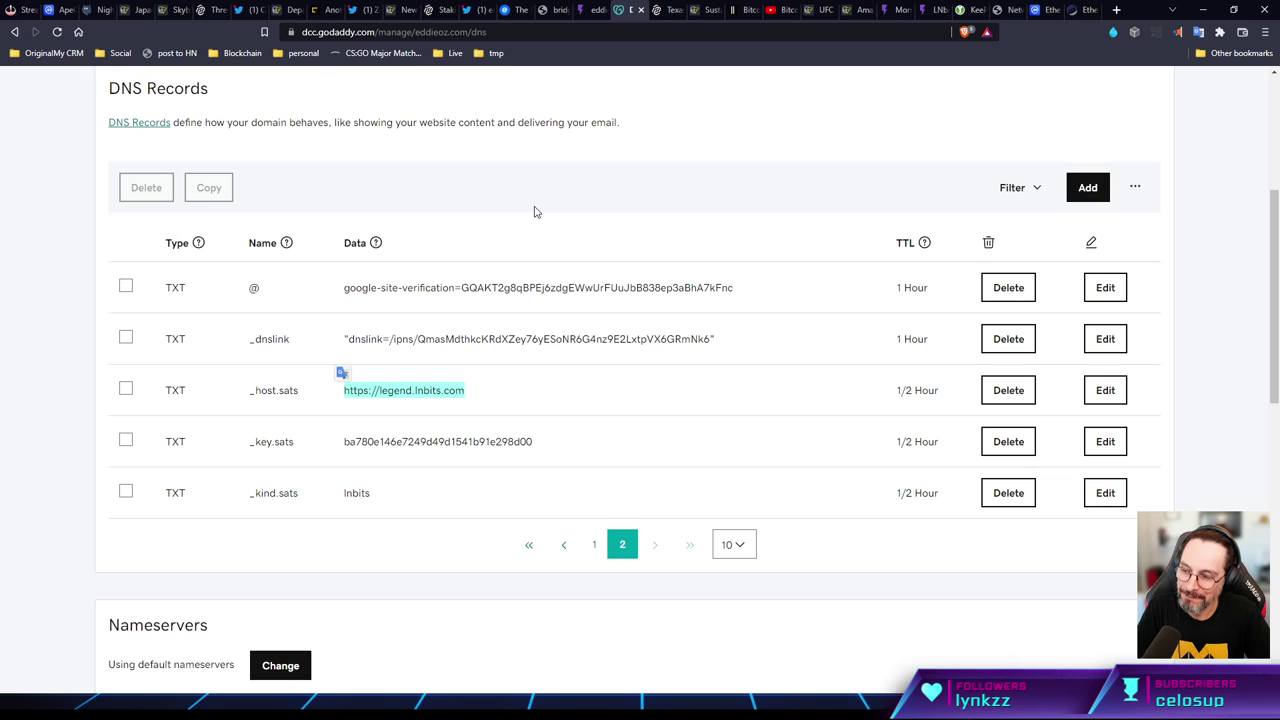
# Switch to the Twitter profile and highlight the part before the domain in the bio's Lightning address.
pyautogui.click(476, 10)
pyautogui.click(614, 456)
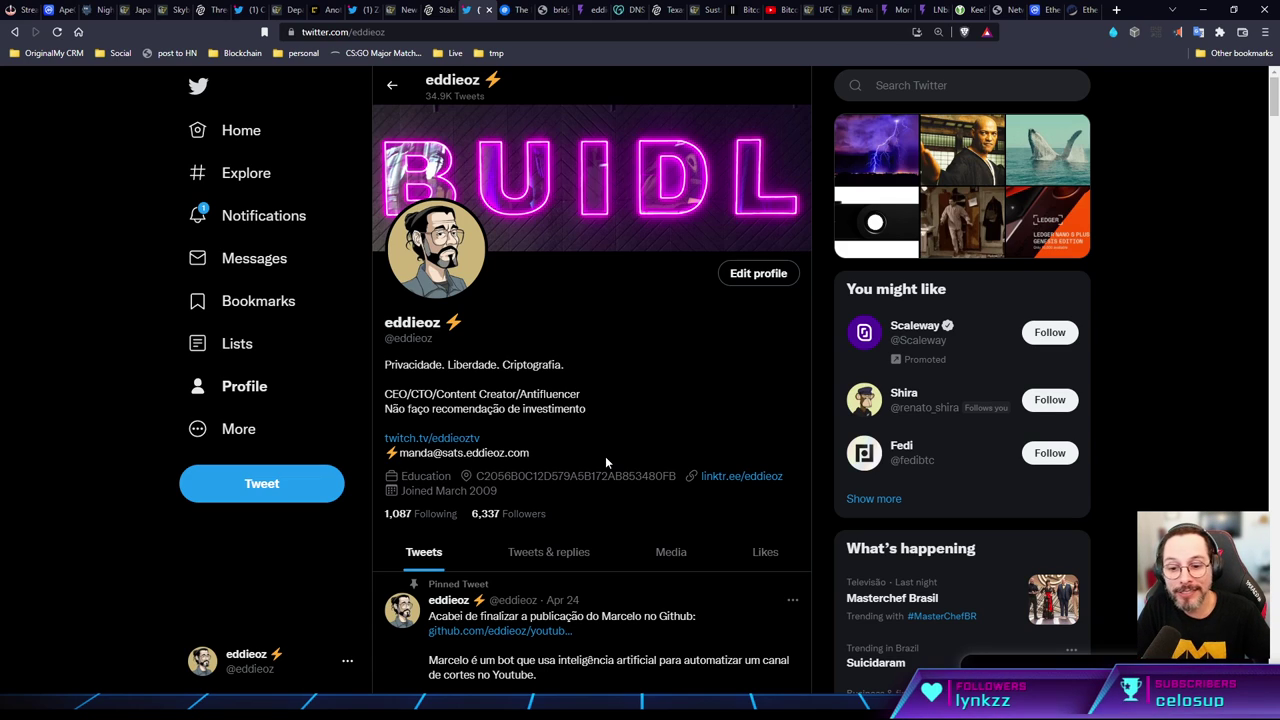
pyautogui.moveTo(441, 453); pyautogui.dragTo(399, 453)
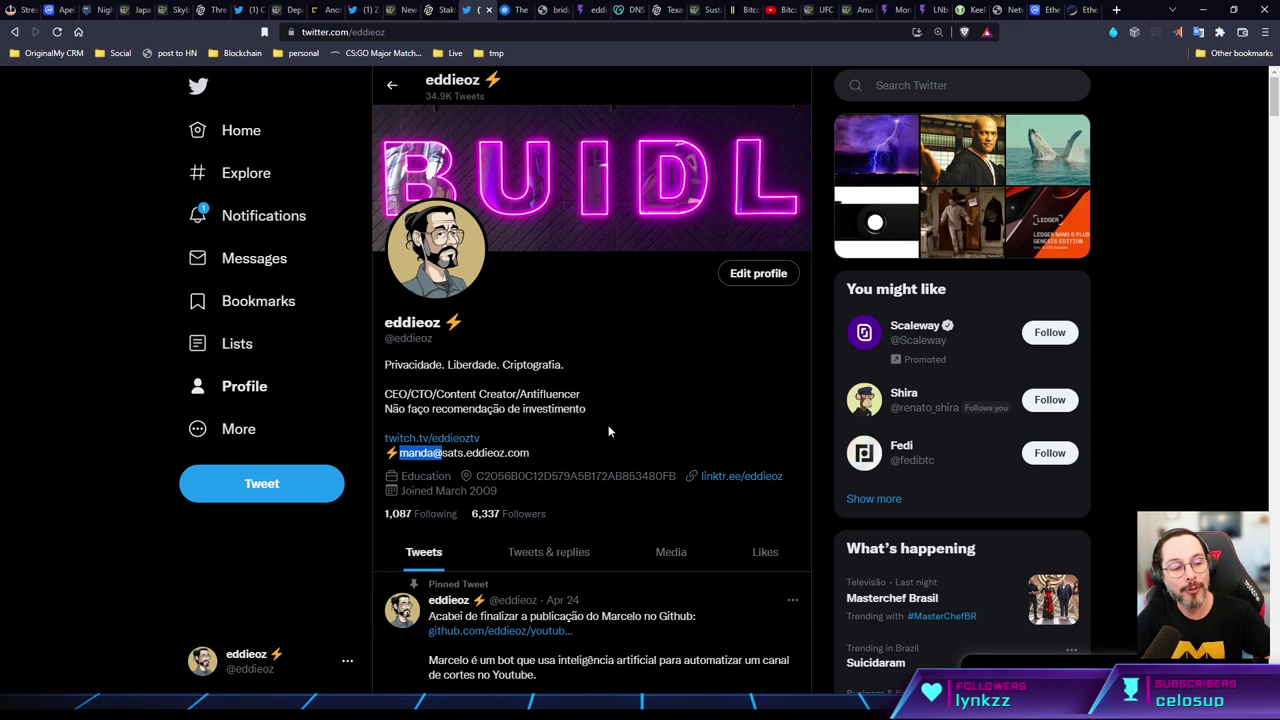
pyautogui.click(436, 452)
pyautogui.moveTo(437, 452); pyautogui.dragTo(396, 458)
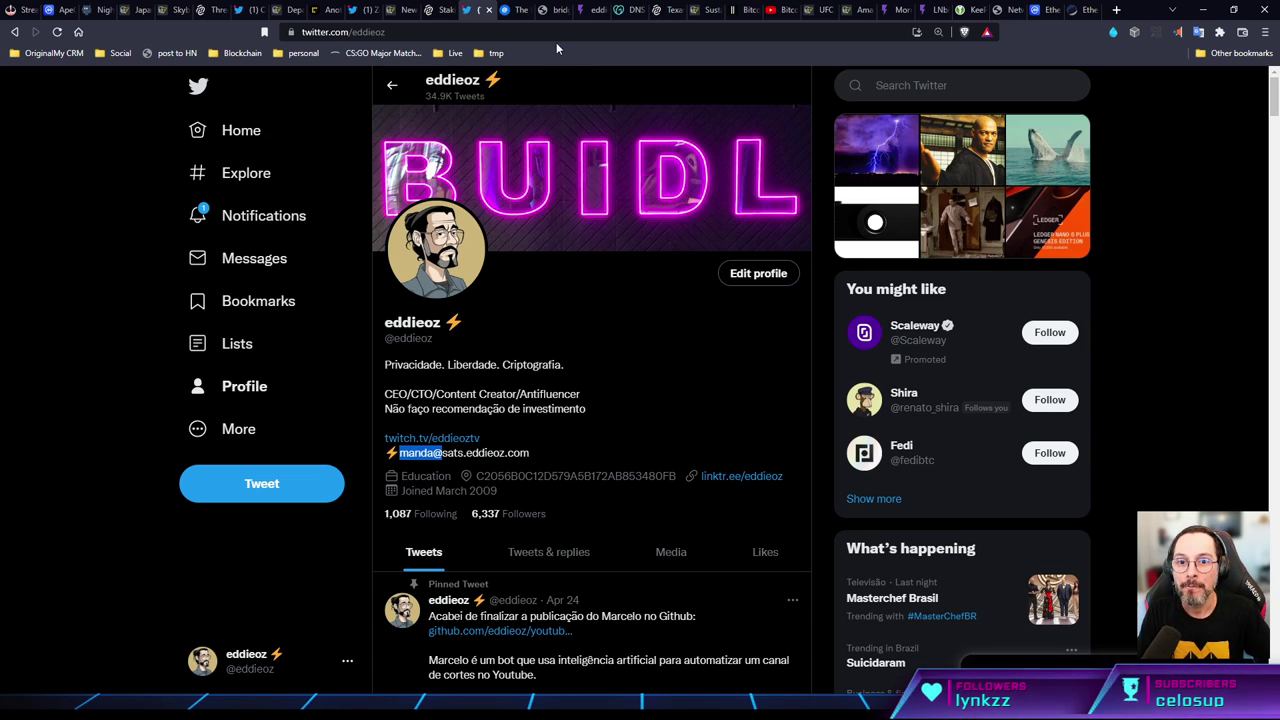
pyautogui.click(545, 12)
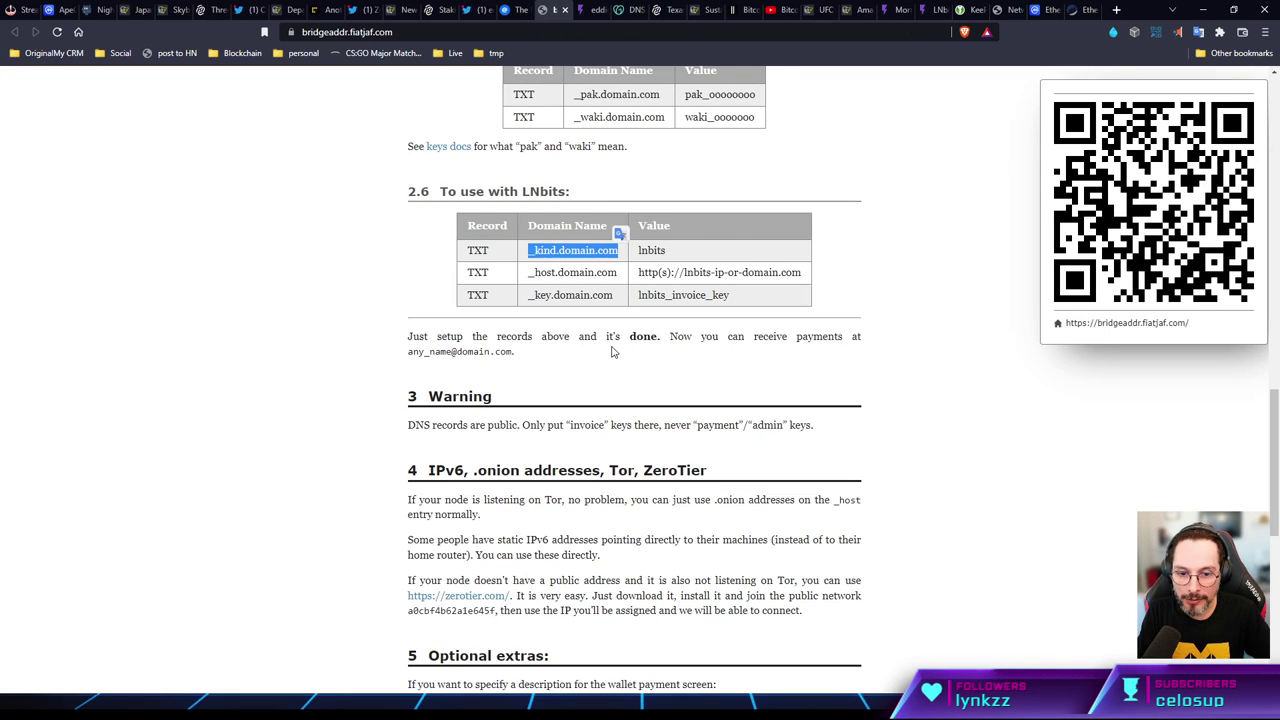
pyautogui.click(614, 352)
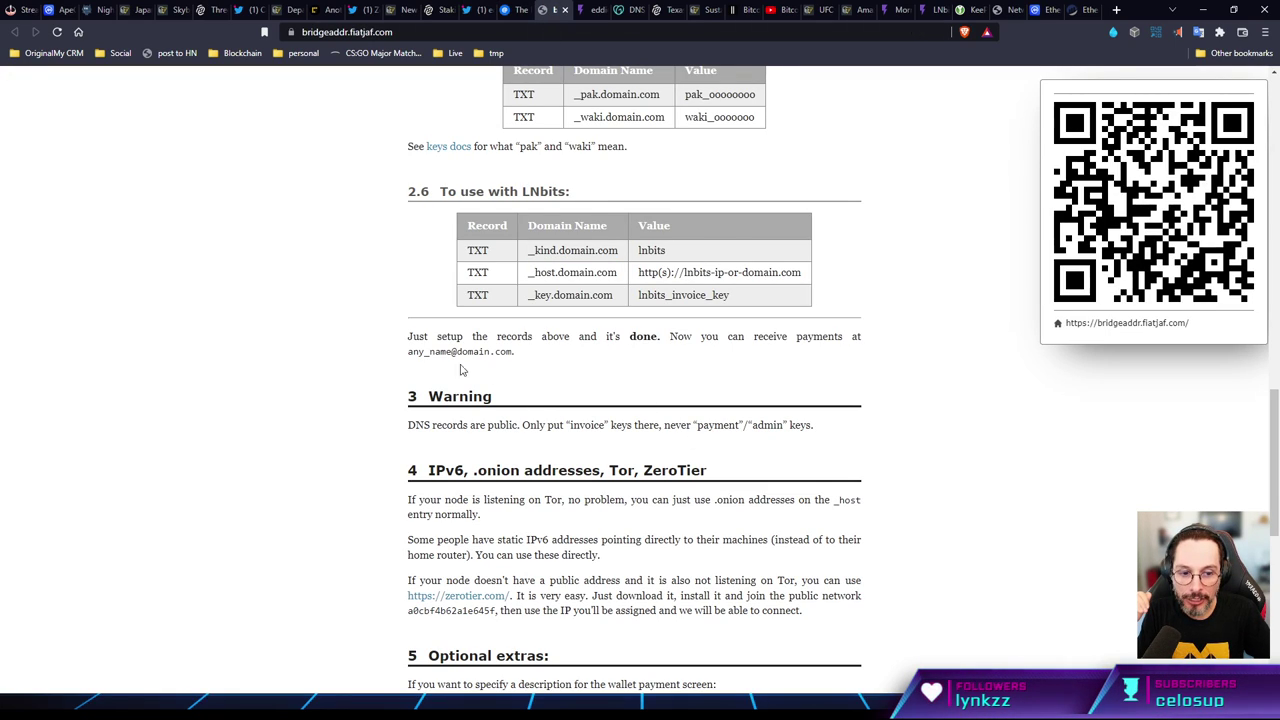
pyautogui.moveTo(408, 352); pyautogui.dragTo(522, 362)
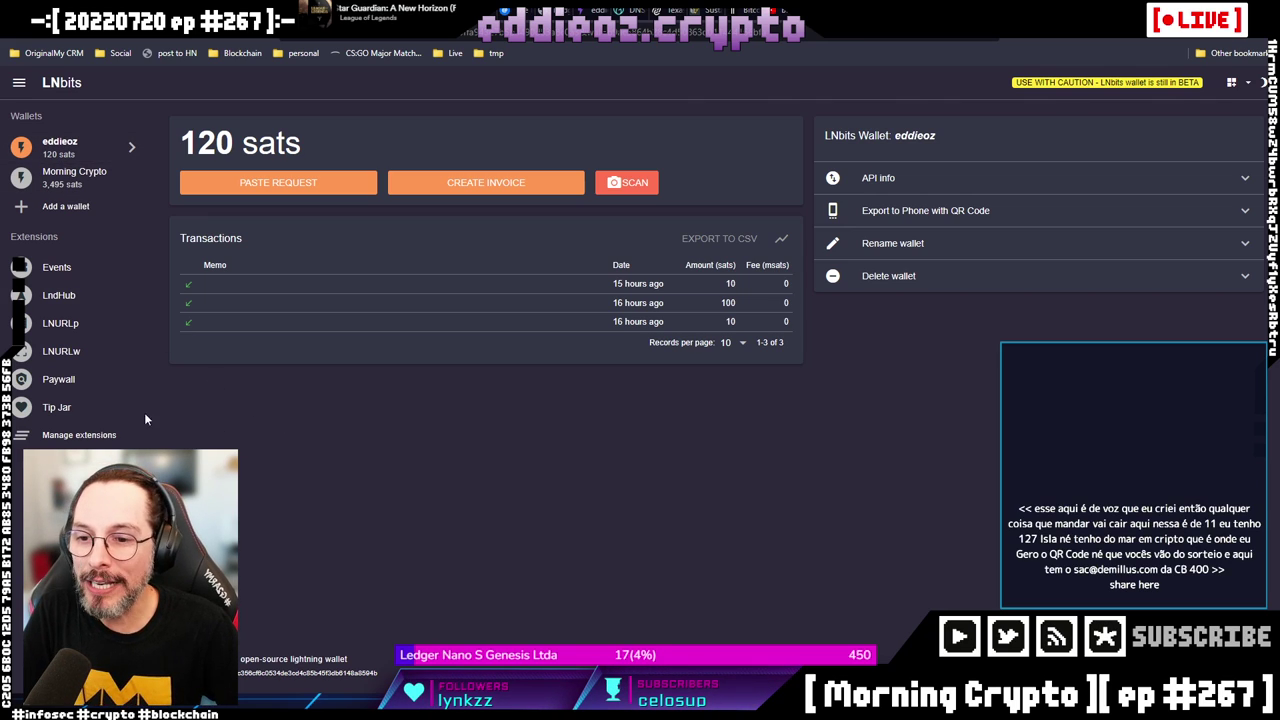
# Inspect the details of the most recent received payment in the LNbits wallet twice, closing them each time.
pyautogui.click(188, 283)
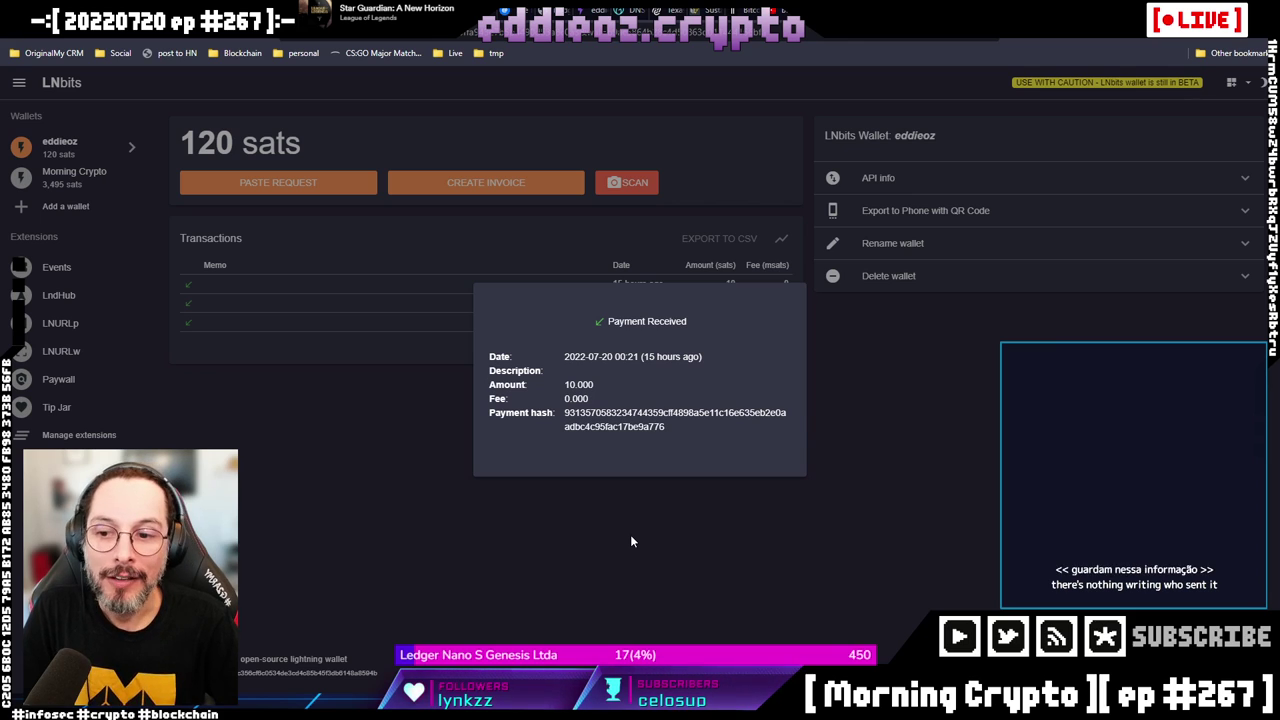
pyautogui.click(531, 484)
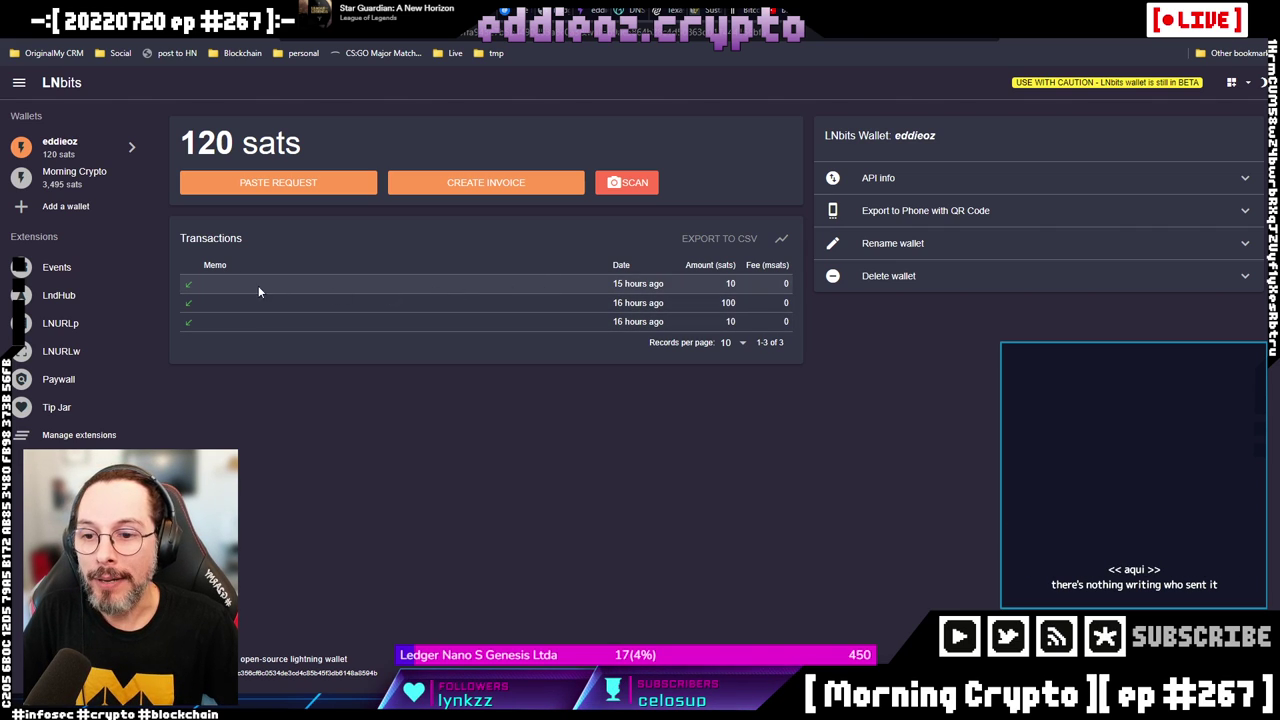
pyautogui.click(208, 285)
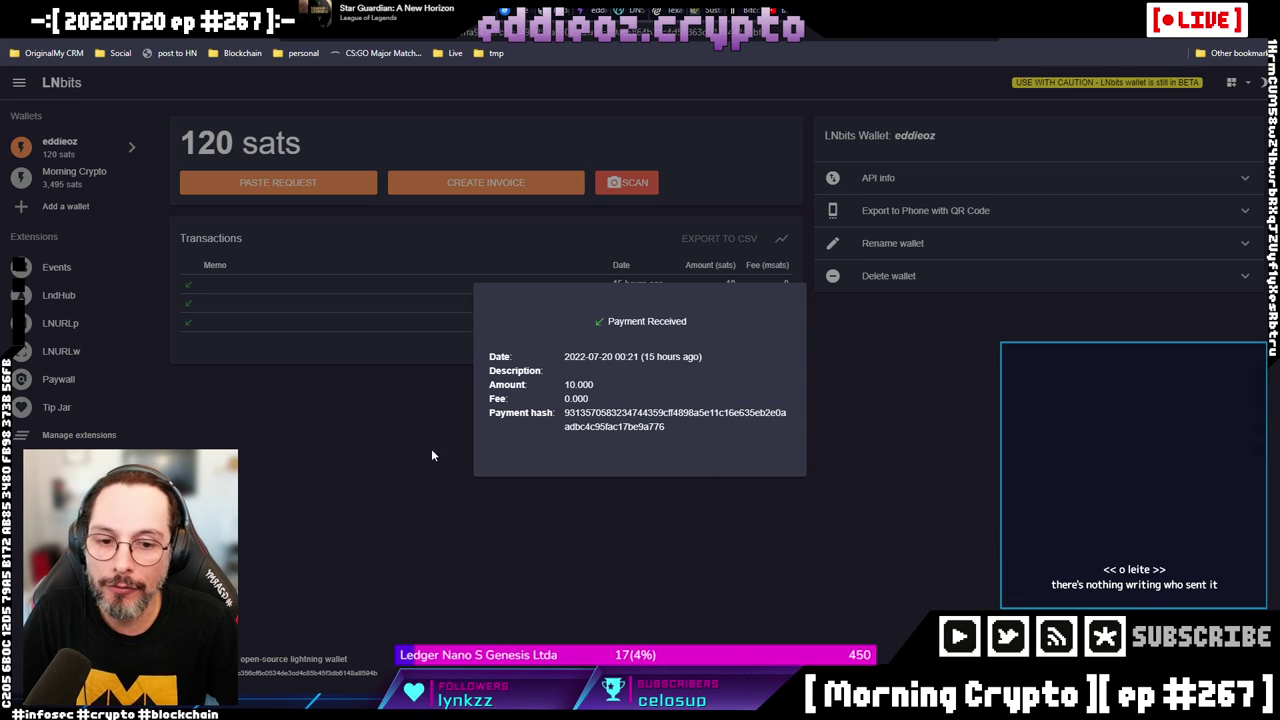
pyautogui.click(310, 432)
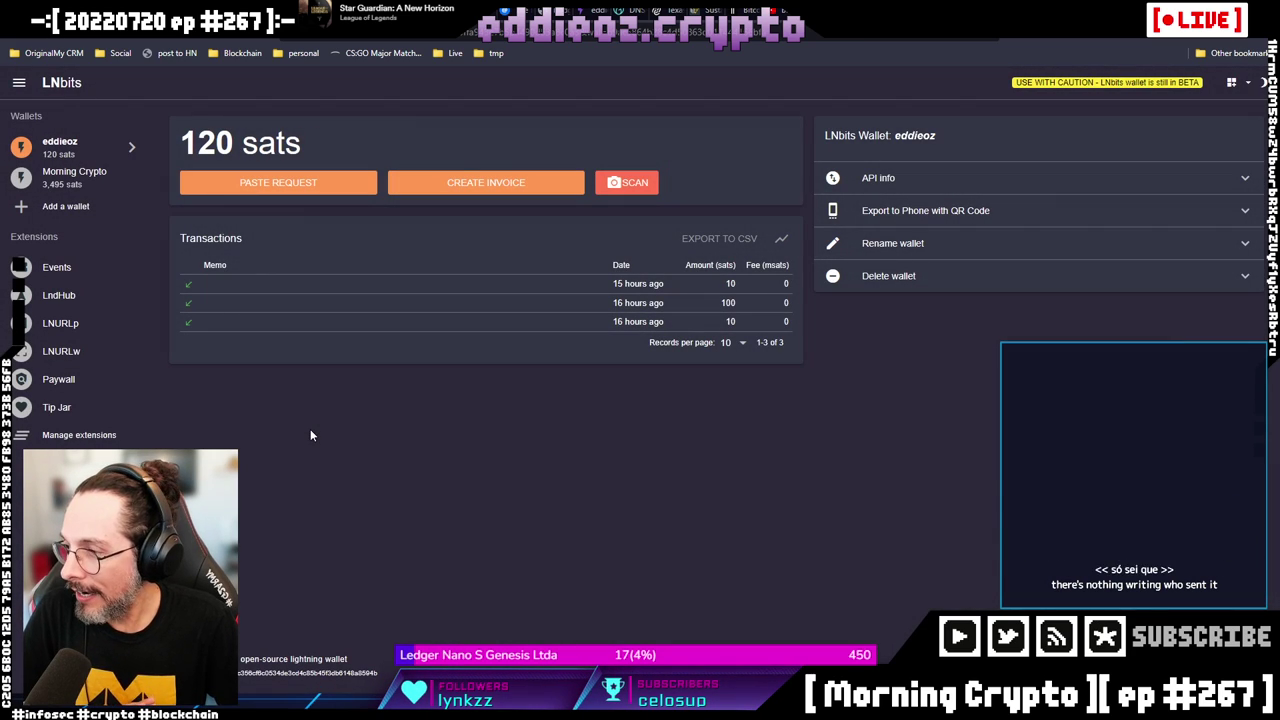
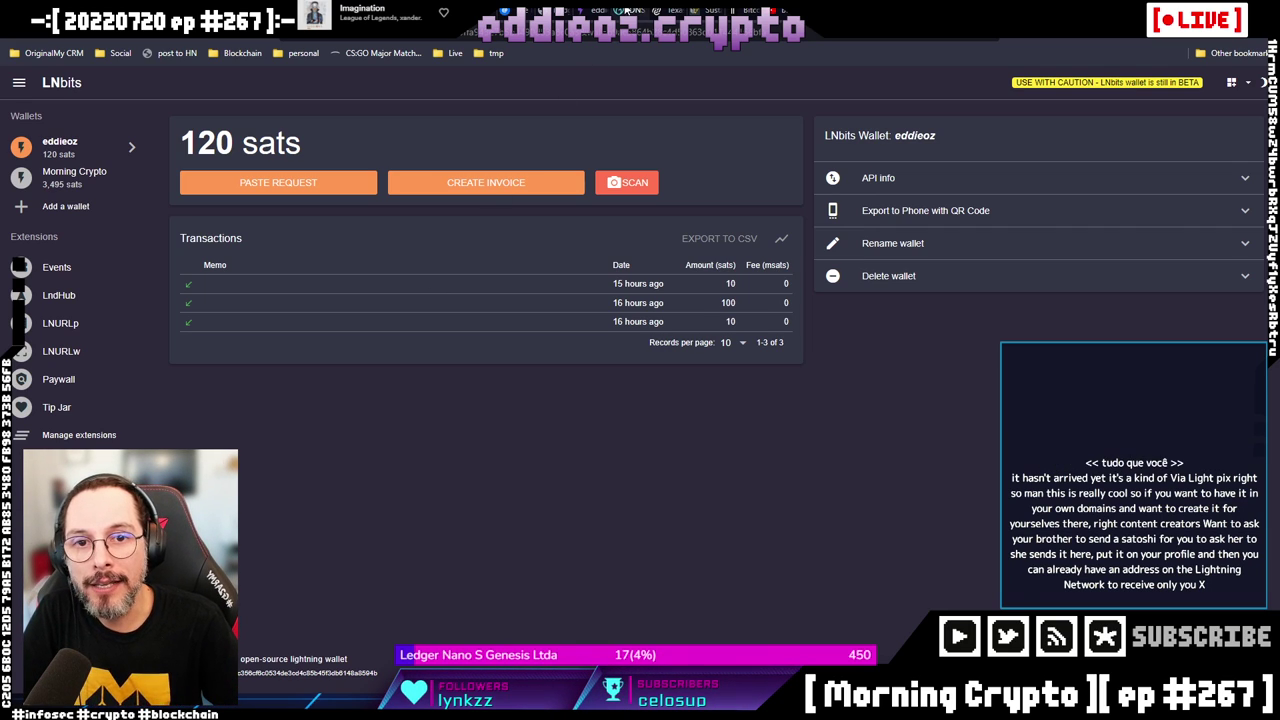
# Show the GoDaddy DNS records, then return to bridgeaddr and highlight all three TXT rows of the LNbits table.
pyautogui.click(625, 10)
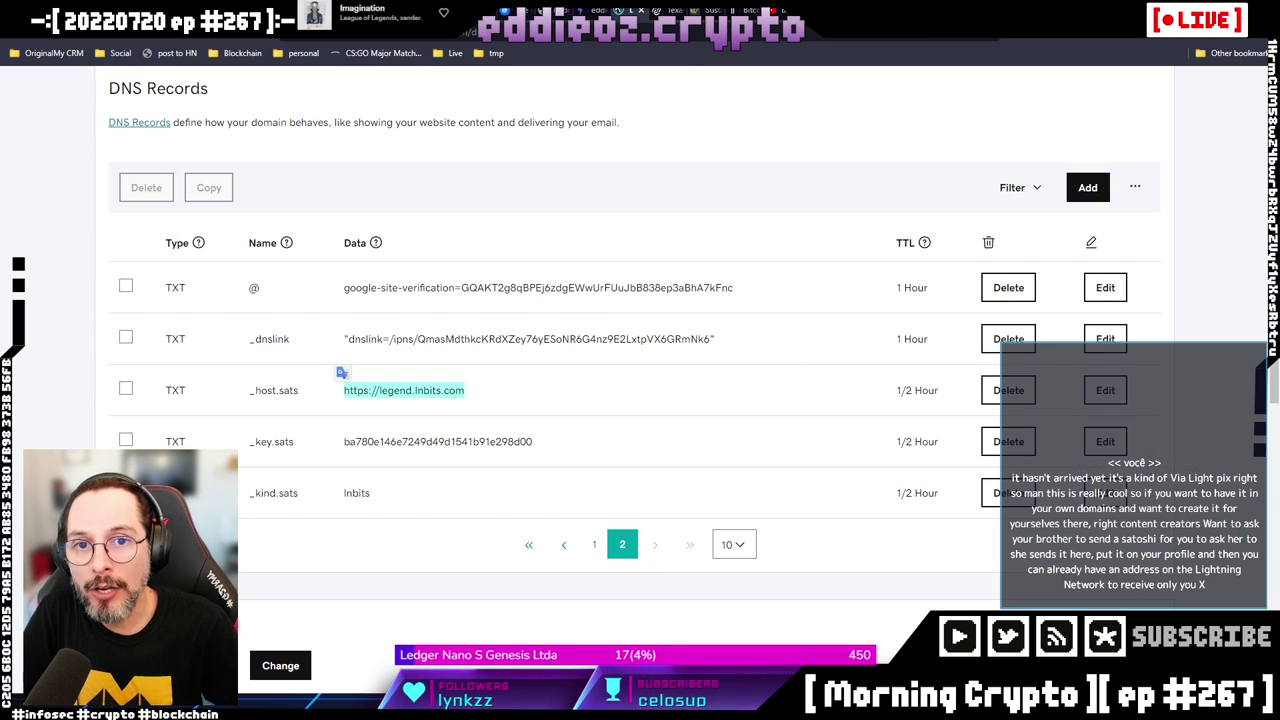
pyautogui.click(553, 12)
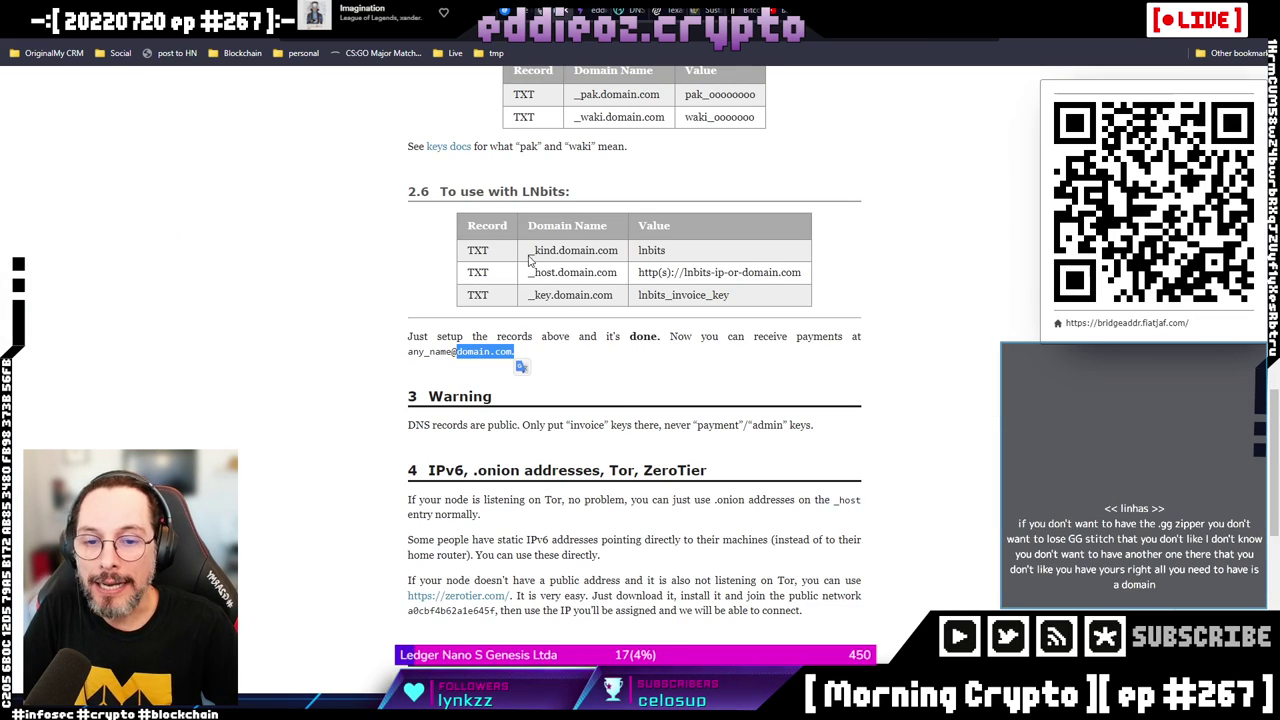
pyautogui.moveTo(469, 249); pyautogui.dragTo(739, 297)
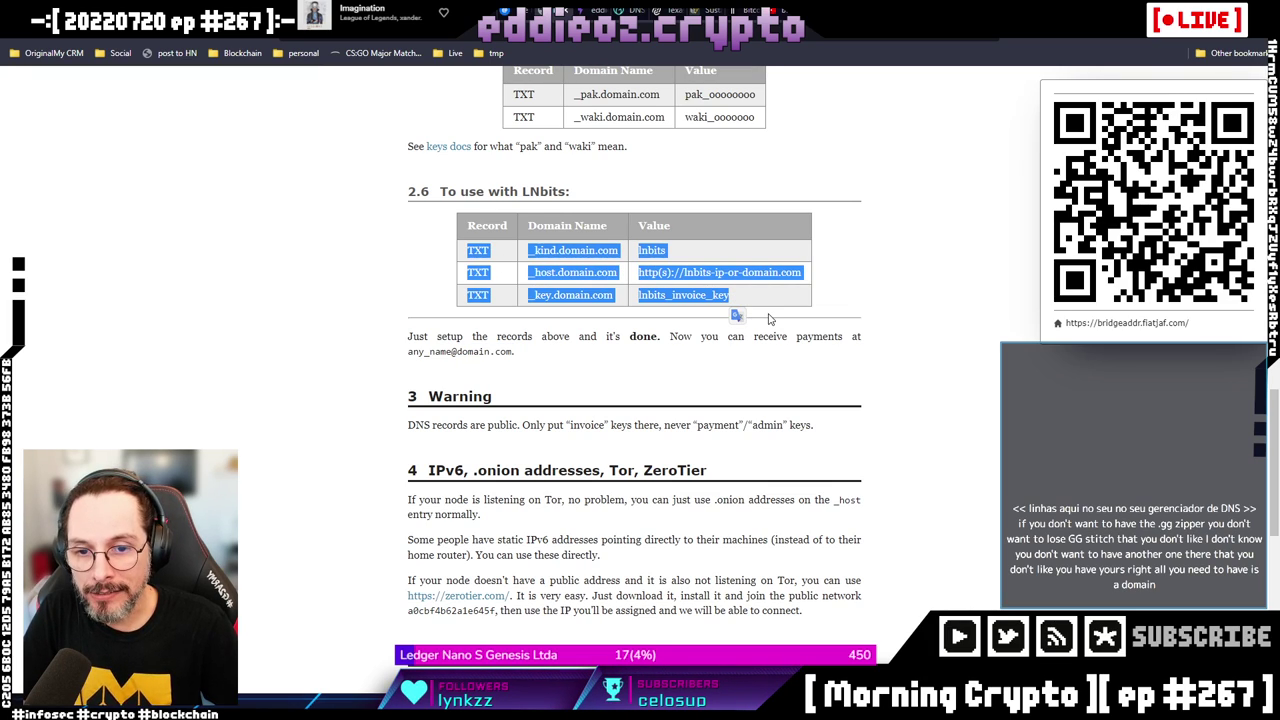
pyautogui.click(771, 319)
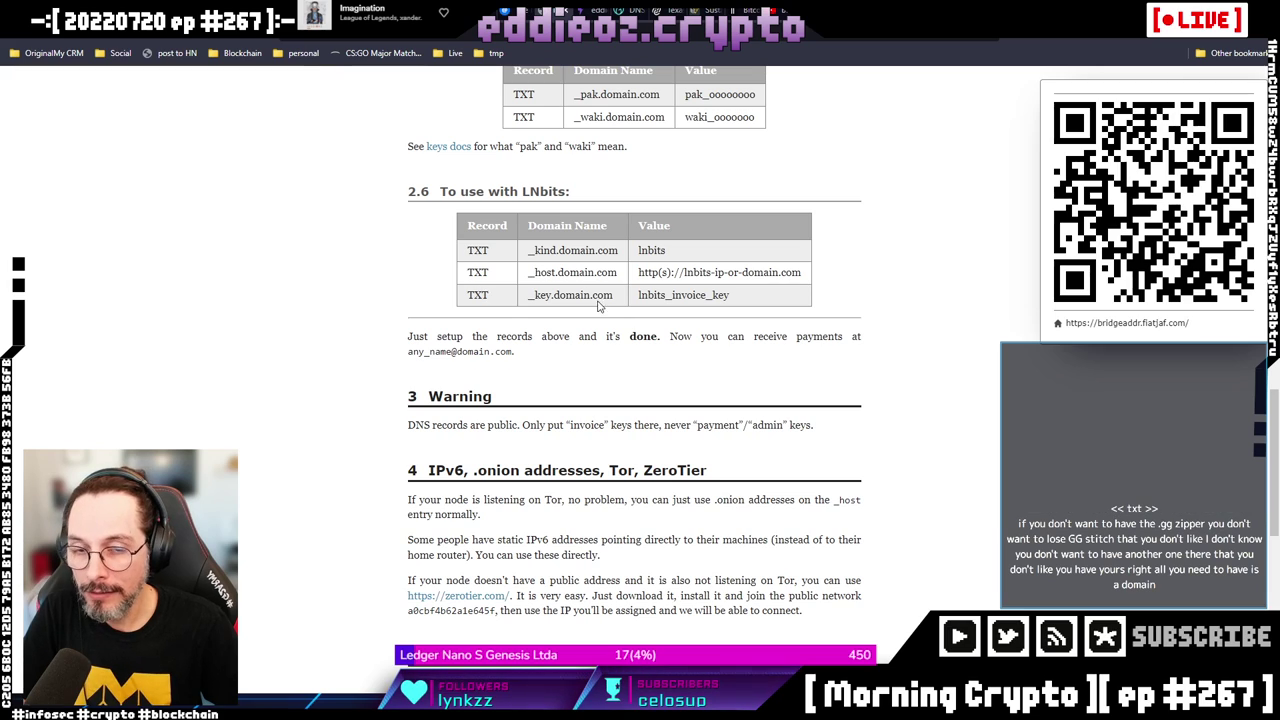
# Highlight the CNAME record type in the bridgeaddr Setup Guide table, then return to the section on using LNbits.
pyautogui.scroll(10, 598, 300)
pyautogui.scroll(-3, 597, 302)
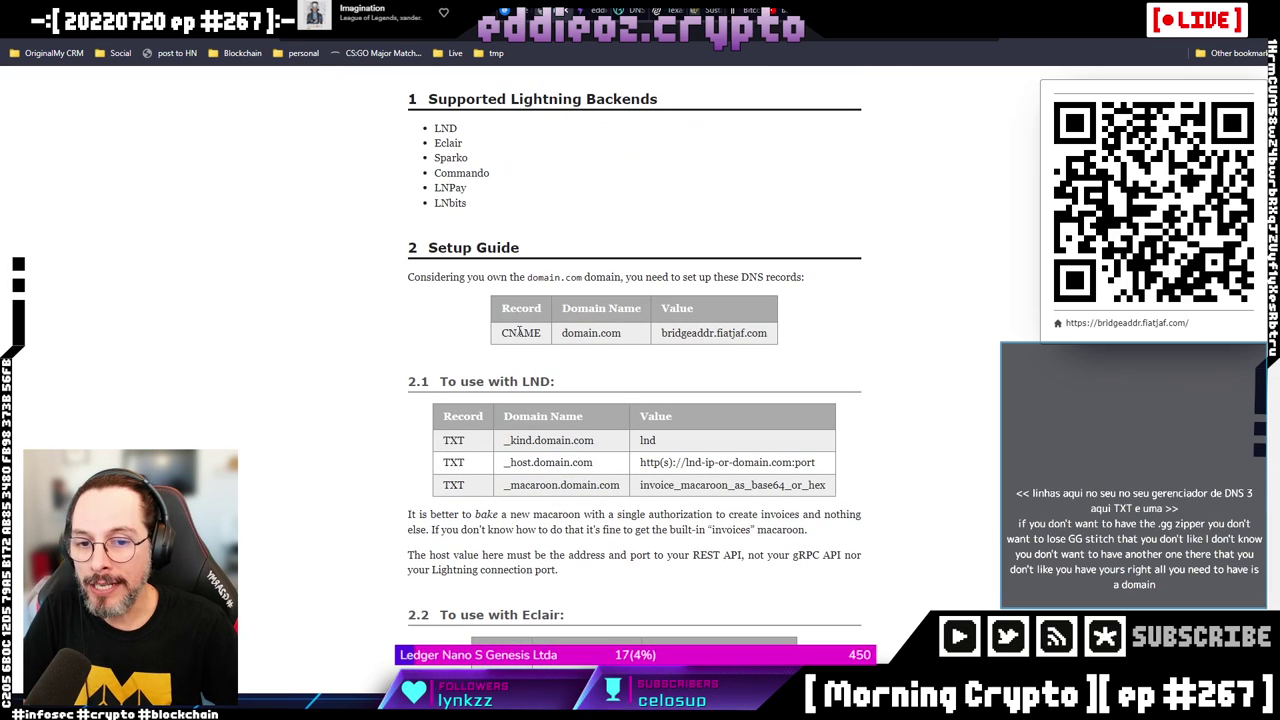
pyautogui.doubleClick(520, 333)
pyautogui.click(839, 348)
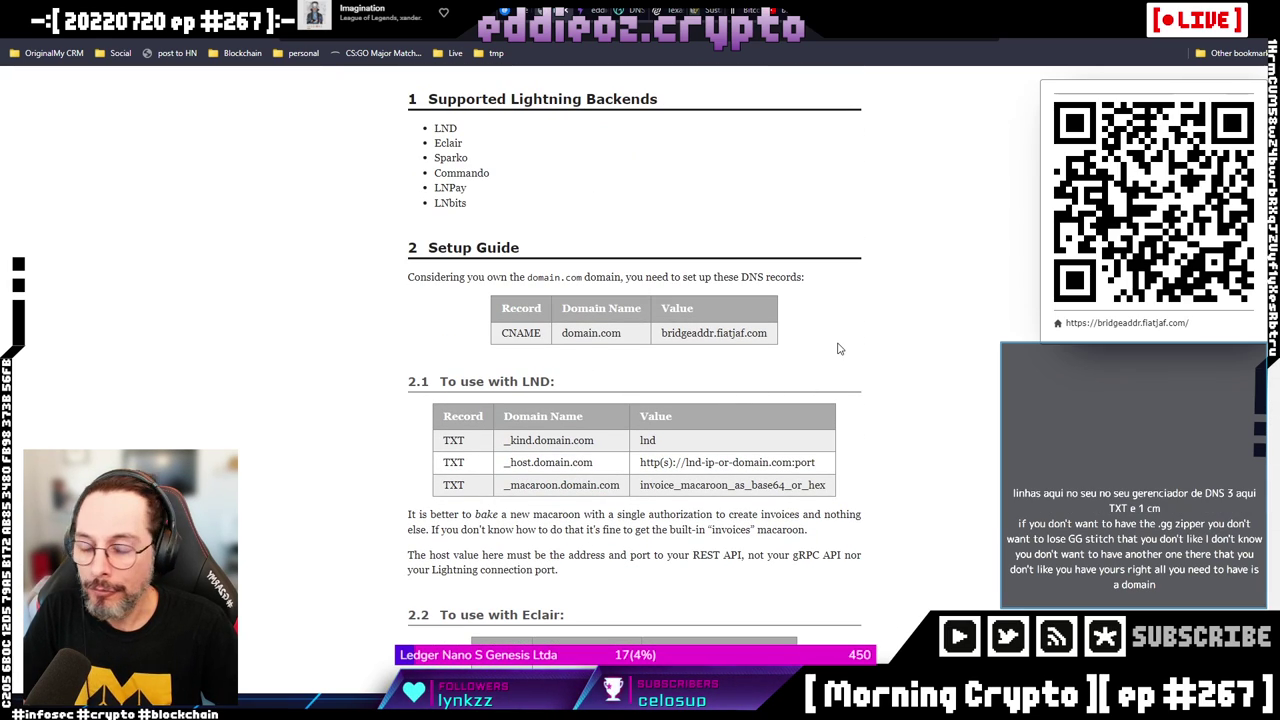
pyautogui.scroll(-10, 838, 344)
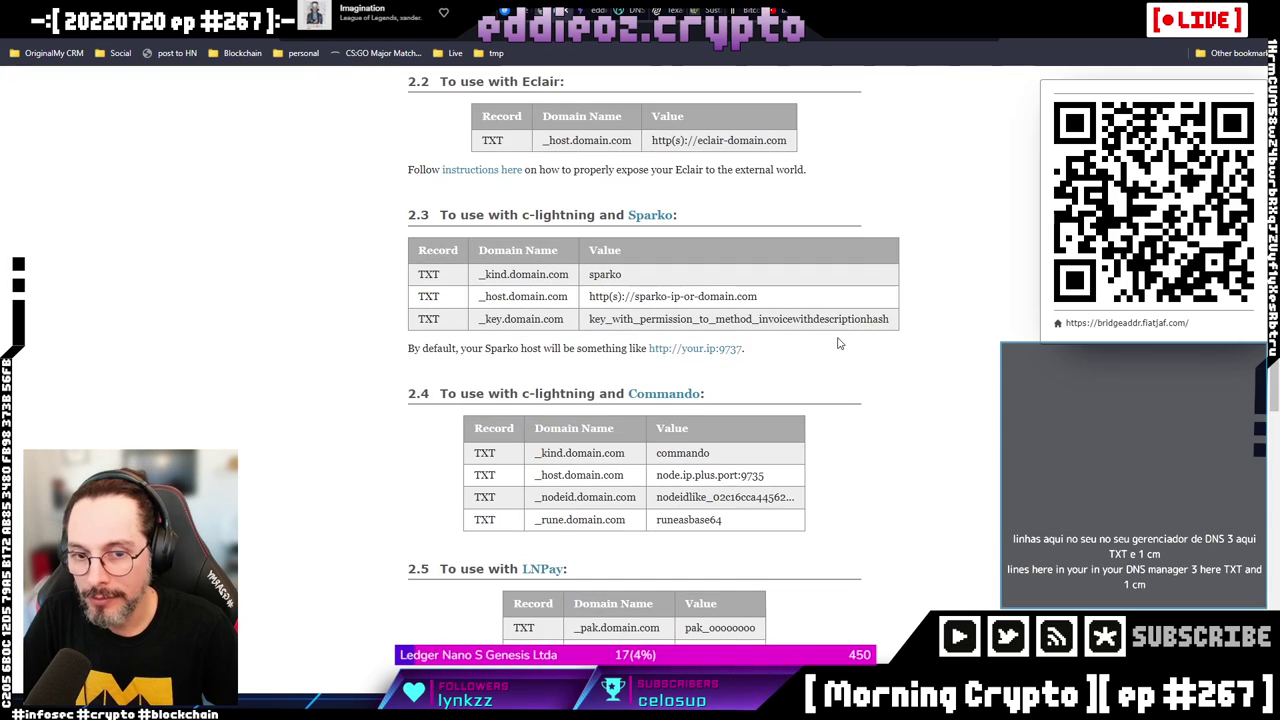
pyautogui.scroll(-1, 839, 344)
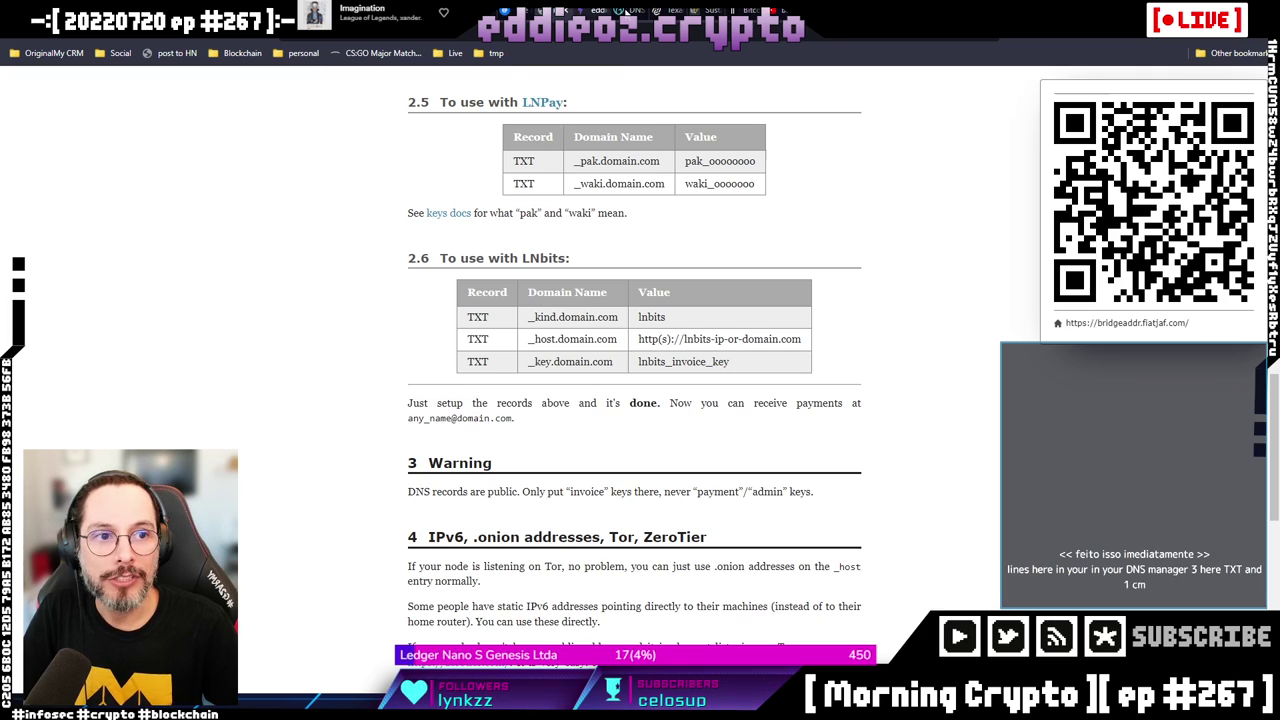
# Check the received 1,000-sat payment in the funded LNbits wallet, then switch to the empty wallet's page showing its API info.
pyautogui.hotkey('ctrl', 'Tab')
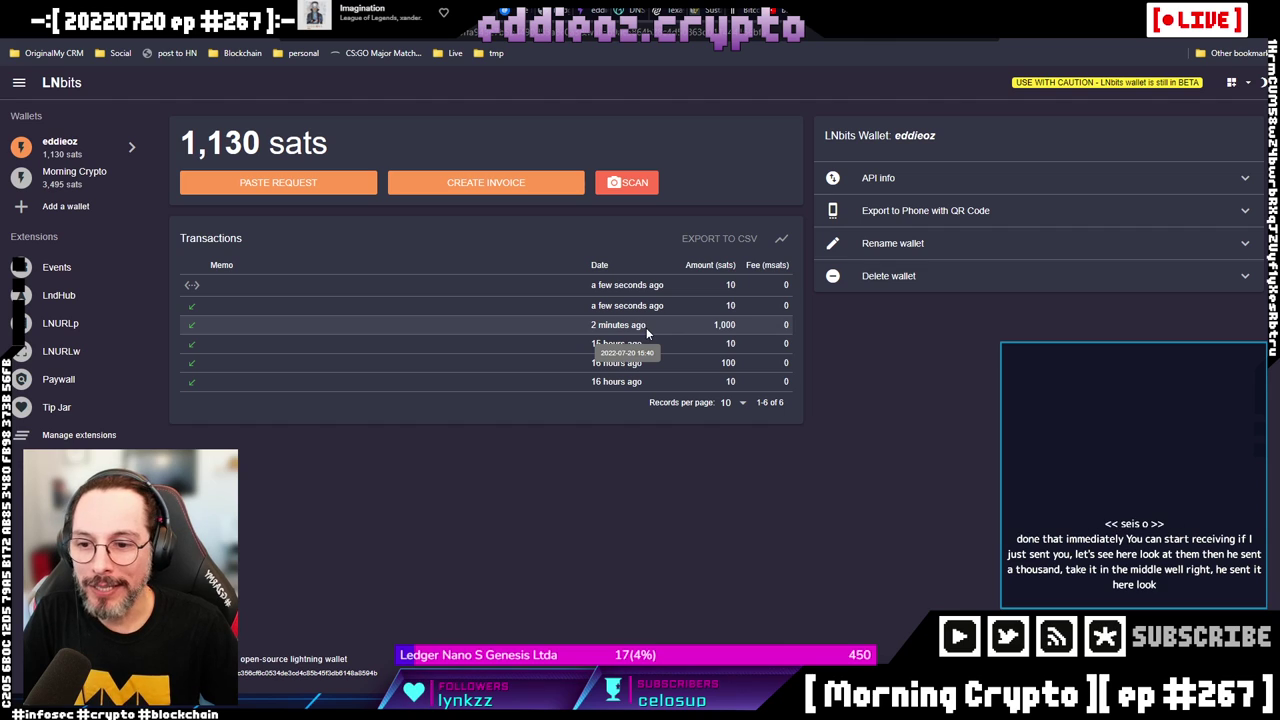
pyautogui.click(190, 326)
pyautogui.click(326, 325)
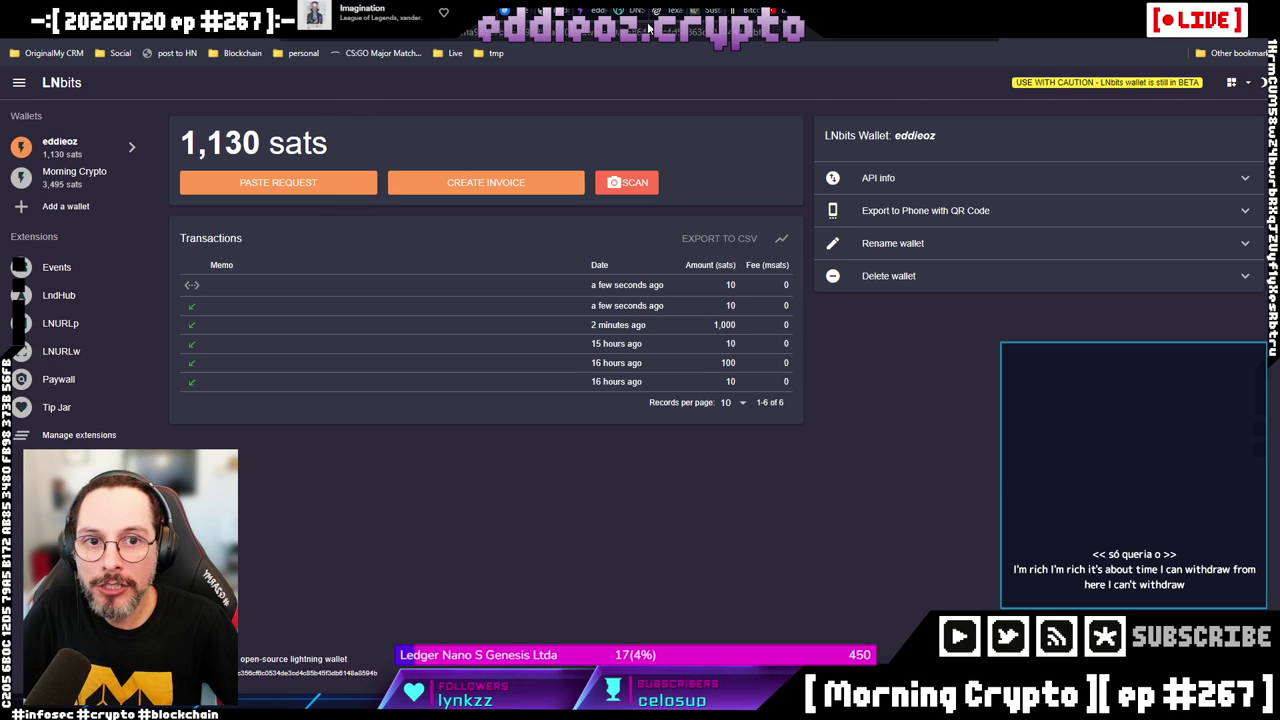
pyautogui.click(588, 9)
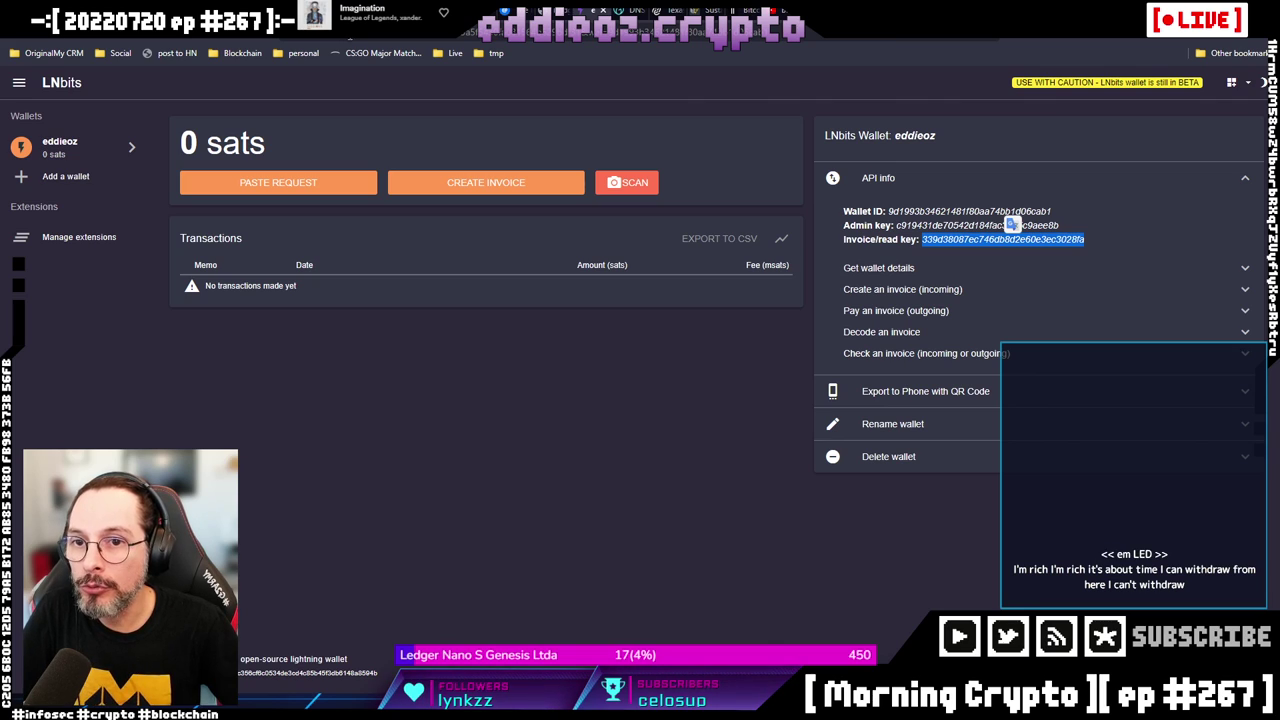
# Enable the LNURLw extension from the LNbits extension list and open its withdraw links page.
pyautogui.hotkey('alt', 'Tab')
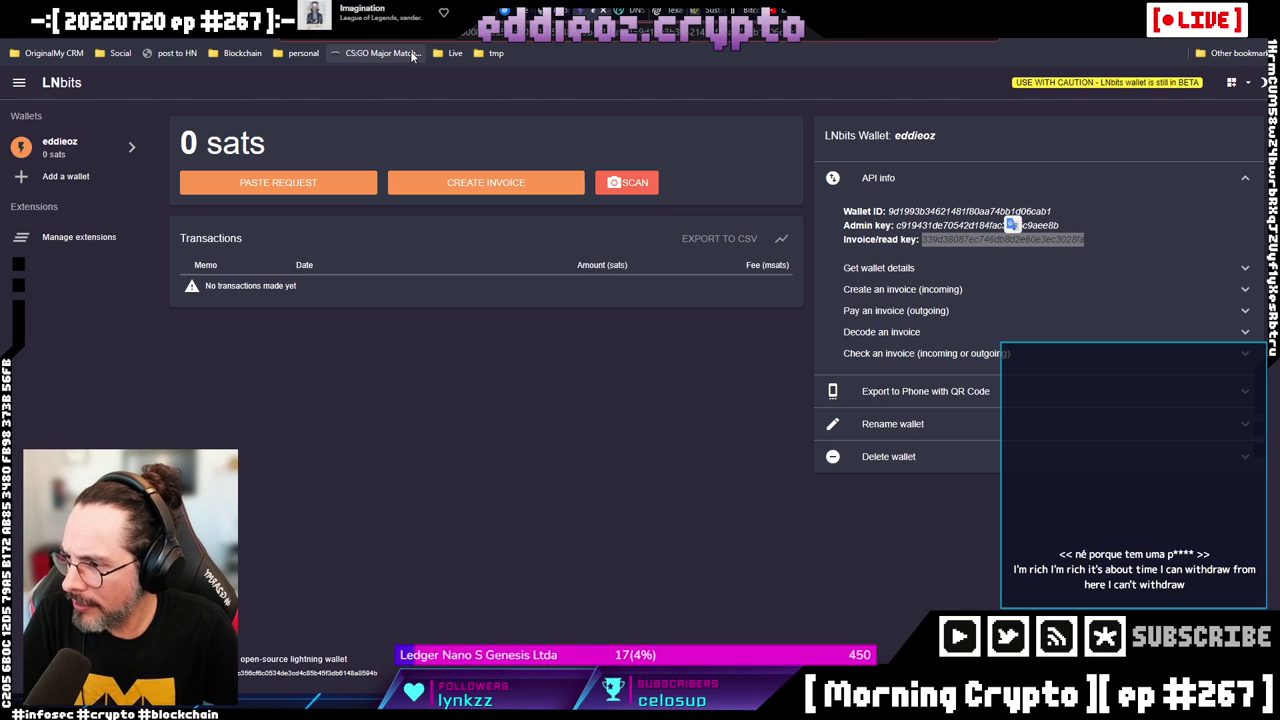
pyautogui.click(65, 234)
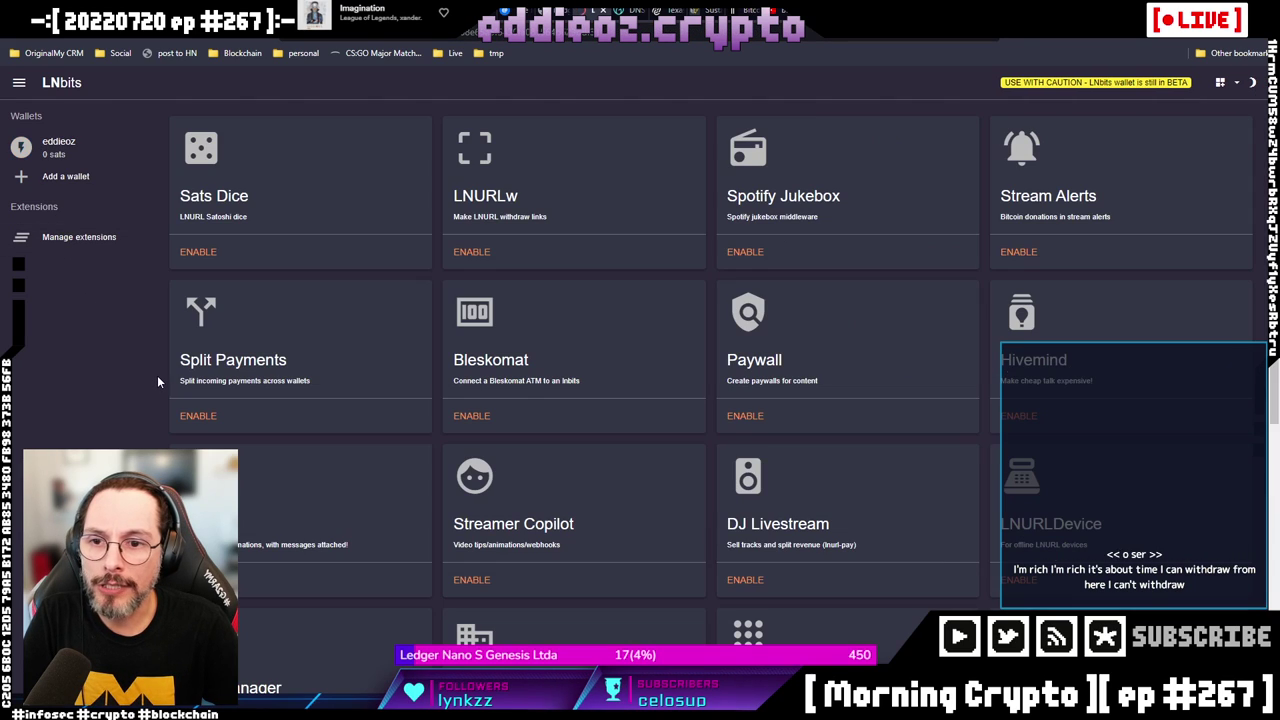
pyautogui.scroll(-5, 593, 368)
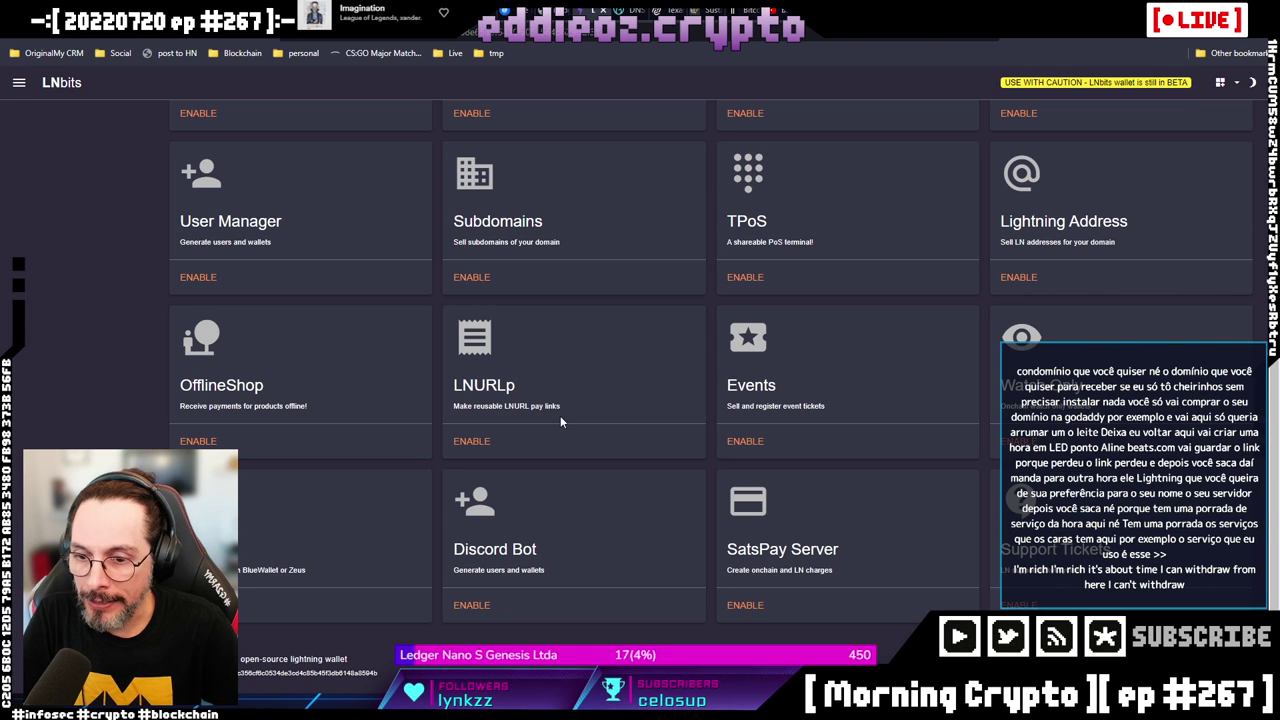
pyautogui.scroll(4, 560, 416)
pyautogui.scroll(1, 609, 425)
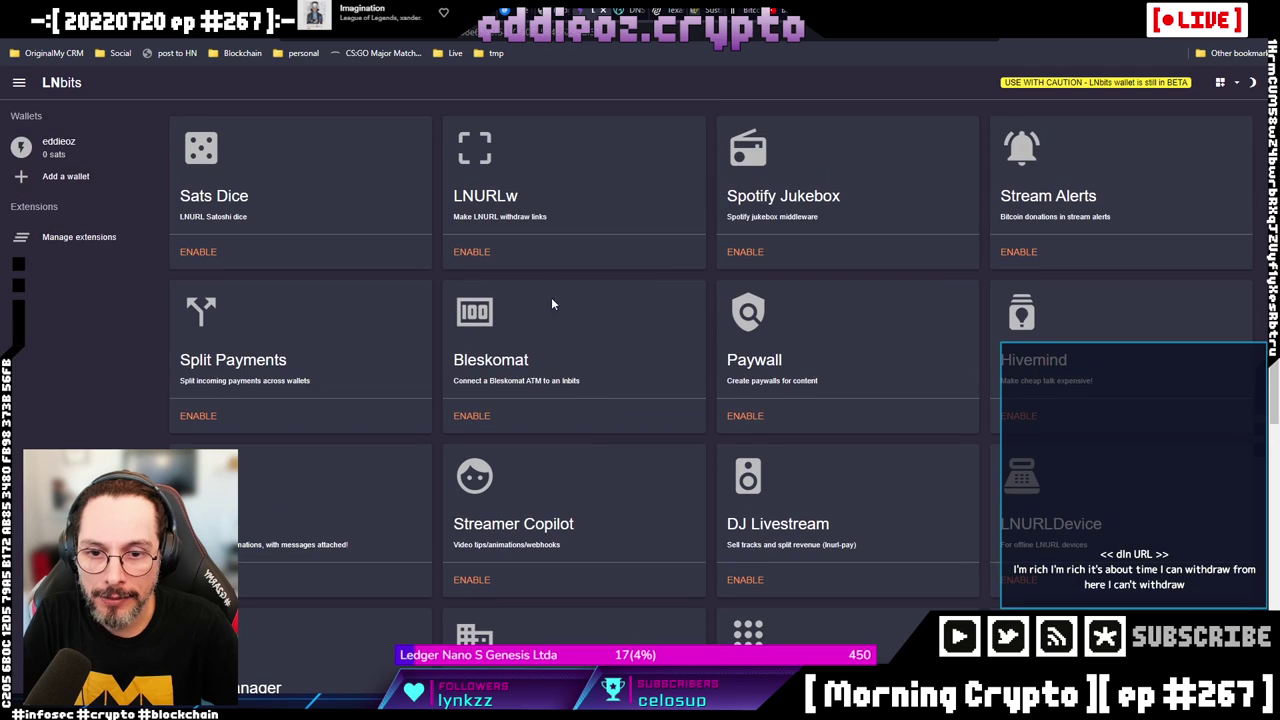
pyautogui.click(474, 253)
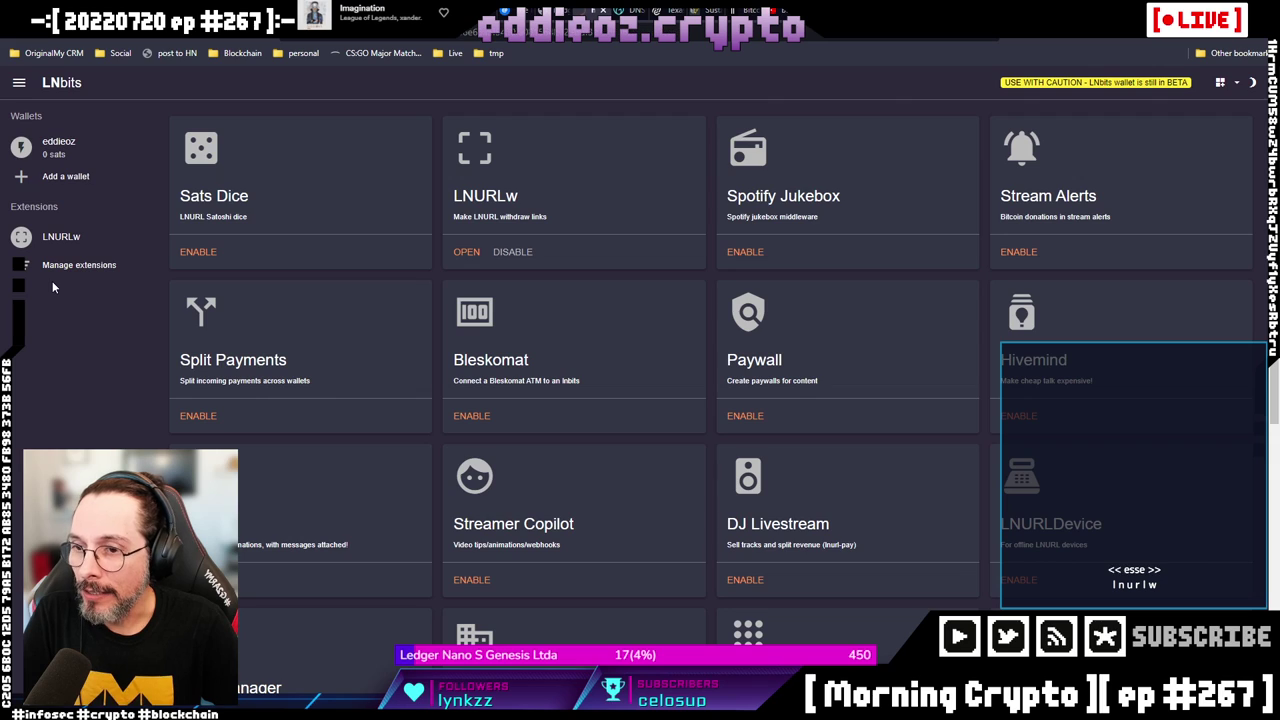
pyautogui.click(60, 237)
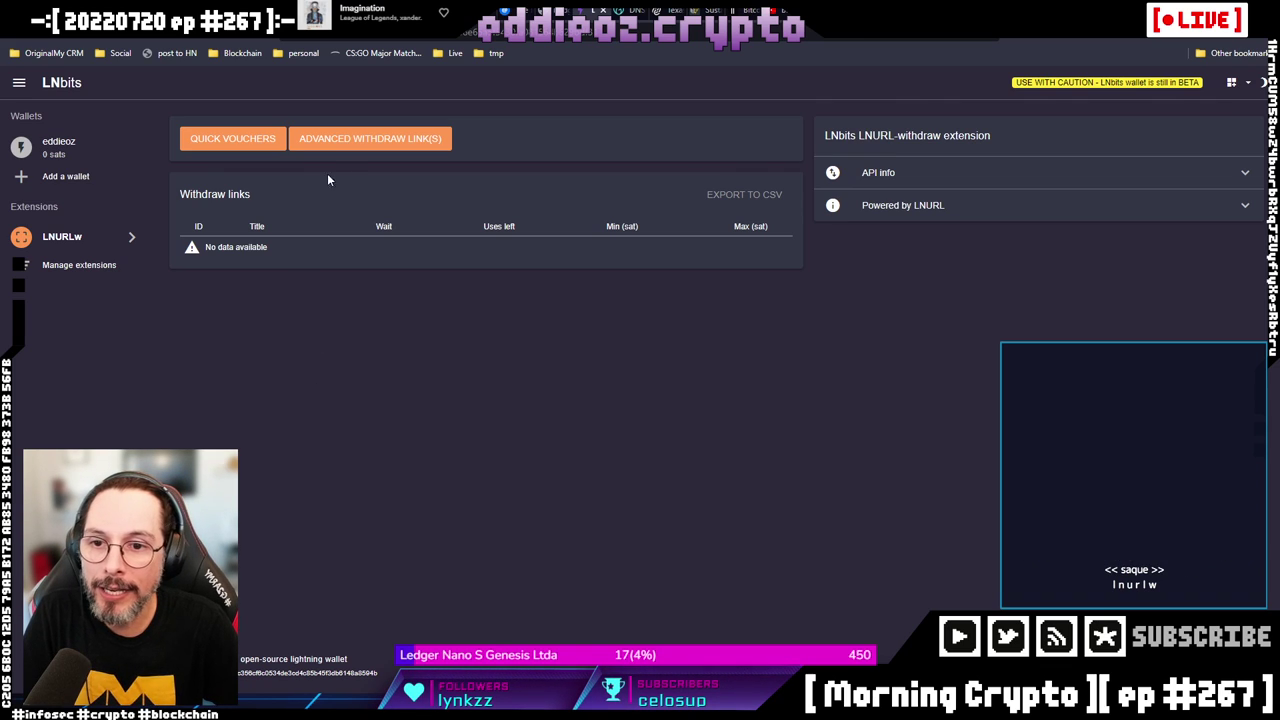
# Go through the fields of the advanced withdraw link form, selecting the wallet, and dismiss the form without creating a link.
pyautogui.click(362, 145)
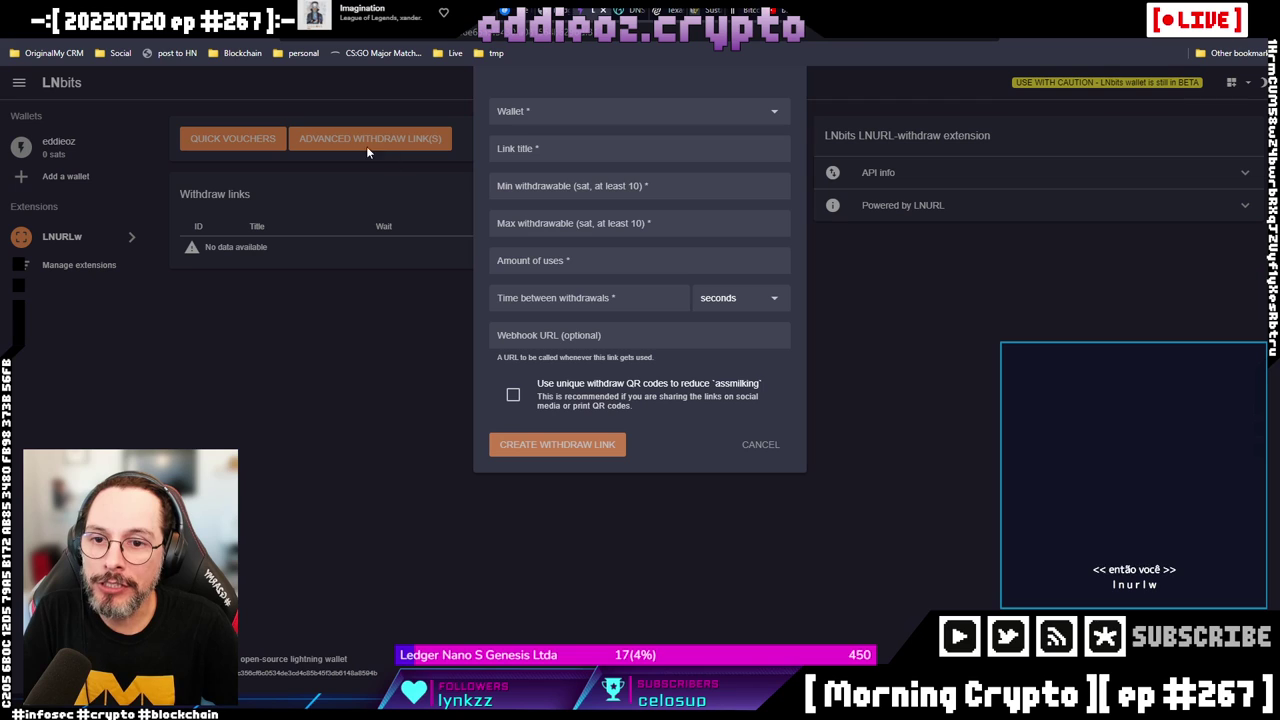
pyautogui.click(505, 117)
pyautogui.click(580, 134)
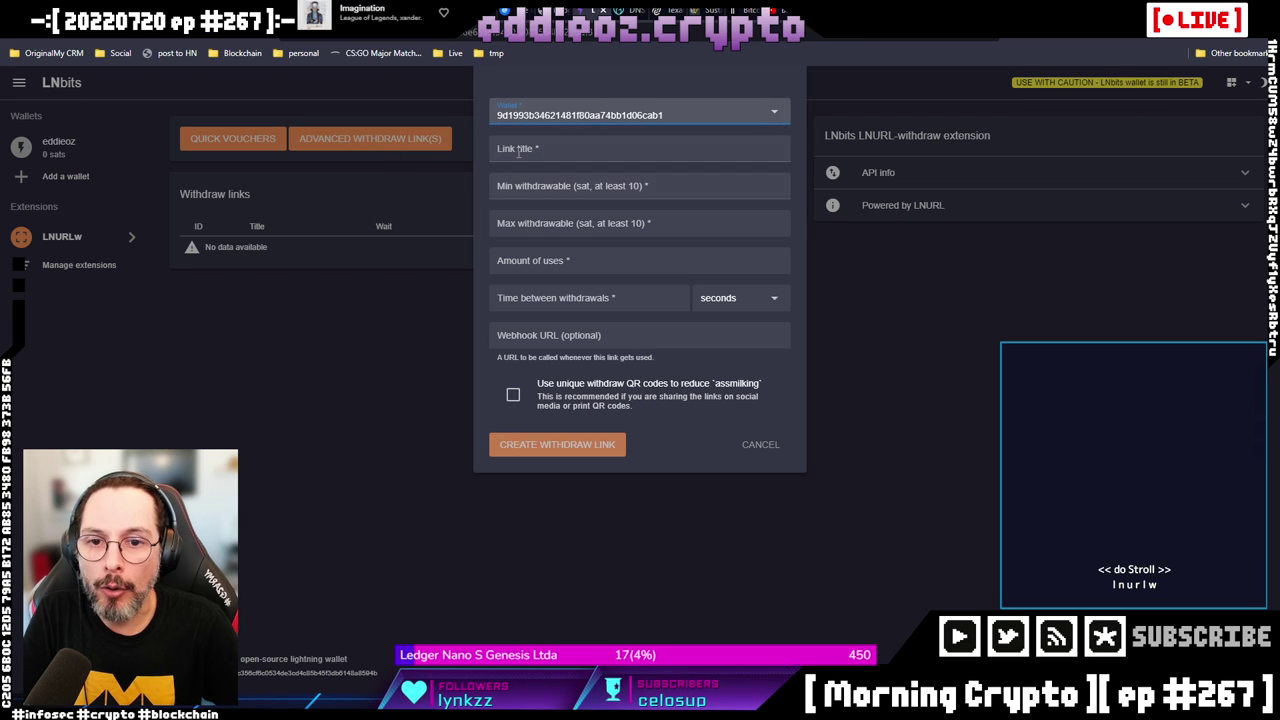
pyautogui.click(512, 150)
pyautogui.click(513, 186)
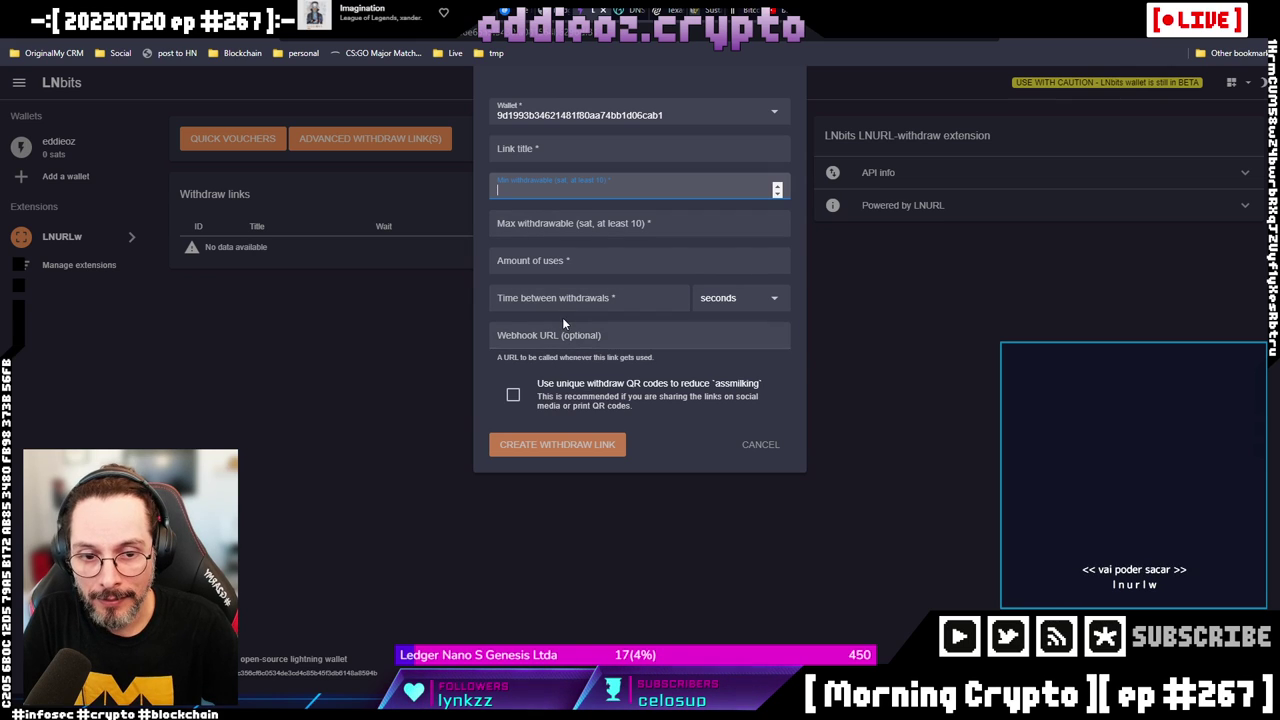
pyautogui.click(537, 262)
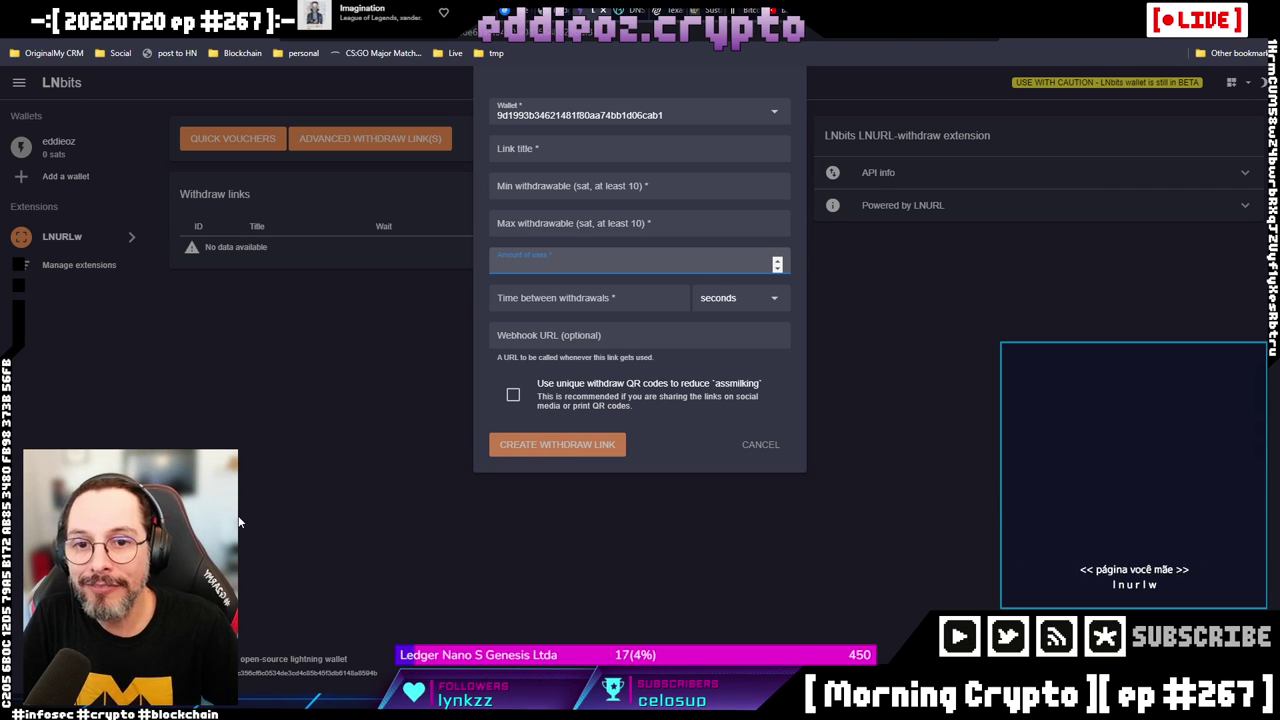
pyautogui.click(281, 409)
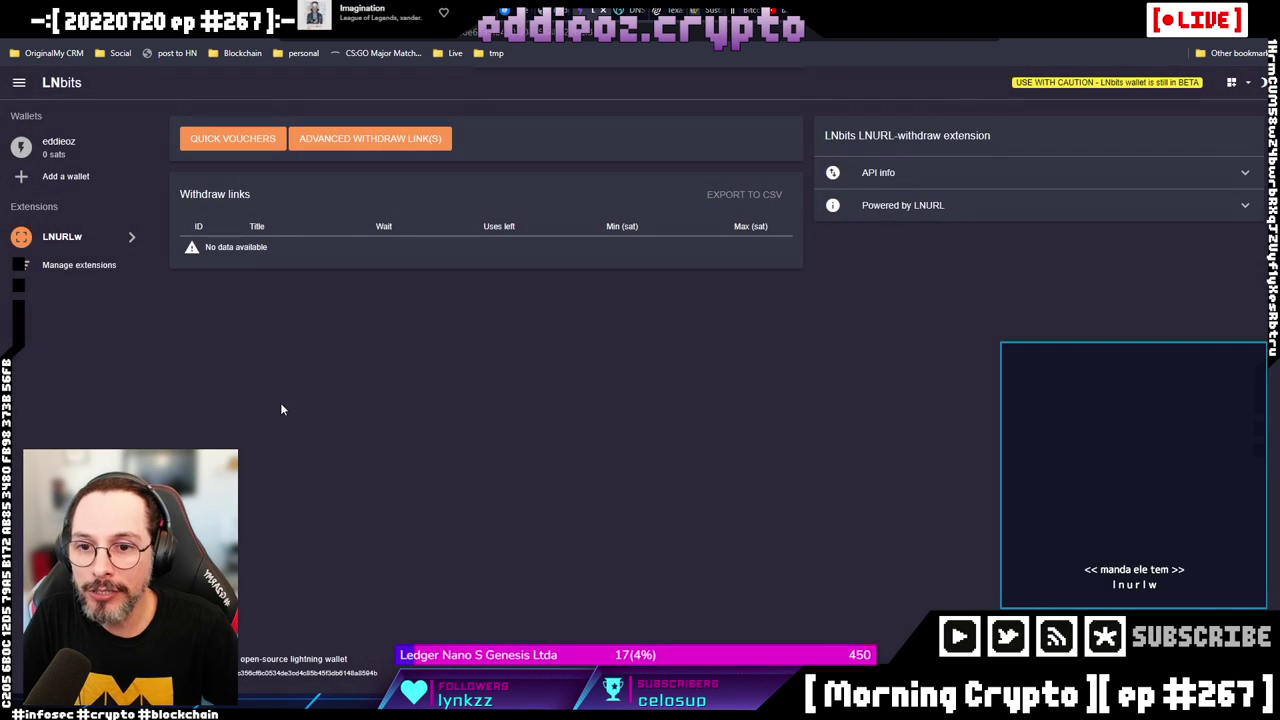
# Browse the available LNbits extensions down to the Discord Bot and SatsPay Server row and return to the start of the list.
pyautogui.click(68, 266)
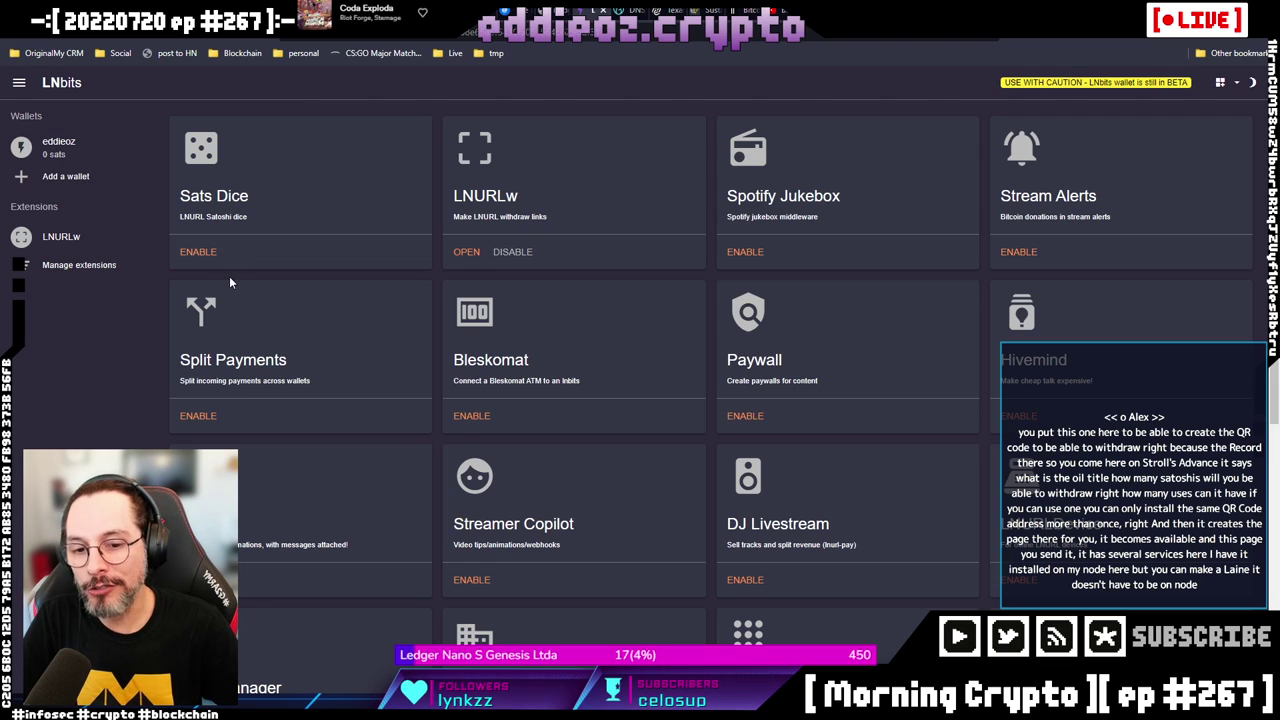
pyautogui.scroll(-4, 426, 318)
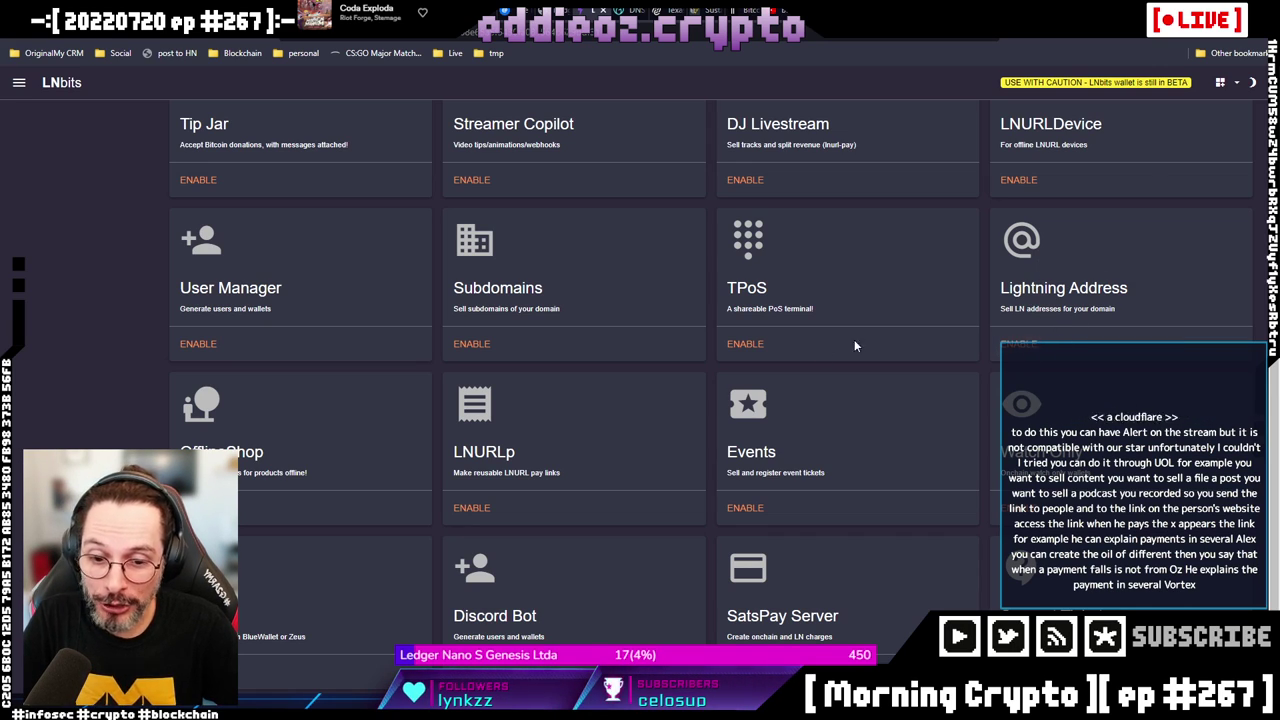
pyautogui.scroll(-1, 640, 400)
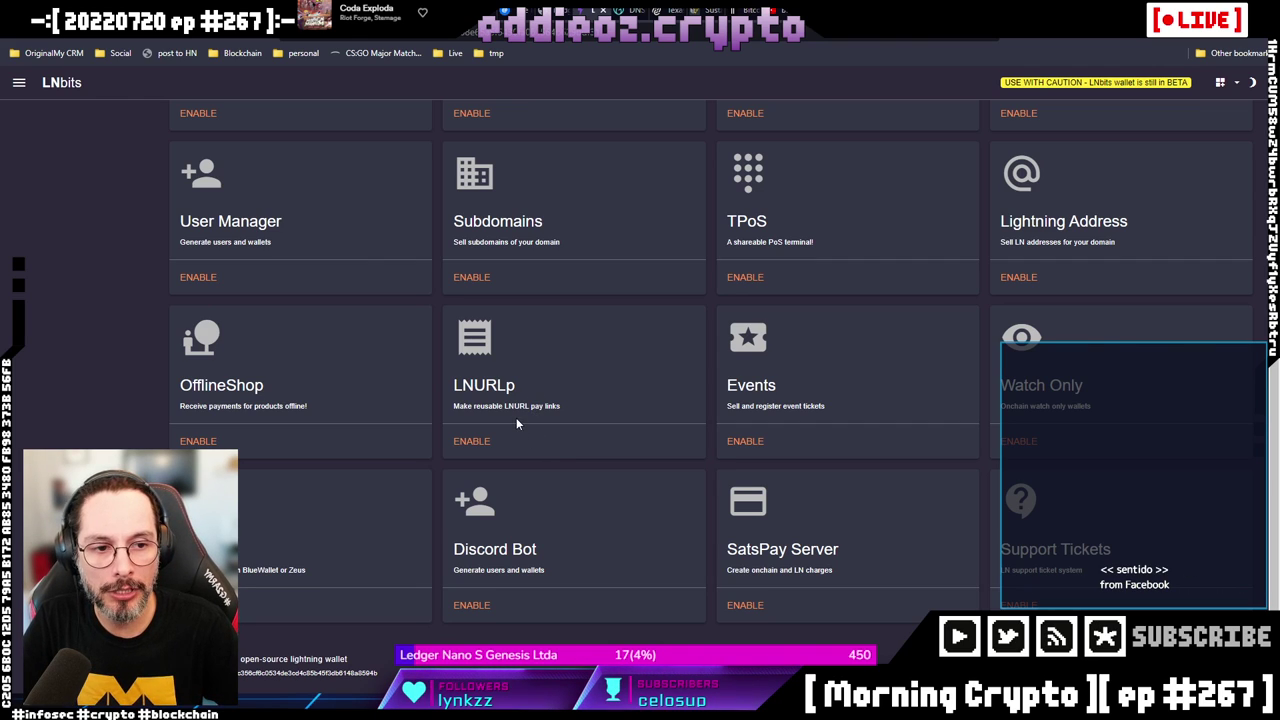
pyautogui.scroll(5, 514, 411)
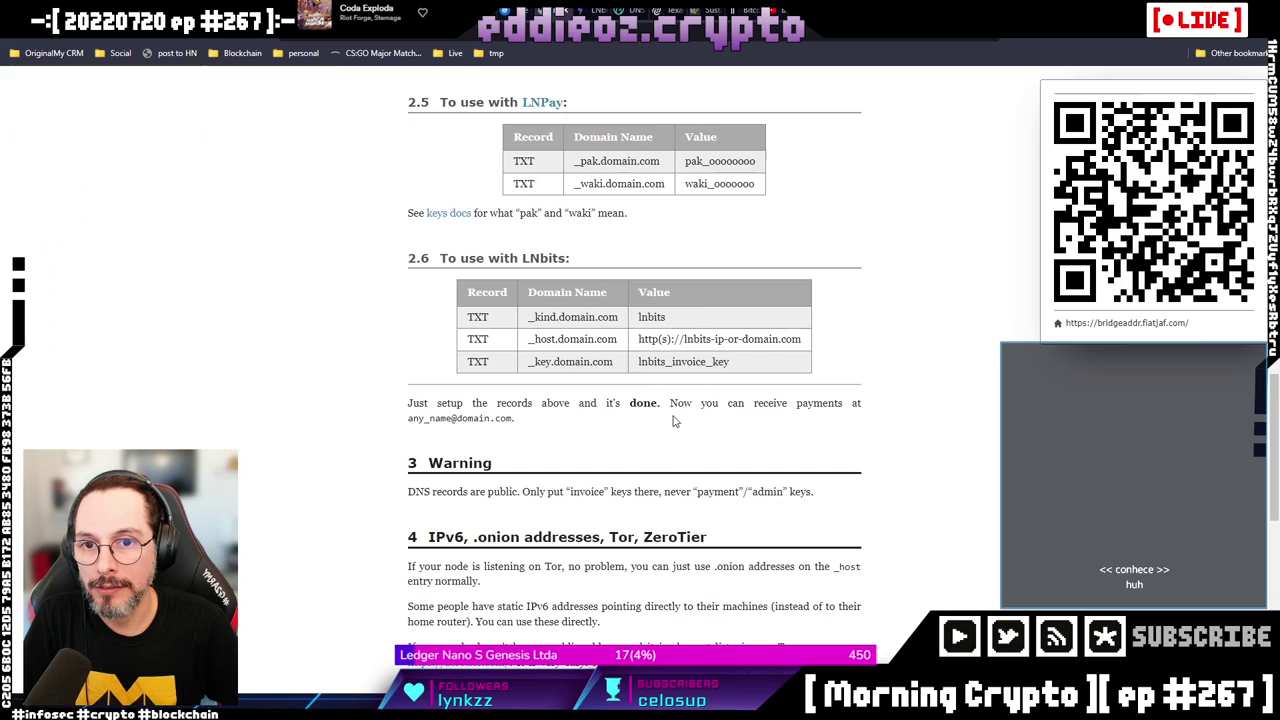
# Review the bridgeaddr DNS record tables for LND, Eclair, c-lightning, LNPay and LNbits, highlighting LND in its section heading.
pyautogui.scroll(10, 563, 366)
pyautogui.scroll(4, 563, 366)
pyautogui.scroll(-5, 560, 363)
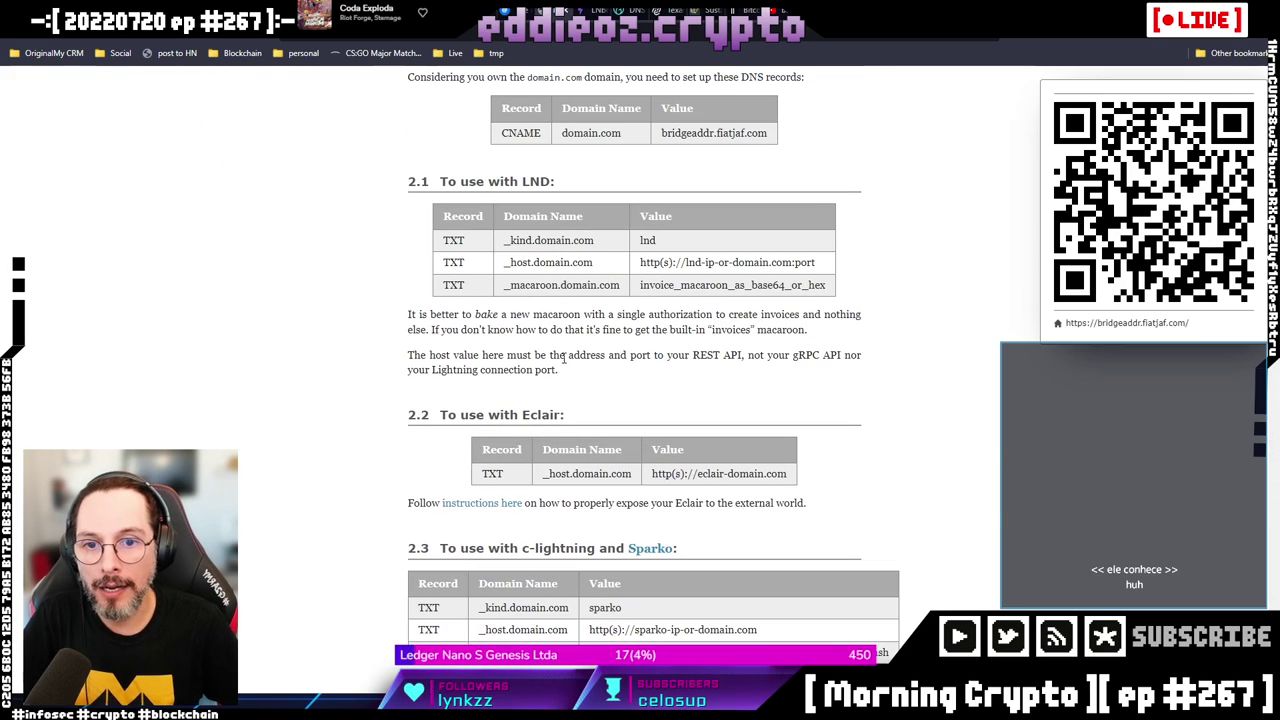
pyautogui.doubleClick(539, 181)
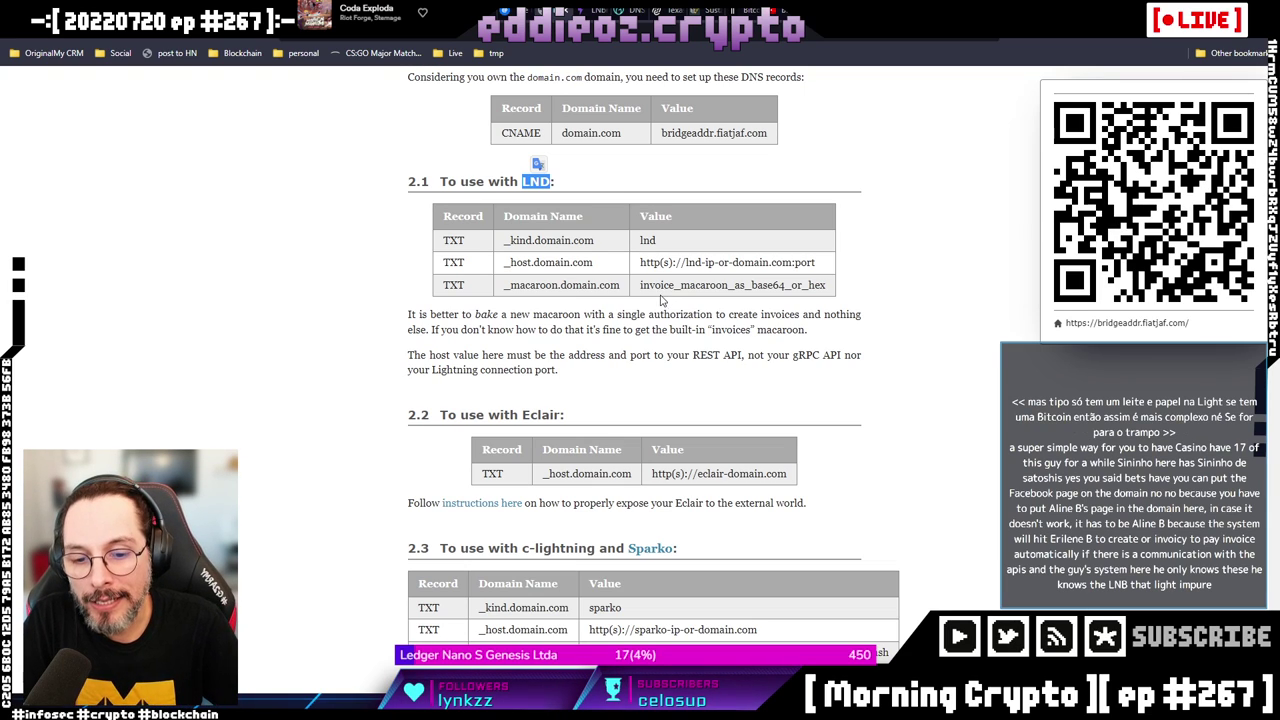
pyautogui.scroll(-3, 660, 298)
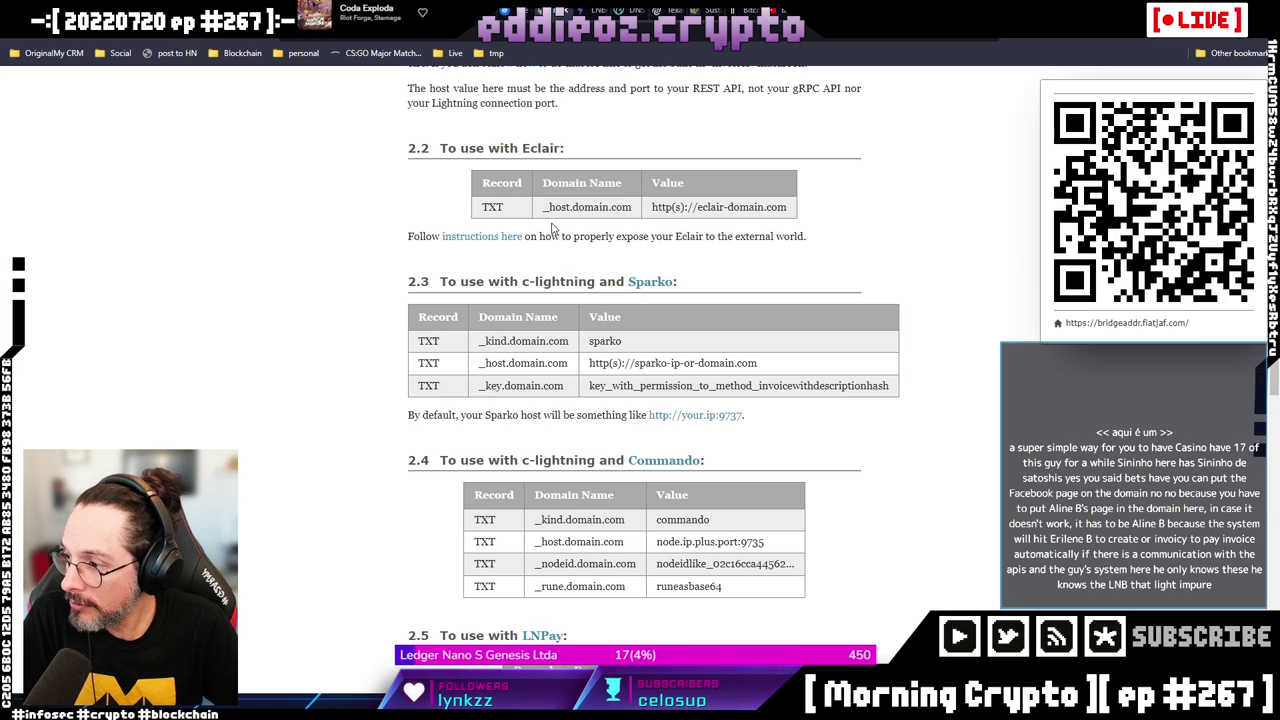
pyautogui.scroll(-2, 697, 358)
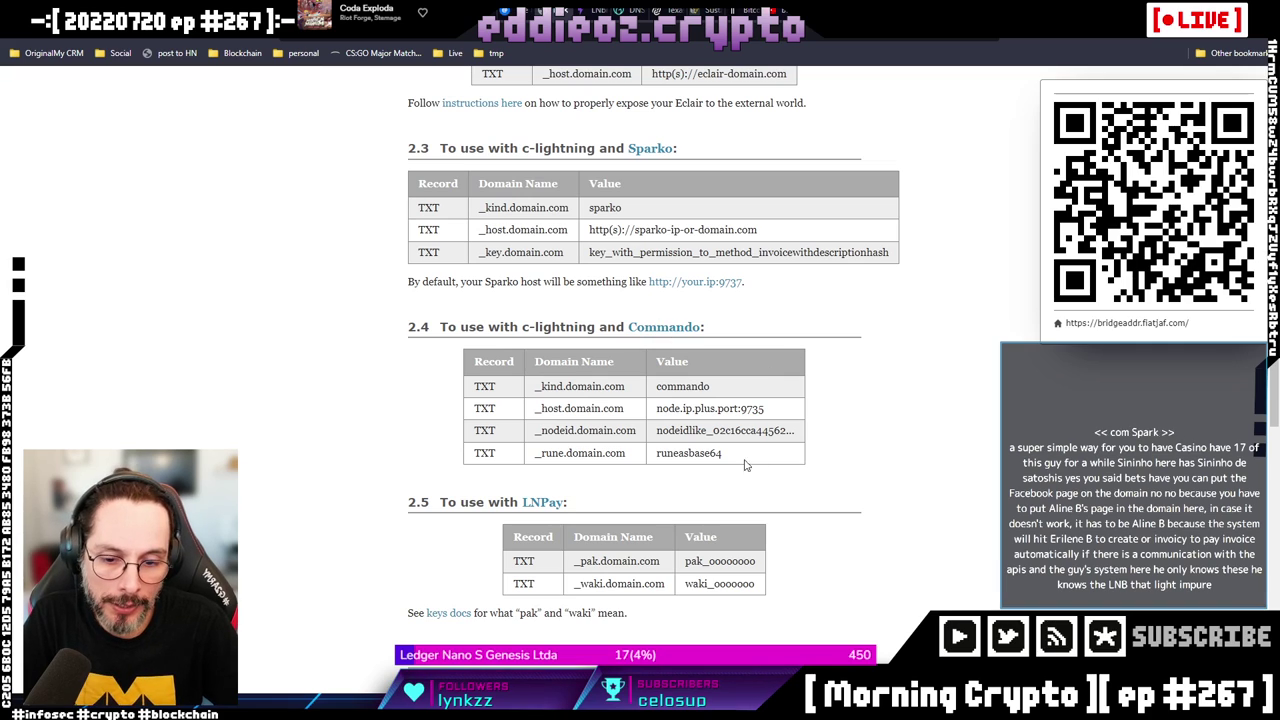
pyautogui.scroll(-3, 738, 461)
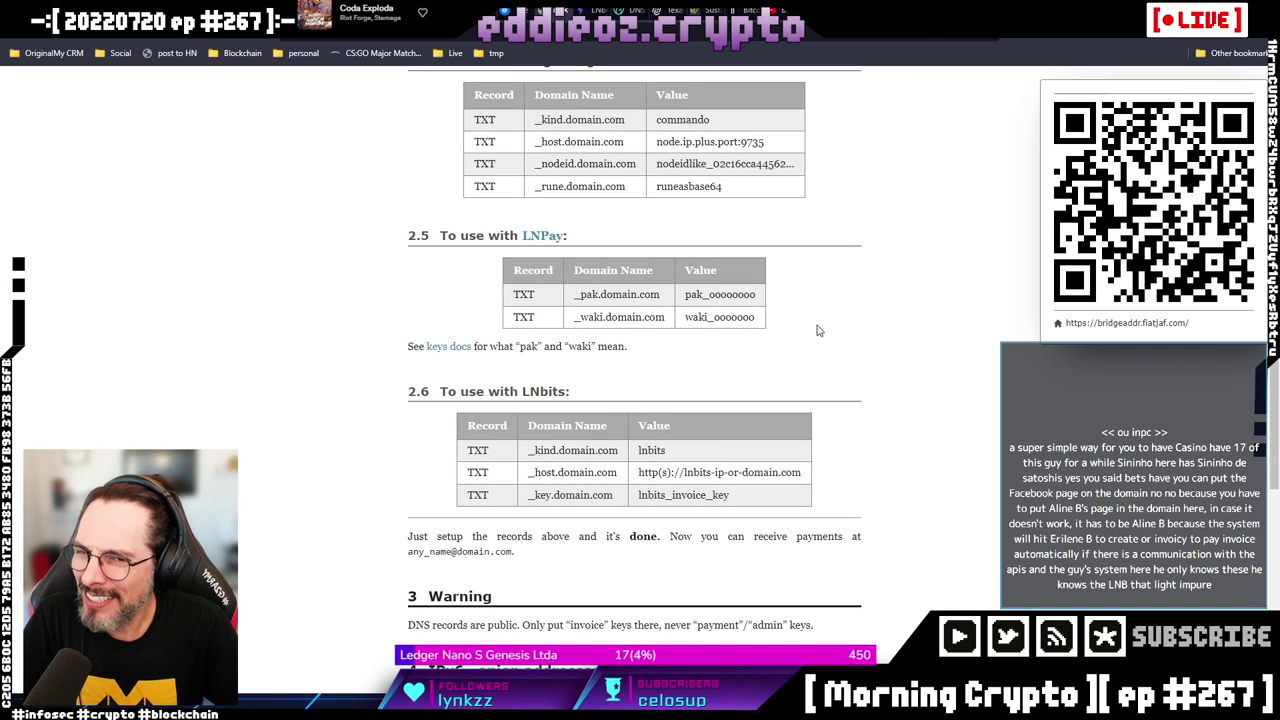
pyautogui.scroll(-3, 783, 347)
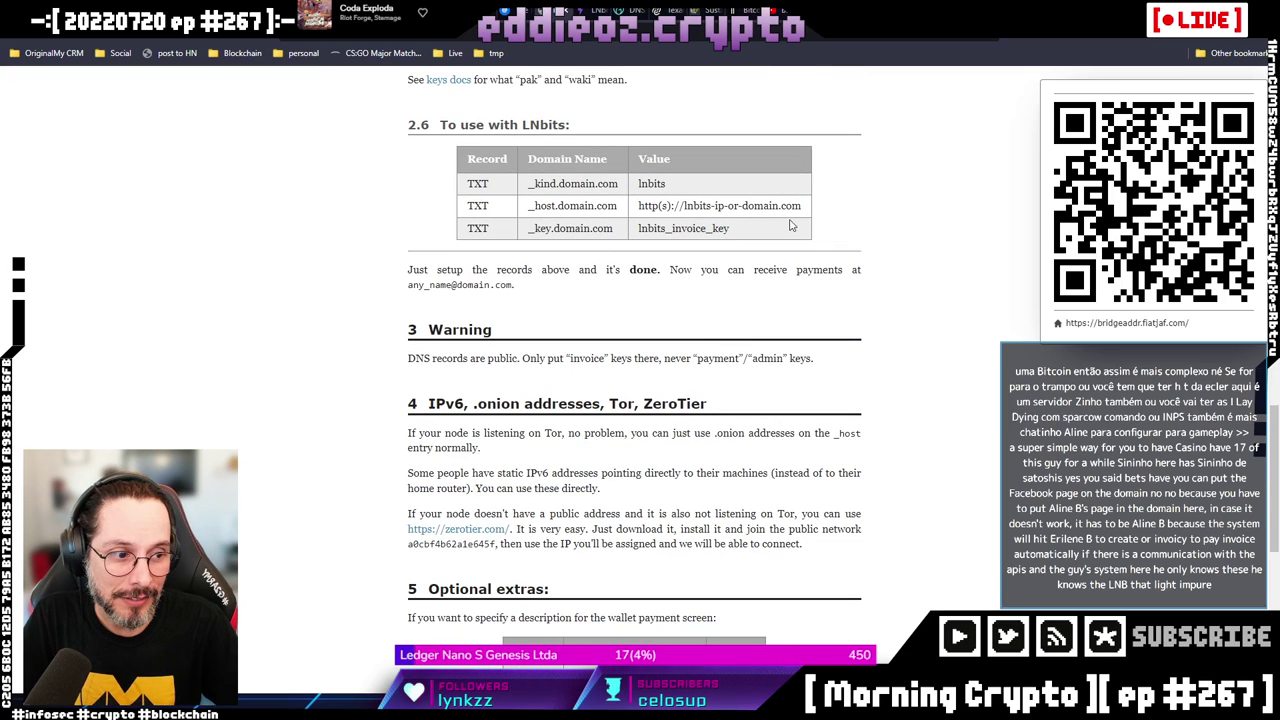
pyautogui.scroll(2, 880, 214)
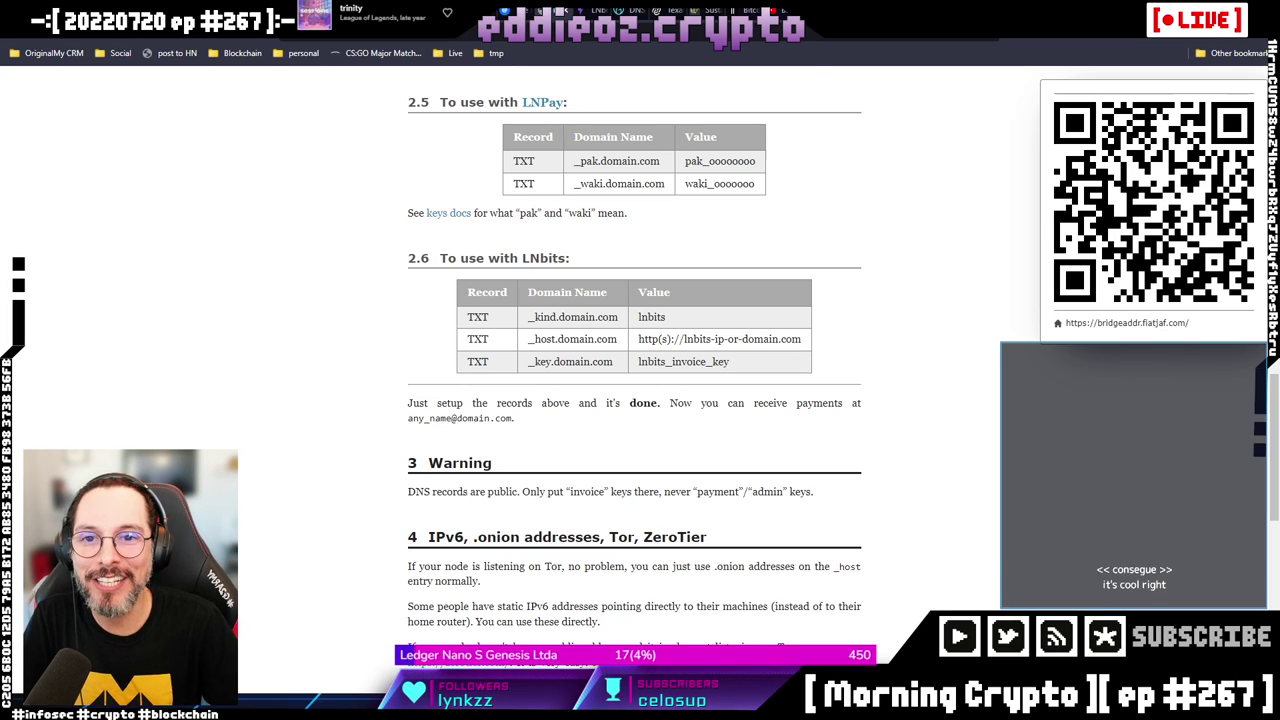
# Highlight the Lightning address in the Twitter profile bio, then switch to the LNbits wallet and highlight the invoice/read key in its API info.
pyautogui.hotkey('ctrl', 'Tab')
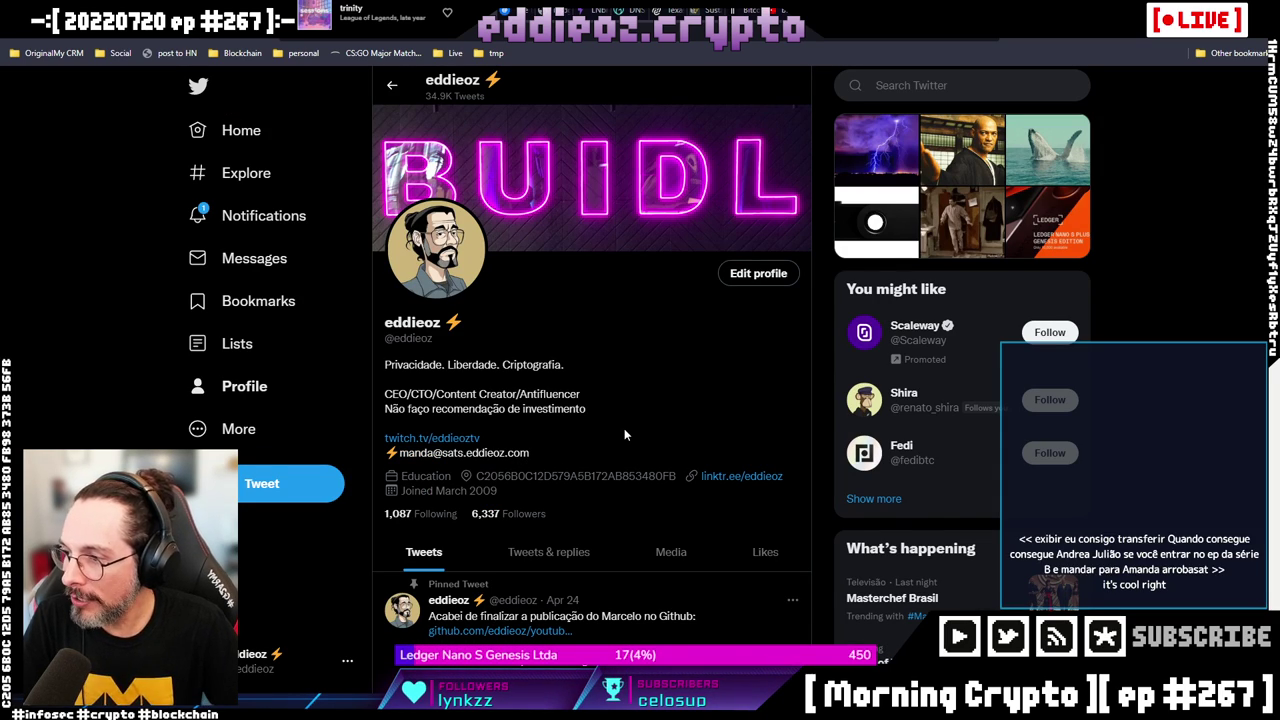
pyautogui.moveTo(400, 452); pyautogui.dragTo(561, 458)
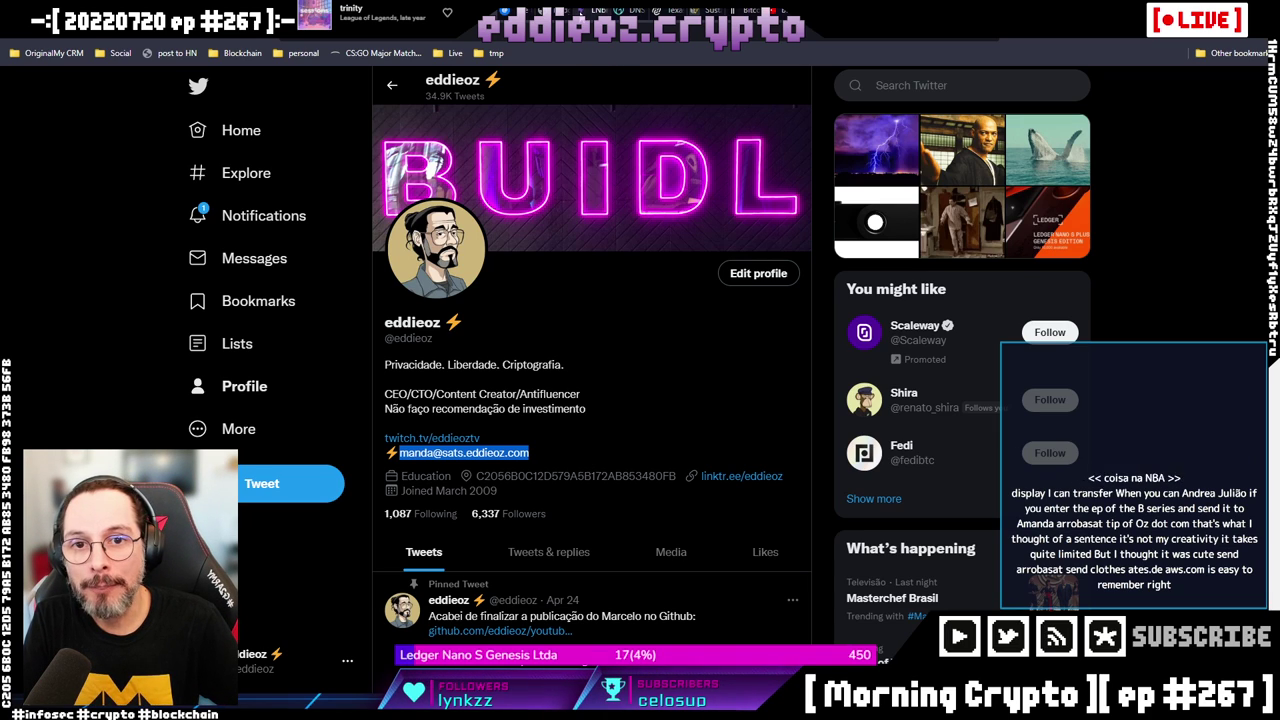
pyautogui.hotkey('ctrl', 'Tab')
pyautogui.click(55, 148)
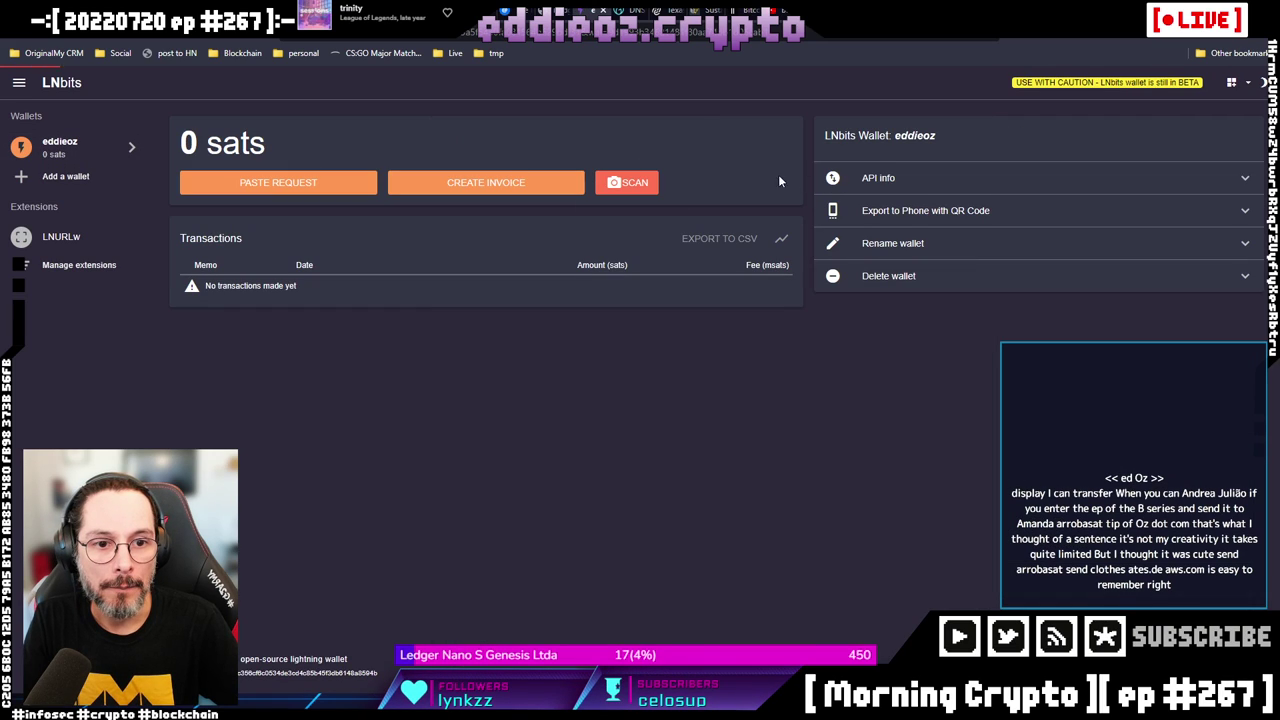
pyautogui.click(880, 178)
pyautogui.doubleClick(940, 239)
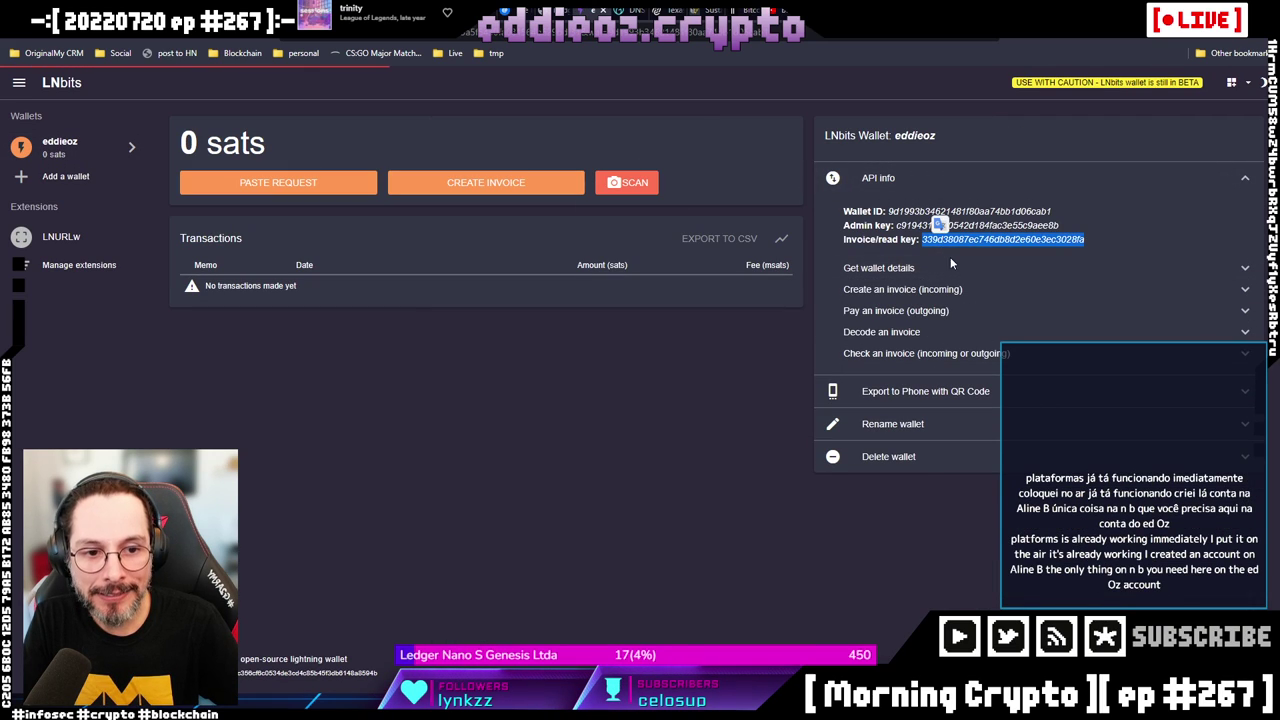
pyautogui.moveTo(844, 240); pyautogui.dragTo(900, 240)
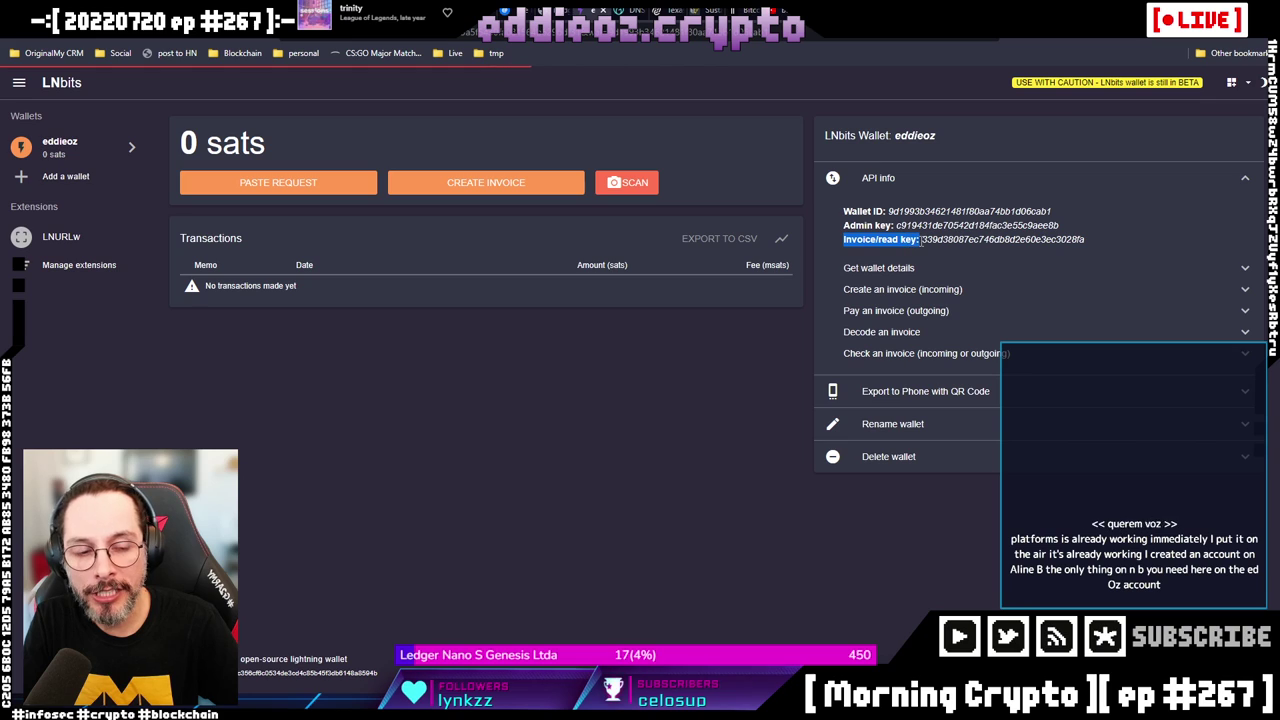
pyautogui.doubleClick(940, 239)
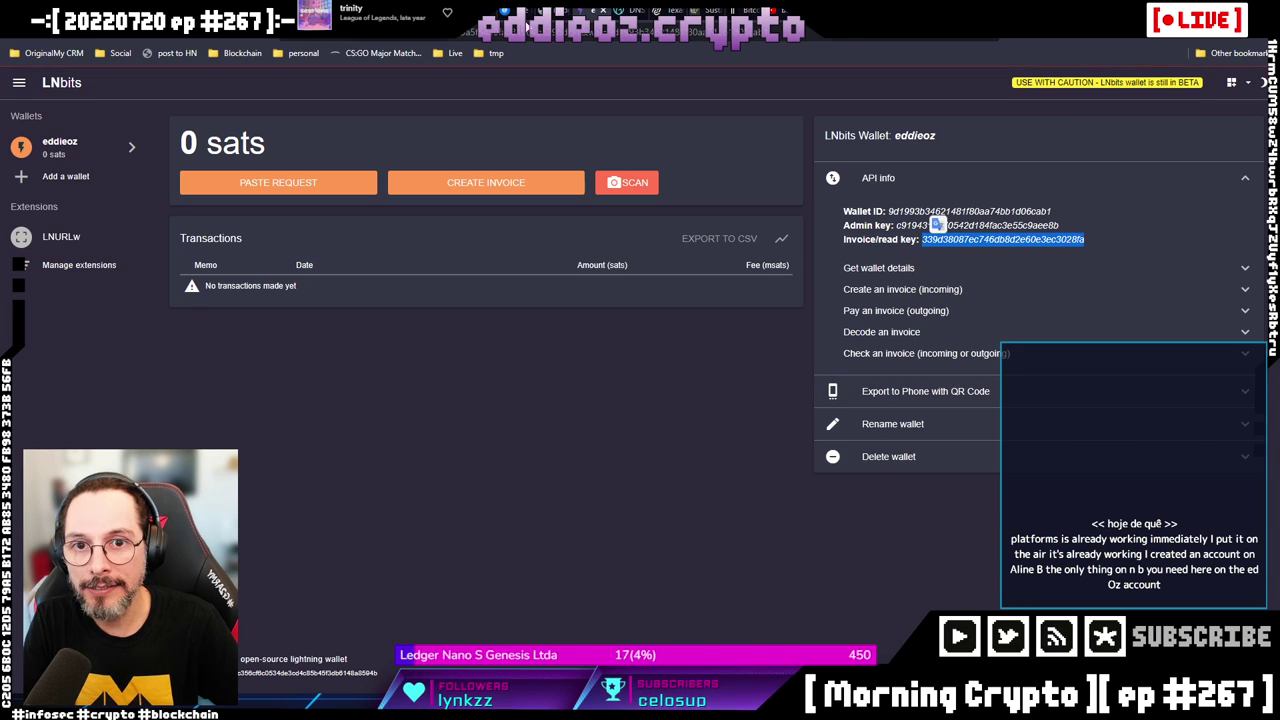
# Switch to the GoDaddy DNS records and highlight the _key.sats record name.
pyautogui.hotkey('ctrl', 'Tab')
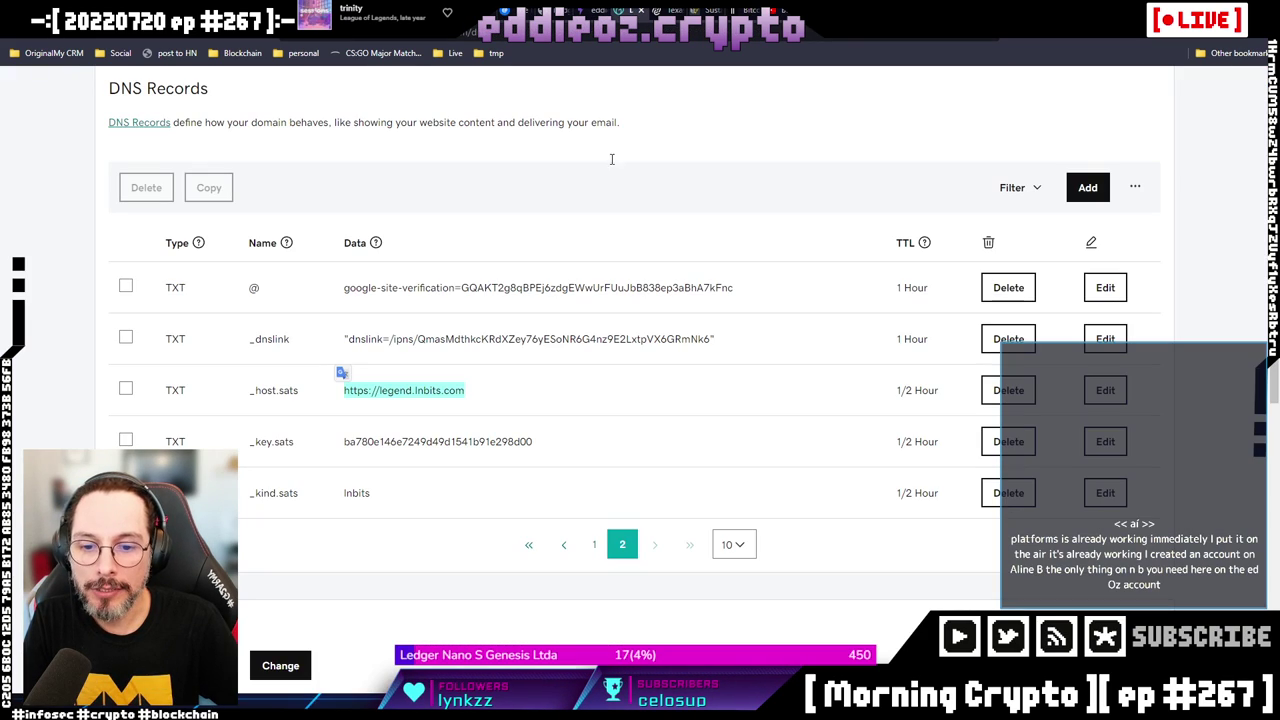
pyautogui.click(360, 442)
pyautogui.moveTo(249, 442); pyautogui.dragTo(295, 443)
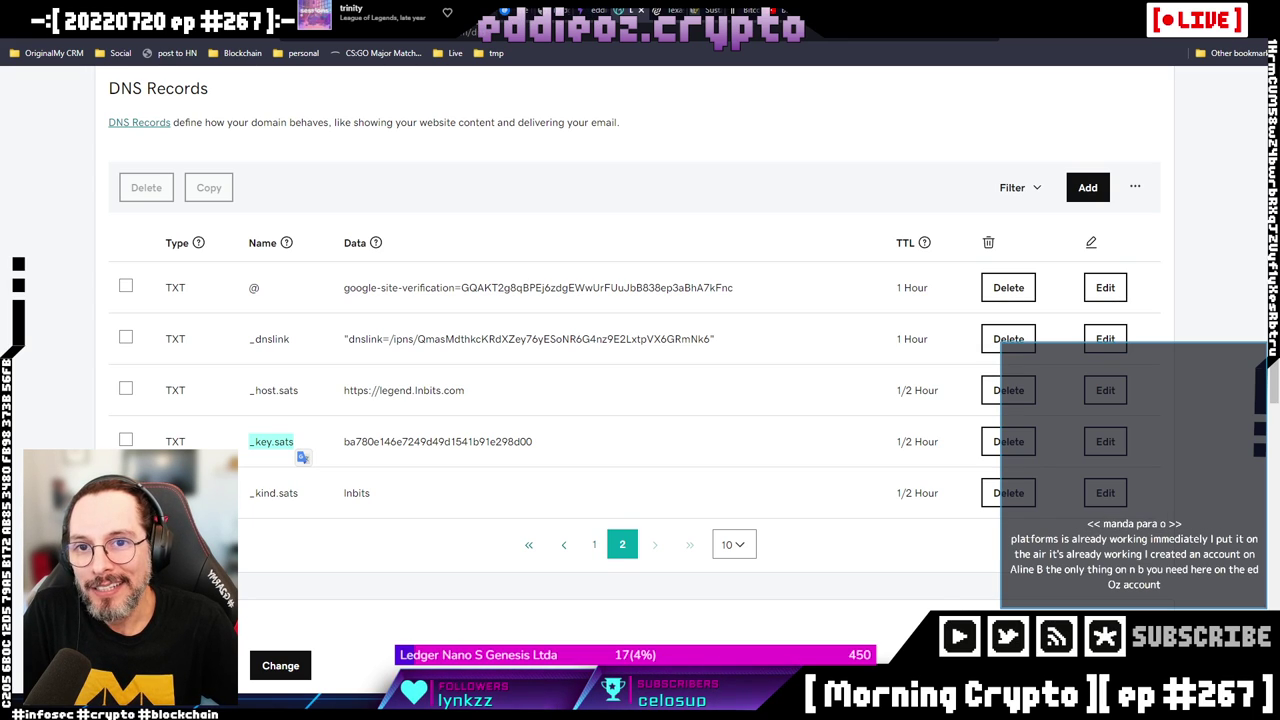
# Return to the Twitter profile and highlight the sats subdomain and the part before it in the bio's Lightning address.
pyautogui.click(540, 10)
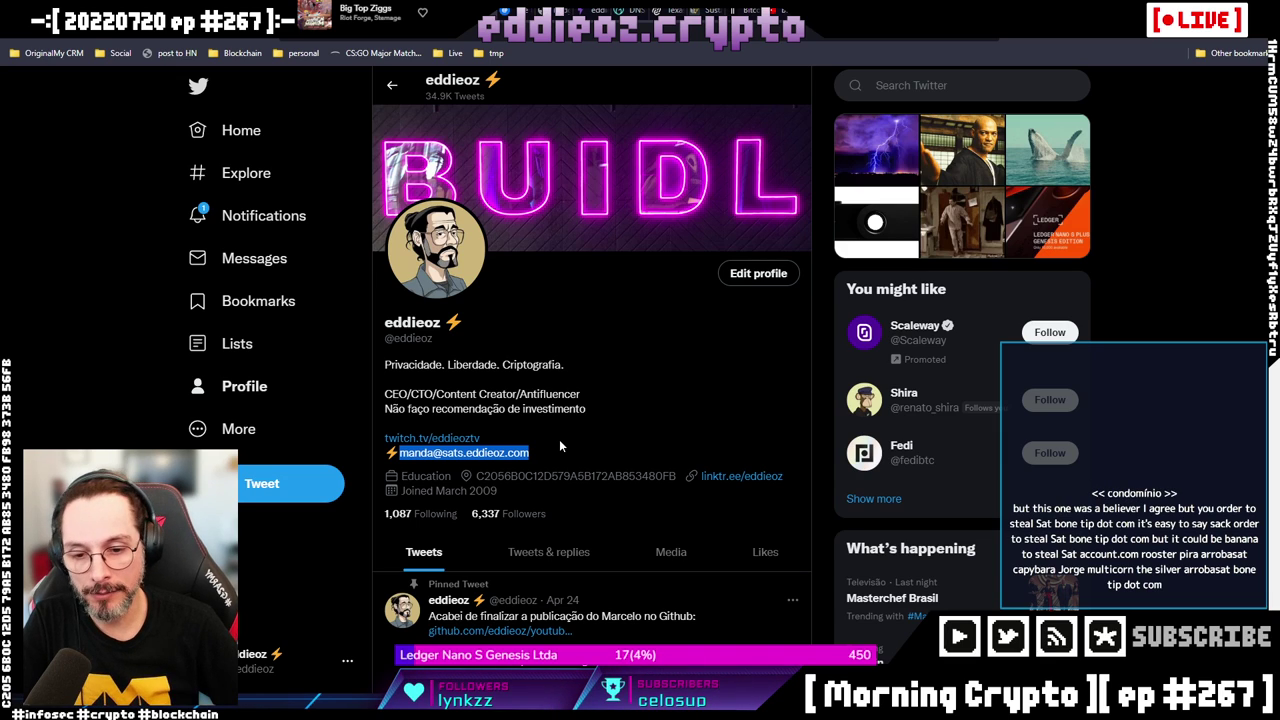
pyautogui.doubleClick(452, 452)
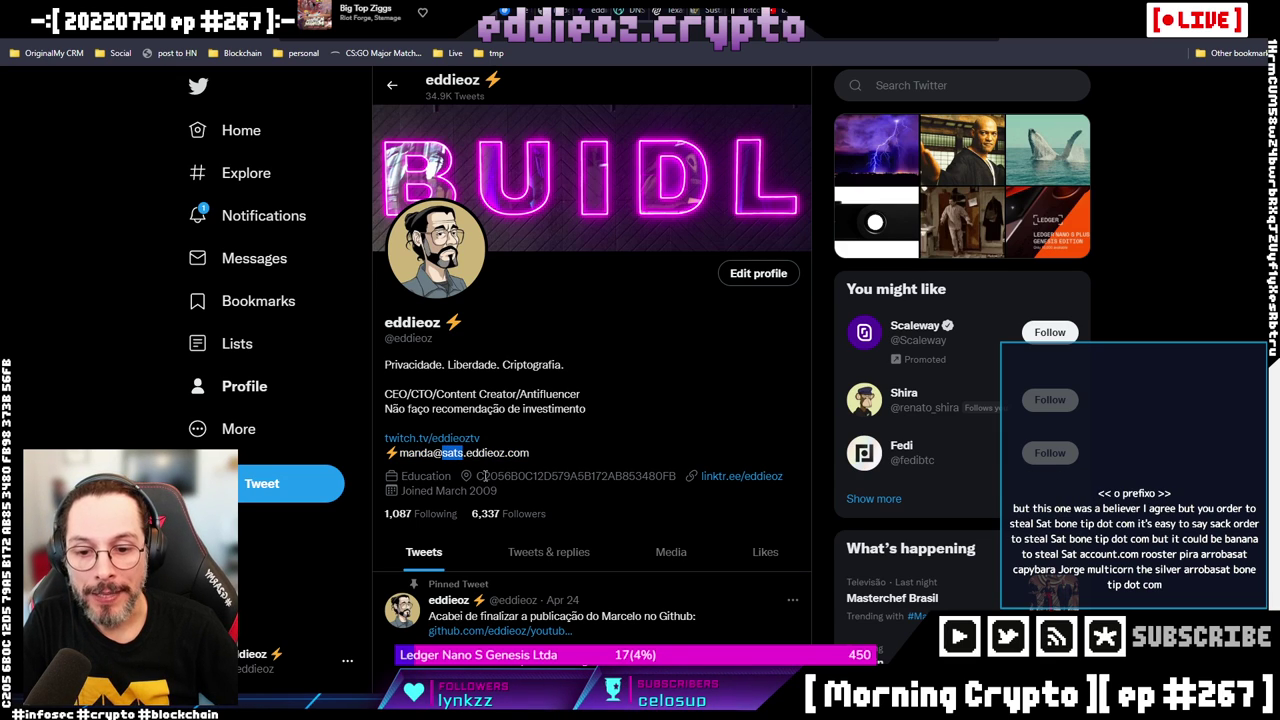
pyautogui.doubleClick(415, 454)
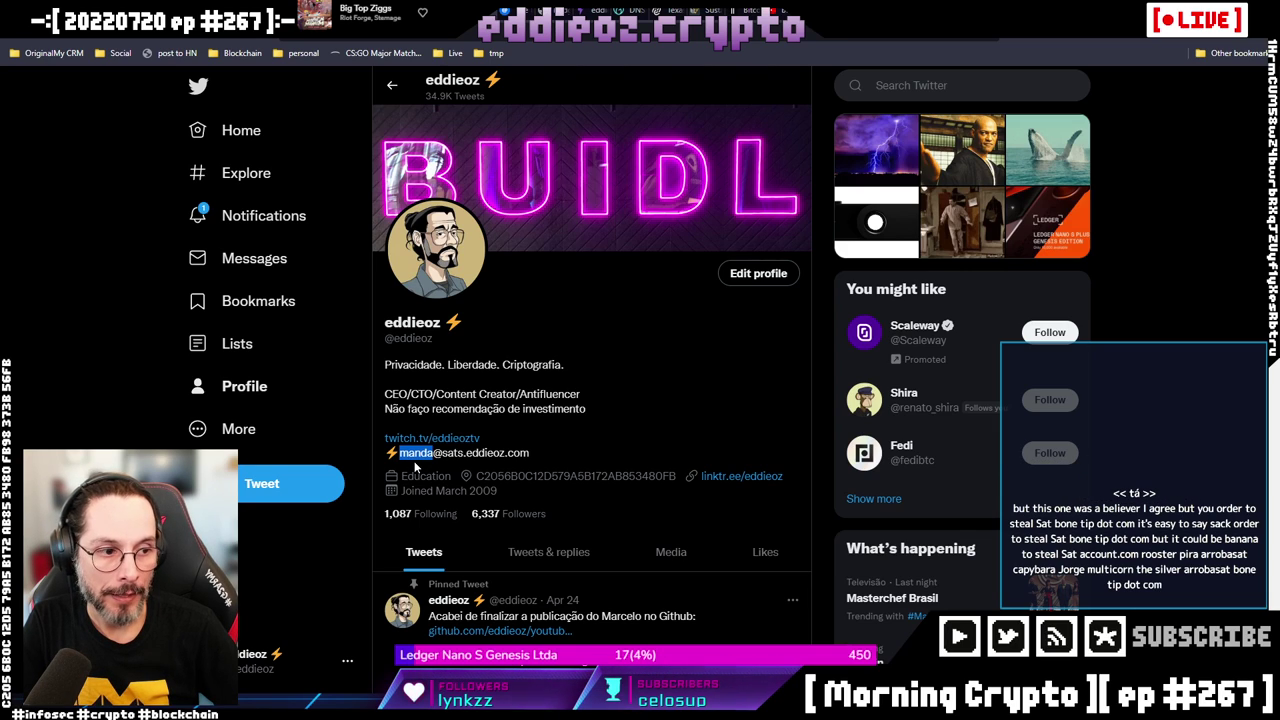
pyautogui.doubleClick(452, 452)
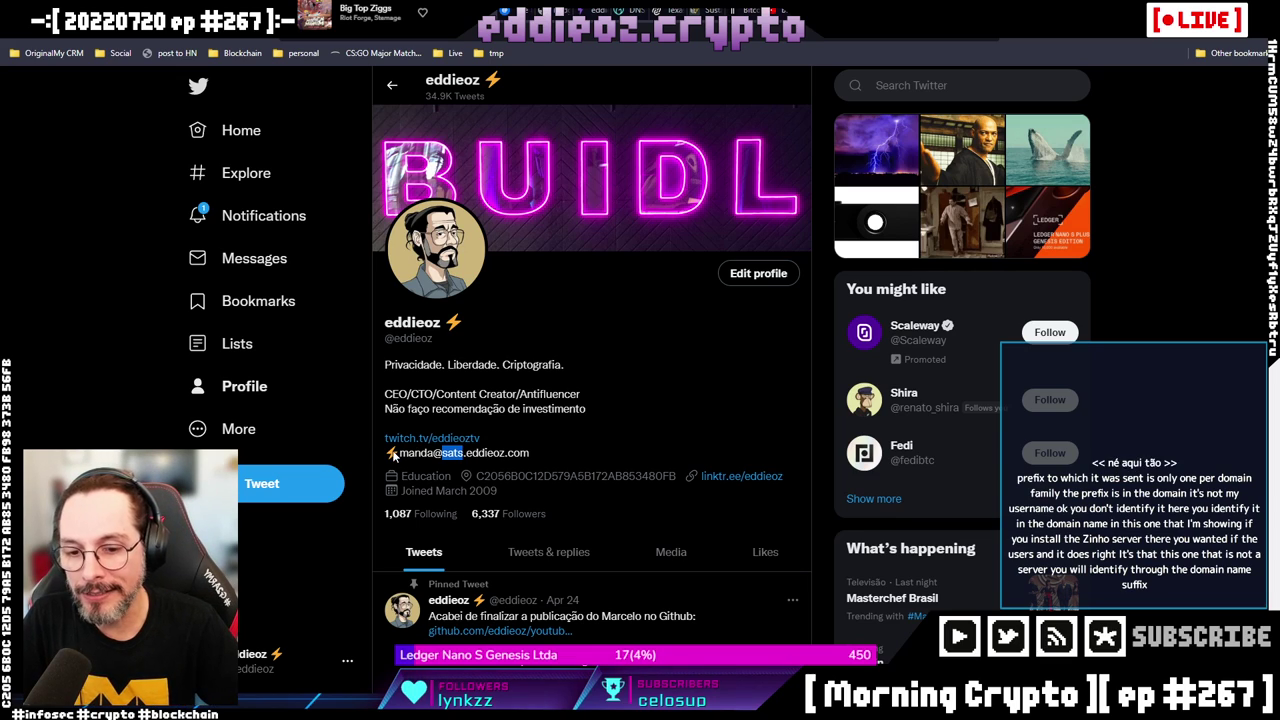
pyautogui.moveTo(399, 453); pyautogui.dragTo(442, 453)
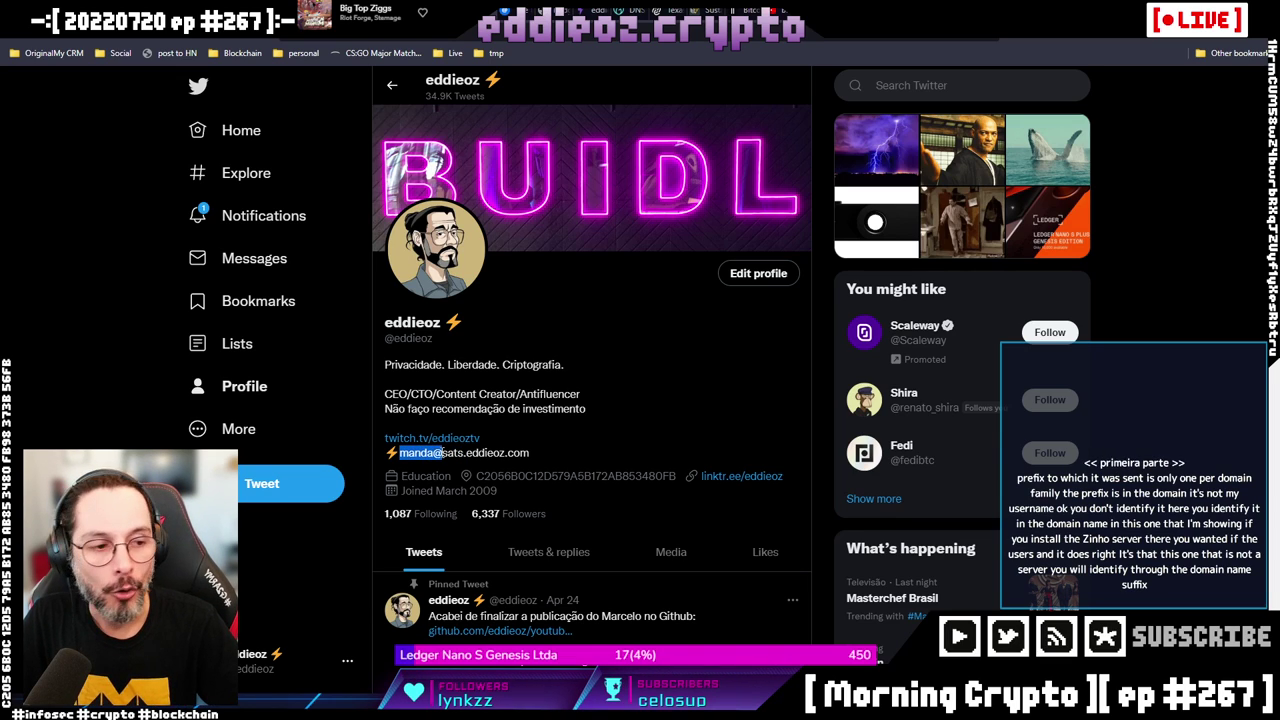
# Return to the Twitter profile and highlight the bio's Lightning address through its sats subdomain, then highlight only the root domain.
pyautogui.click(474, 456)
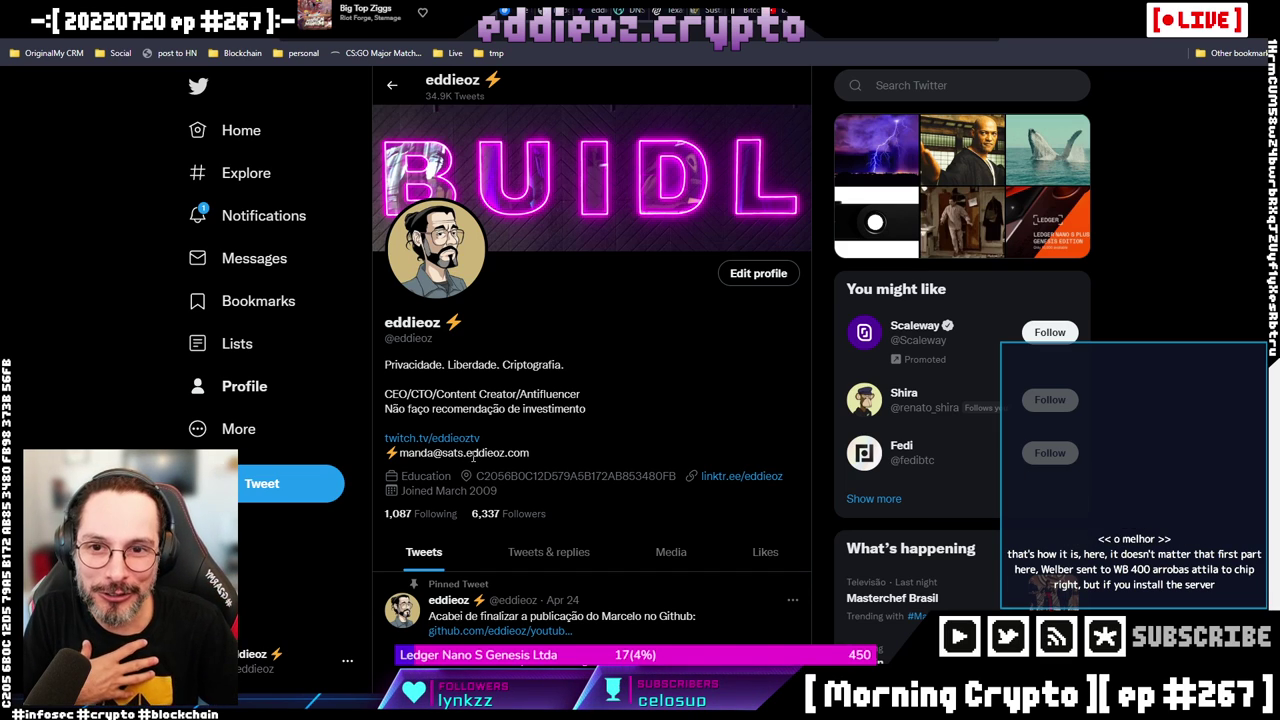
pyautogui.hotkey('ctrl', 'Tab')
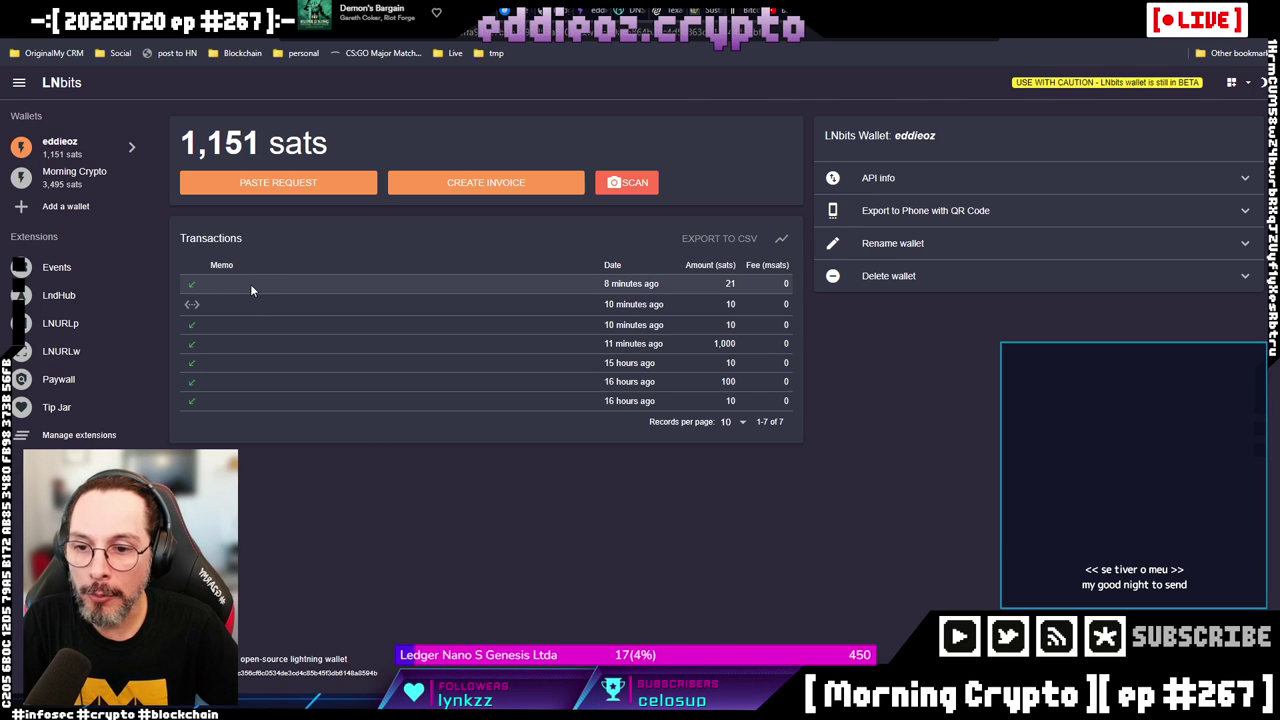
pyautogui.click(553, 14)
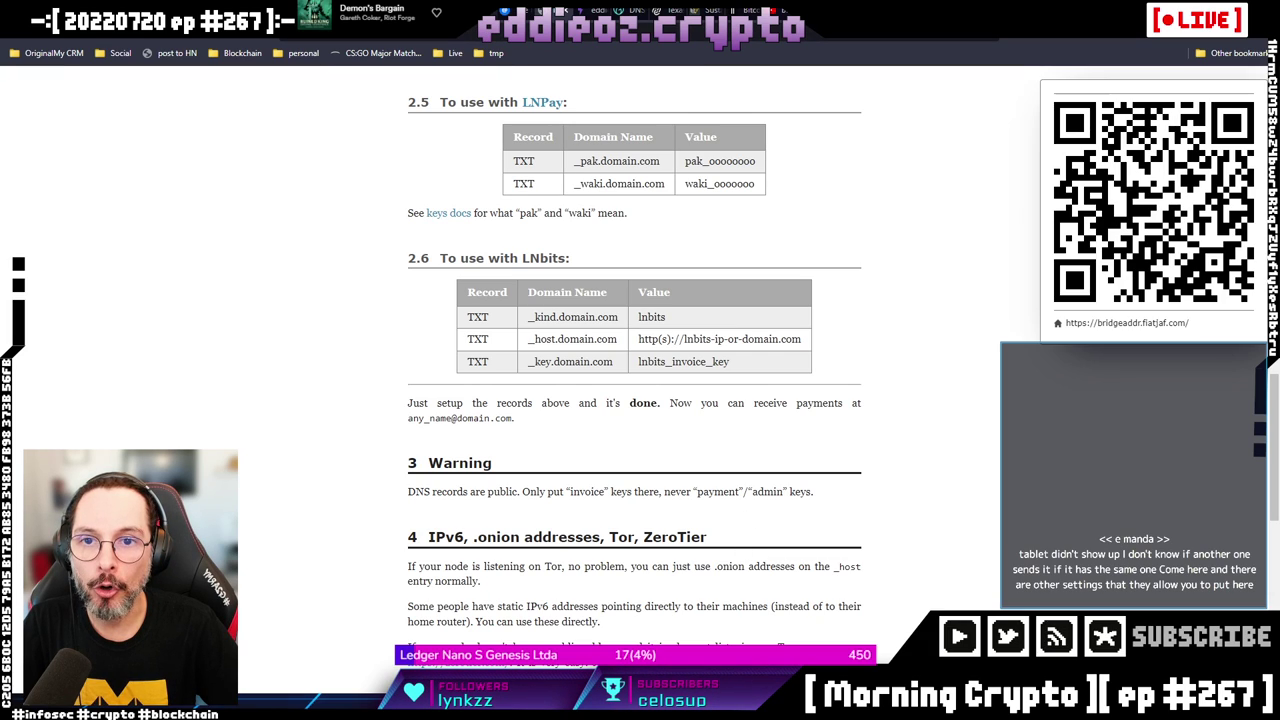
pyautogui.hotkey('ctrl', 'Tab')
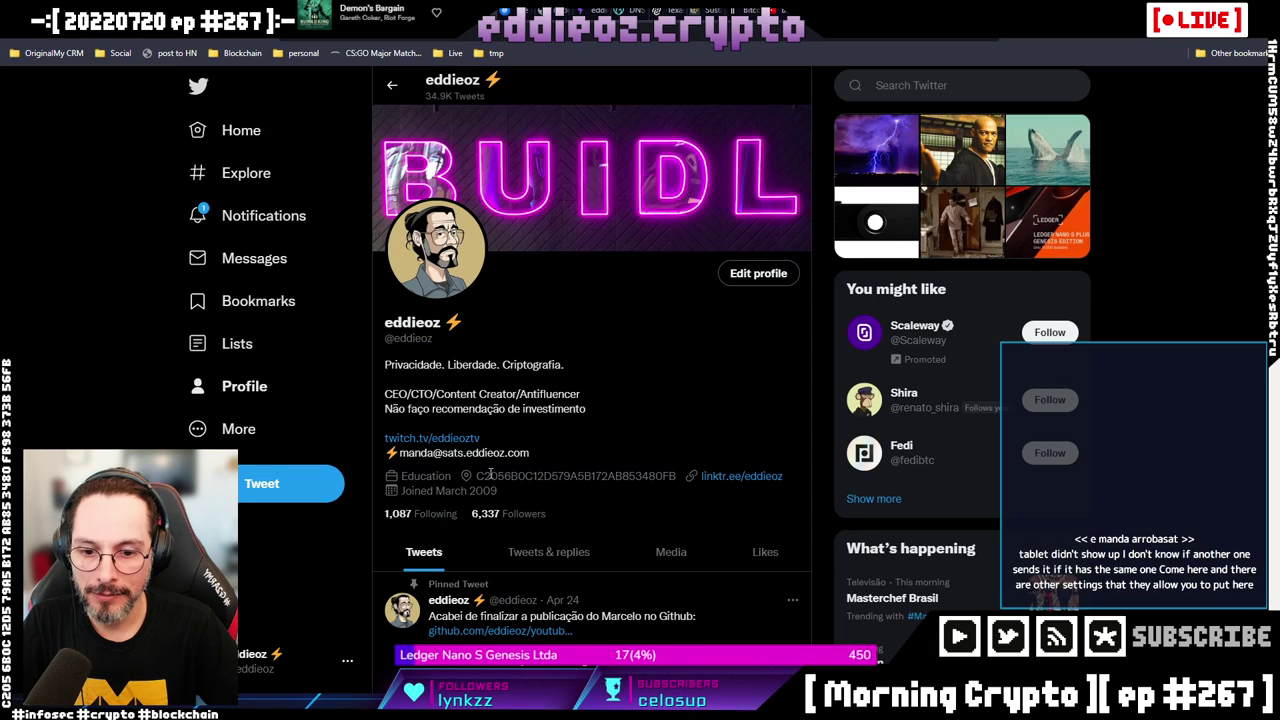
pyautogui.moveTo(400, 452); pyautogui.dragTo(458, 452)
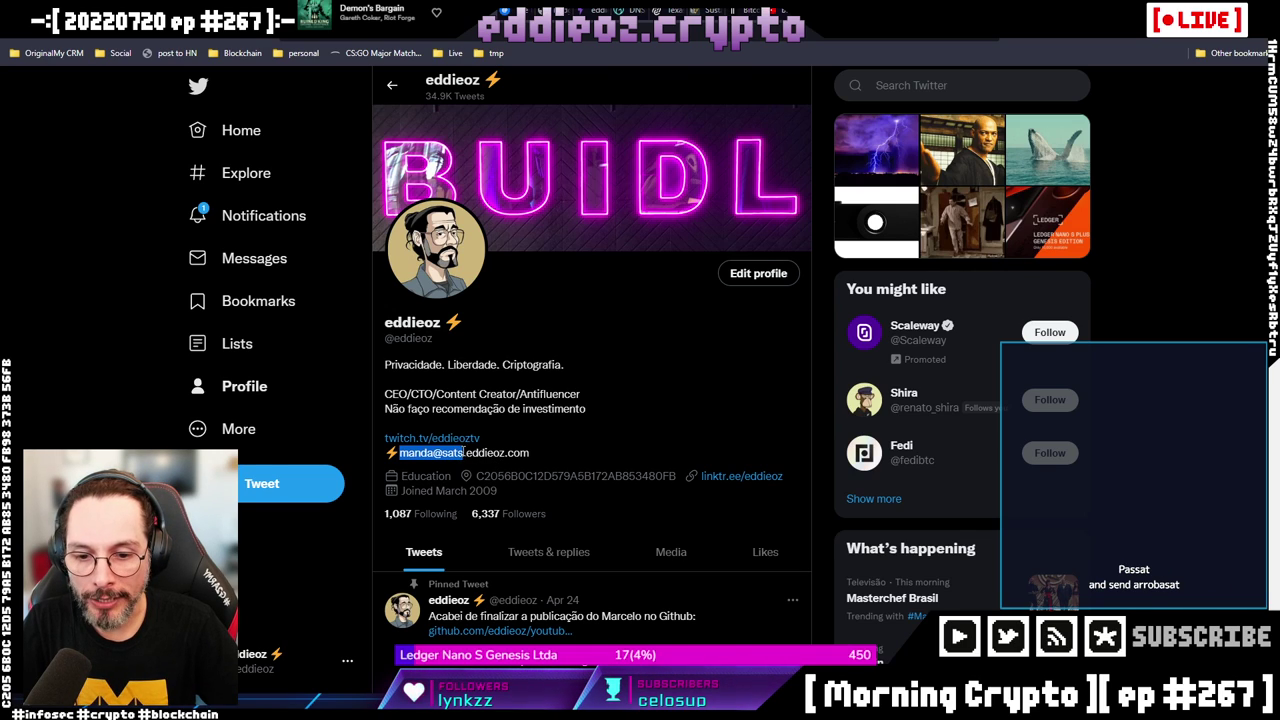
pyautogui.moveTo(543, 459); pyautogui.dragTo(467, 453)
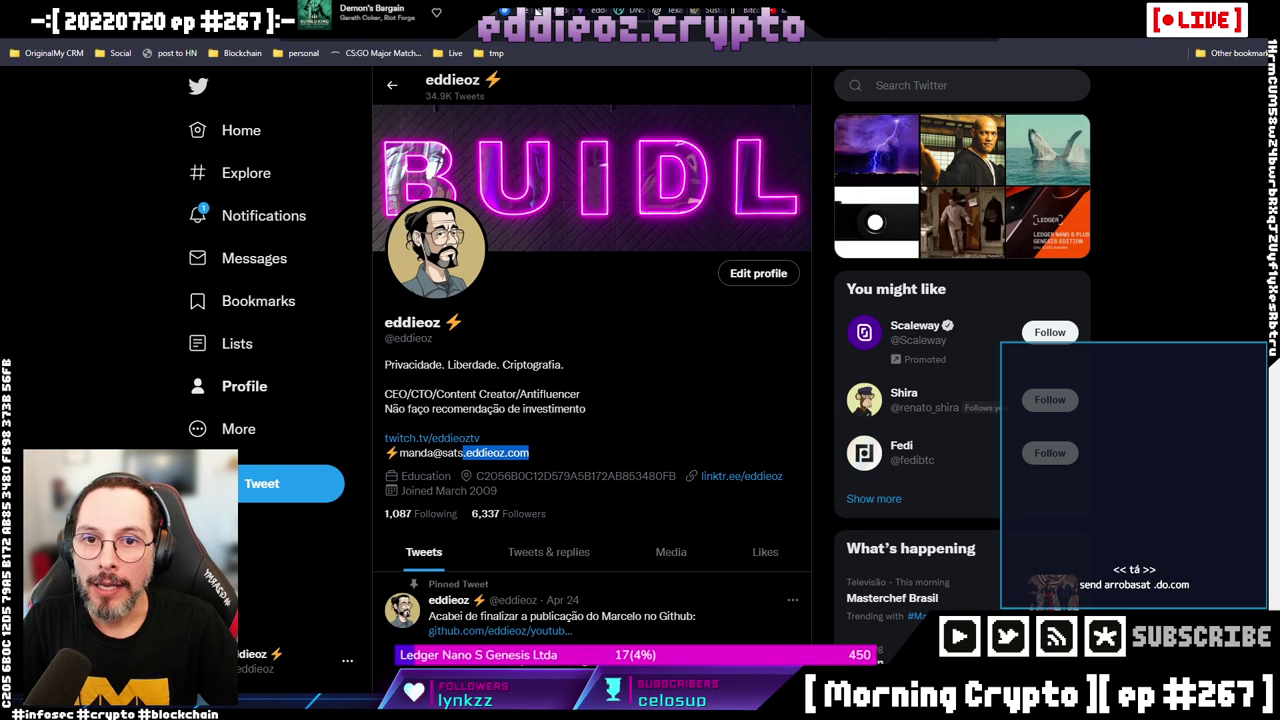
# Switch to the bridgeaddr page's Optional extras section and highlight the _description, _image and _webhook record names.
pyautogui.click(562, 14)
pyautogui.scroll(-4, 740, 495)
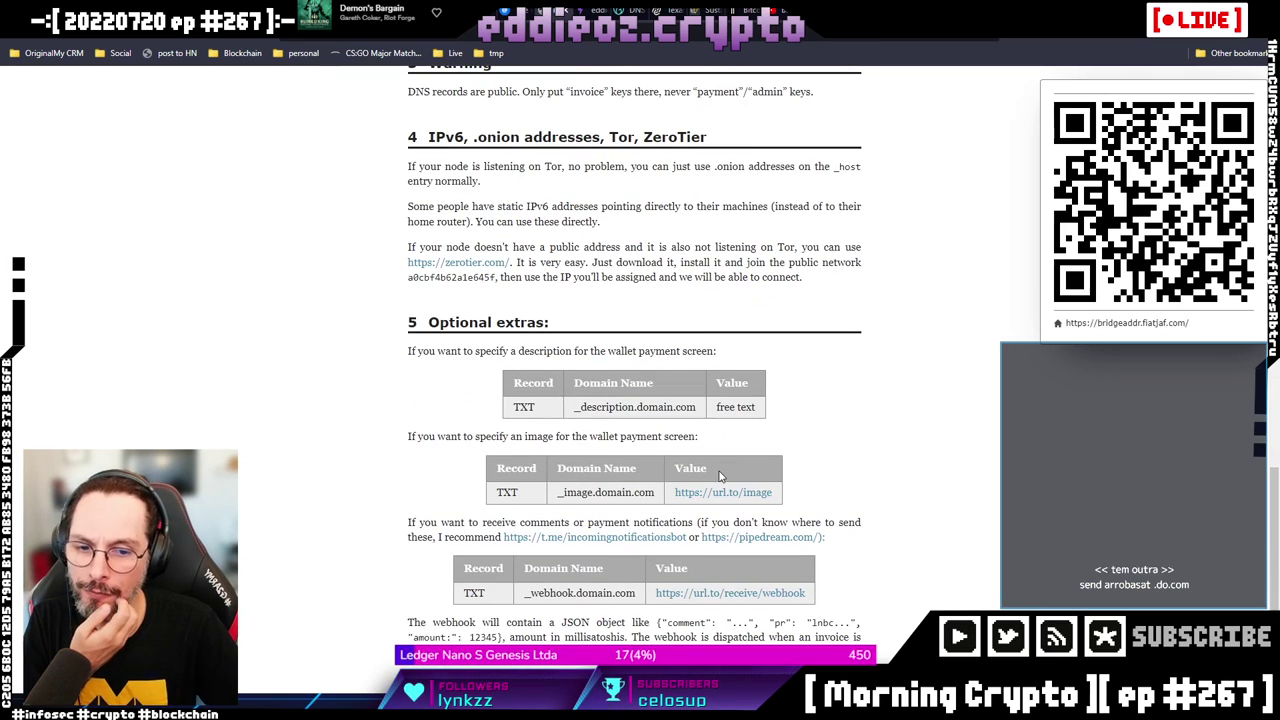
pyautogui.scroll(-1, 718, 480)
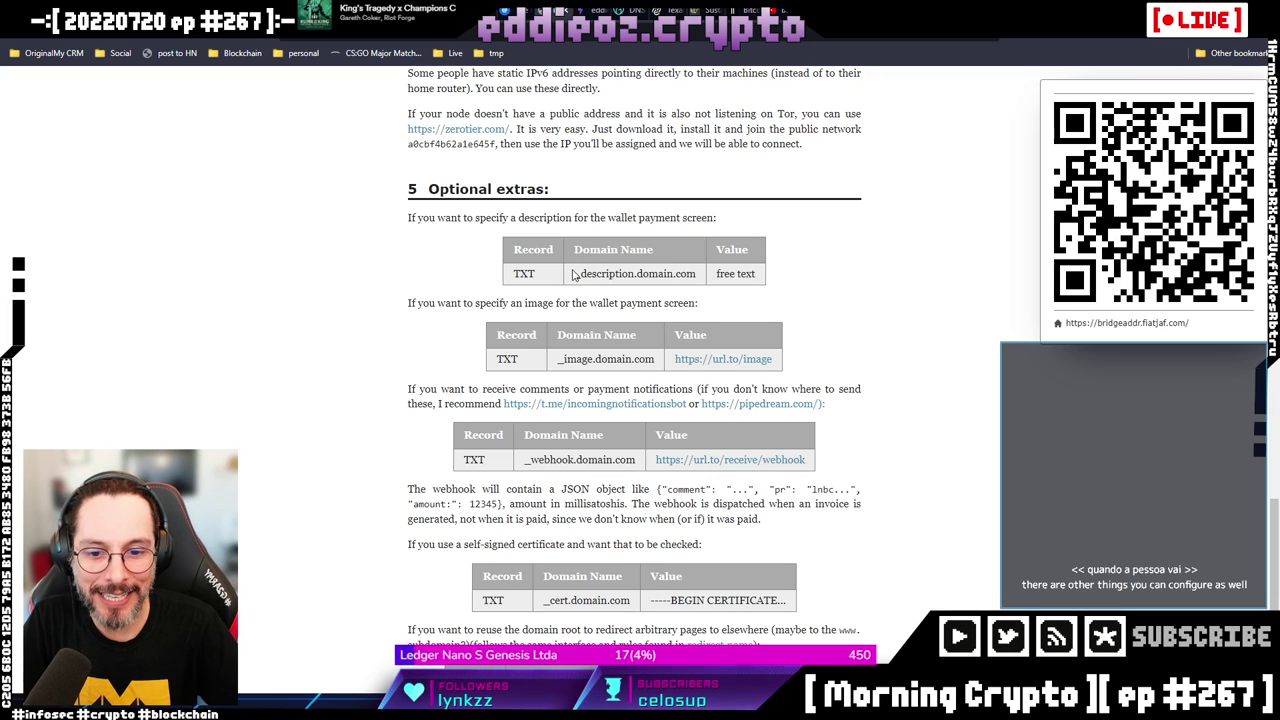
pyautogui.moveTo(574, 275); pyautogui.dragTo(630, 272)
pyautogui.scroll(-2, 645, 270)
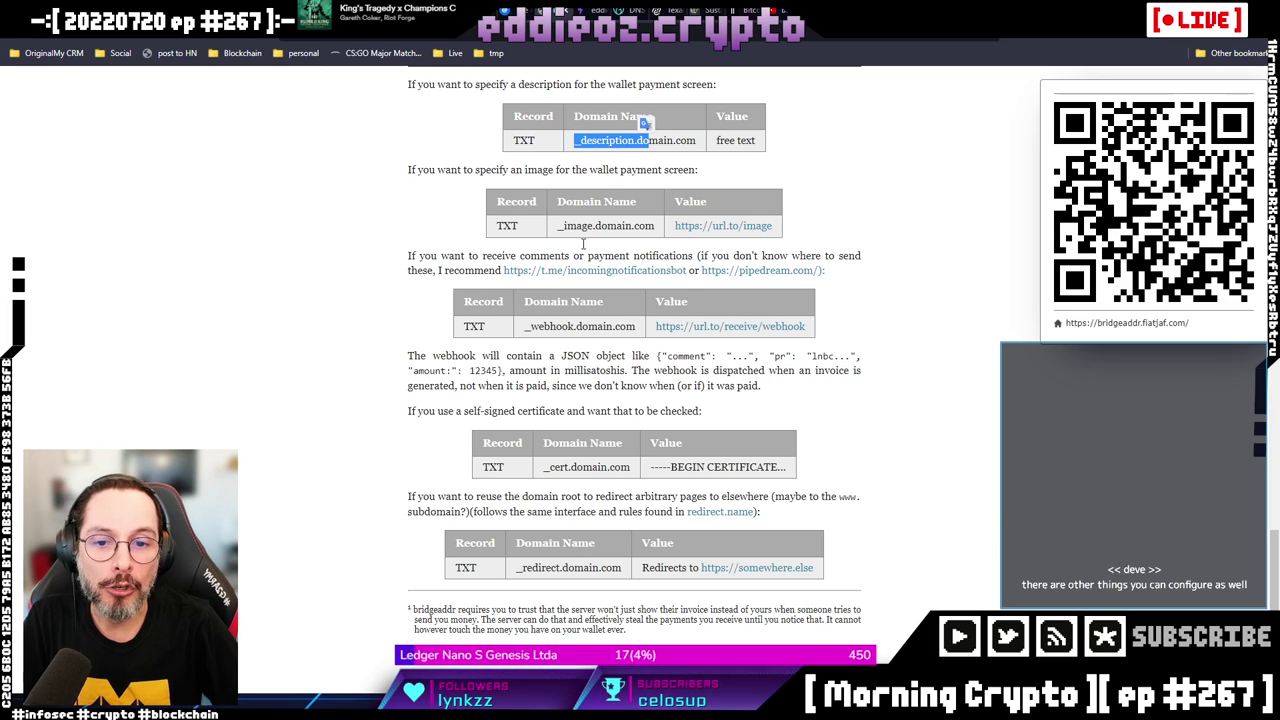
pyautogui.moveTo(553, 226); pyautogui.dragTo(655, 229)
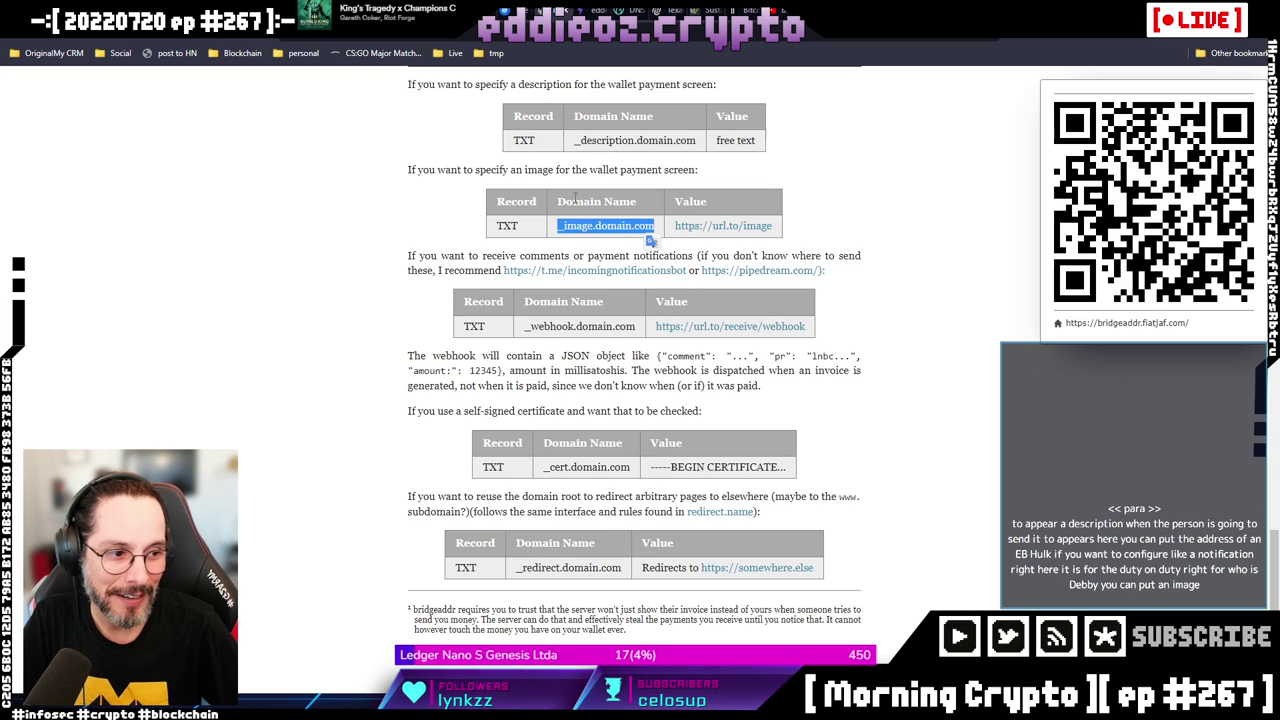
pyautogui.moveTo(524, 330); pyautogui.dragTo(566, 330)
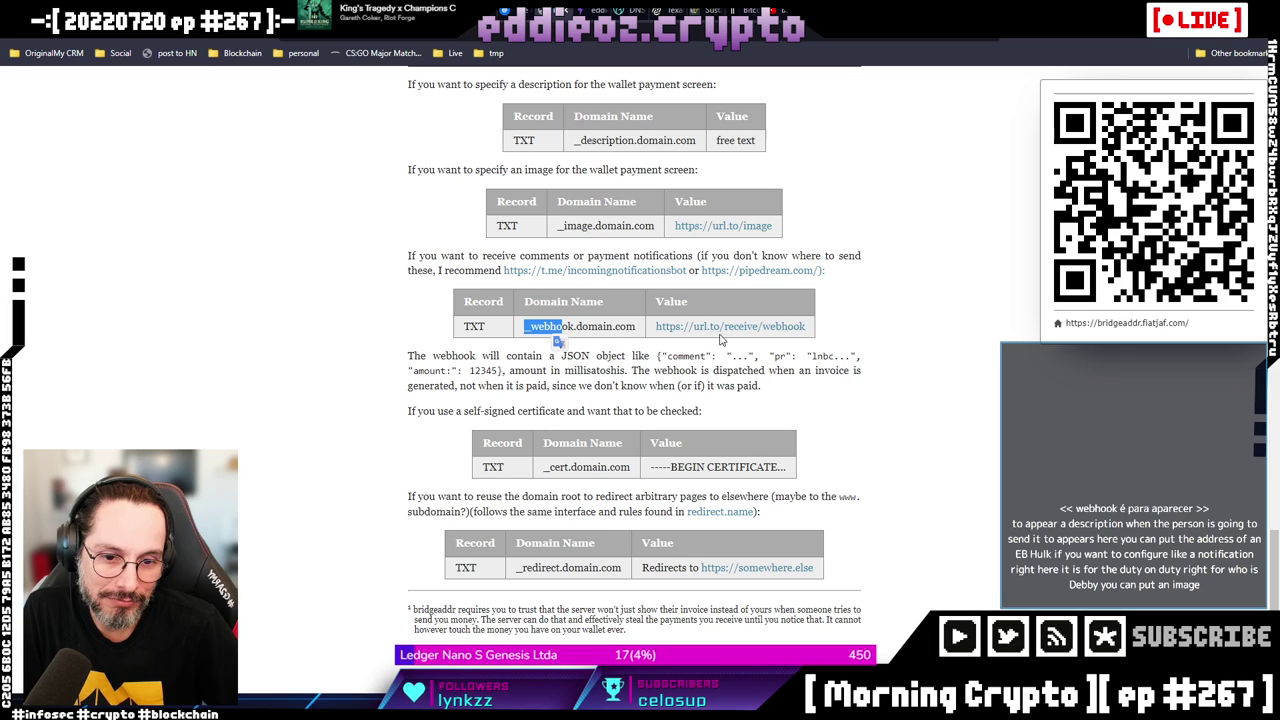
pyautogui.click(836, 347)
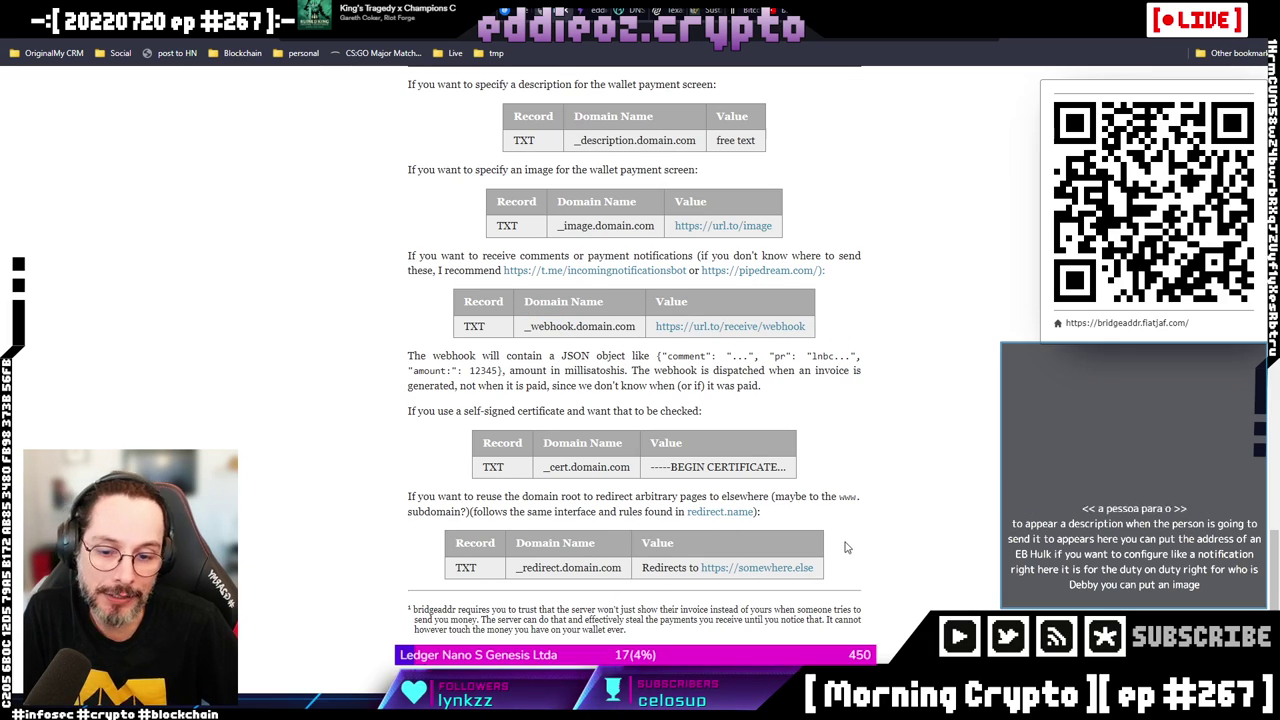
# Highlight the _redirect.domain.com record name, then go back up to the c-lightning and LNPay record tables.
pyautogui.scroll(-1, 760, 555)
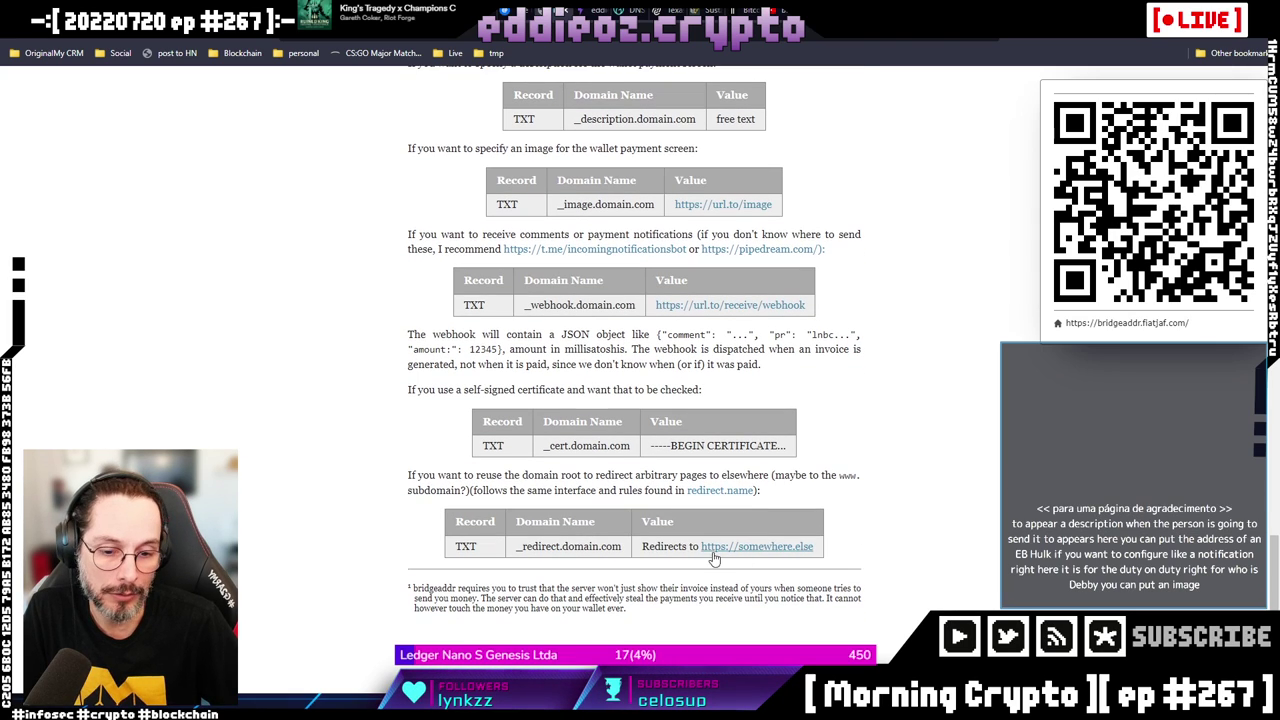
pyautogui.moveTo(516, 548); pyautogui.dragTo(624, 553)
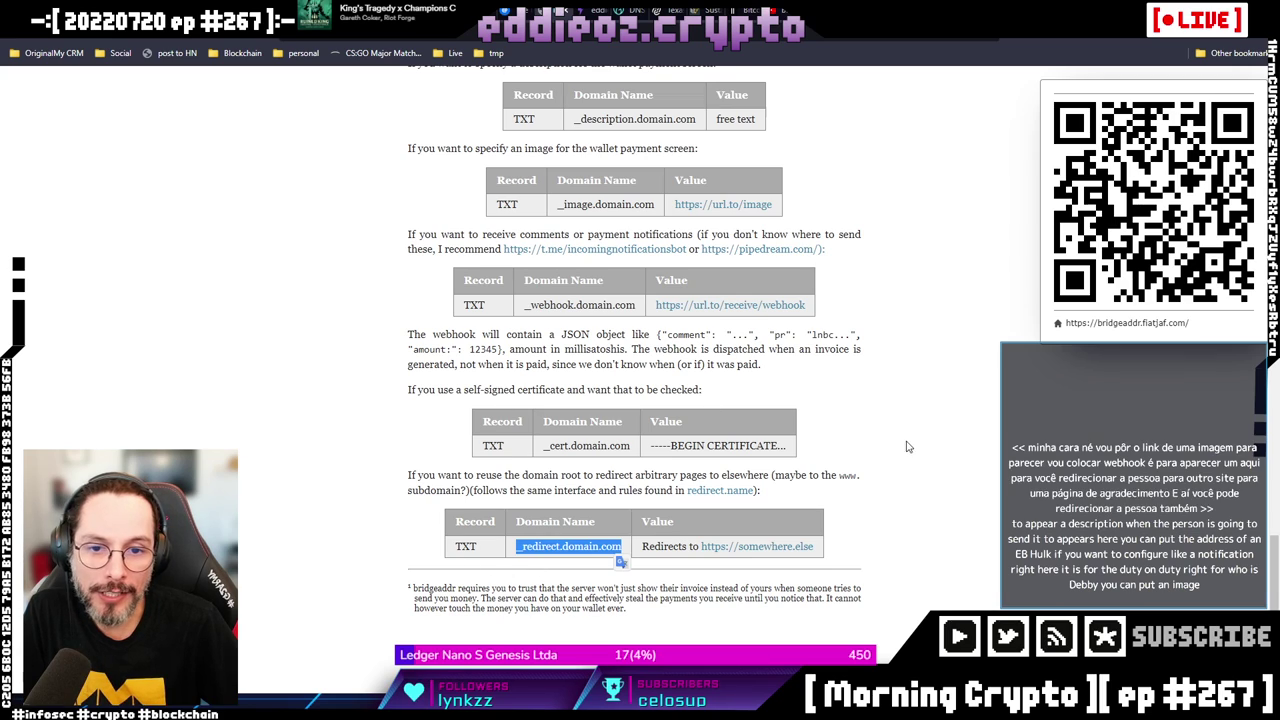
pyautogui.scroll(3, 924, 474)
pyautogui.scroll(6, 924, 474)
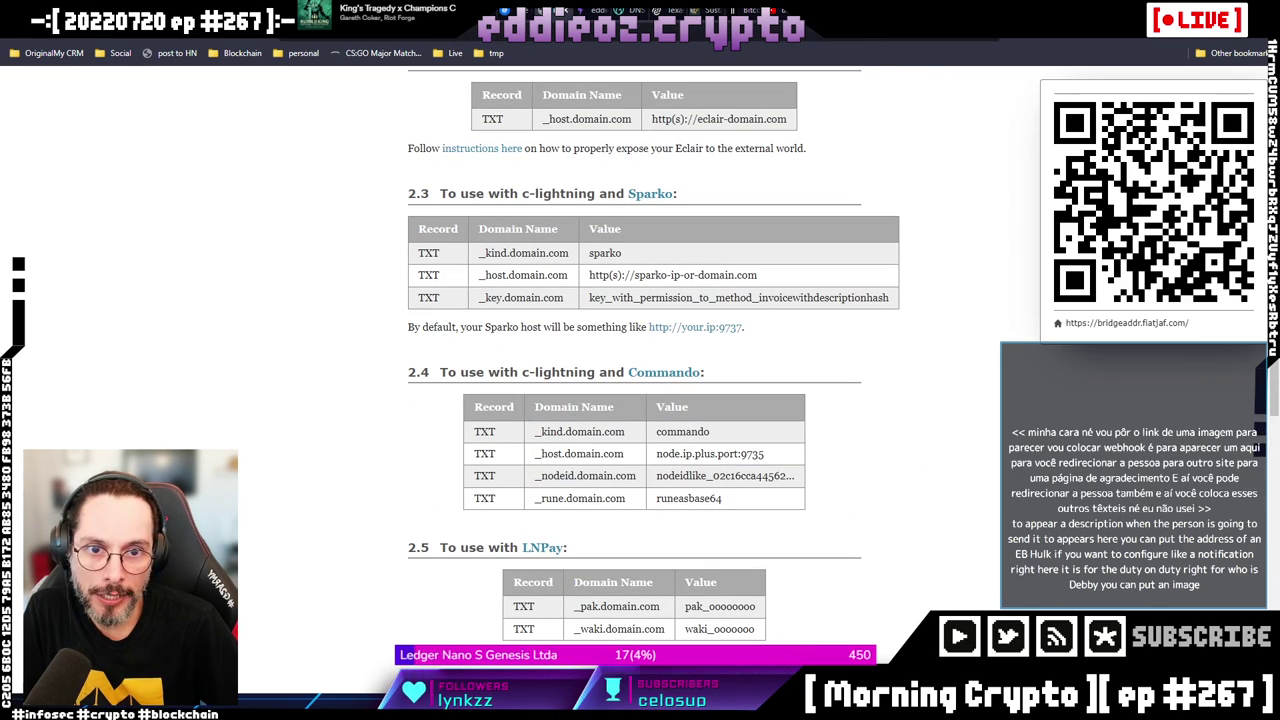
# Switch to the LNbits wallet and check the newly received payments, highlighting the 2 sats and 1 sat amounts in the transactions list.
pyautogui.hotkey('ctrl', 'Tab')
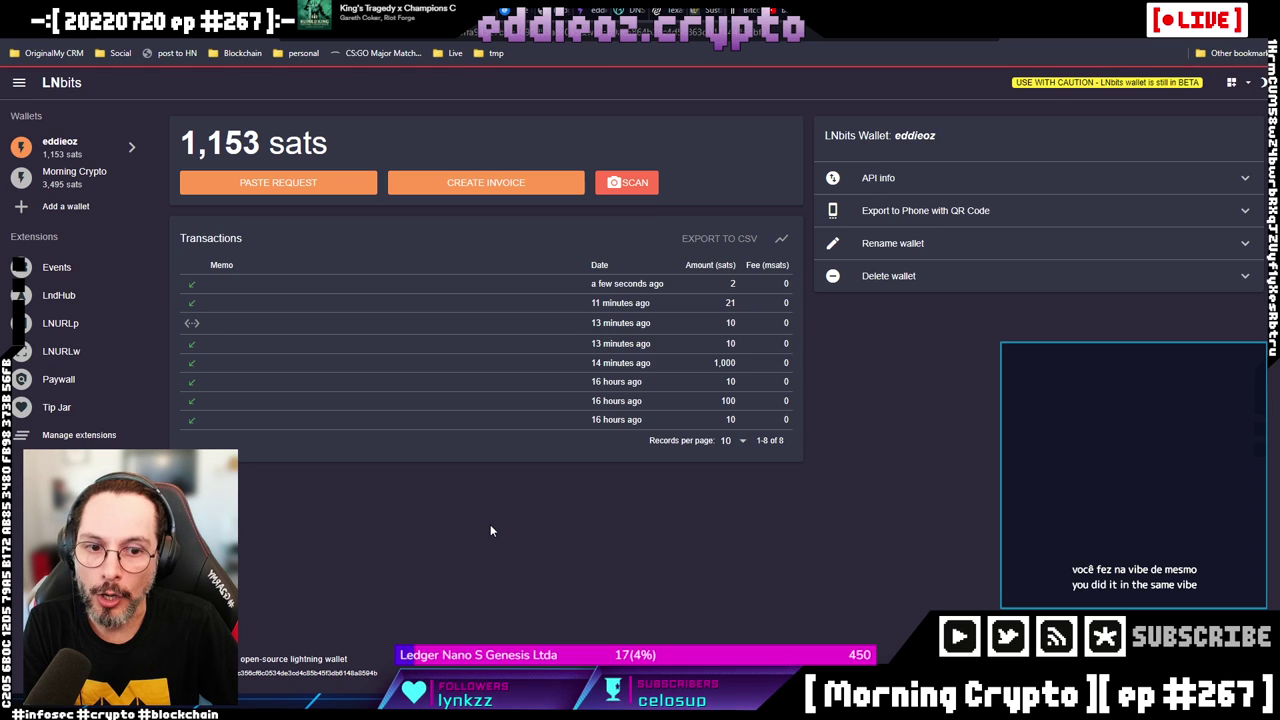
pyautogui.doubleClick(733, 284)
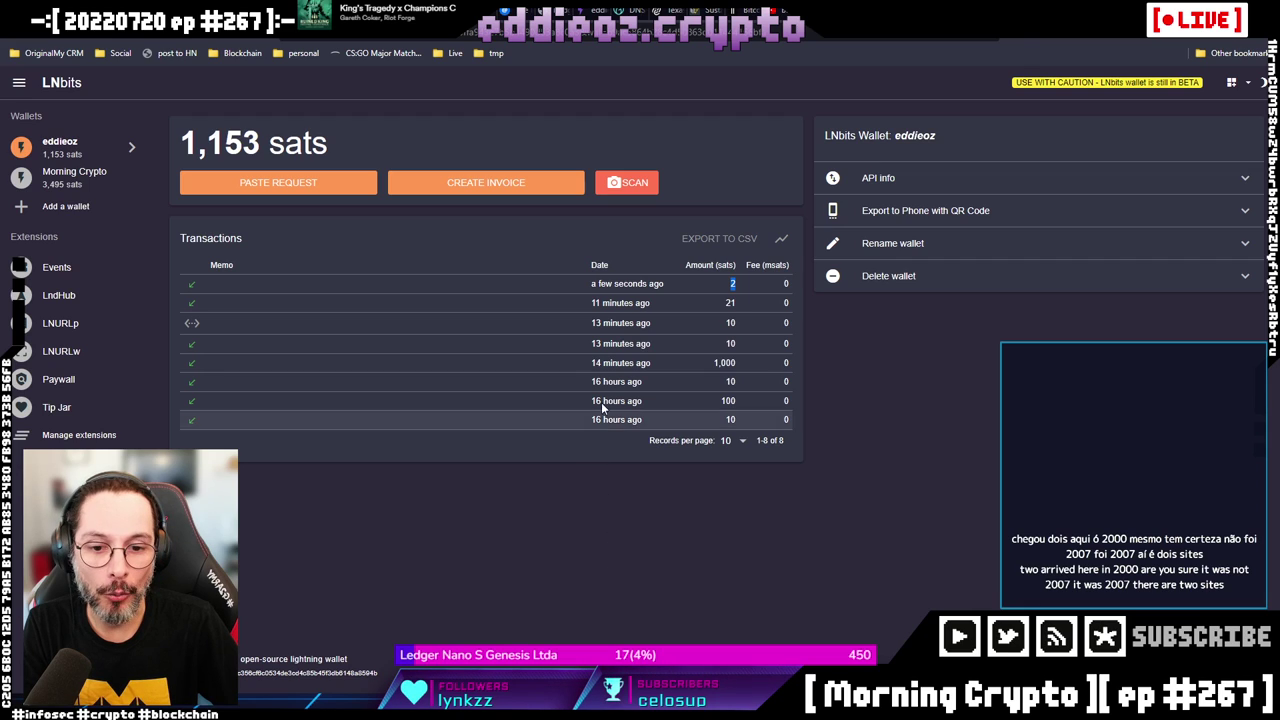
pyautogui.doubleClick(643, 363)
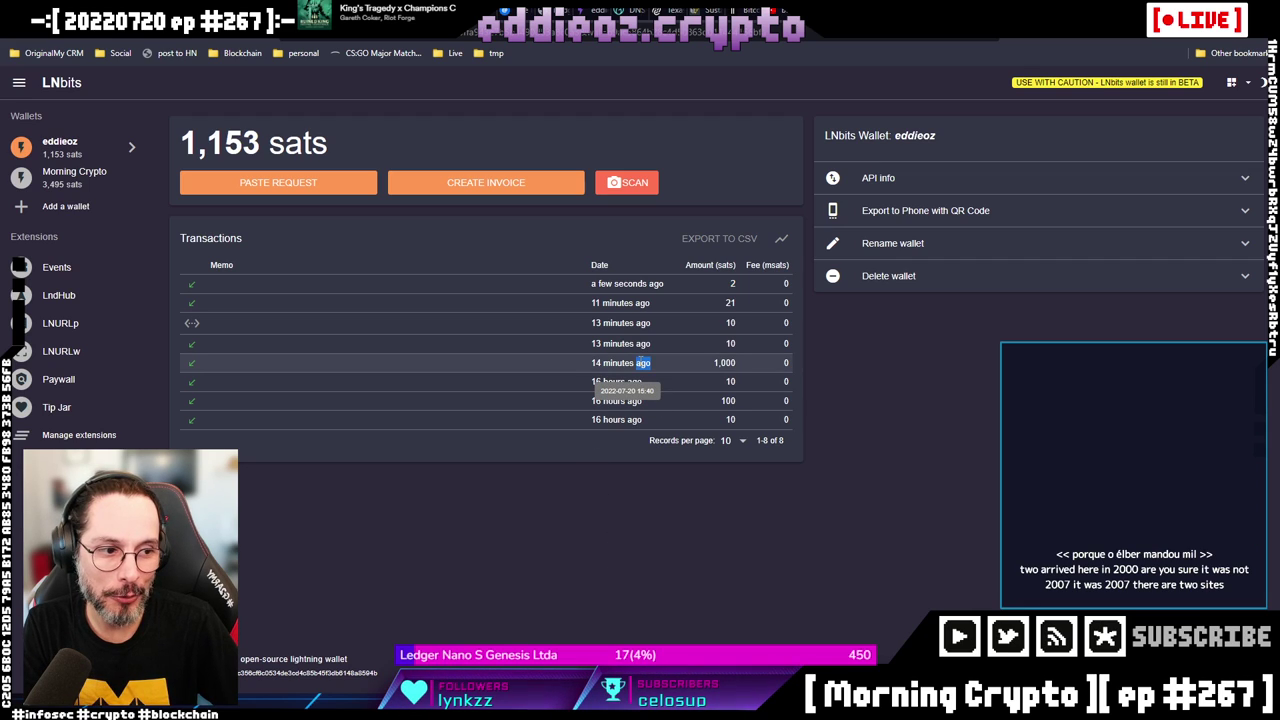
pyautogui.doubleClick(656, 284)
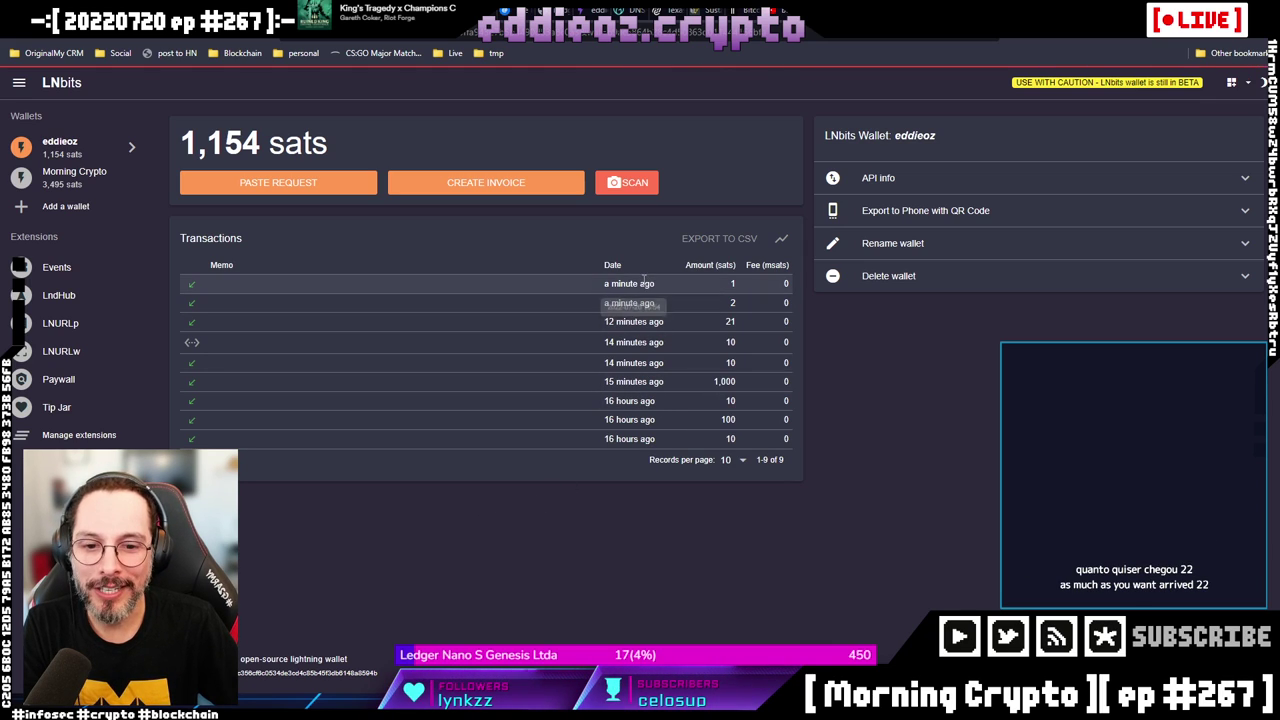
pyautogui.doubleClick(732, 285)
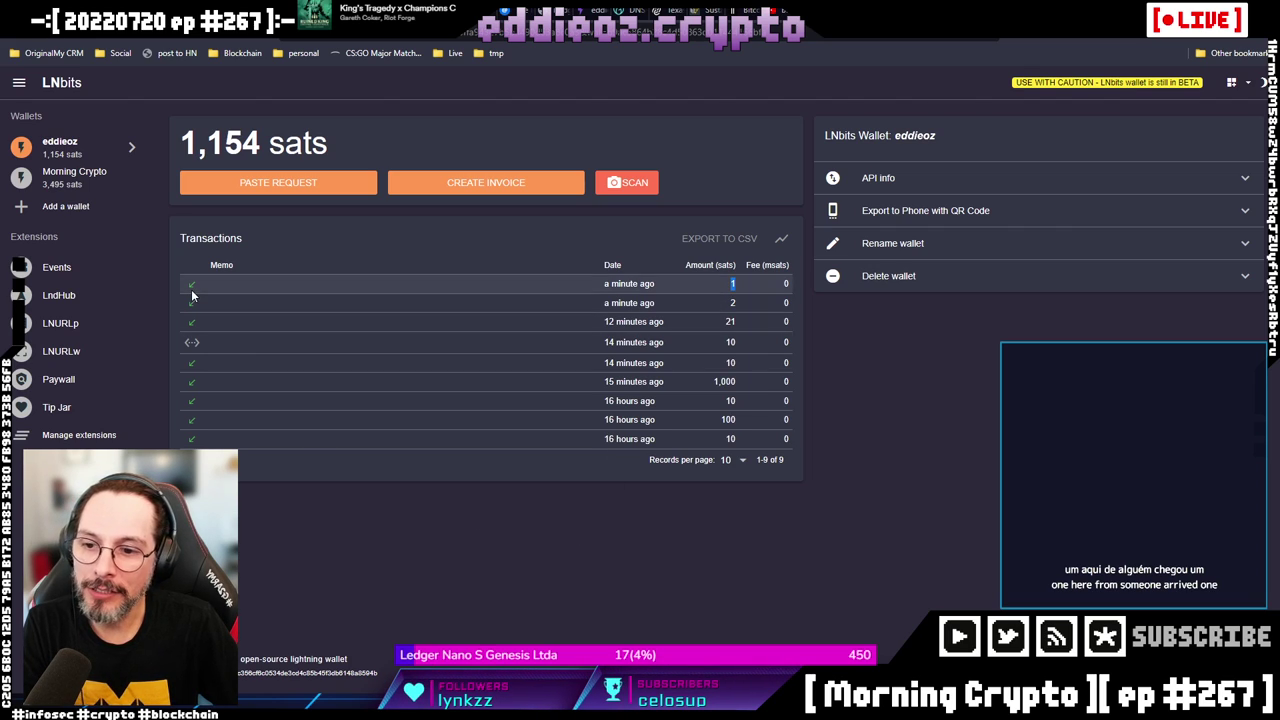
pyautogui.click(440, 541)
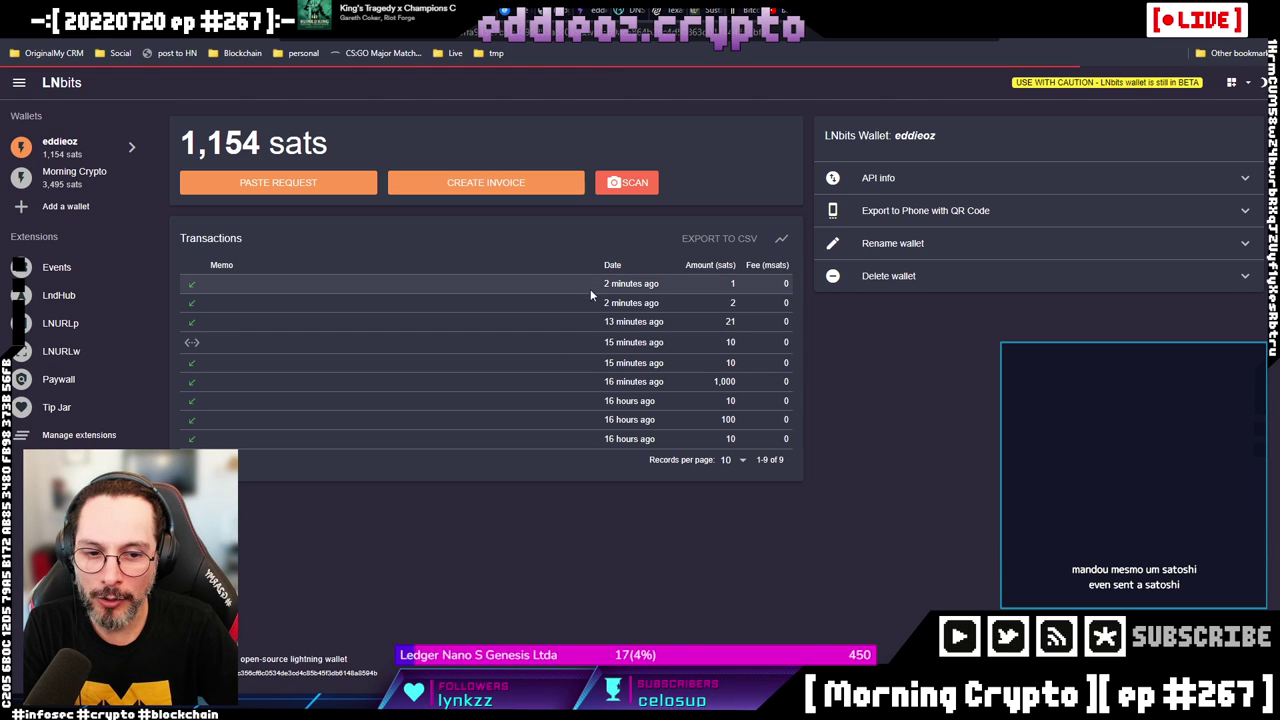
# Inspect the details of the received 1 sat and 2 sats payments for a description, closing each one.
pyautogui.click(191, 287)
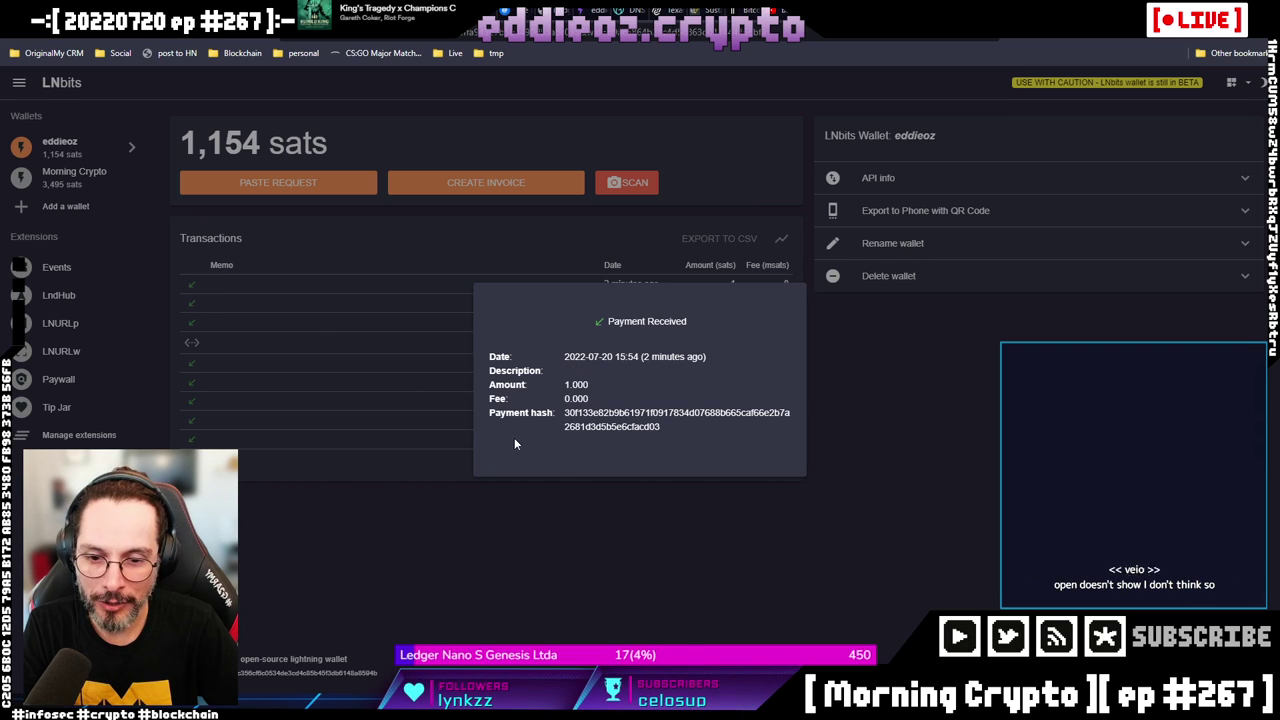
pyautogui.click(306, 289)
pyautogui.click(185, 302)
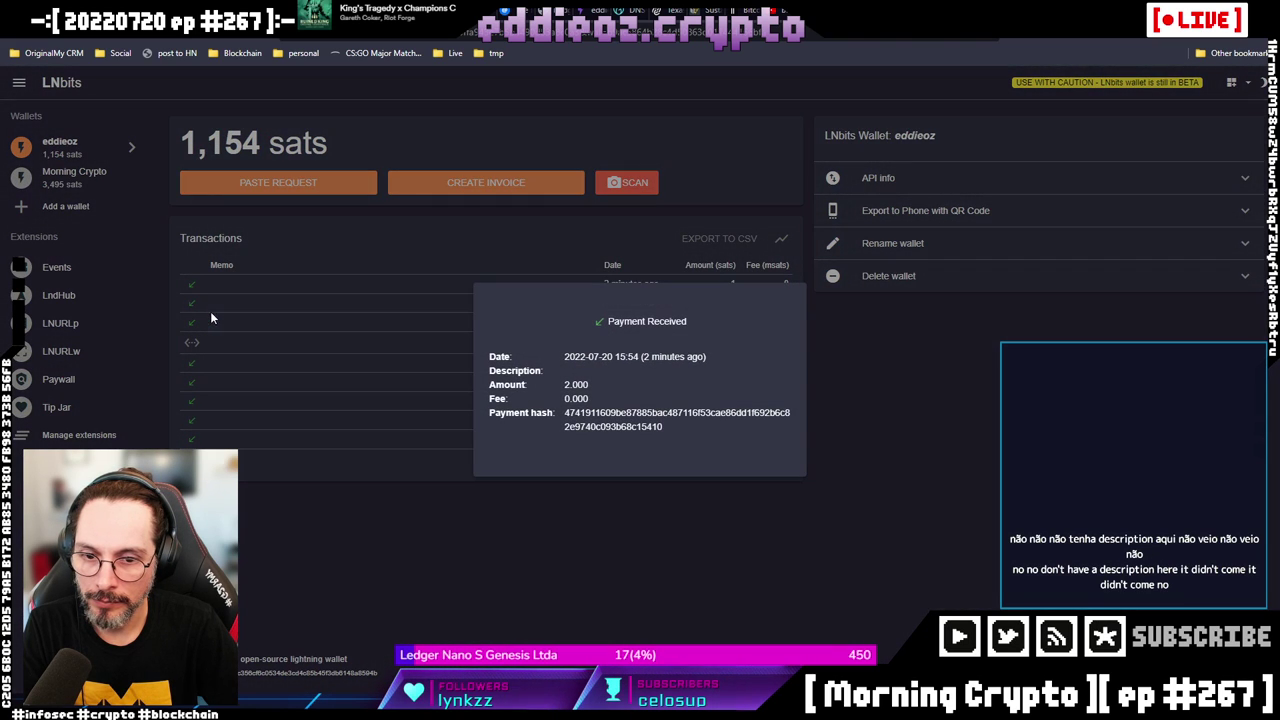
pyautogui.click(292, 343)
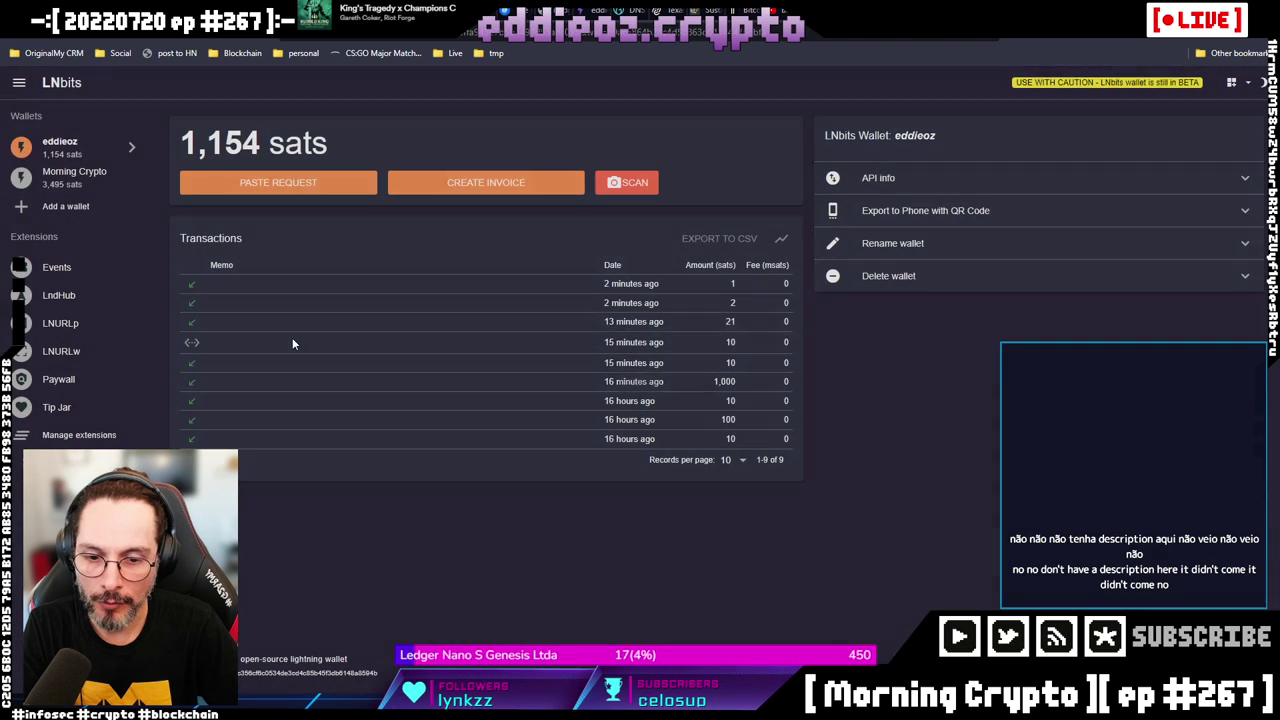
pyautogui.click(195, 305)
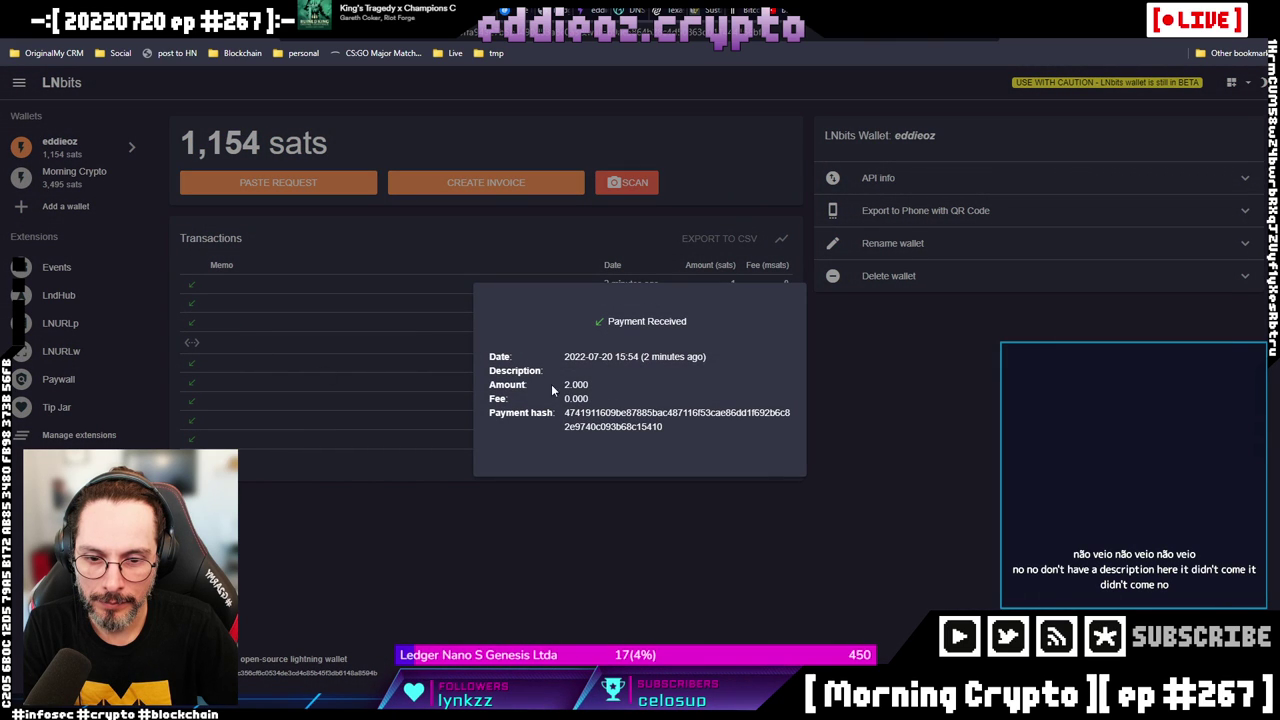
pyautogui.click(592, 505)
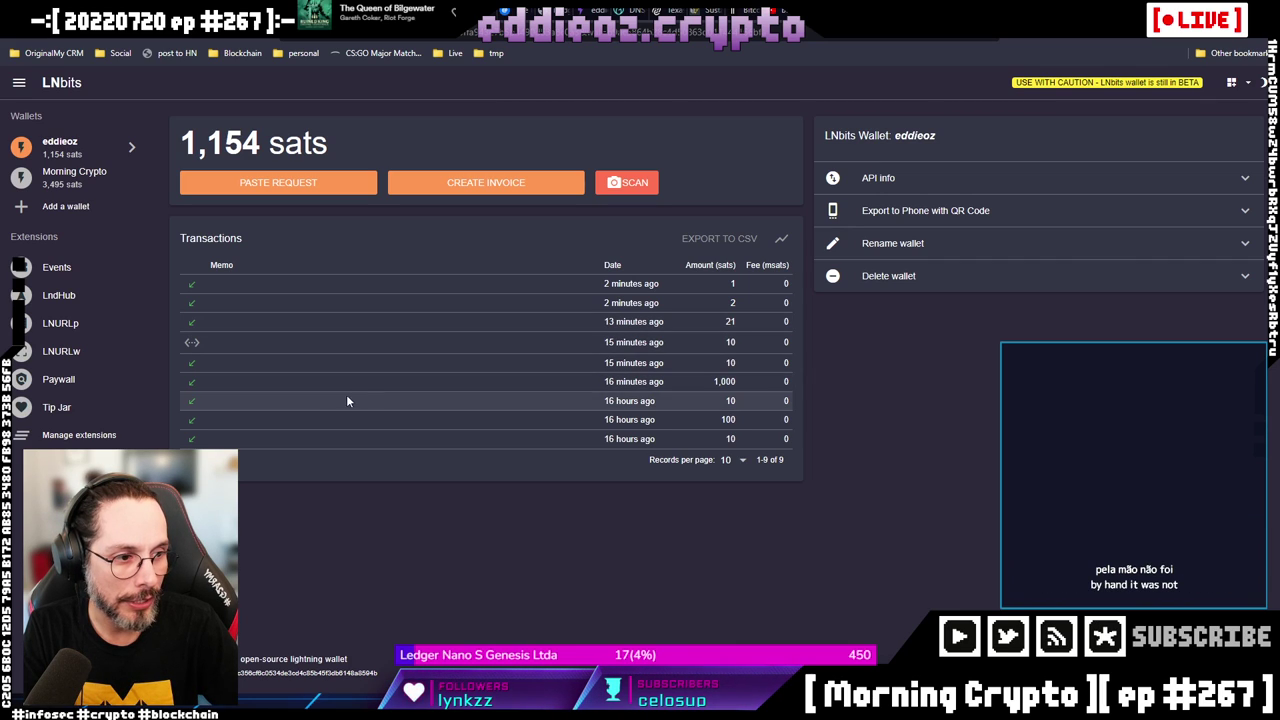
# Check the earlier received payments of 10, 100 and 1,000 sats one by one for a description in their details.
pyautogui.click(194, 440)
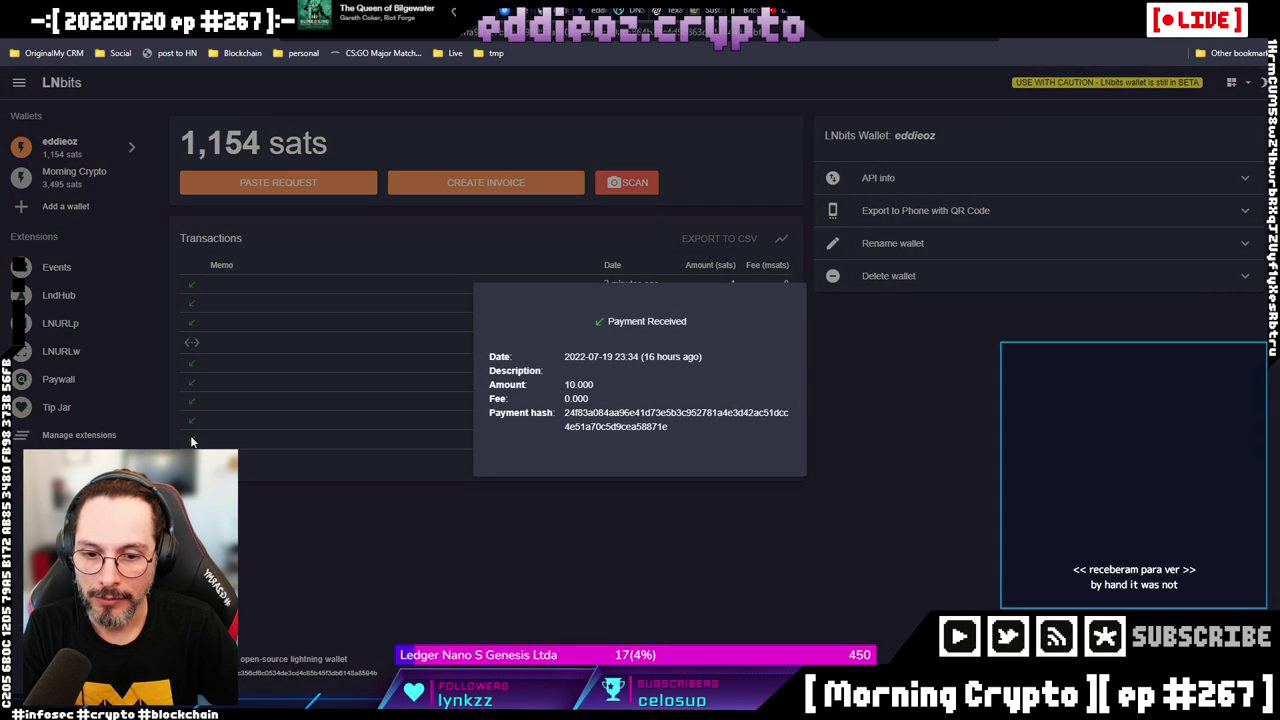
pyautogui.click(190, 418)
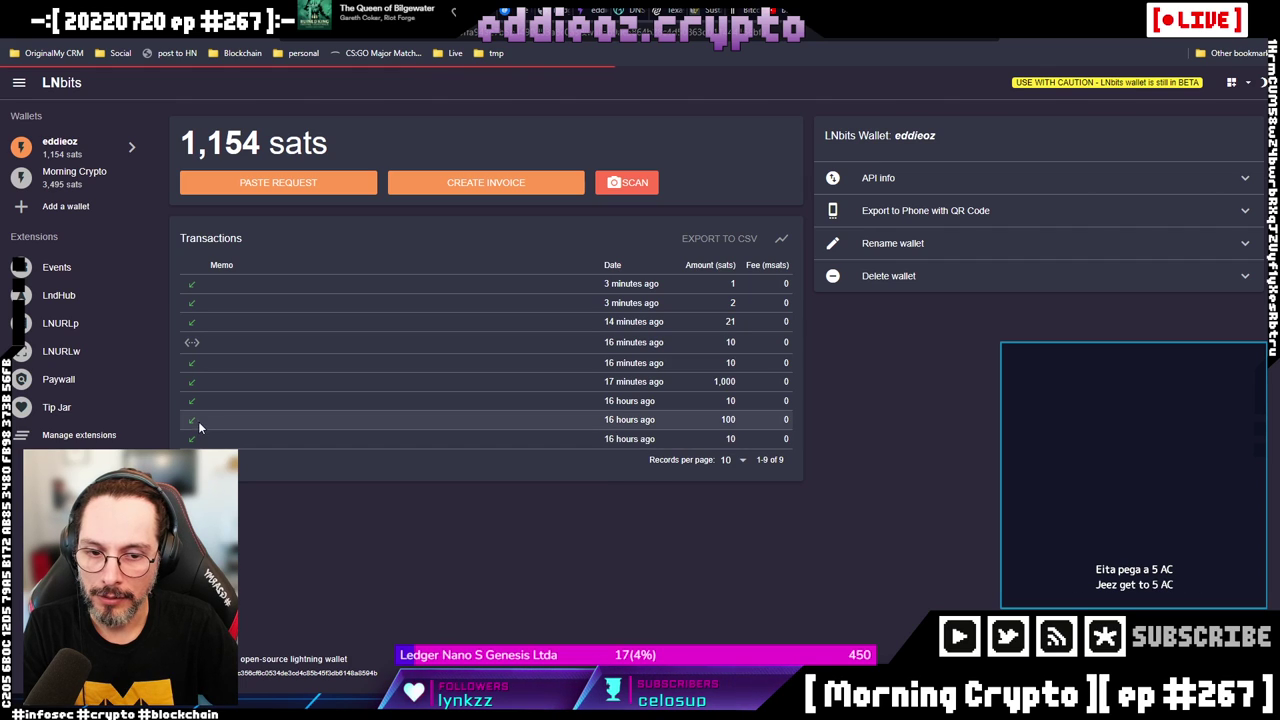
pyautogui.click(195, 420)
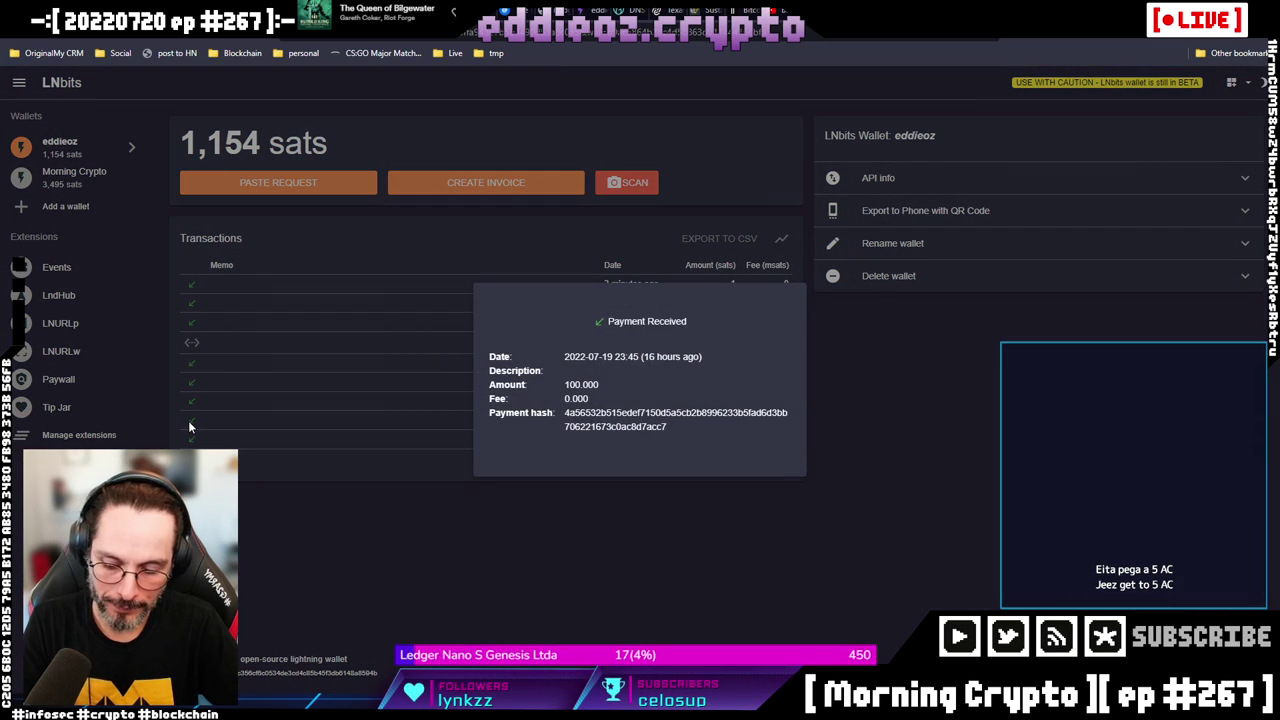
pyautogui.click(194, 416)
pyautogui.click(190, 401)
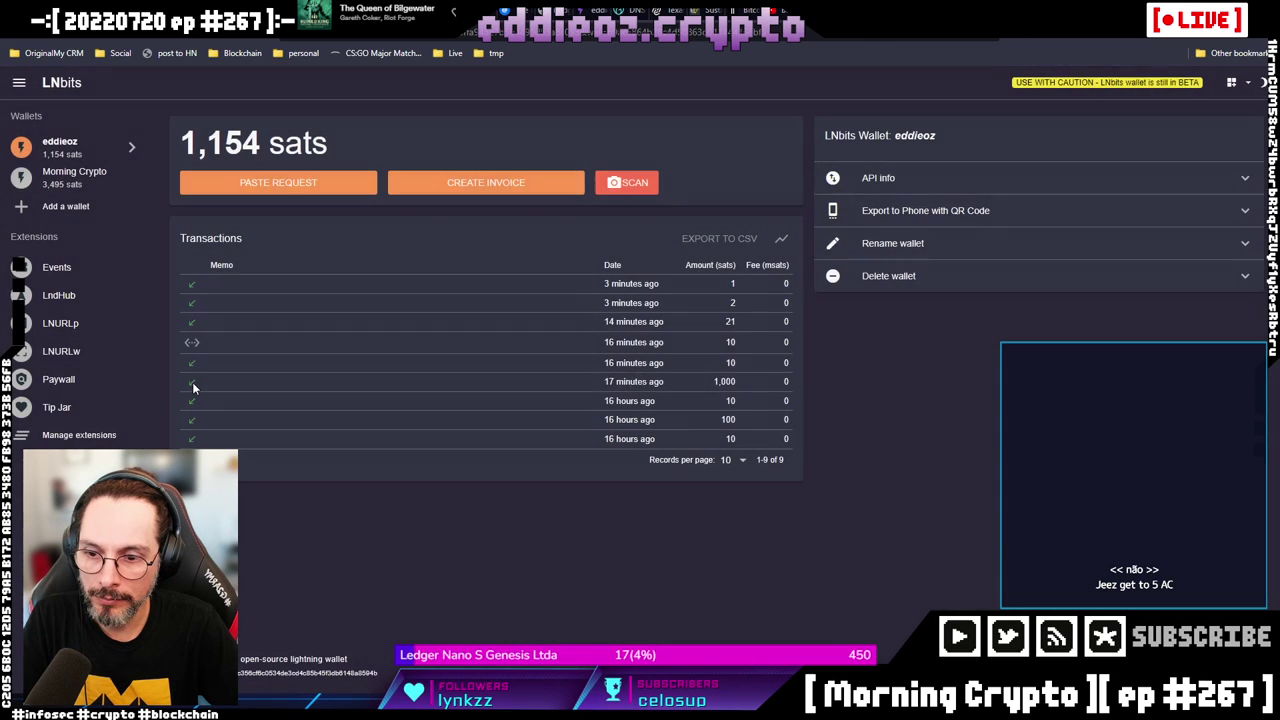
pyautogui.click(190, 401)
pyautogui.click(192, 385)
pyautogui.click(192, 385)
pyautogui.click(193, 368)
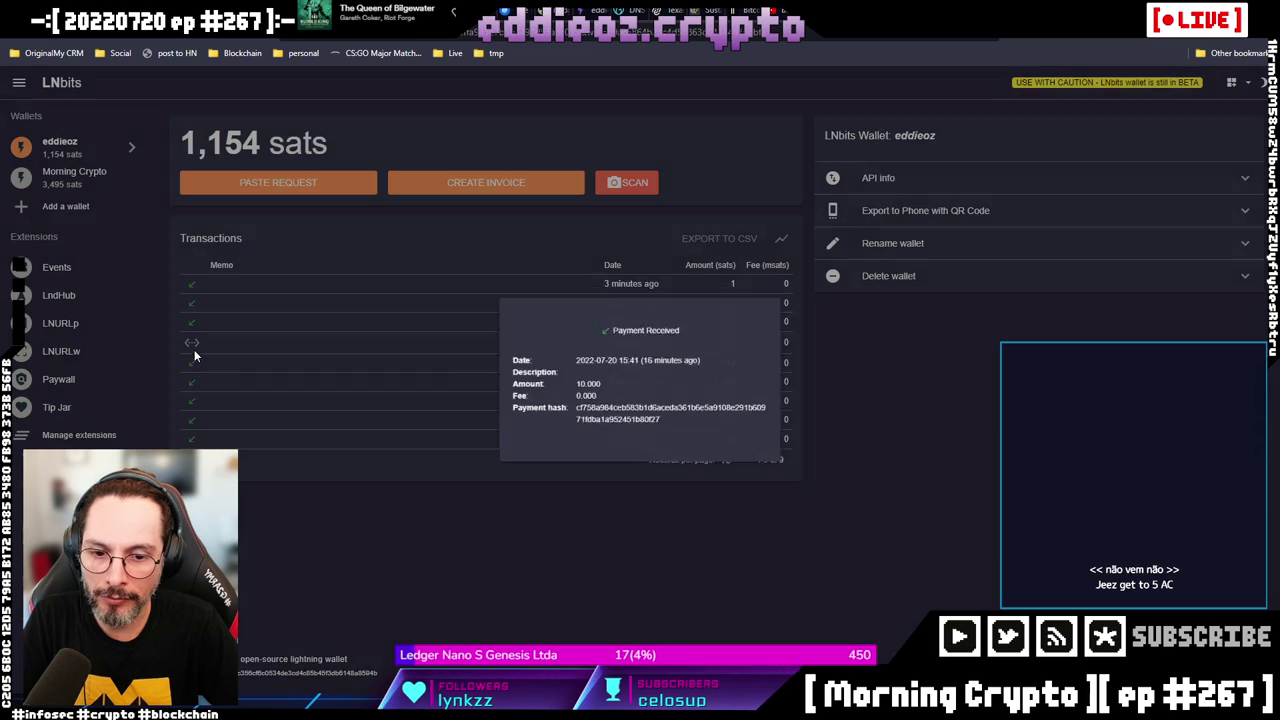
pyautogui.click(195, 356)
# View the details and QR code of the pending 10 sats invoice twice, closing them each time.
pyautogui.click(191, 343)
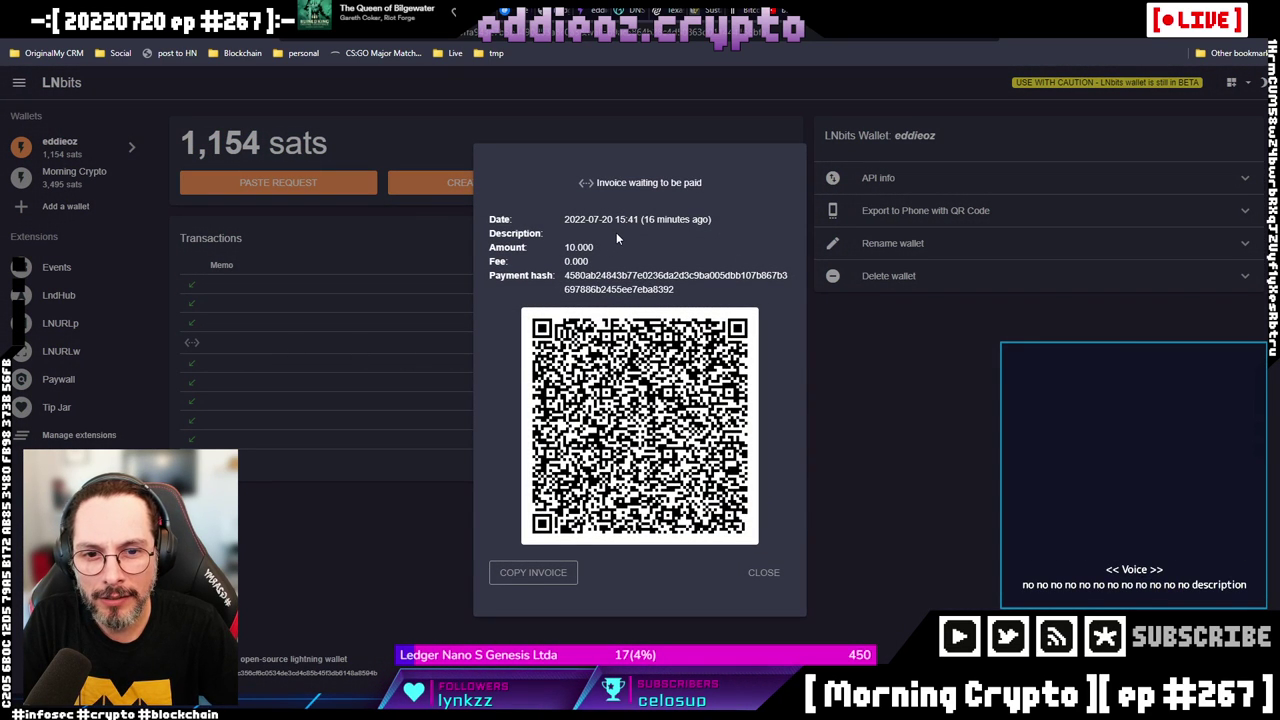
pyautogui.click(763, 573)
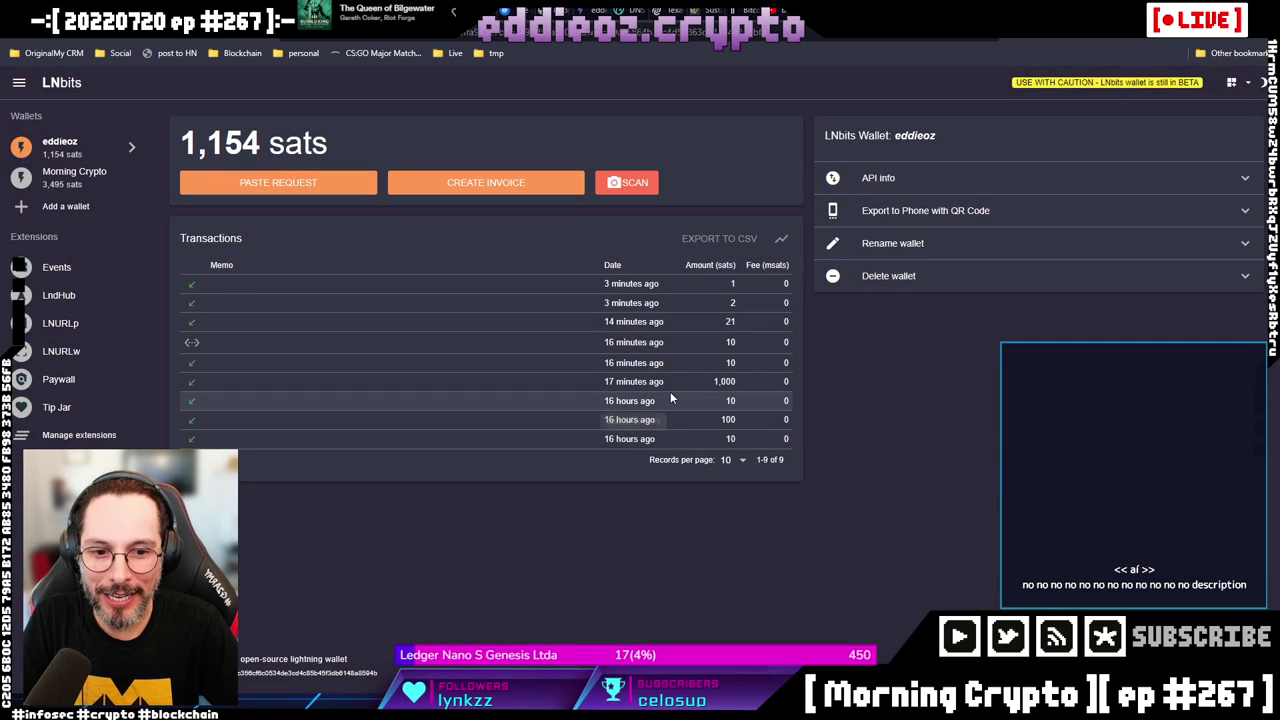
pyautogui.click(190, 345)
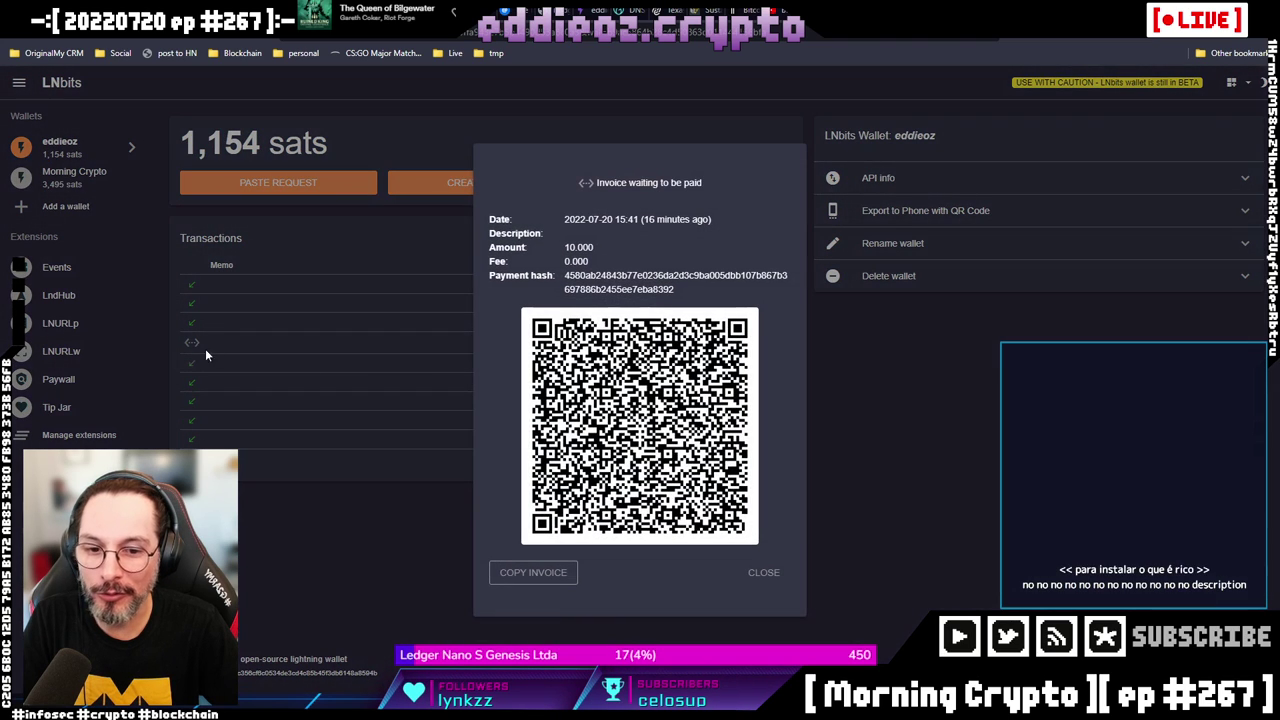
pyautogui.click(408, 483)
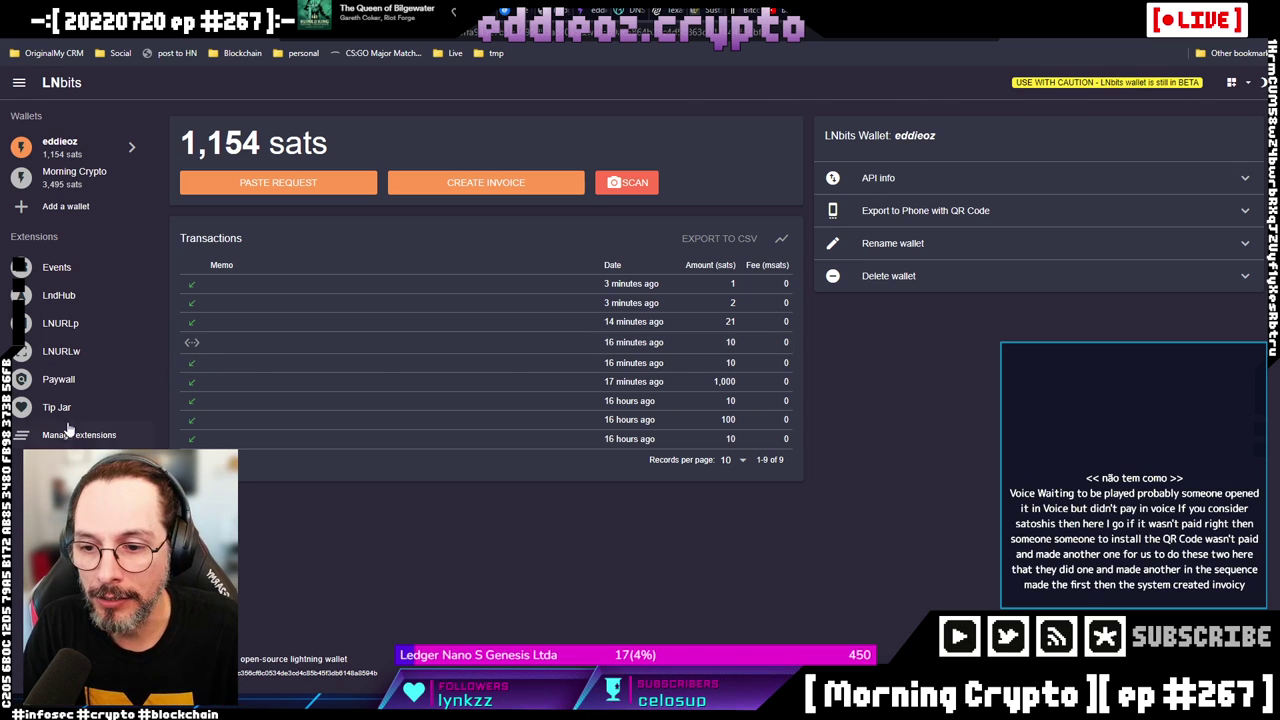
# View the details of the received 2 sats, 1 sat and oldest 10 sats payments, highlighting the payment hashes of the two newest.
pyautogui.click(191, 306)
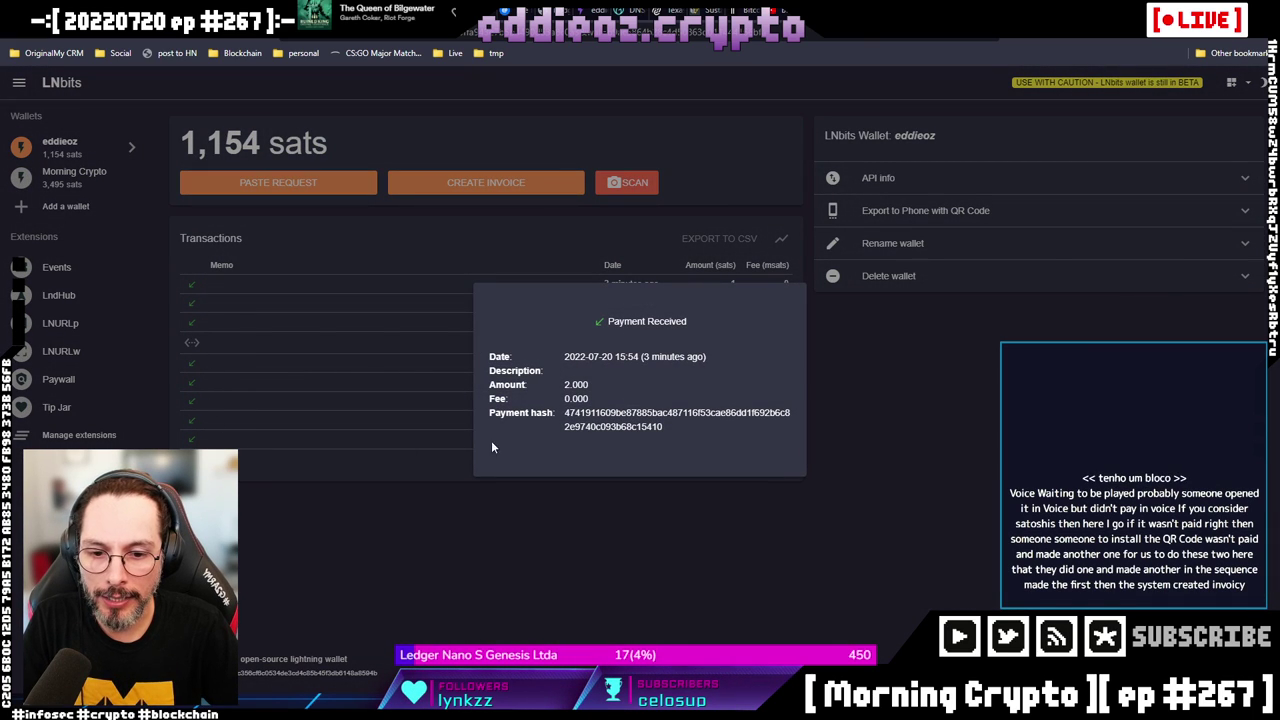
pyautogui.doubleClick(597, 426)
pyautogui.click(470, 505)
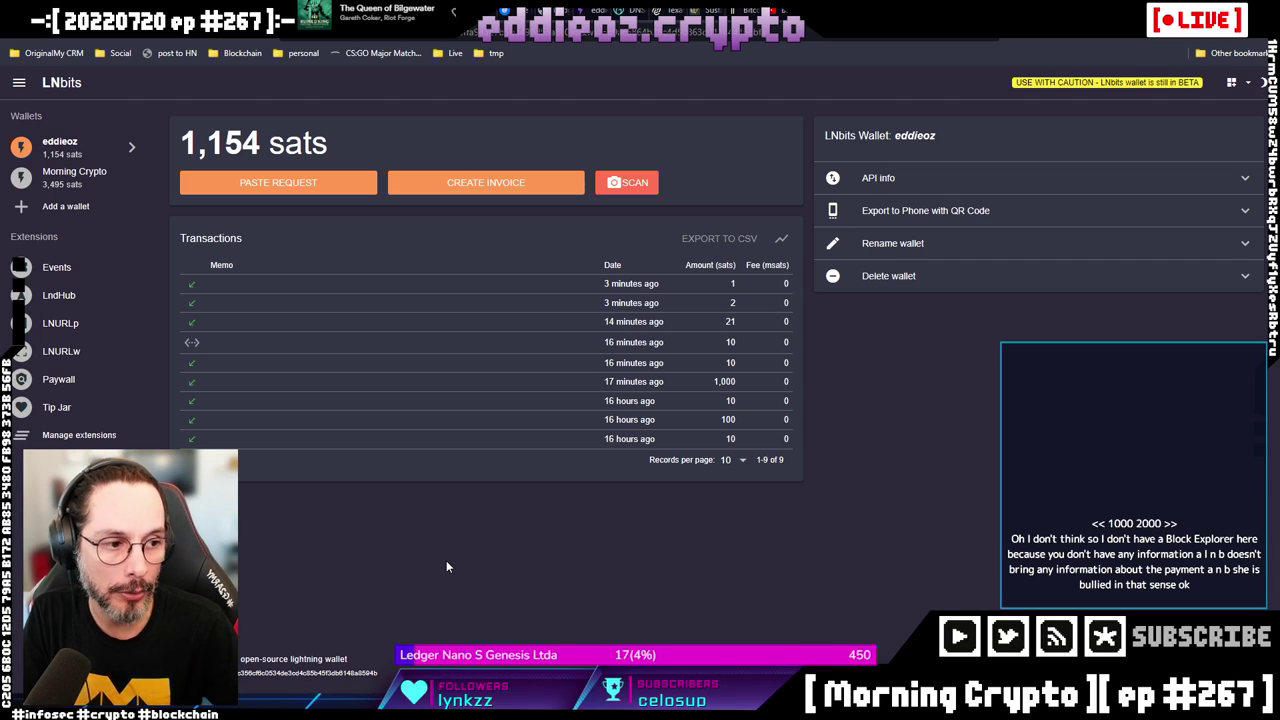
pyautogui.click(196, 290)
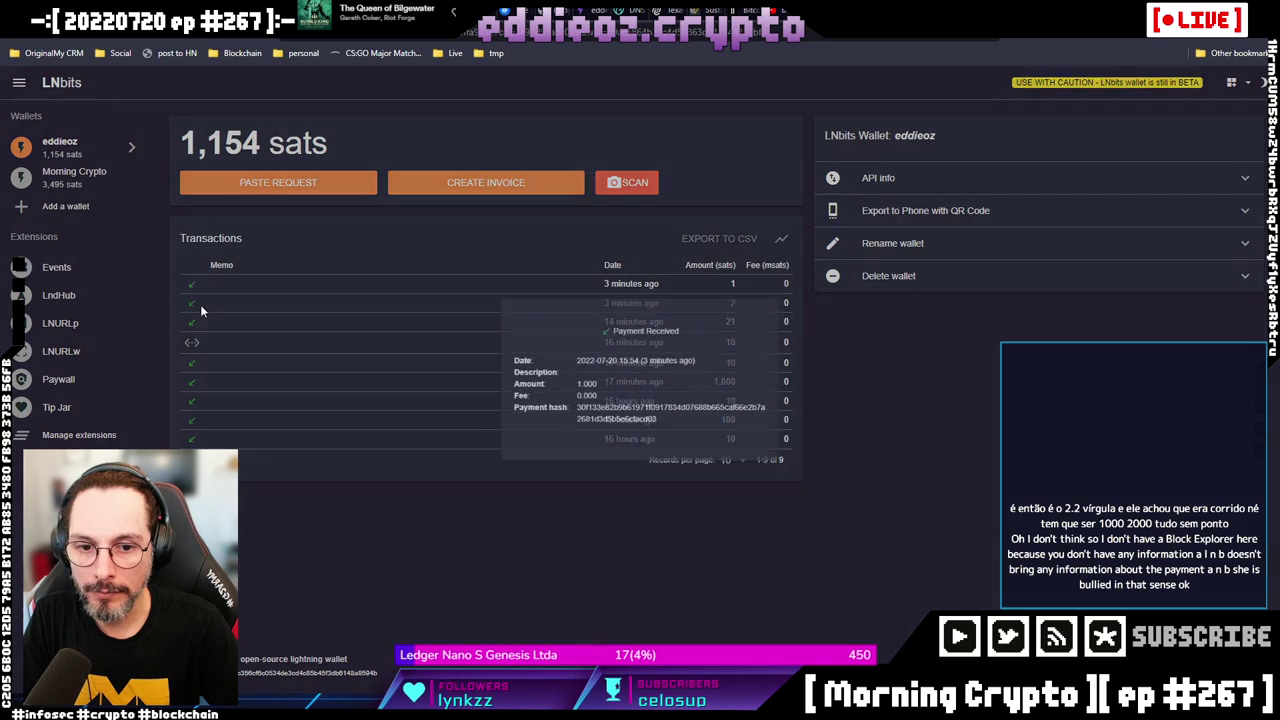
pyautogui.doubleClick(608, 428)
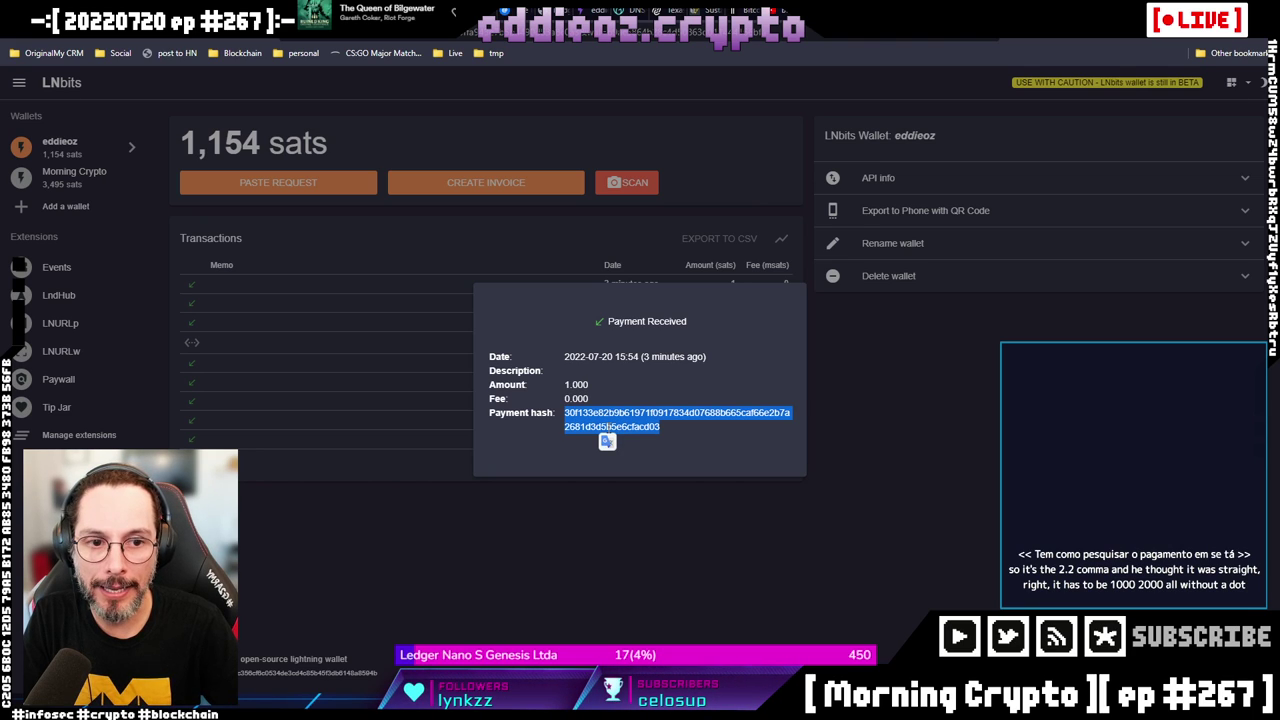
pyautogui.click(498, 570)
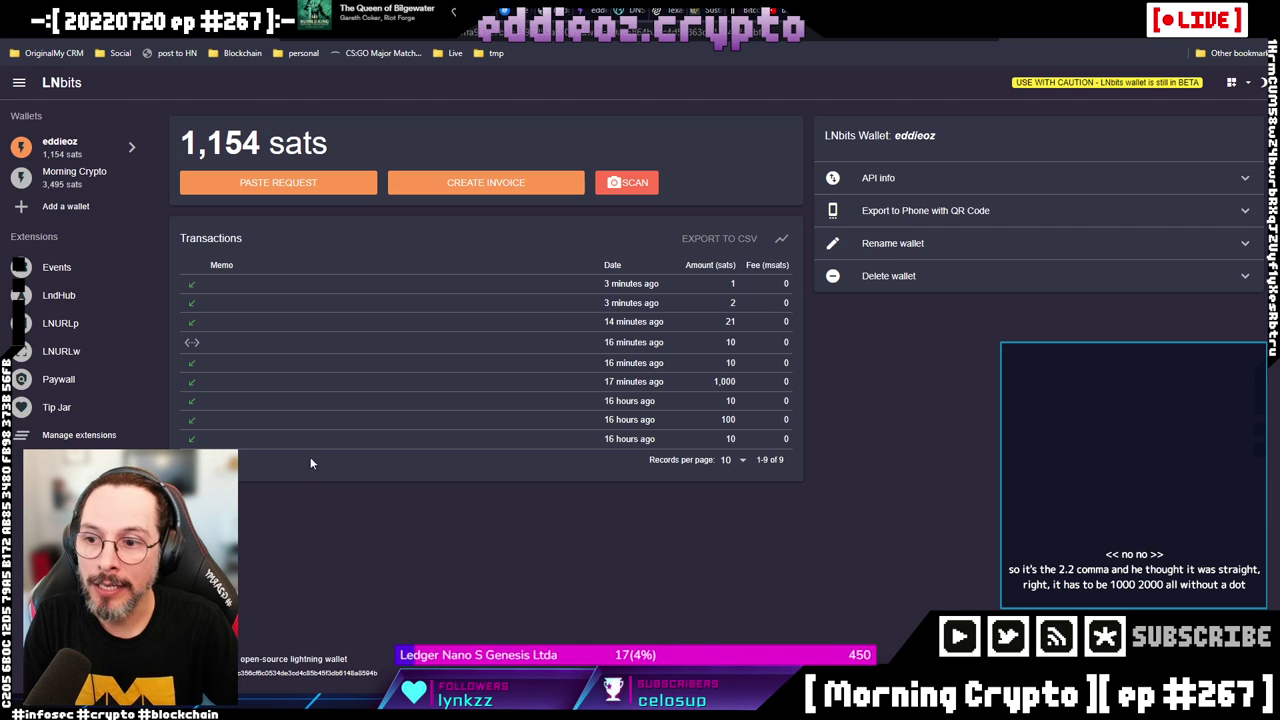
pyautogui.click(207, 438)
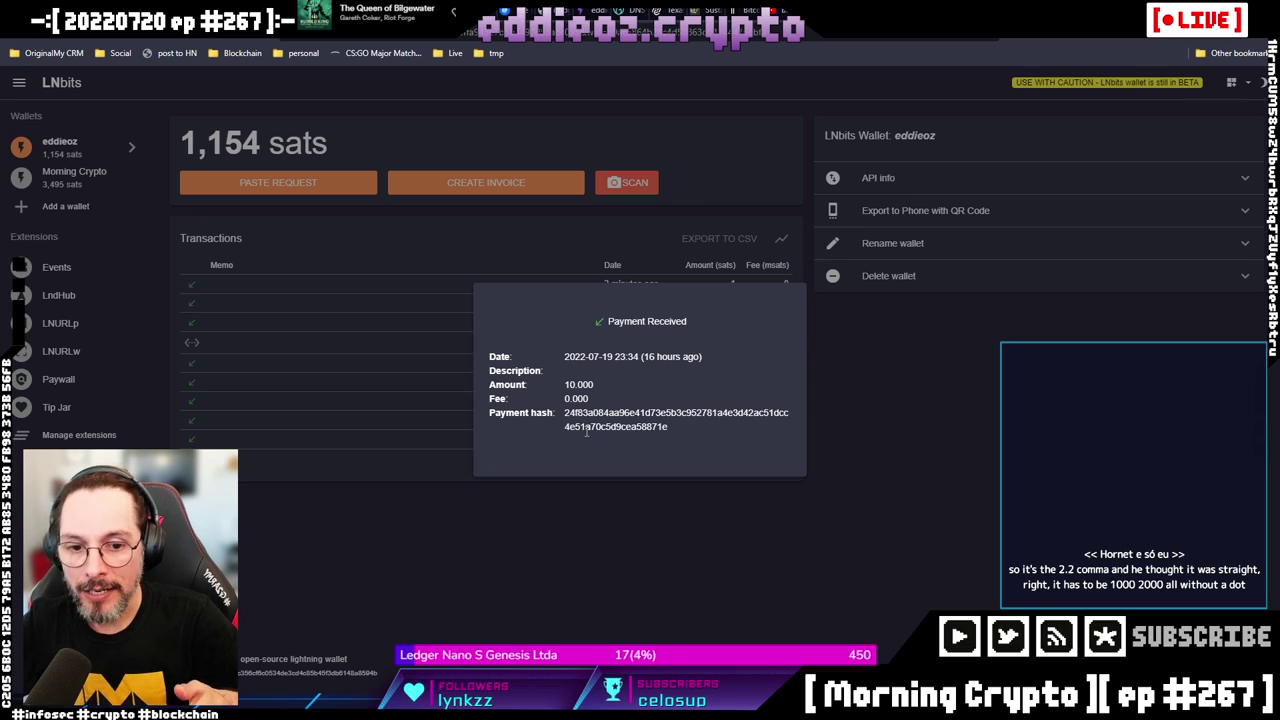
pyautogui.click(355, 556)
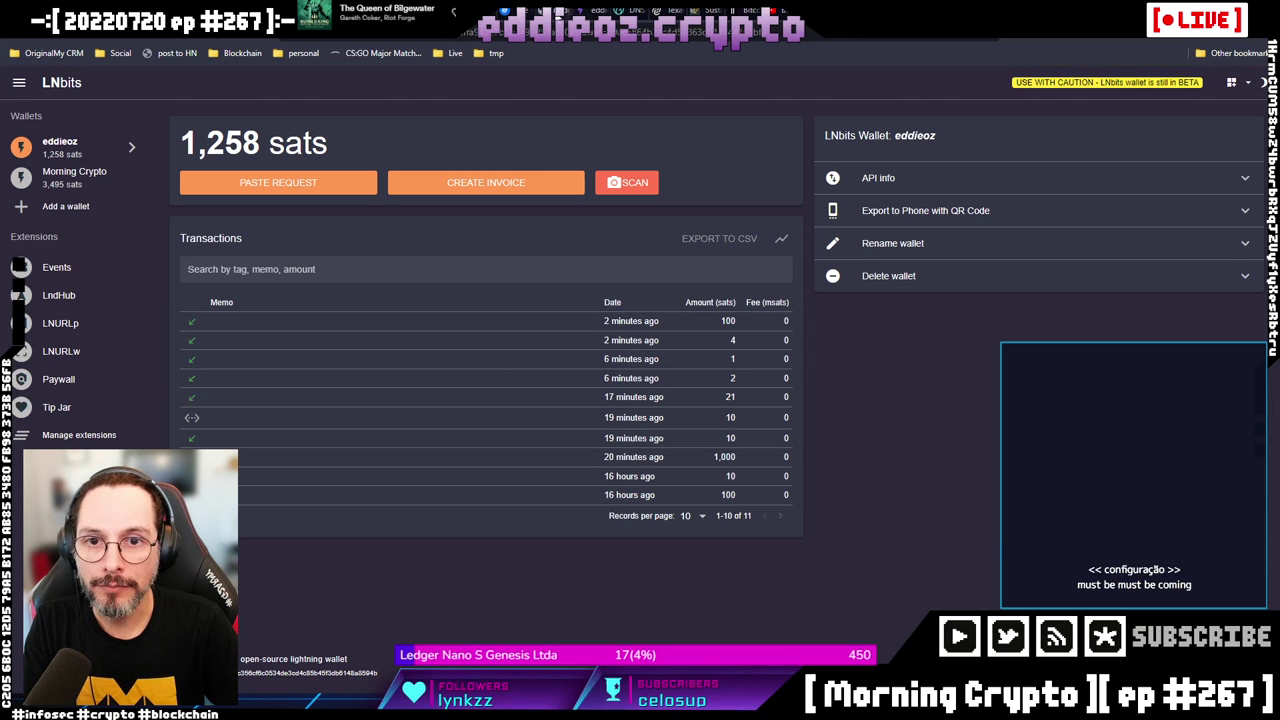
# Switch to the bridgeaddr setup guide and highlight the three TXT records listed for use with LND.
pyautogui.hotkey('ctrl', 'Tab')
pyautogui.scroll(5, 636, 344)
pyautogui.scroll(-1, 636, 344)
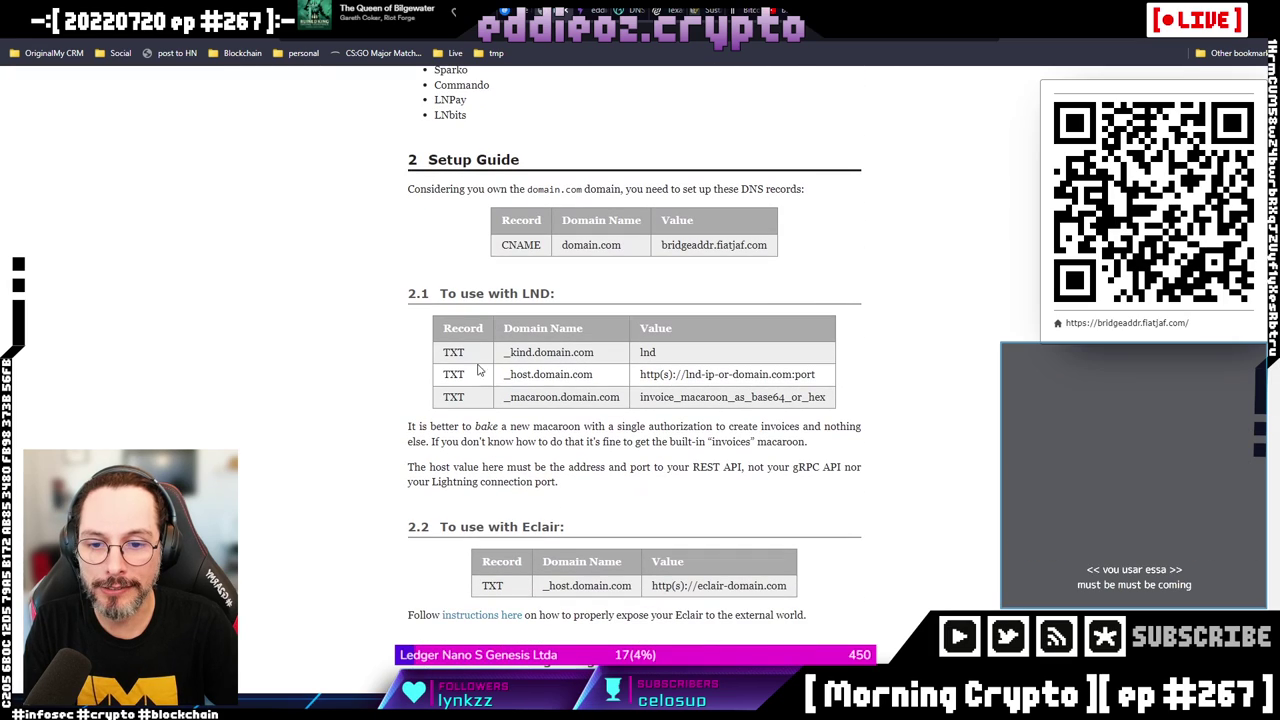
pyautogui.moveTo(442, 351); pyautogui.dragTo(830, 407)
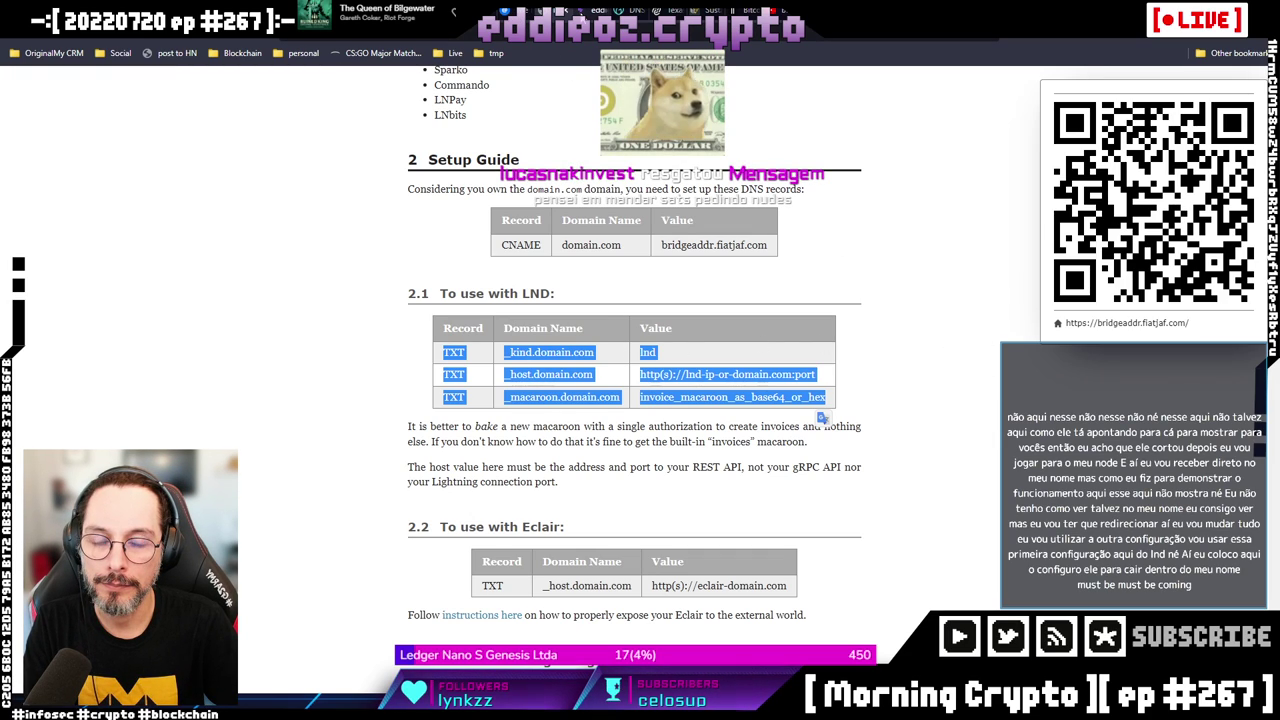
# Switch back to the LNbits wallet and go on to the domain's DNS records page in GoDaddy.
pyautogui.hotkey('ctrl', 'Tab')
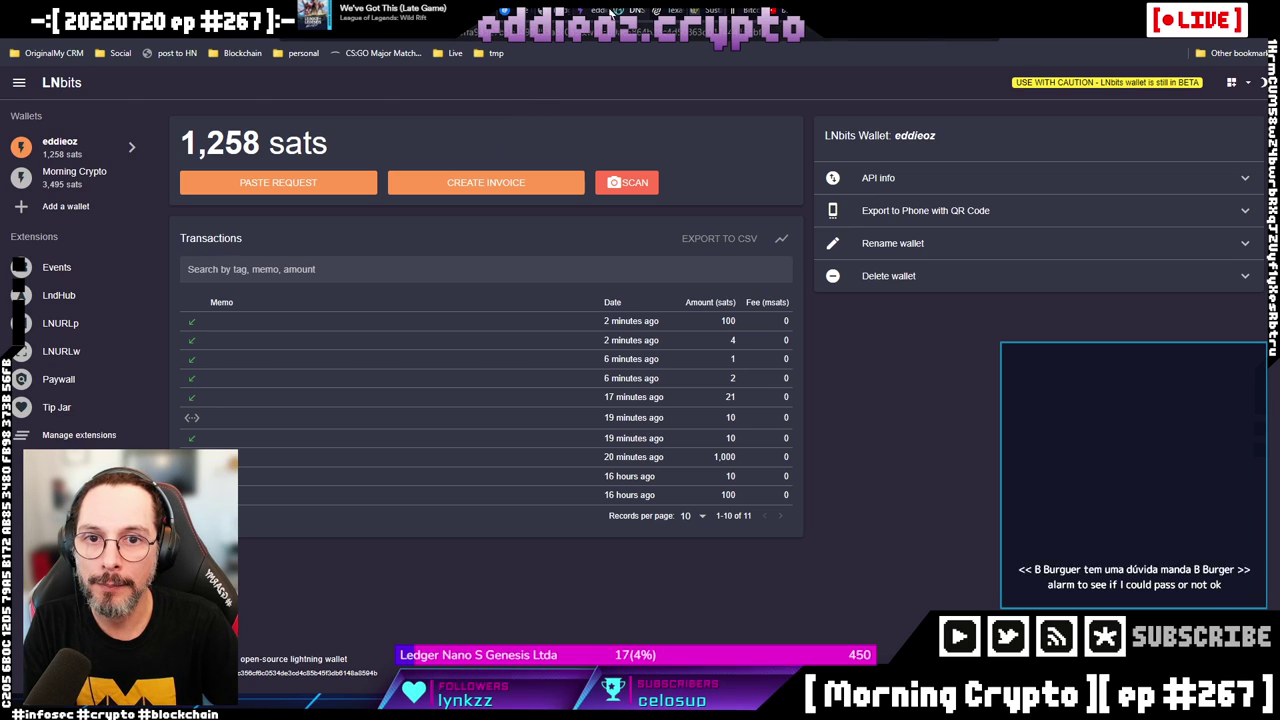
pyautogui.click(588, 16)
pyautogui.hotkey('ctrl', 'Tab')
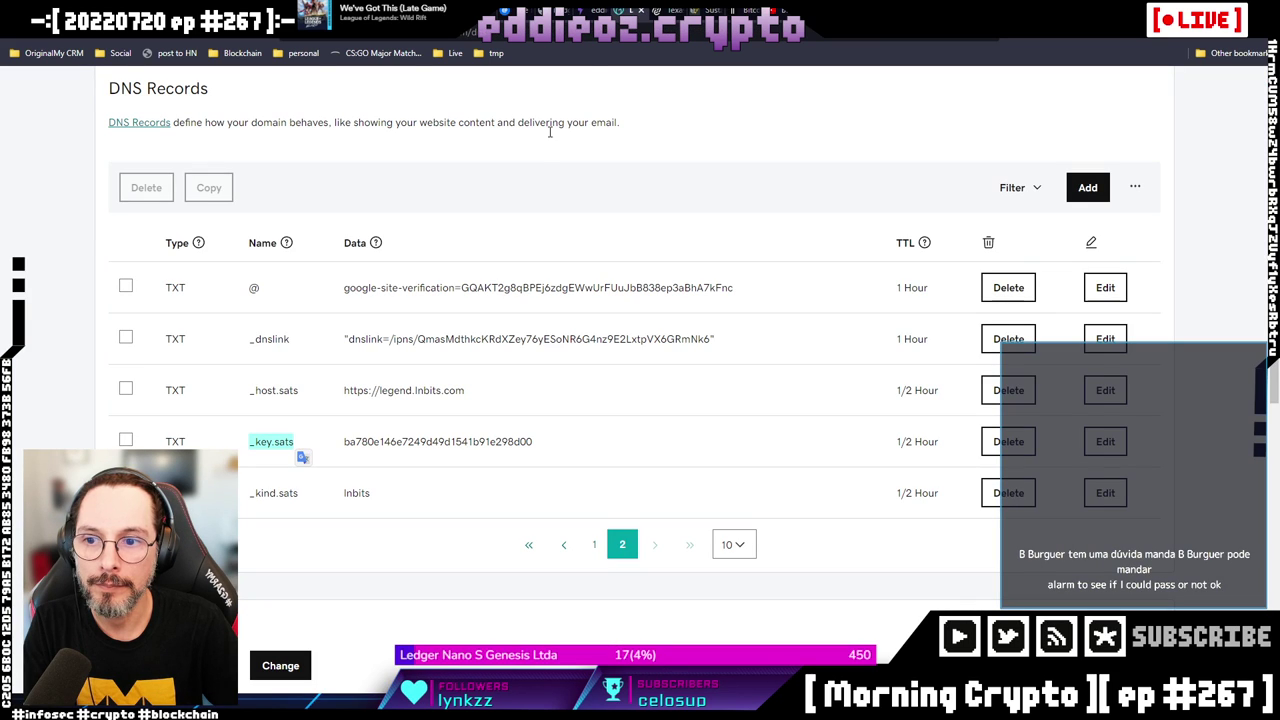
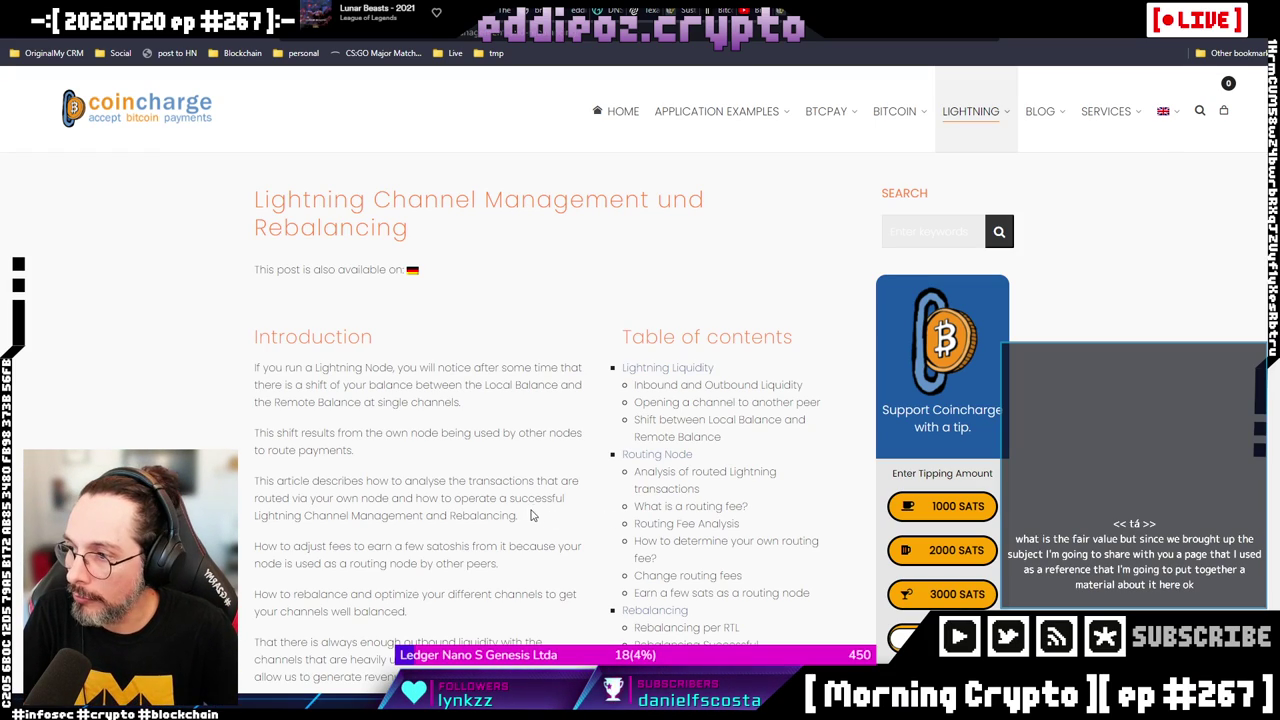
# Find the fee guide table in the Coincharge channel management article and highlight the Standard row's base fee and fee rate.
pyautogui.scroll(-20, 516, 487)
pyautogui.scroll(-20, 512, 484)
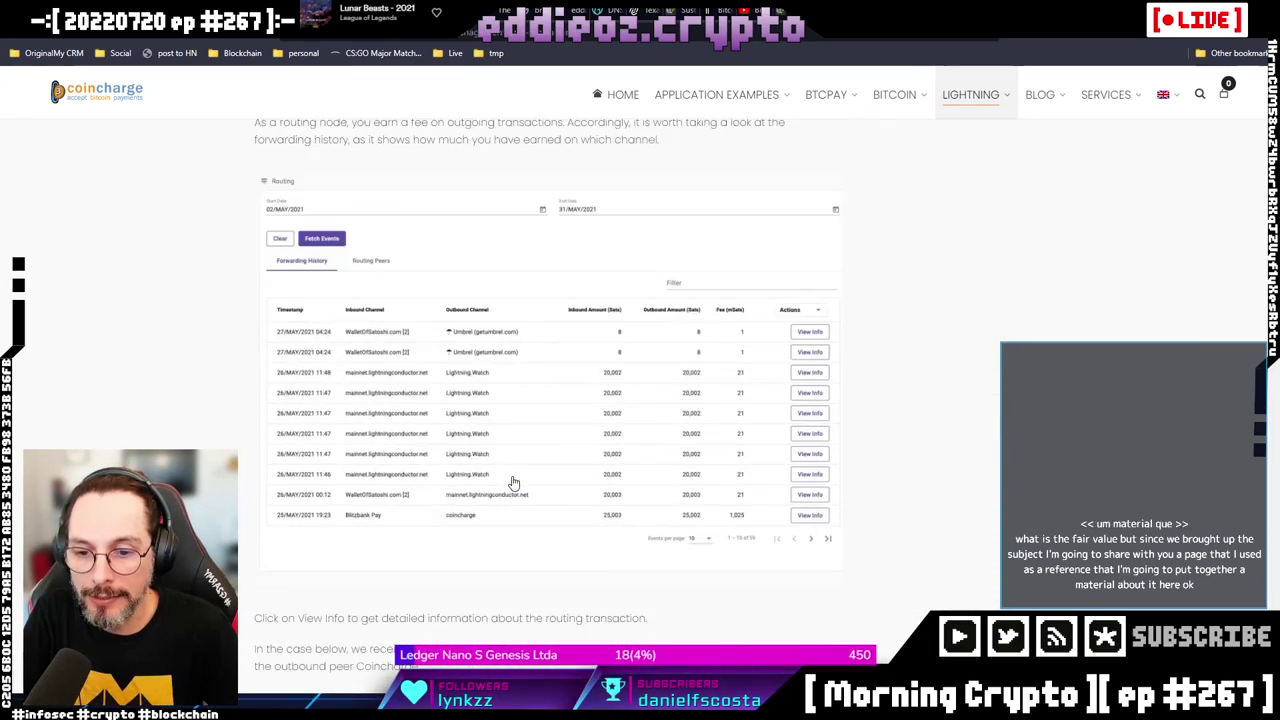
pyautogui.scroll(-20, 521, 475)
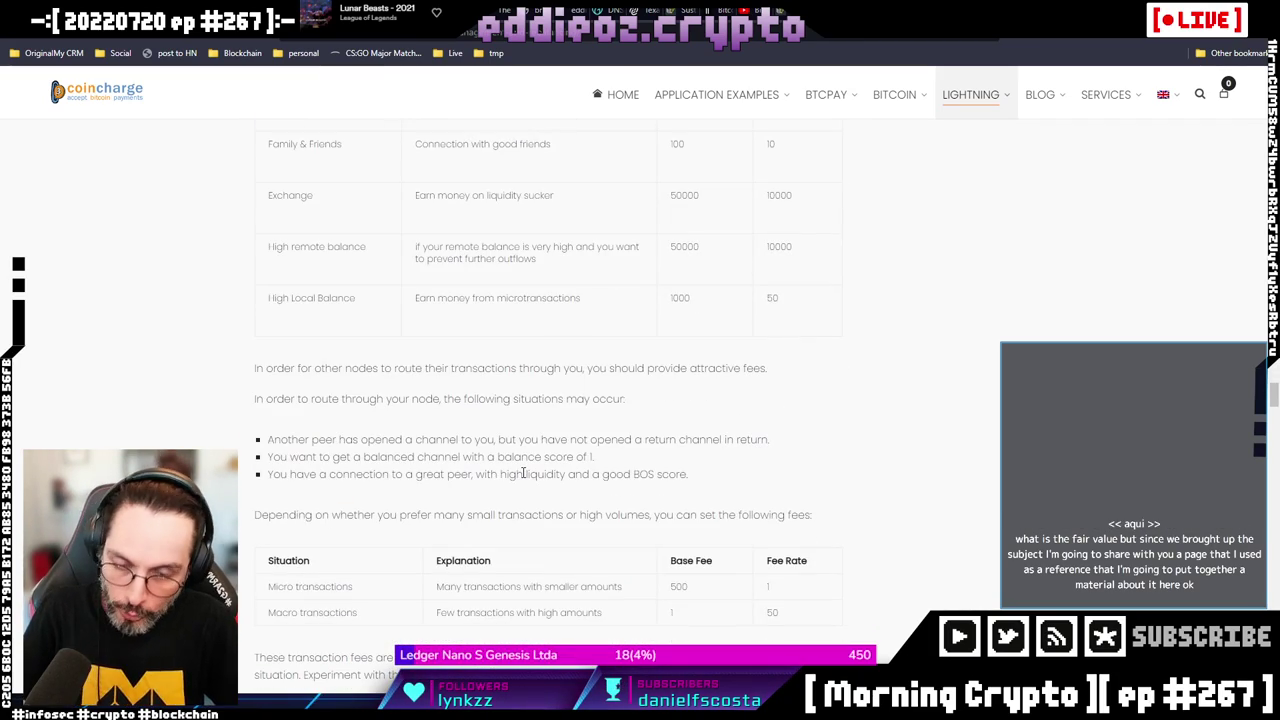
pyautogui.scroll(2, 522, 475)
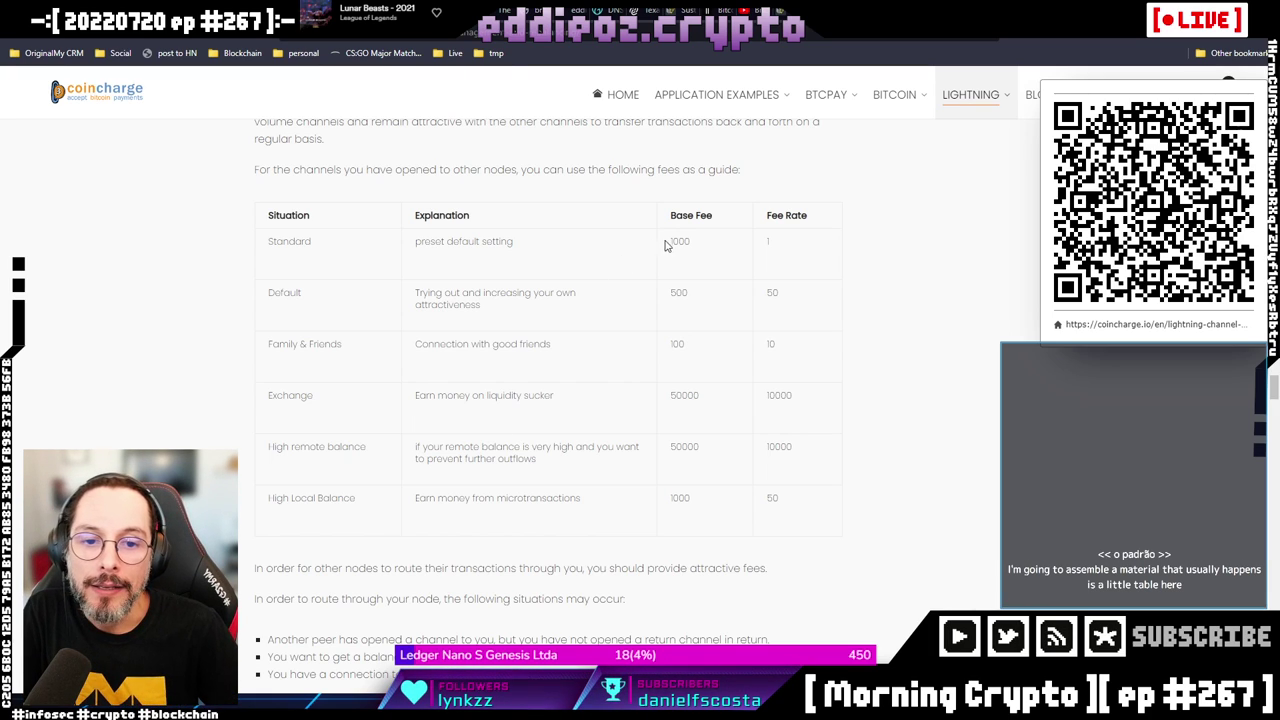
pyautogui.moveTo(672, 241); pyautogui.dragTo(697, 248)
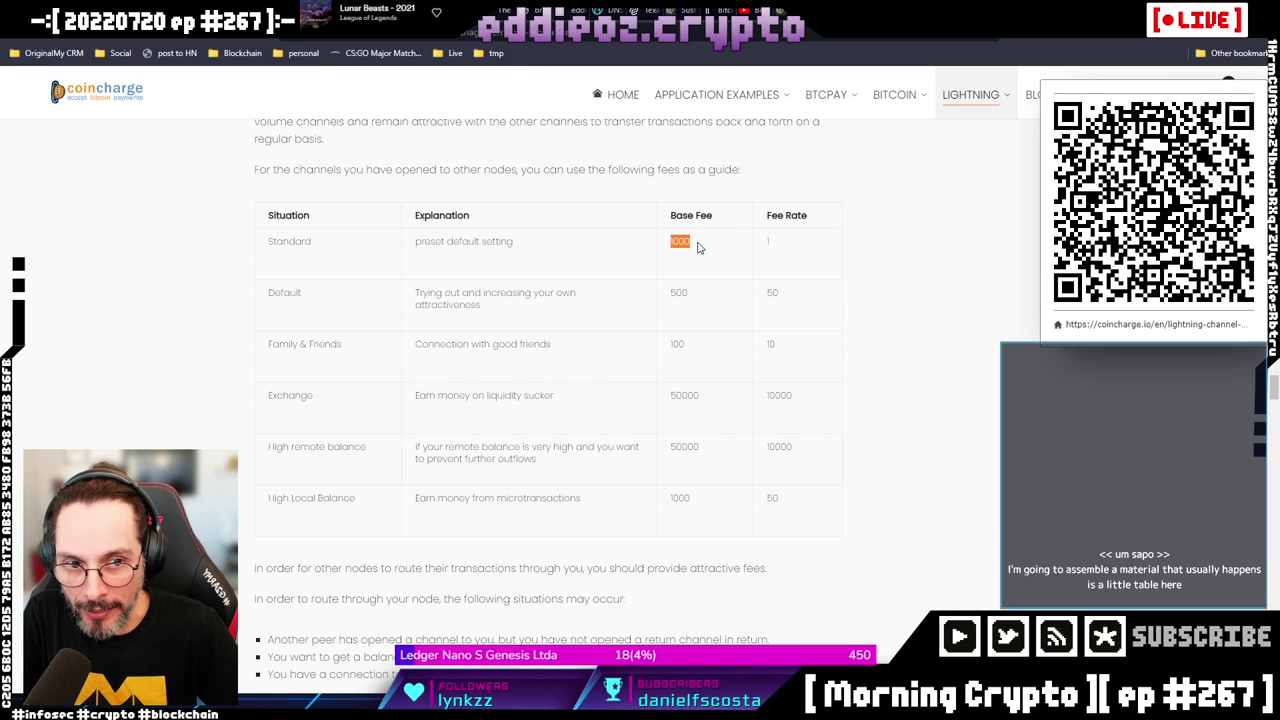
pyautogui.doubleClick(769, 242)
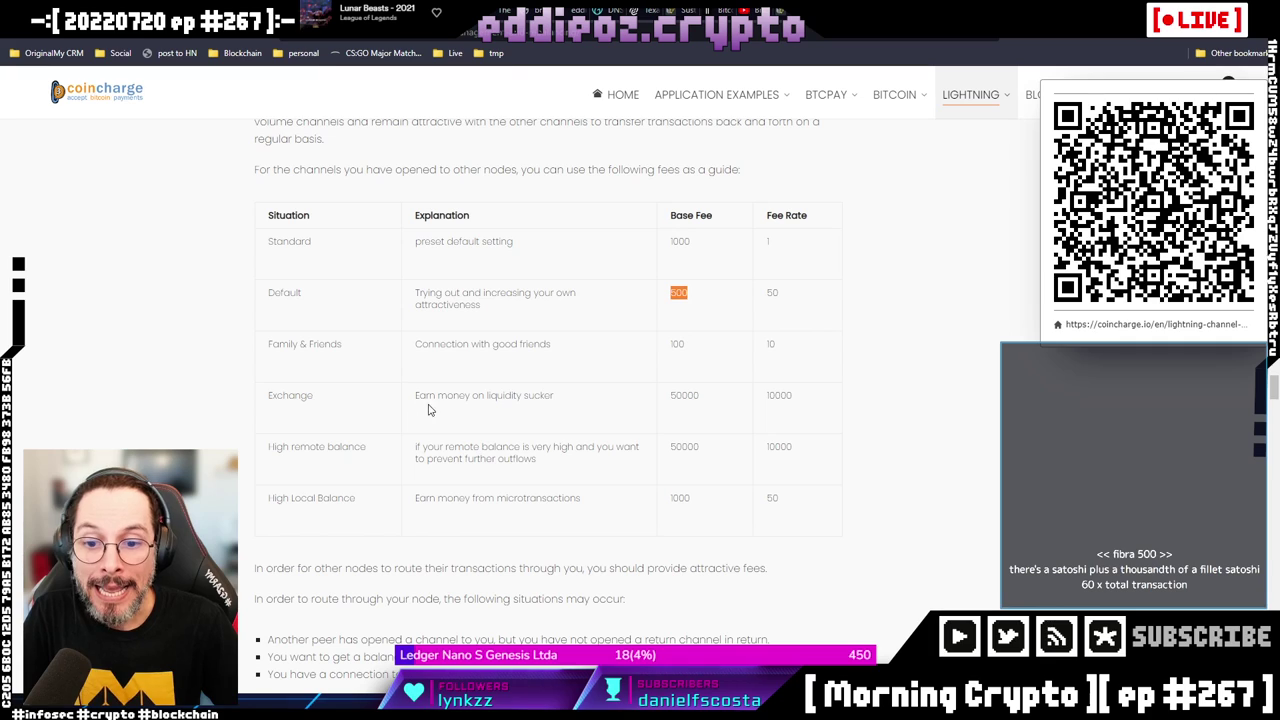
# Examine the Exchange row's base fee and fee rate, and highlight its explanation "Earn money on liquidity sucker".
pyautogui.click(684, 395)
pyautogui.doubleClick(684, 395)
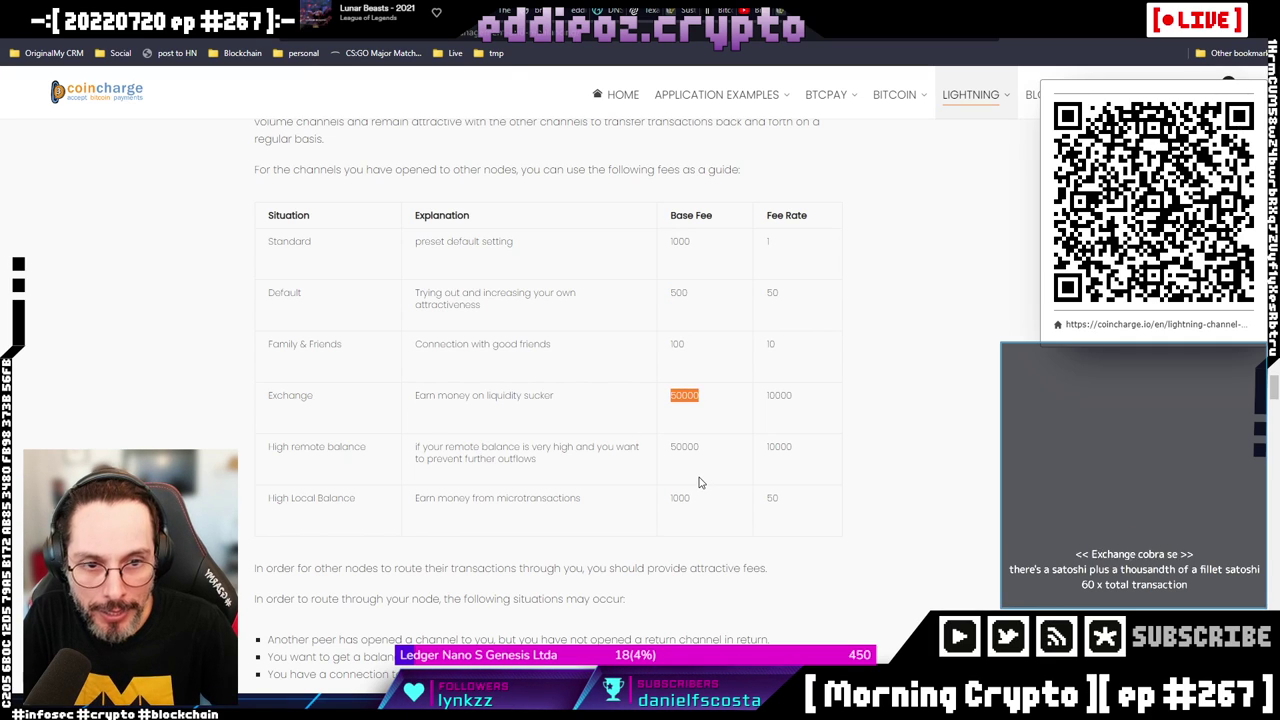
pyautogui.click(790, 397)
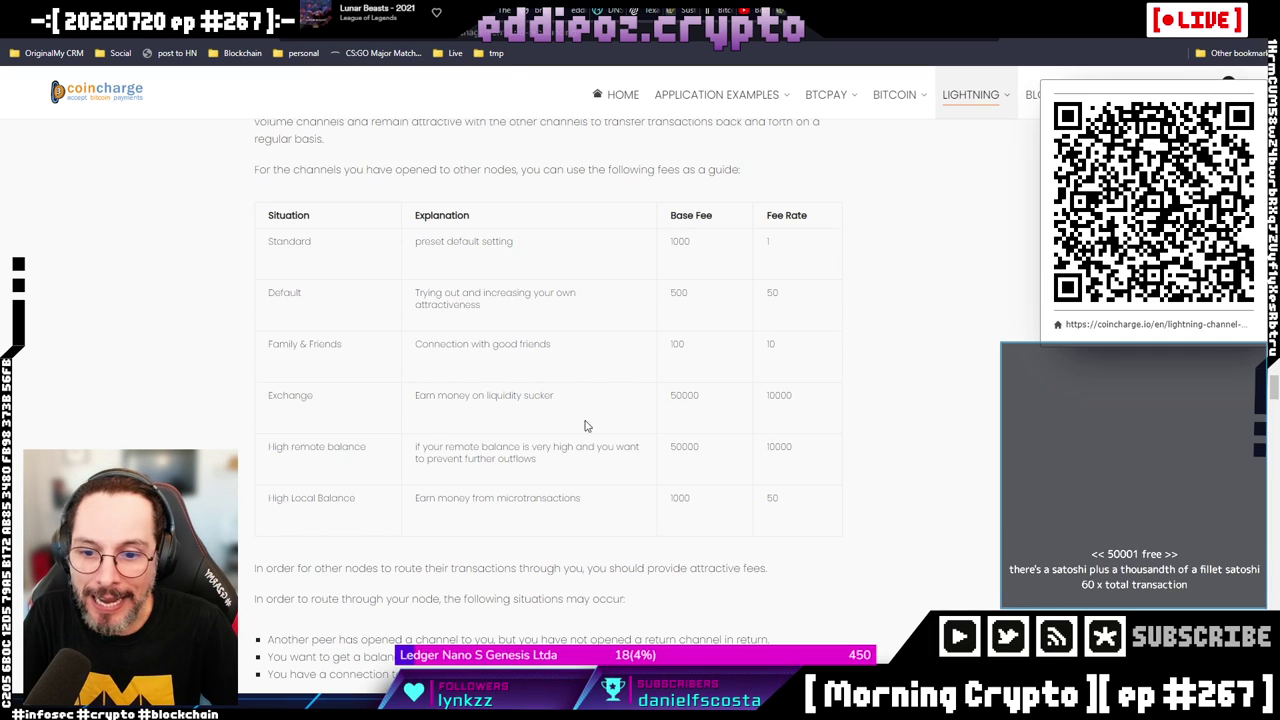
pyautogui.moveTo(418, 397); pyautogui.dragTo(562, 415)
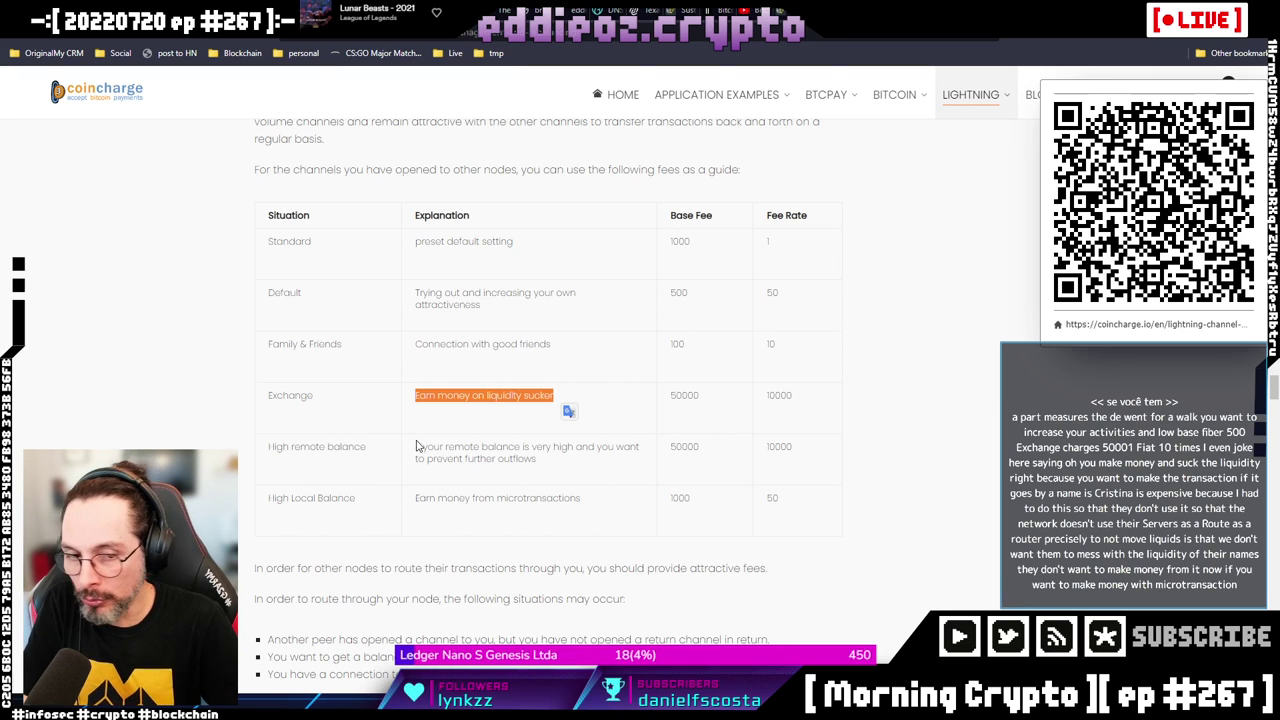
# Highlight the base fee and fee rate for High remote balance, and examine both fees for High Local Balance.
pyautogui.doubleClick(686, 447)
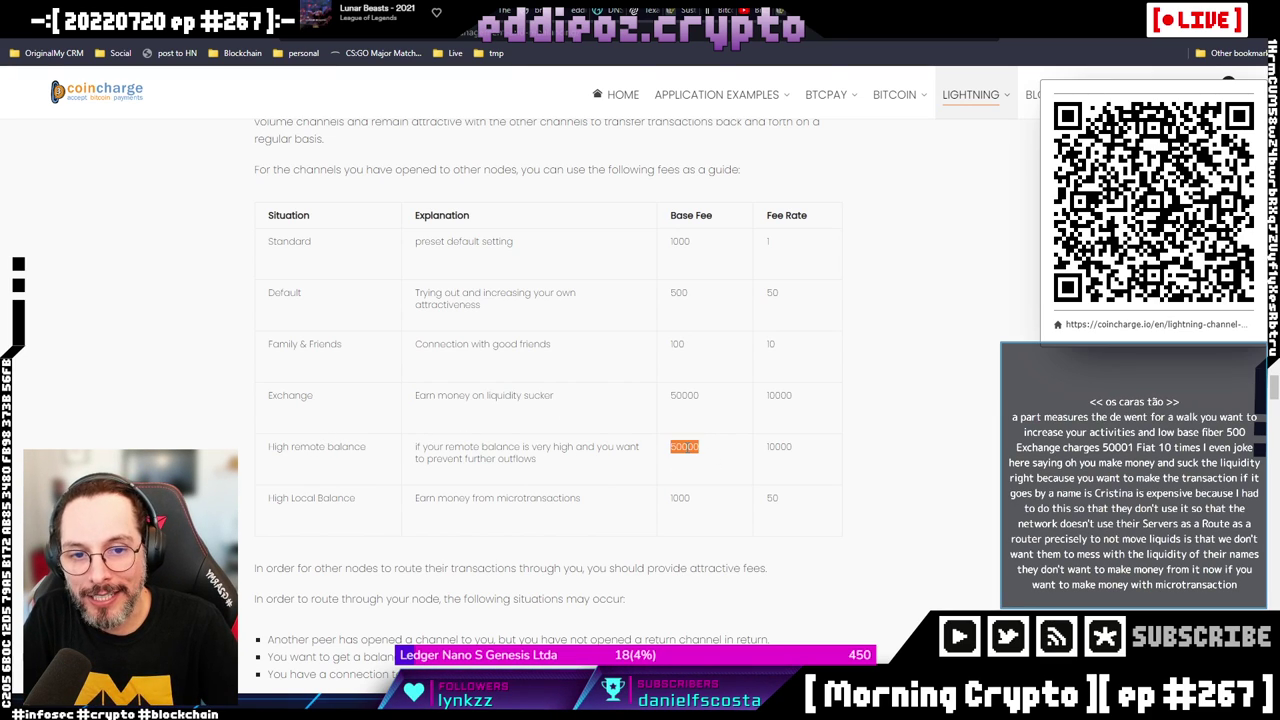
pyautogui.doubleClick(779, 447)
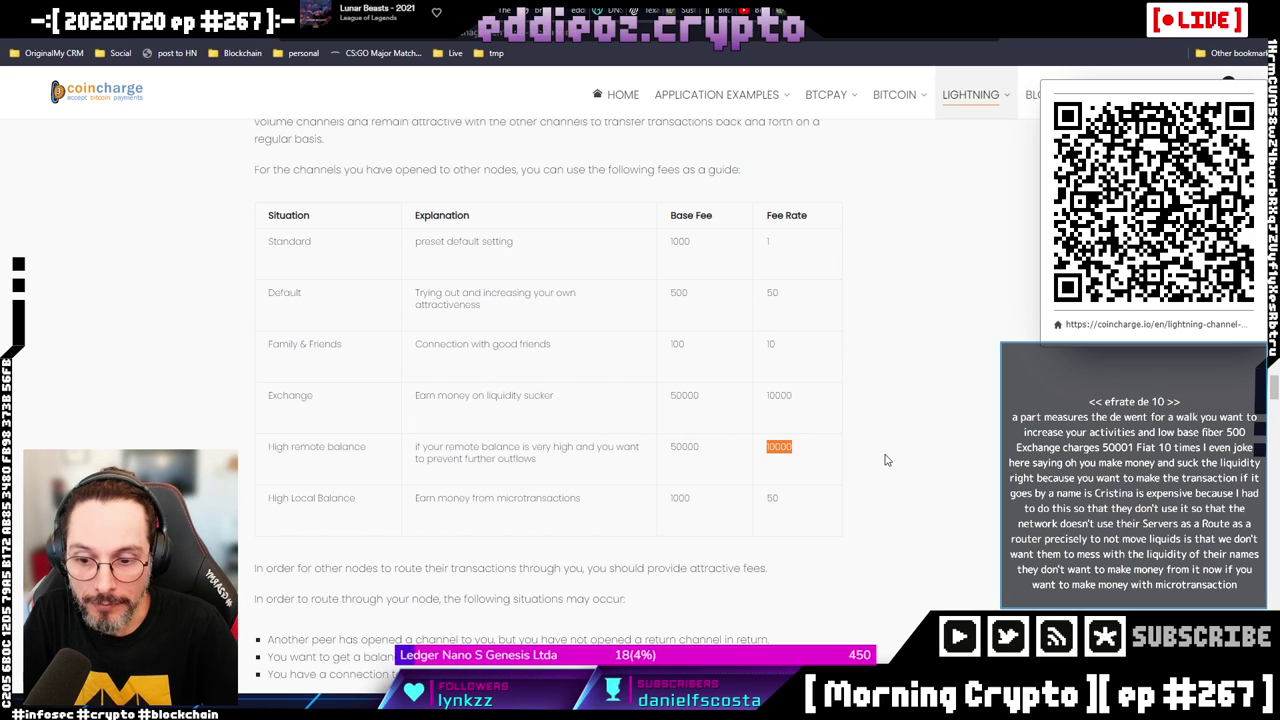
pyautogui.tripleClick(315, 500)
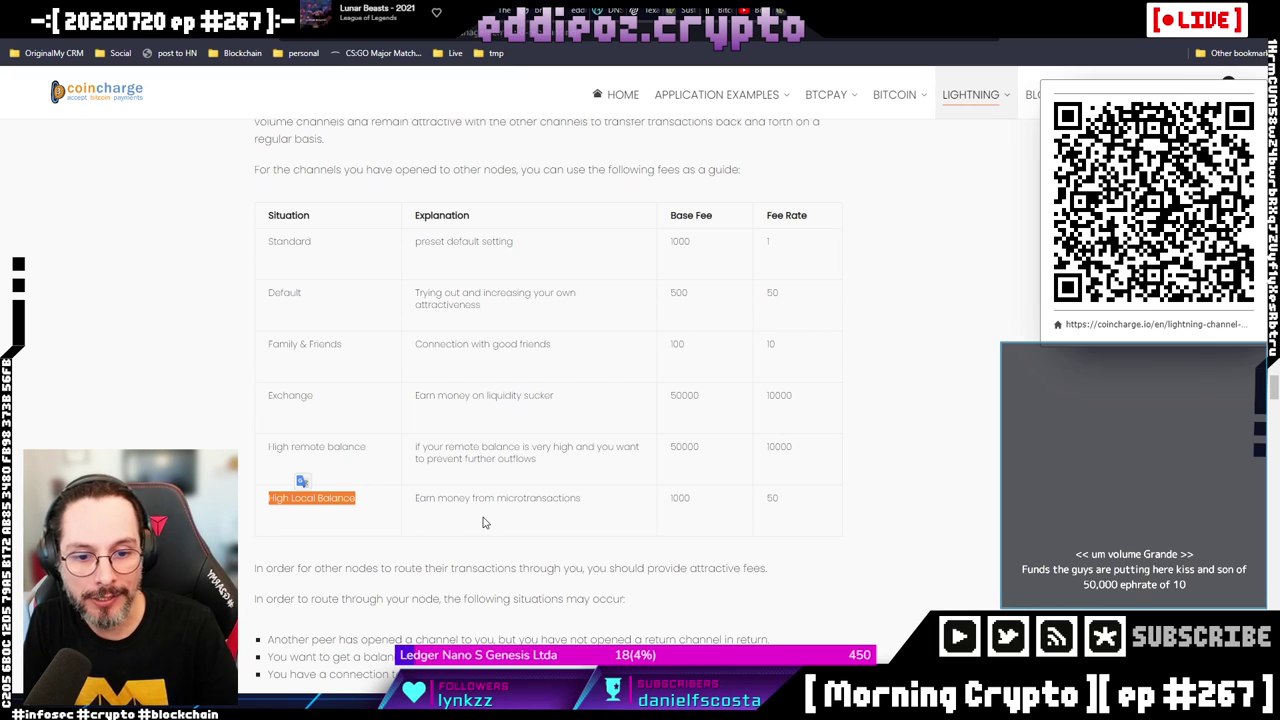
pyautogui.doubleClick(680, 498)
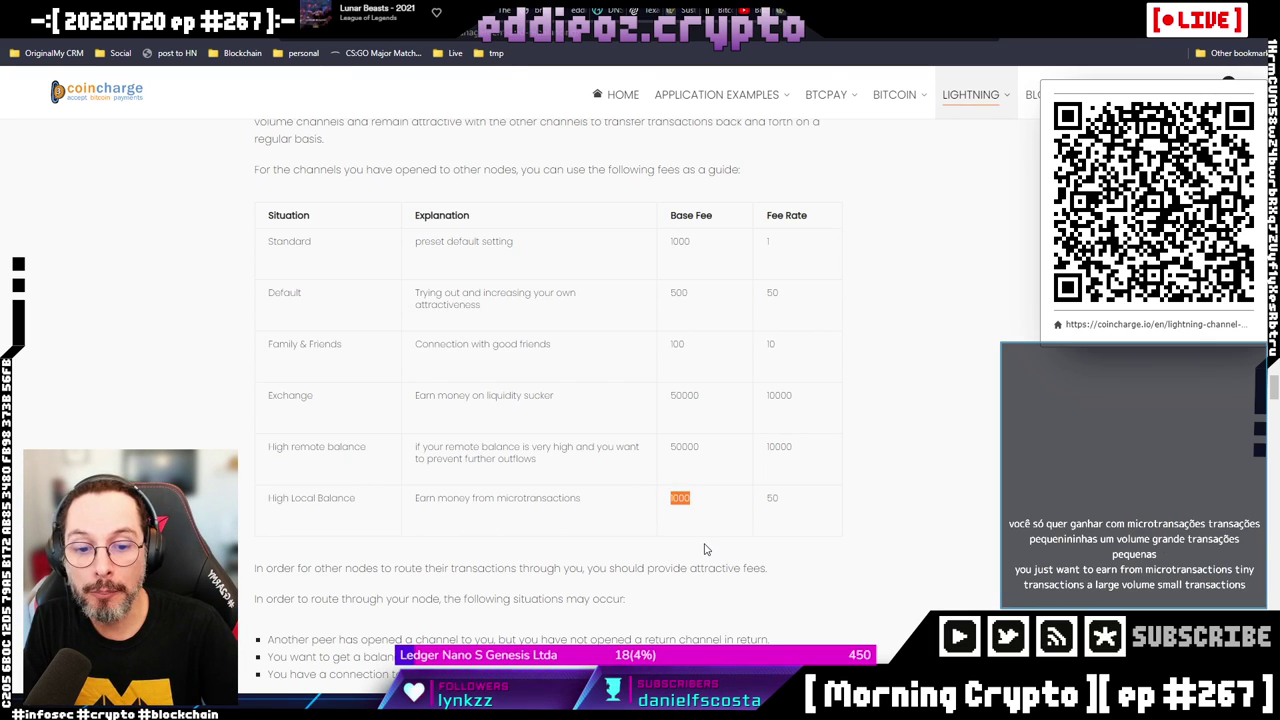
pyautogui.click(776, 500)
# Find the #zerobasefee fee table further down the article and examine its Base Fee column from Default to High Local Balance.
pyautogui.scroll(-15, 674, 522)
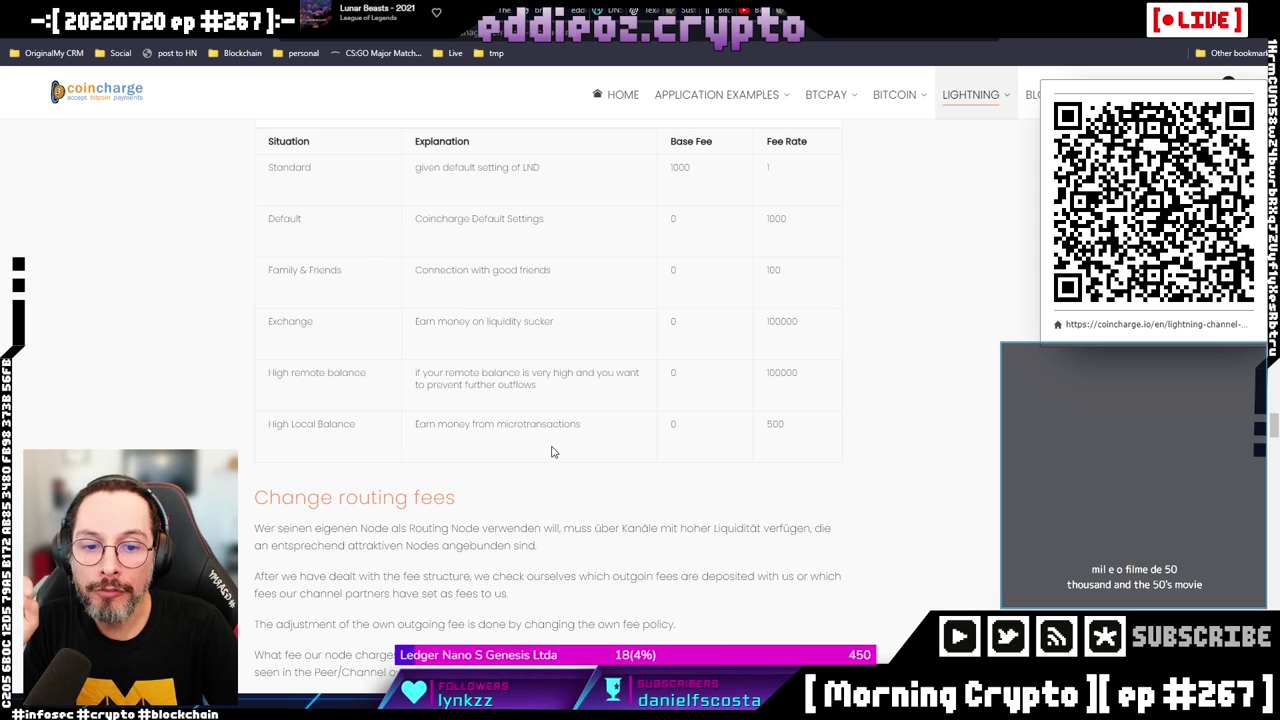
pyautogui.scroll(1, 551, 455)
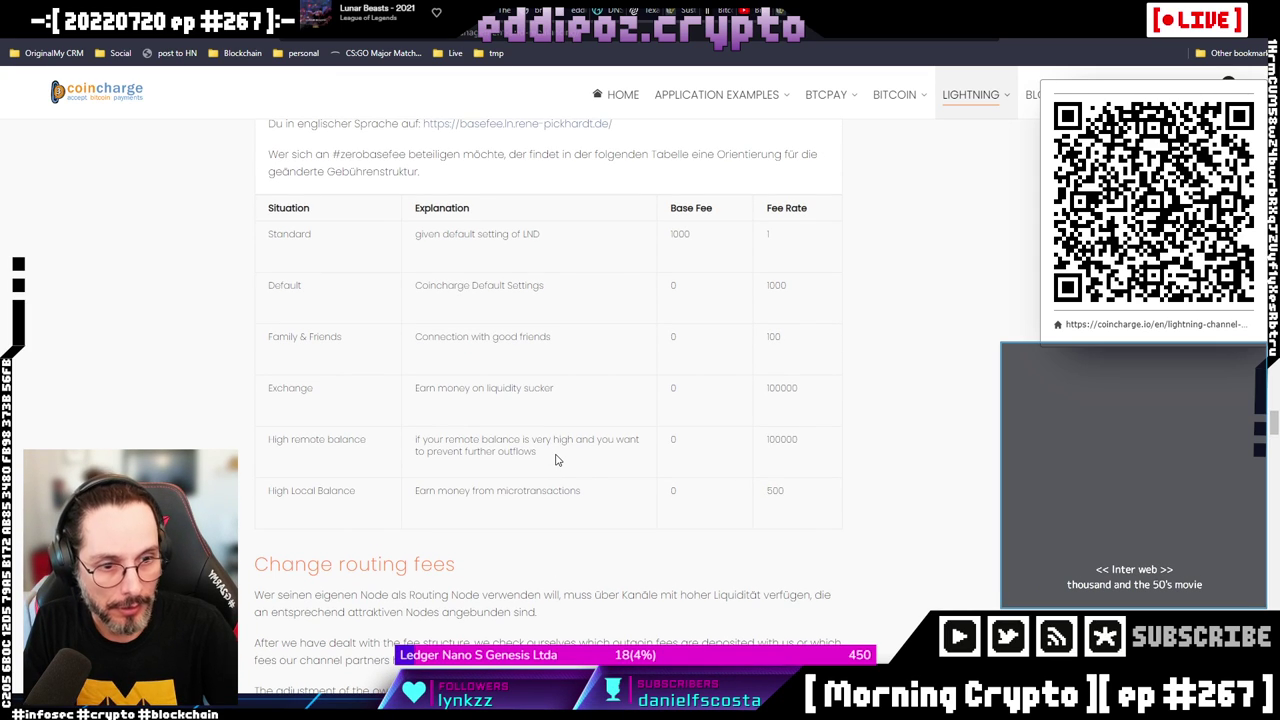
pyautogui.moveTo(670, 289); pyautogui.dragTo(677, 514)
pyautogui.click(942, 462)
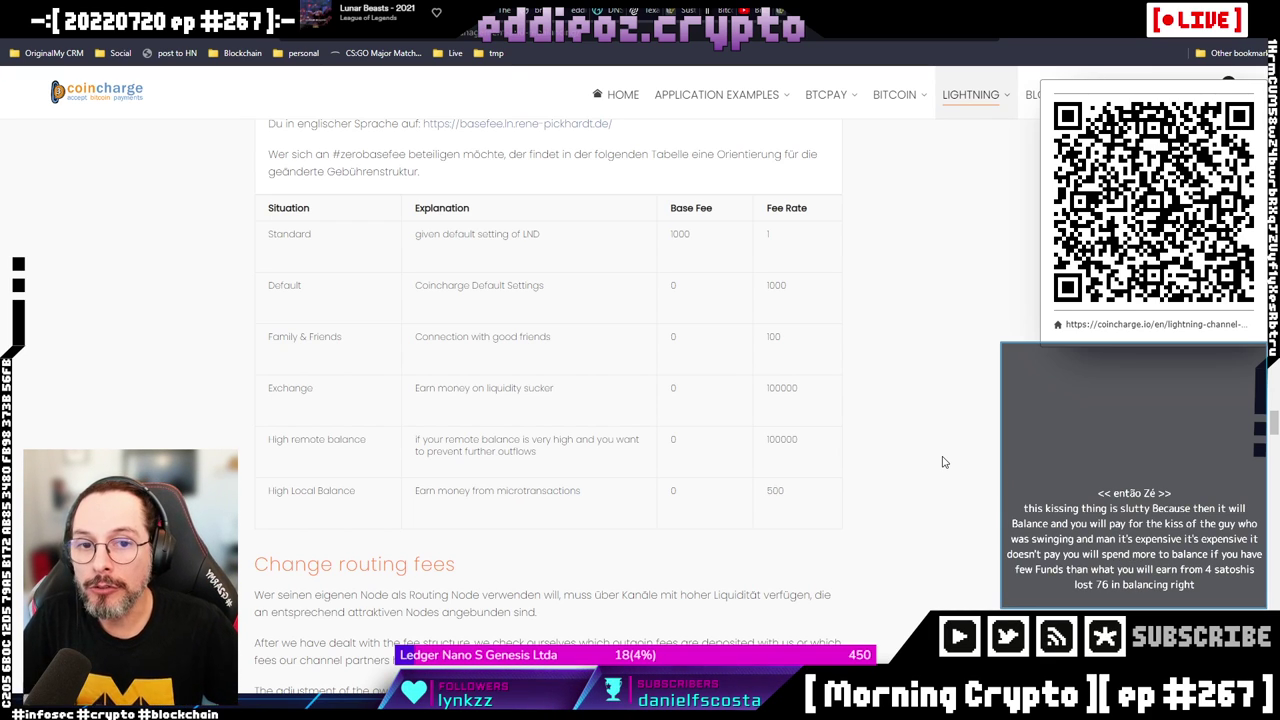
# Switch to the "Drop the base with #zerobasefee" website and highlight the 30. Jul percentage and the #zeroBaseFee text in its summary line.
pyautogui.scroll(2, 943, 462)
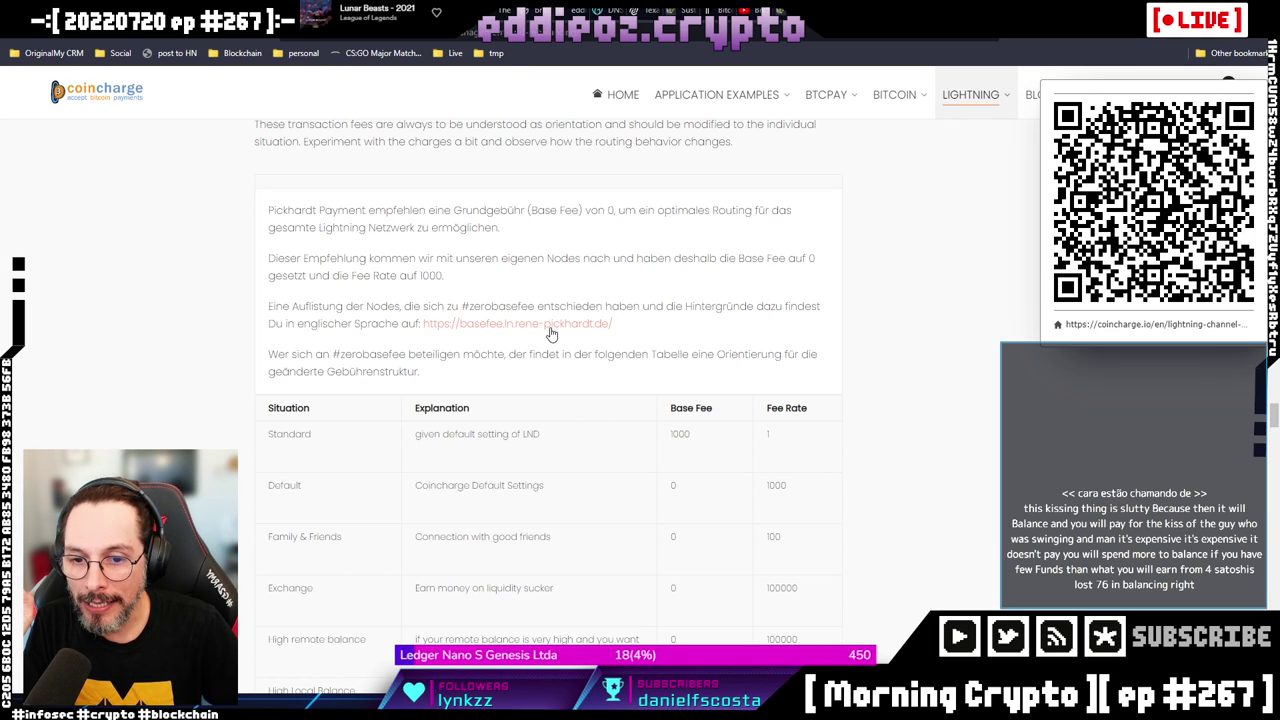
pyautogui.hotkey('ctrl', 'Tab')
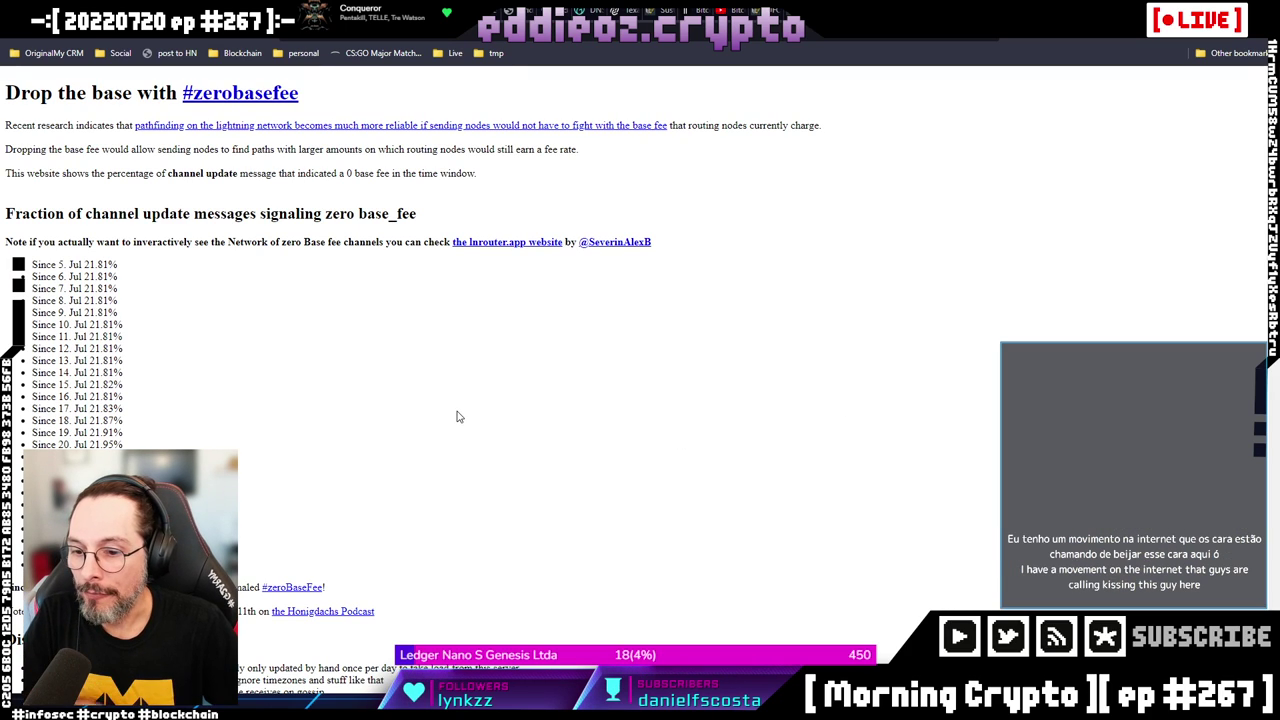
pyautogui.scroll(-3, 457, 414)
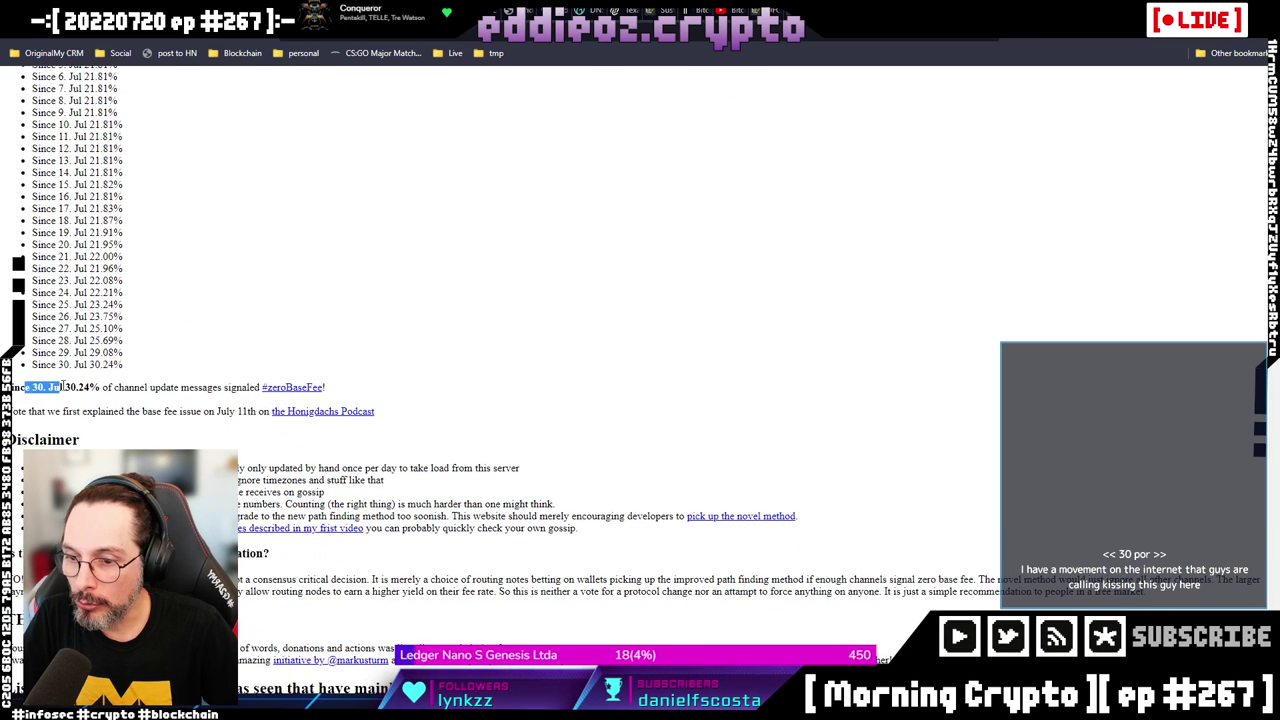
pyautogui.moveTo(107, 384); pyautogui.dragTo(101, 385)
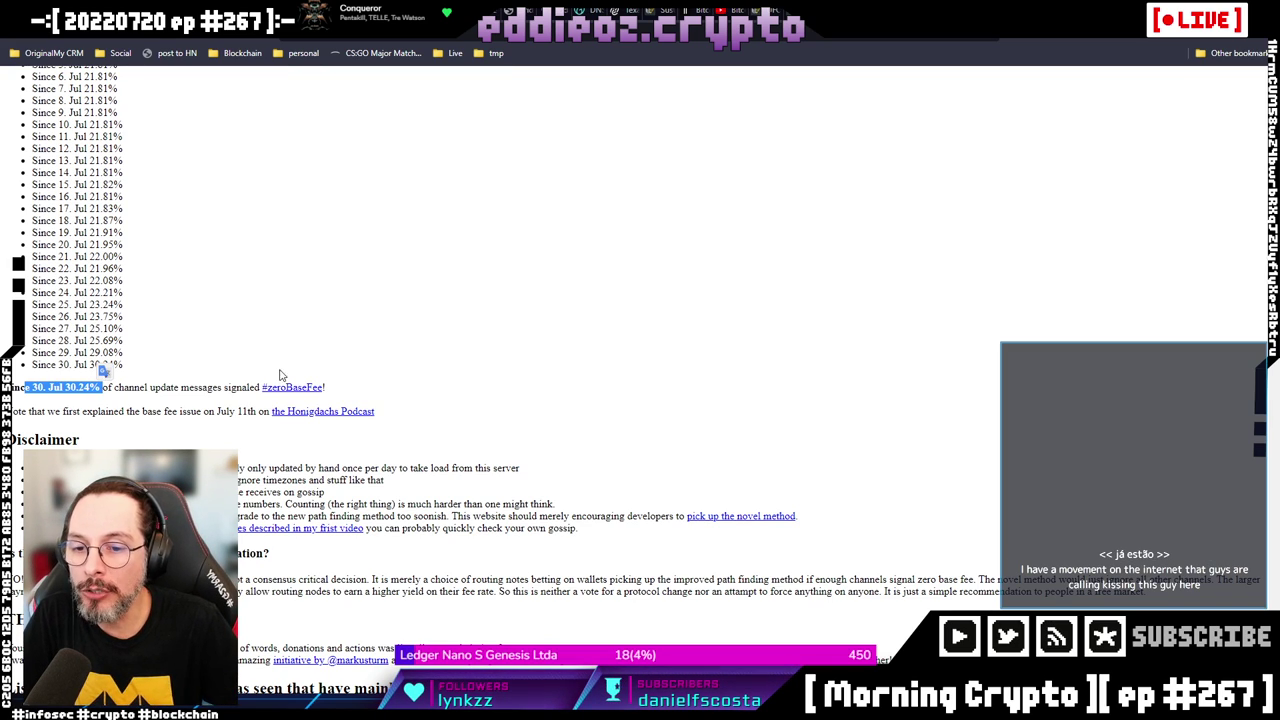
pyautogui.moveTo(331, 387); pyautogui.dragTo(263, 391)
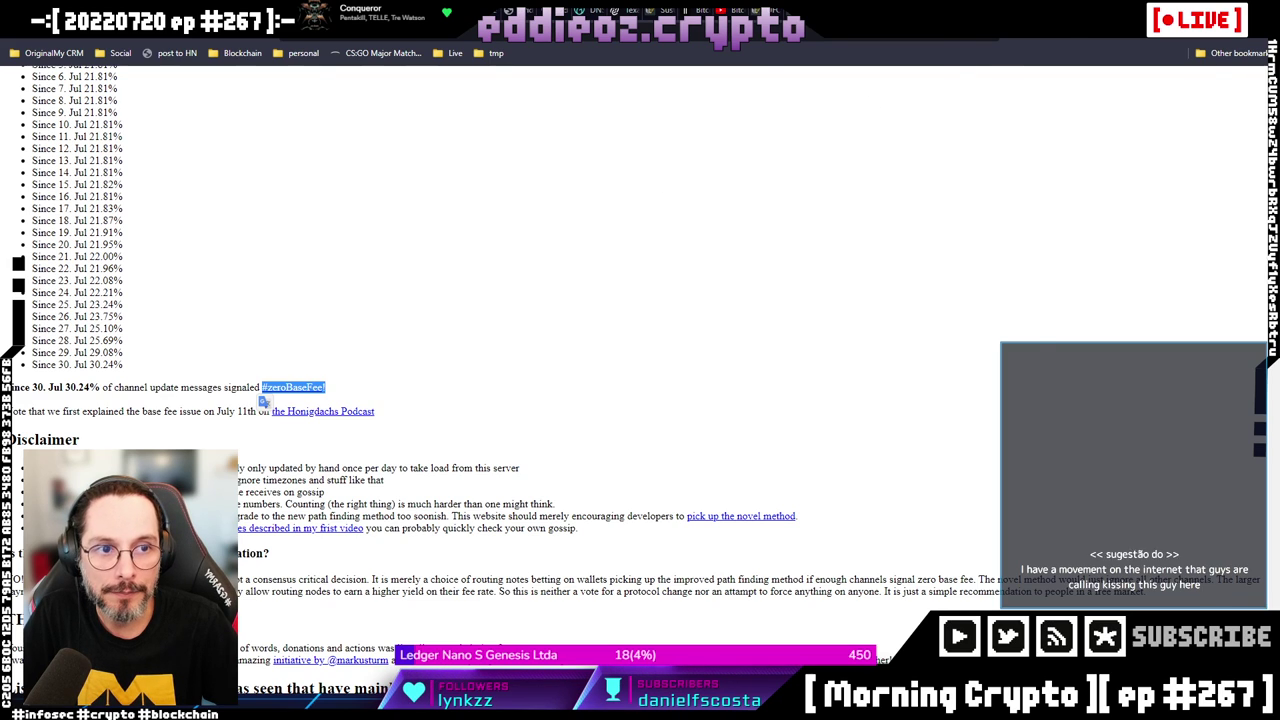
# Return to the article's #zerobasefee table and highlight the base fee and fee rate in the High Local Balance row.
pyautogui.hotkey('ctrl', 'Tab')
pyautogui.scroll(-1, 865, 428)
pyautogui.doubleClick(776, 424)
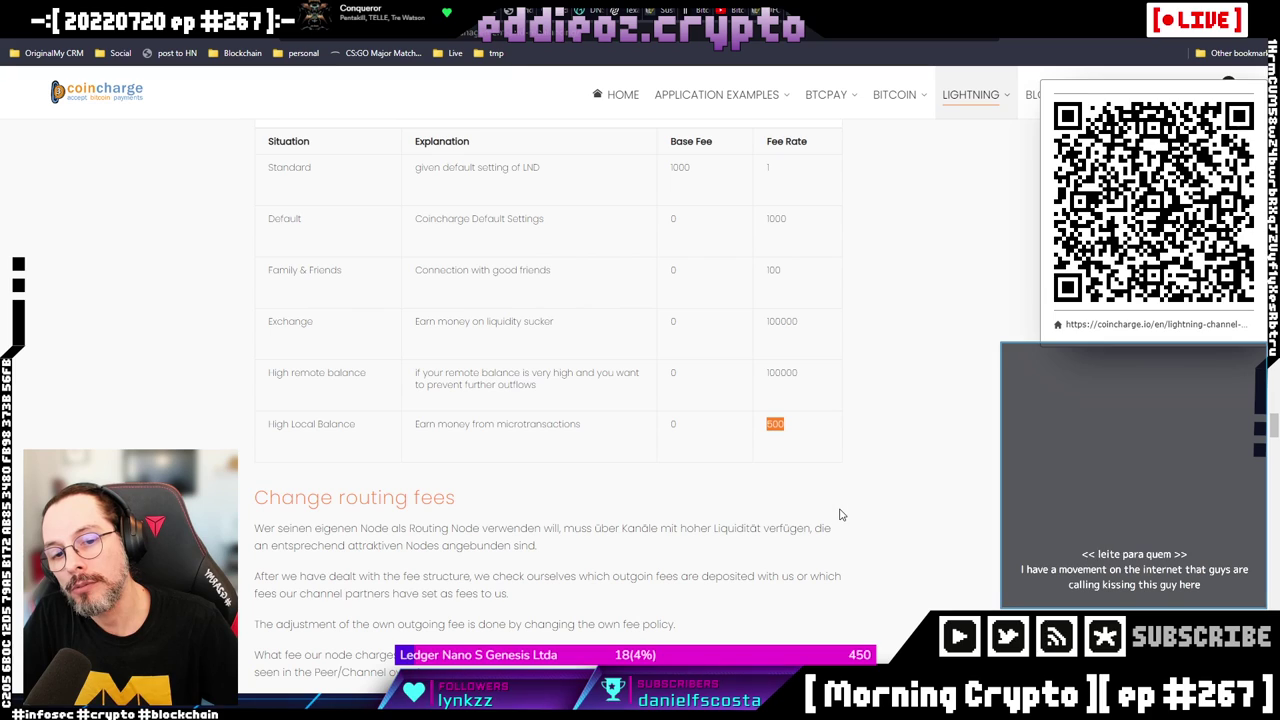
pyautogui.doubleClick(671, 428)
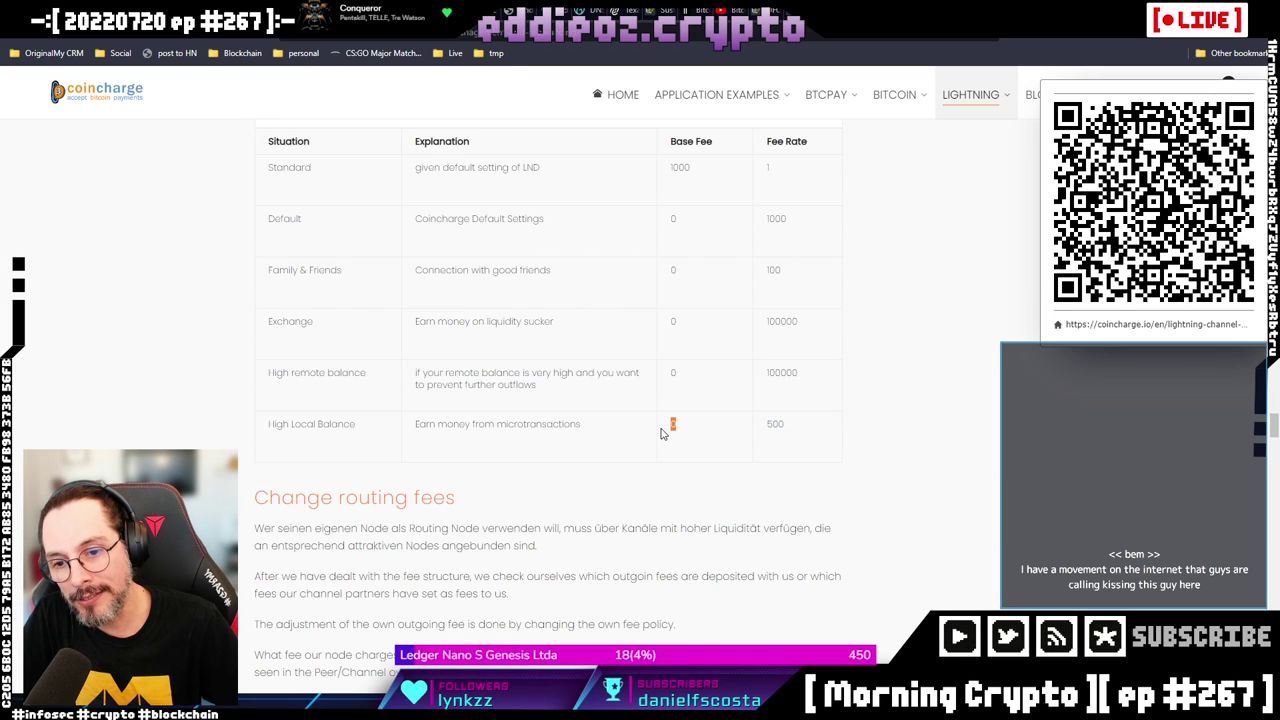
pyautogui.doubleClick(776, 425)
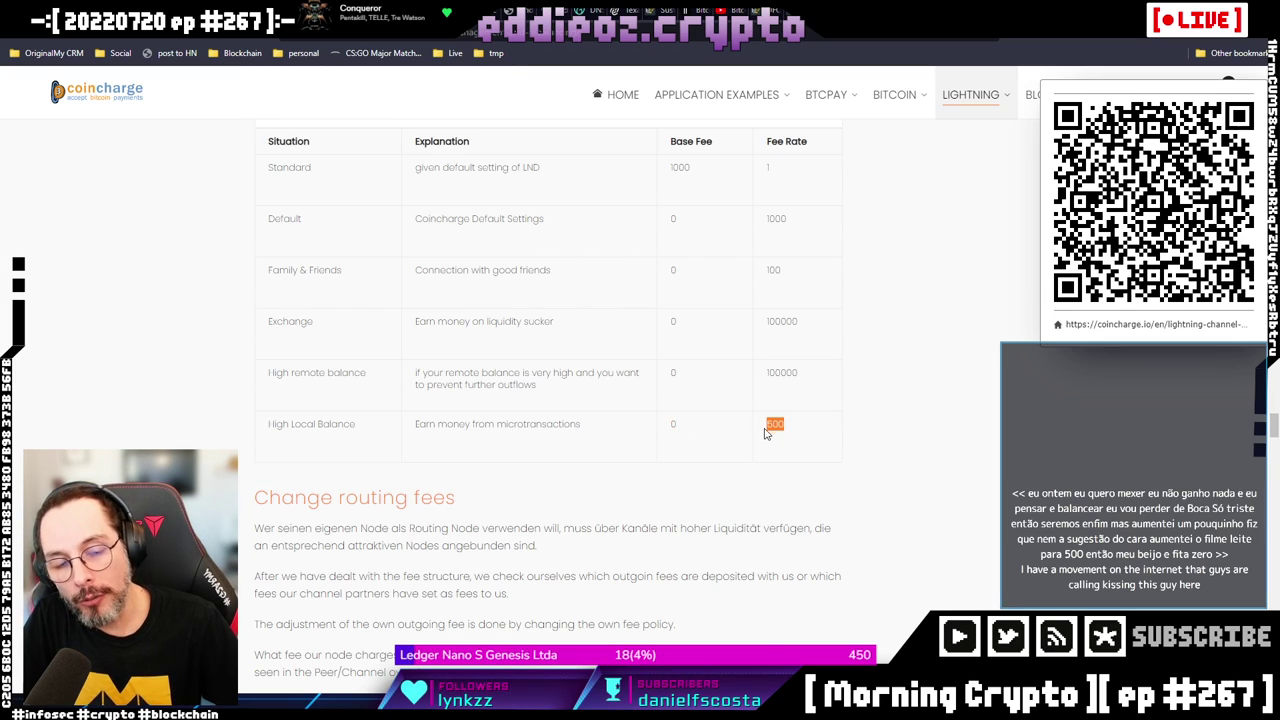